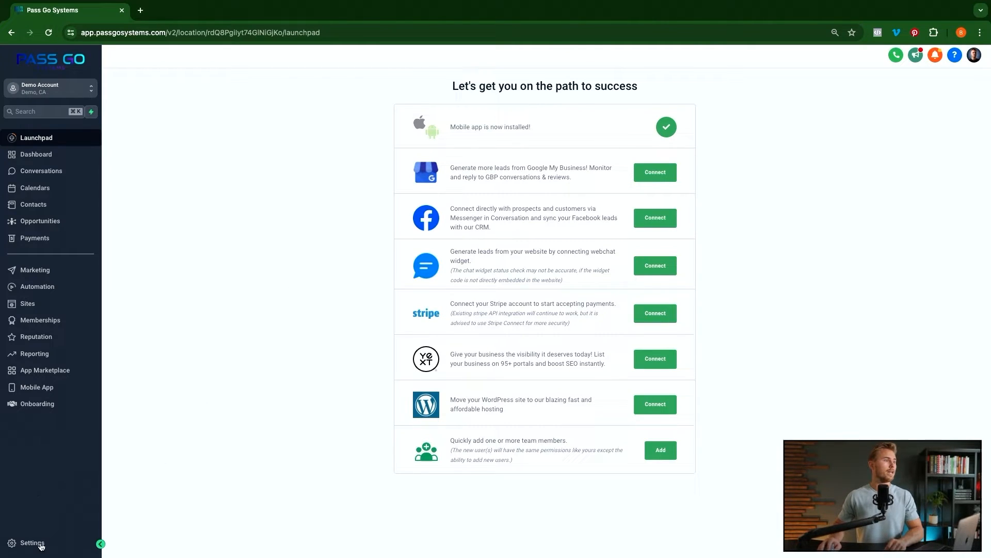
- From Settings > Integrations, start Sign in with Google to connect the location's Google account
left_click(46, 544)
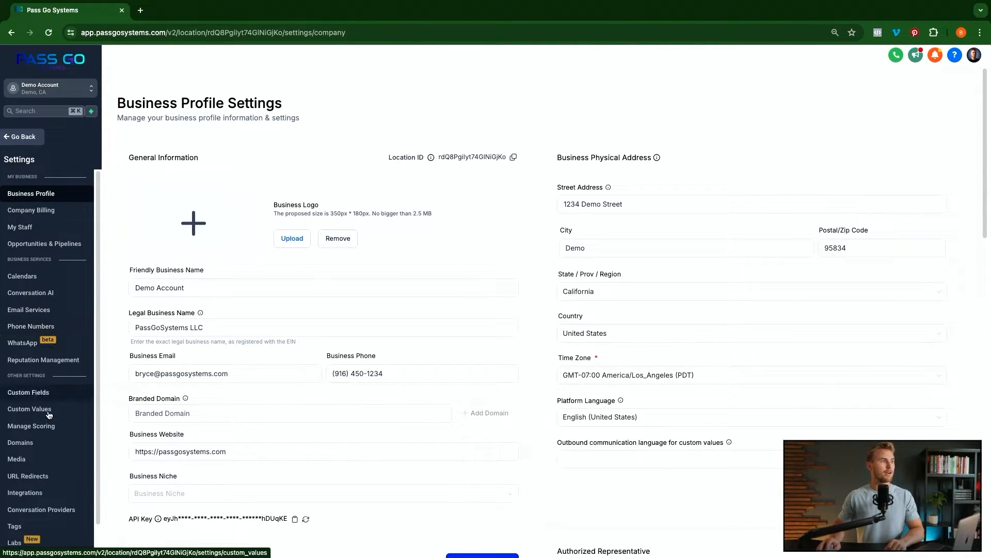
left_click(40, 497)
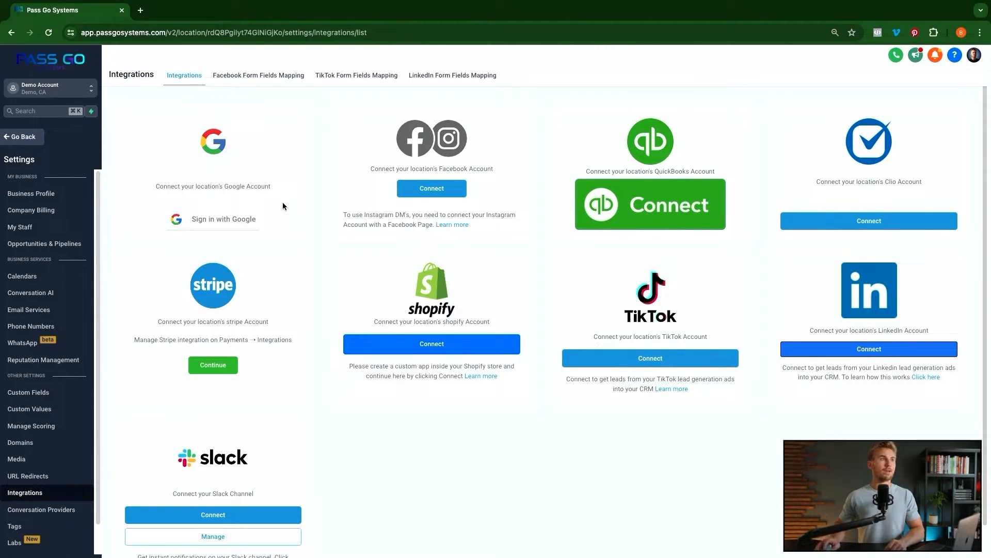
left_click(224, 224)
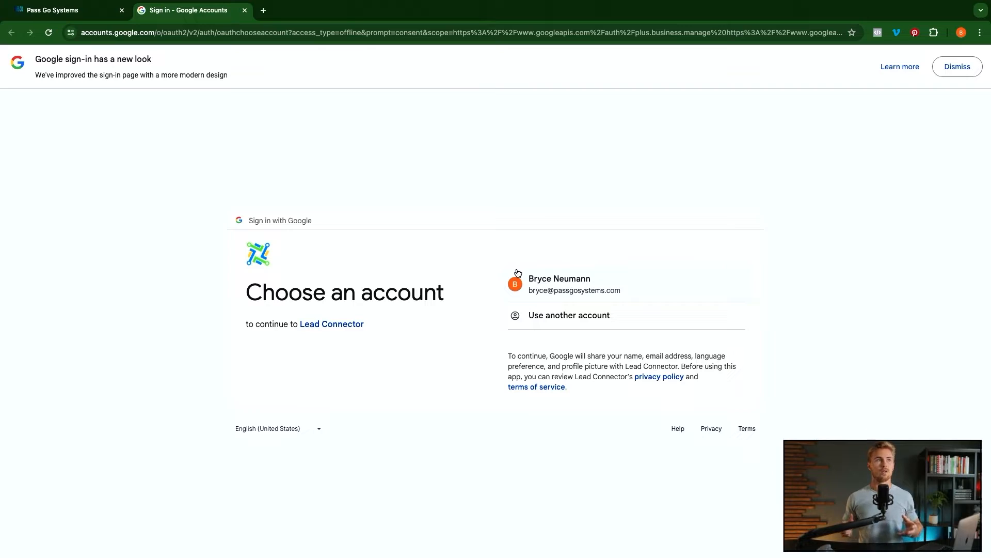
- Choose the Google account to connect to Lead Connector
left_click(245, 10)
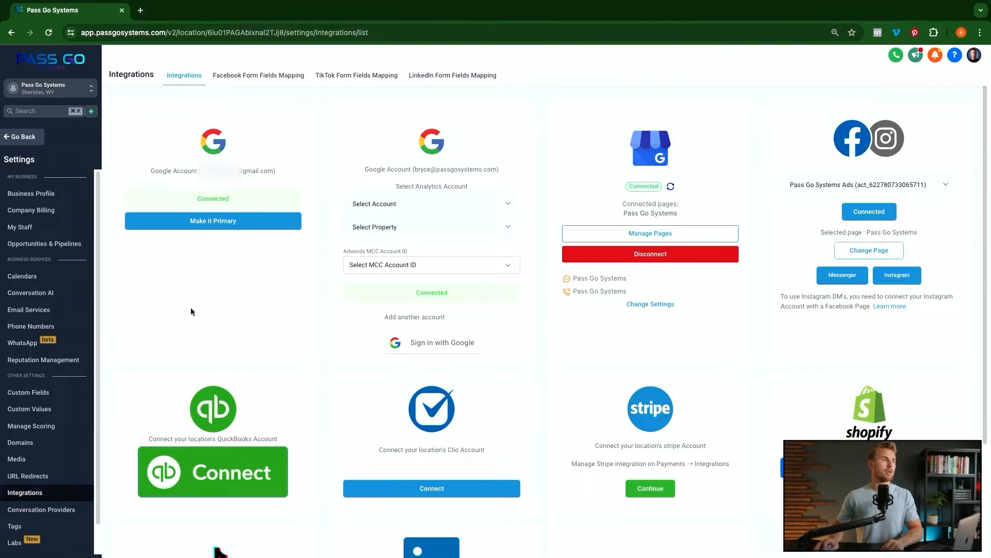
- In Reputation Management, set the Review Link to Get Reviews on Google and select its URL
left_click(44, 362)
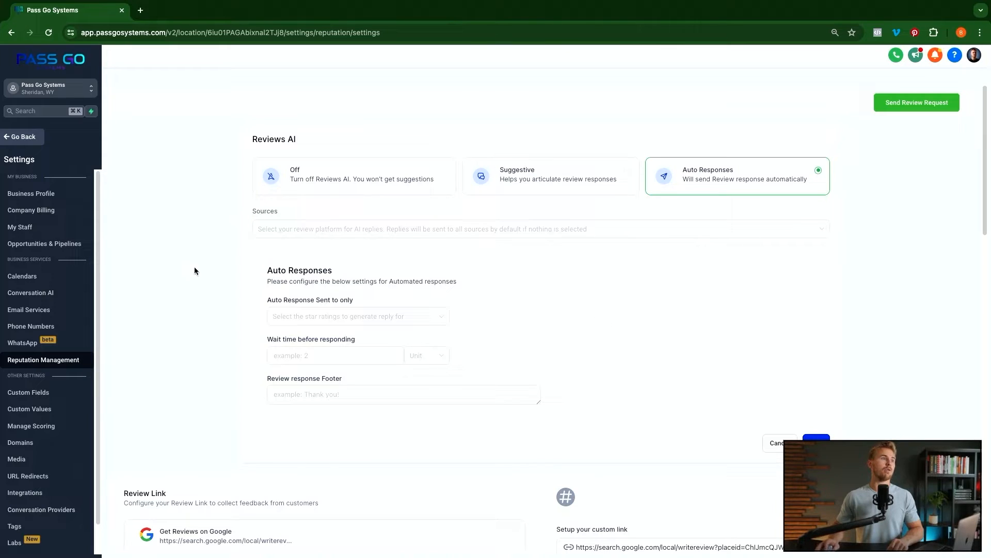
scroll(336, 437, "down", 5)
scroll(337, 438, "down", 1)
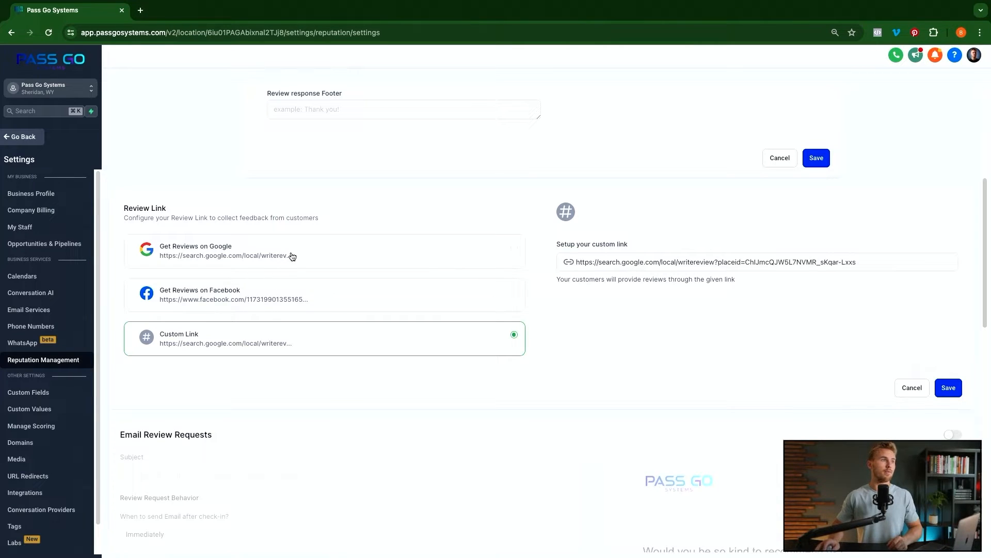
scroll(338, 367, "down", 3)
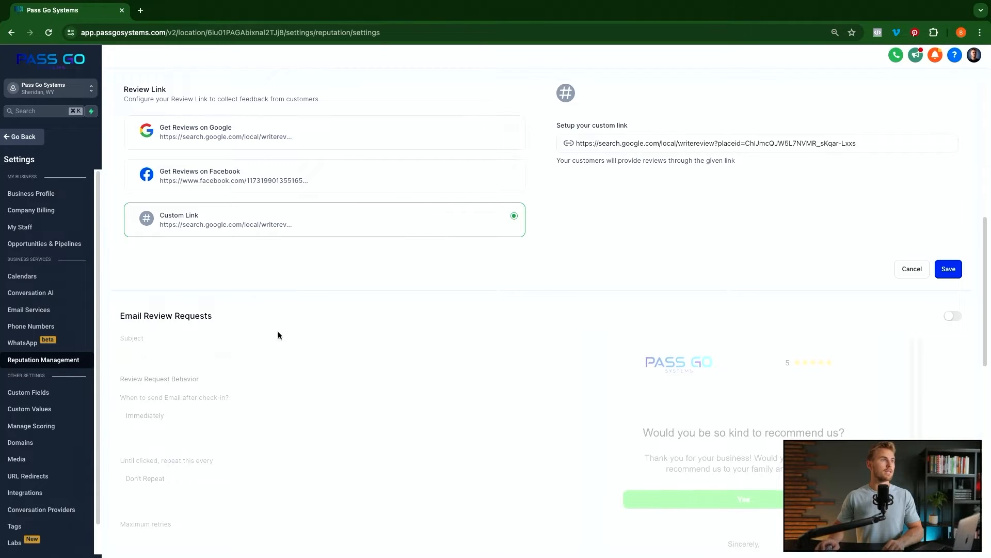
scroll(283, 343, "up", 3)
scroll(299, 367, "up", 1)
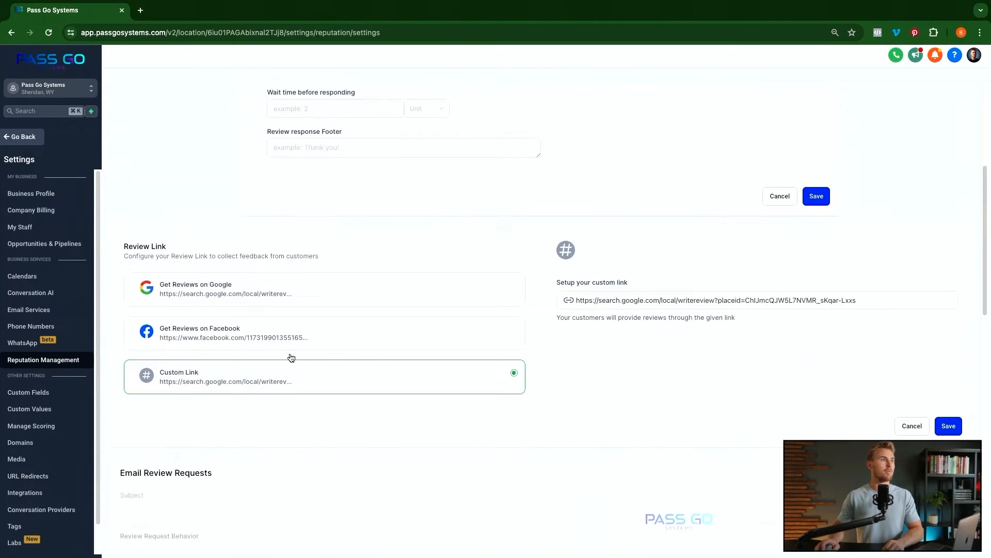
left_click(219, 297)
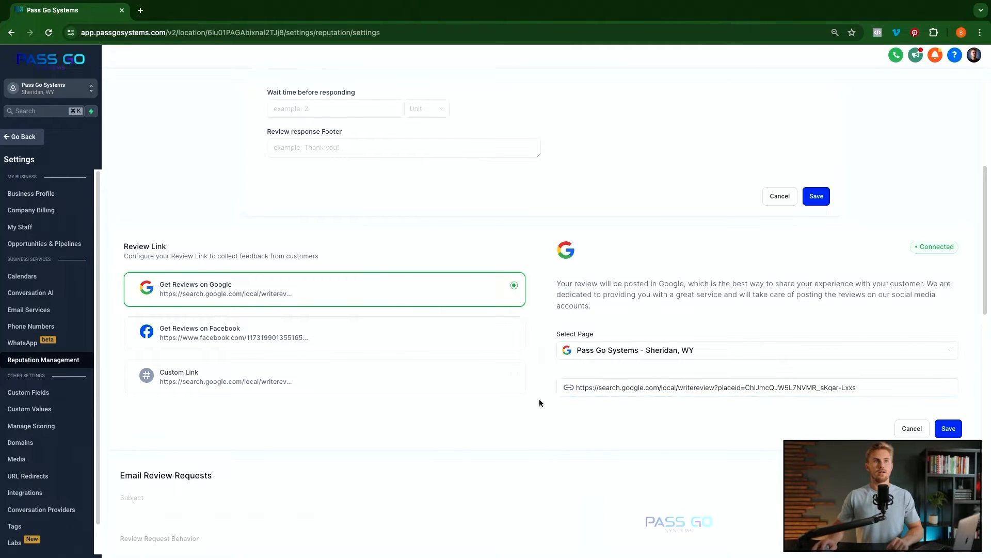
triple_click(787, 389)
key("super+c")
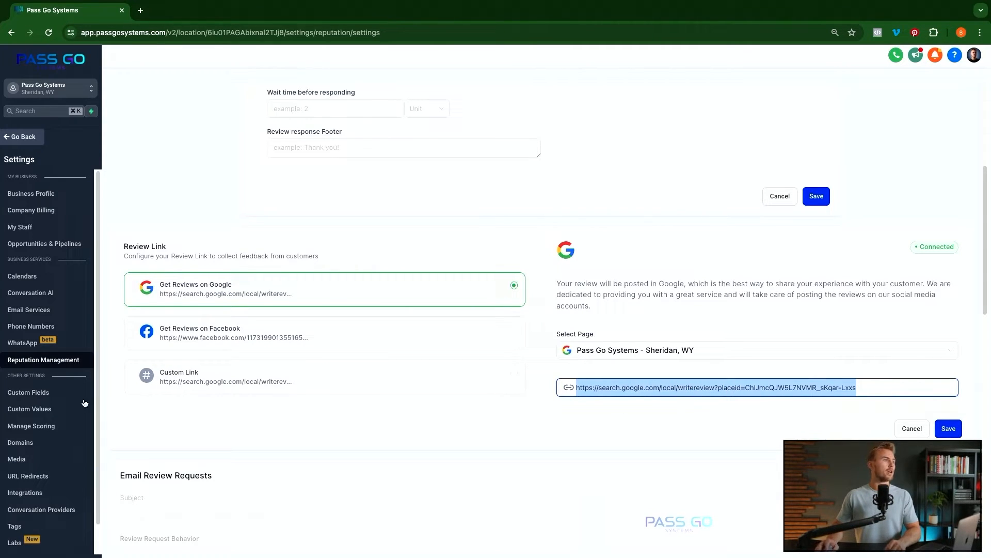
left_click(26, 410)
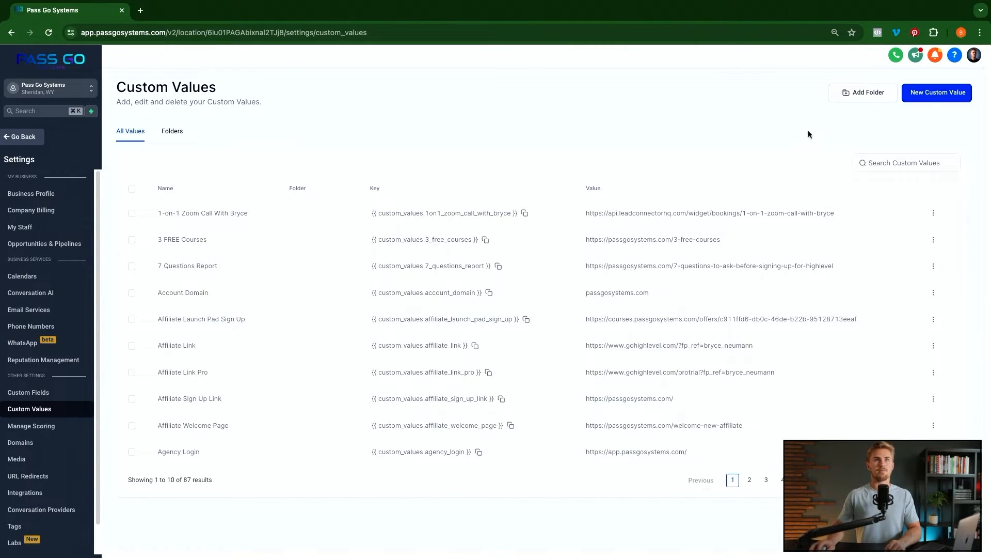
- Create a 'Google Review Link' custom value holding the pasted Google review URL
left_click(939, 98)
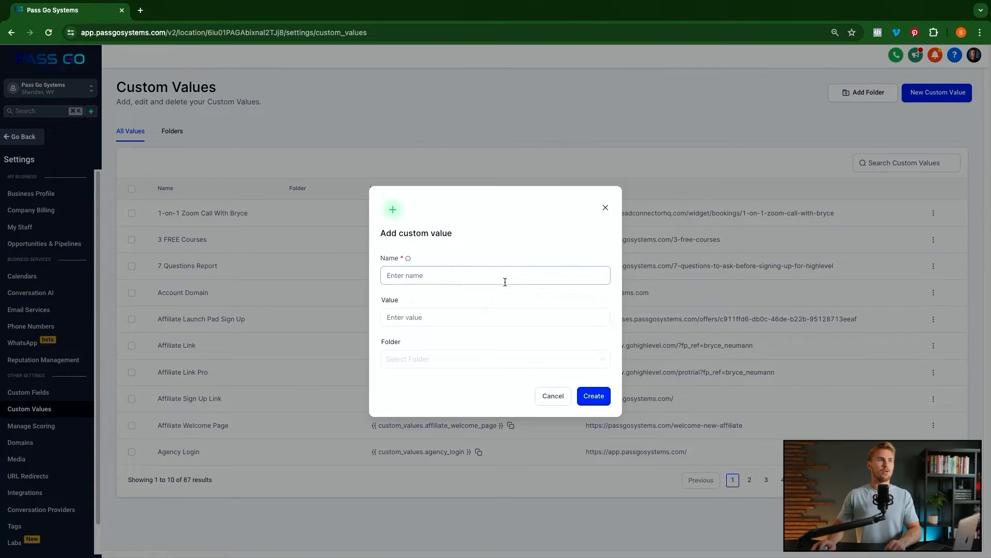
type("Google Review Link")
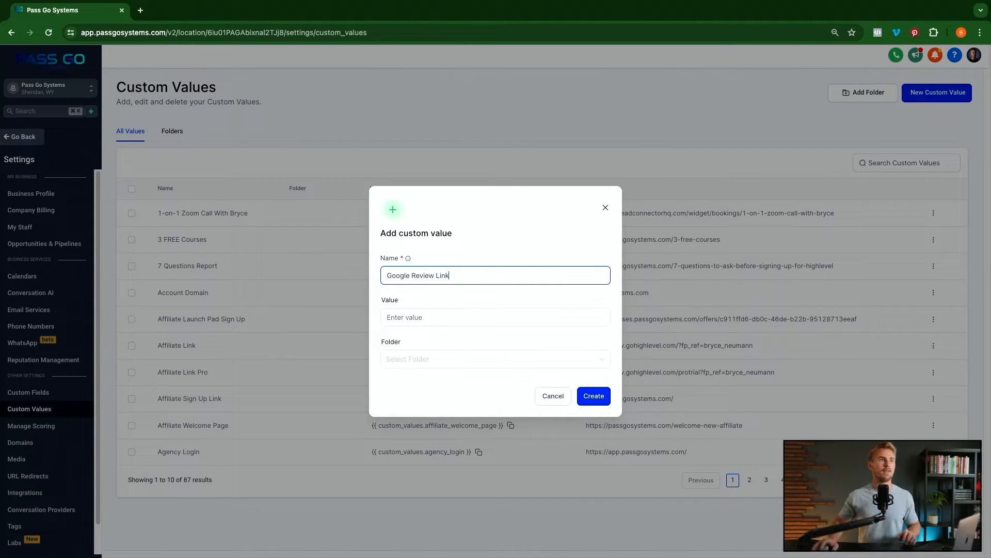
left_click(438, 318)
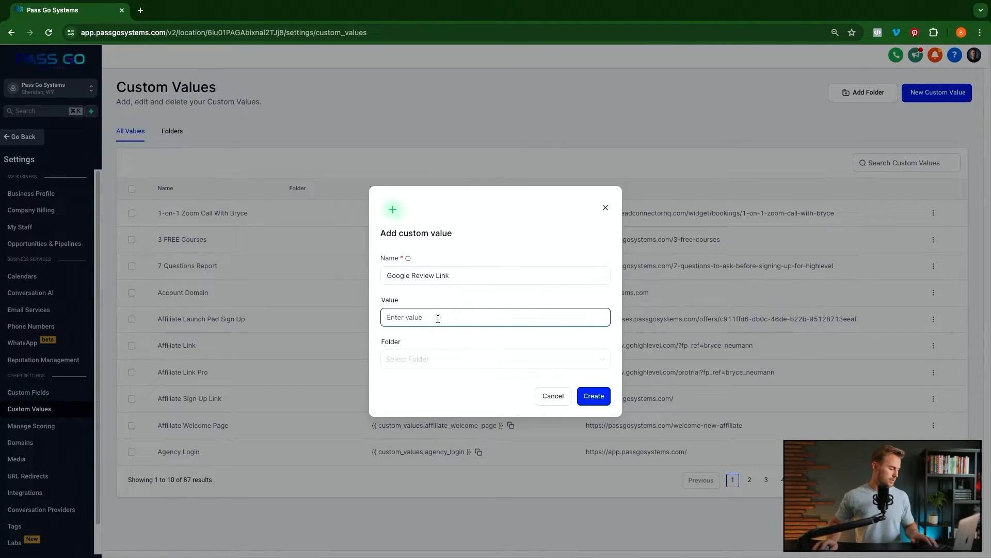
key("super+v")
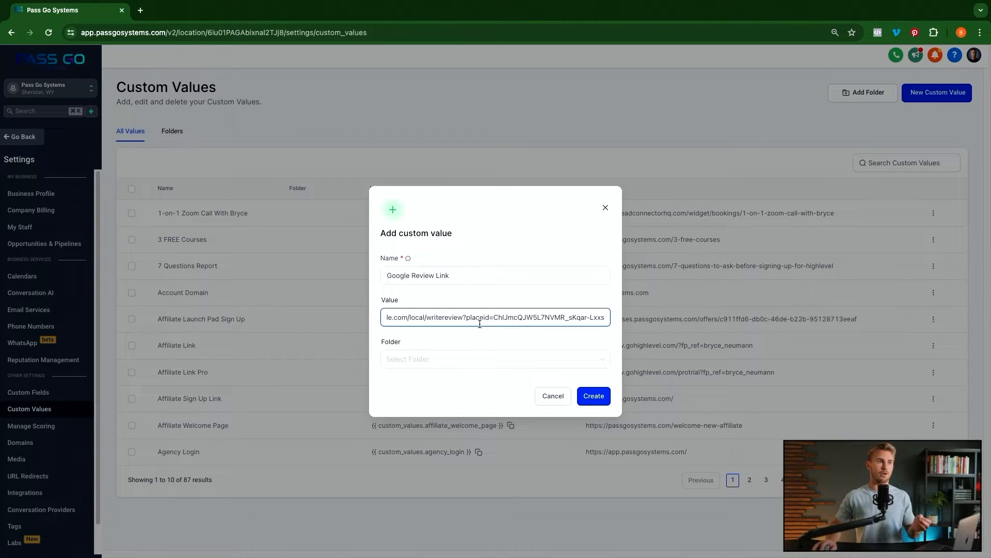
left_click(450, 357)
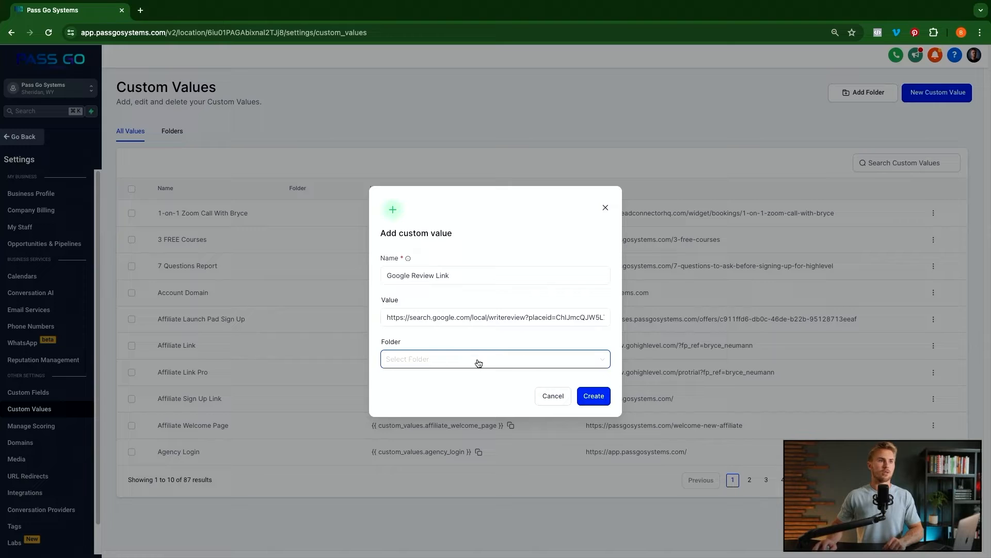
left_click(599, 401)
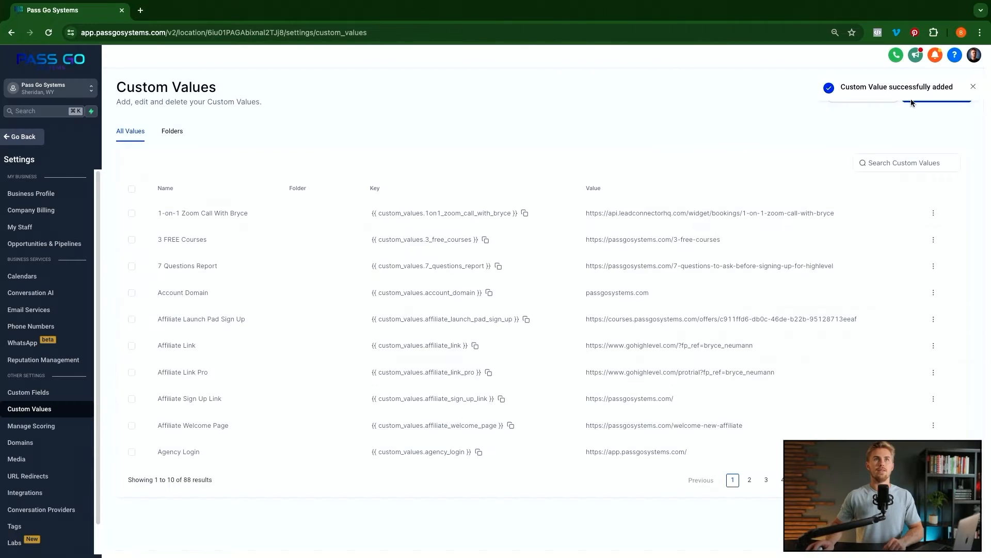
- Search custom values for 'google rev' and copy the Google Review Link key
left_click(873, 162)
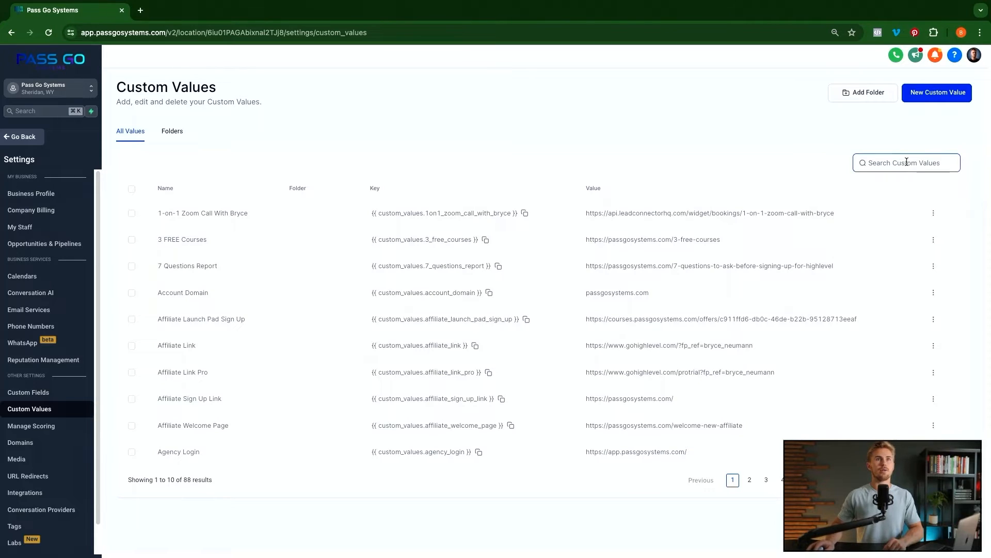
type("google rev")
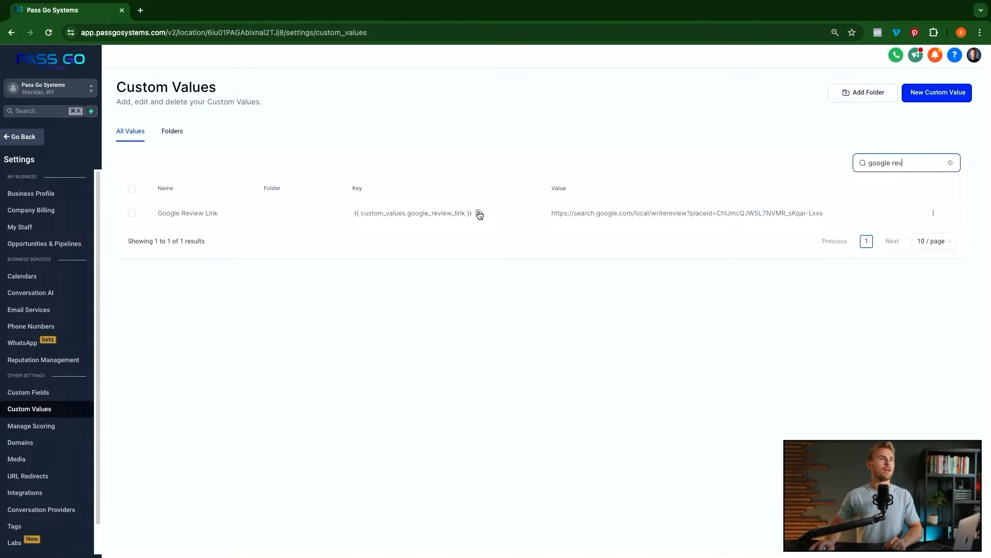
left_click(479, 214)
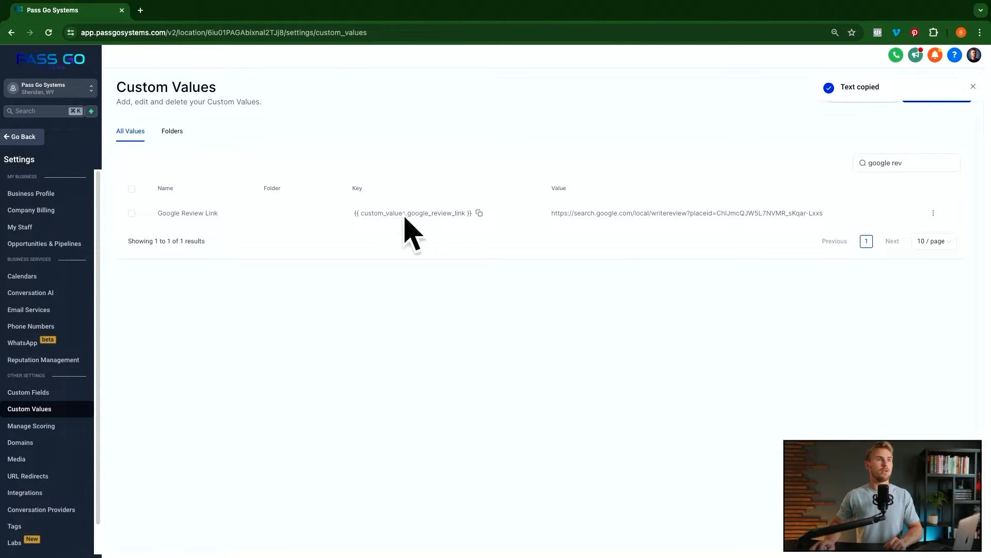
left_click_drag(563, 214, 820, 218)
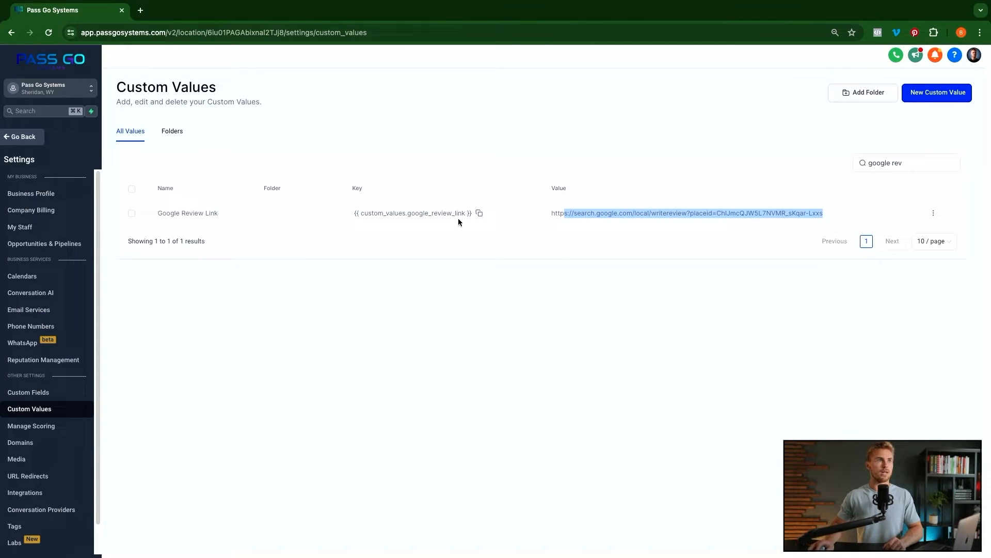
left_click(379, 214)
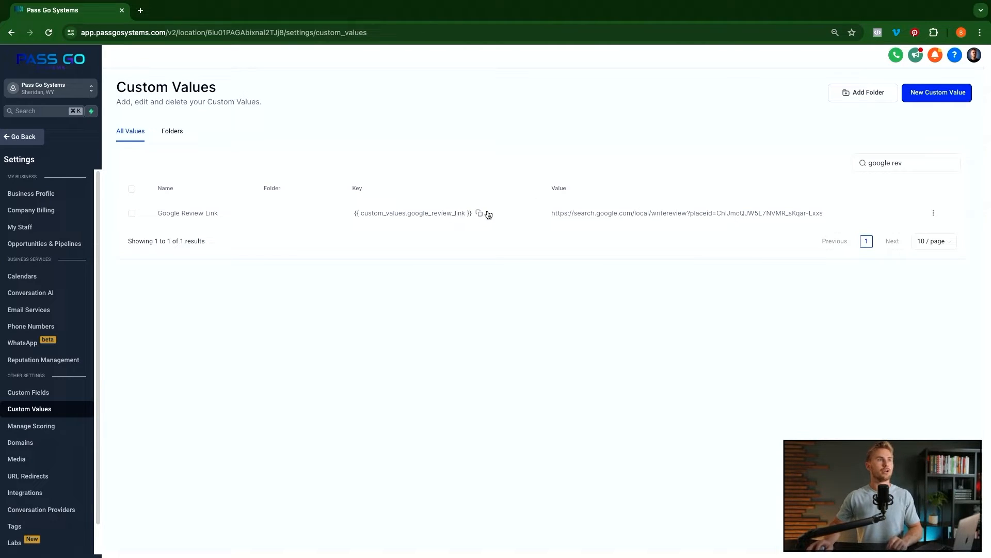
- Add a 'Google Review Link' trigger link whose URL is the google_review_link custom value key
left_click(27, 140)
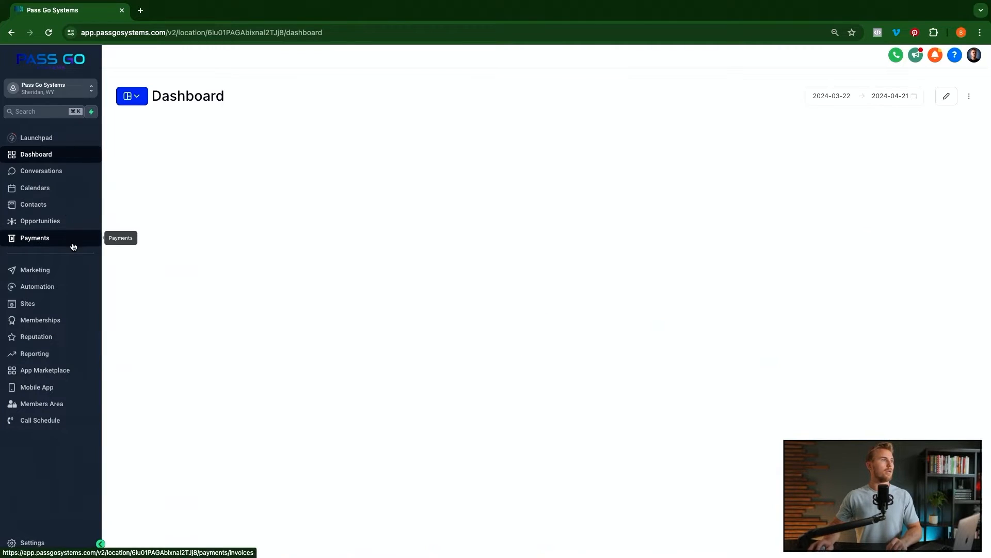
left_click(43, 272)
mouse_move(348, 78)
left_click(347, 94)
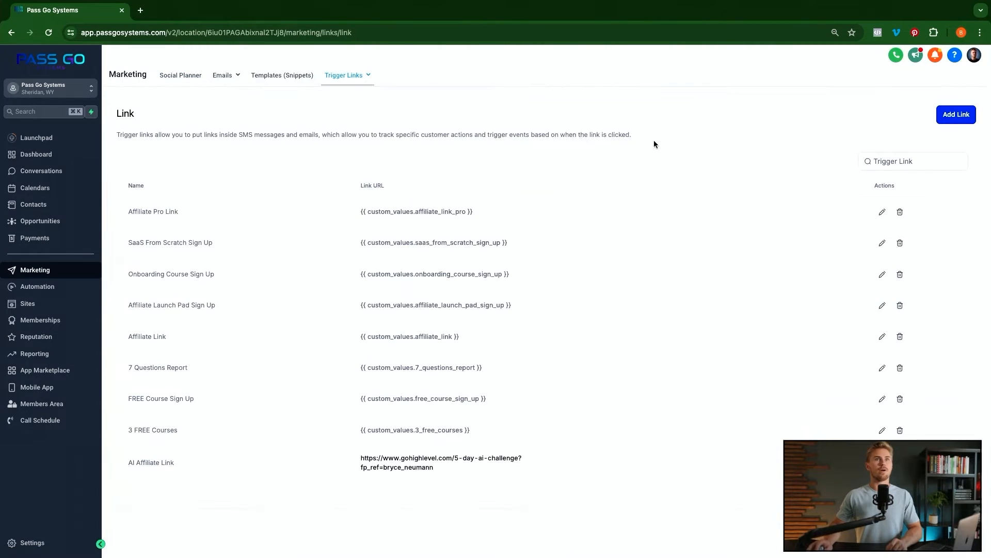
left_click(957, 114)
left_click(488, 325)
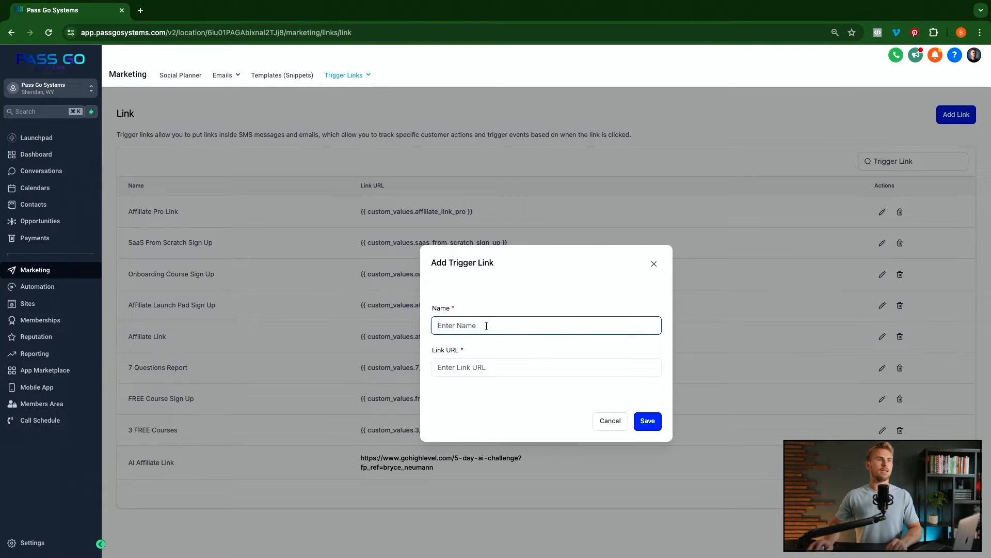
type("G")
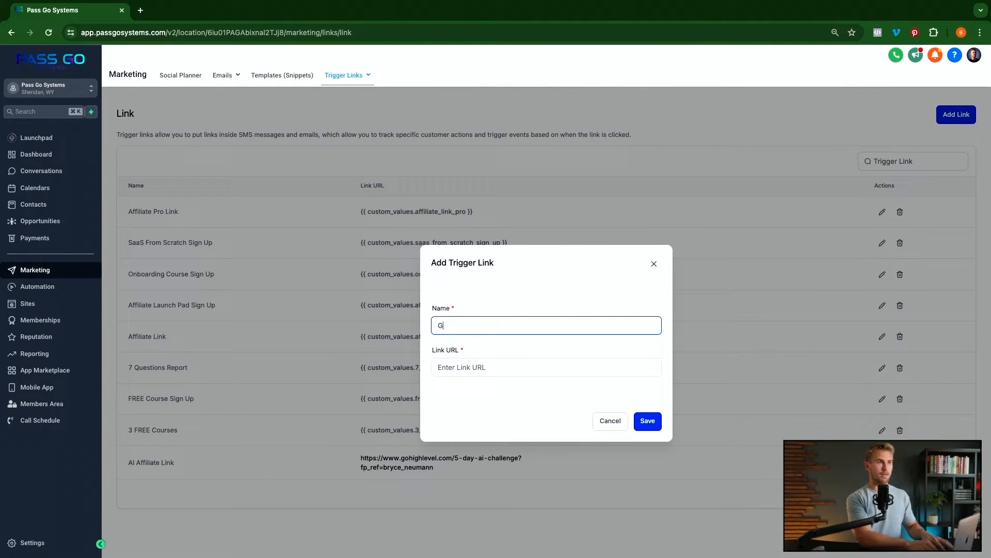
type("oogle Review Link")
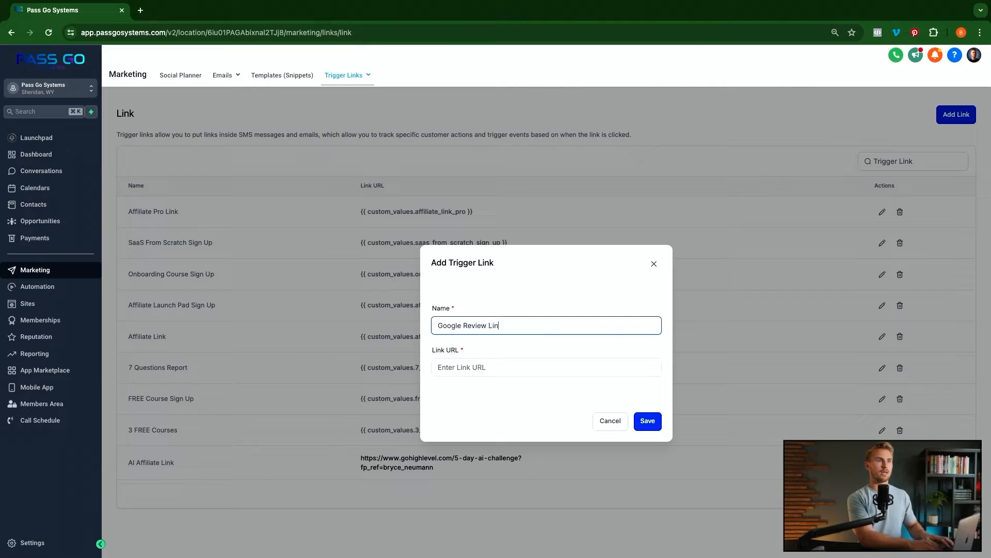
left_click(477, 366)
key("super+v")
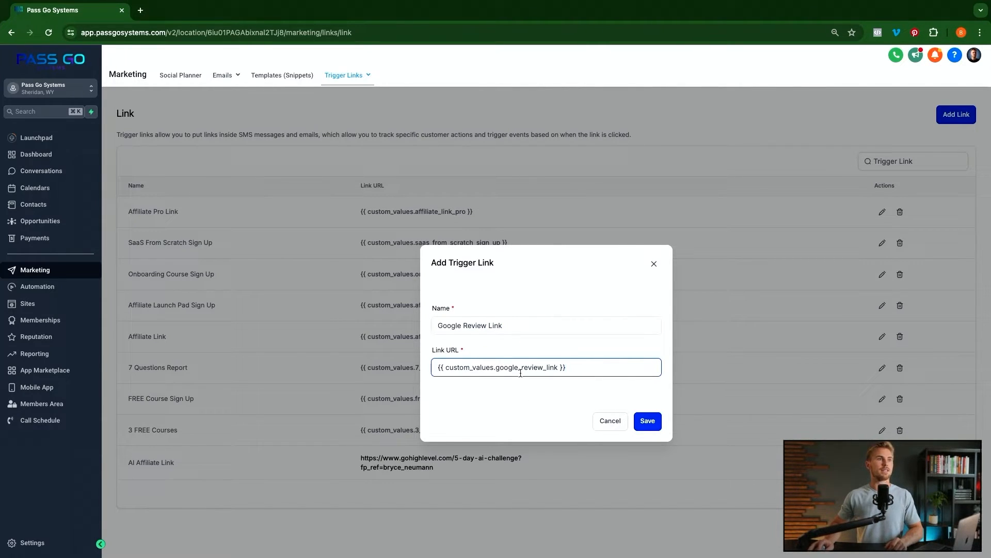
left_click(661, 423)
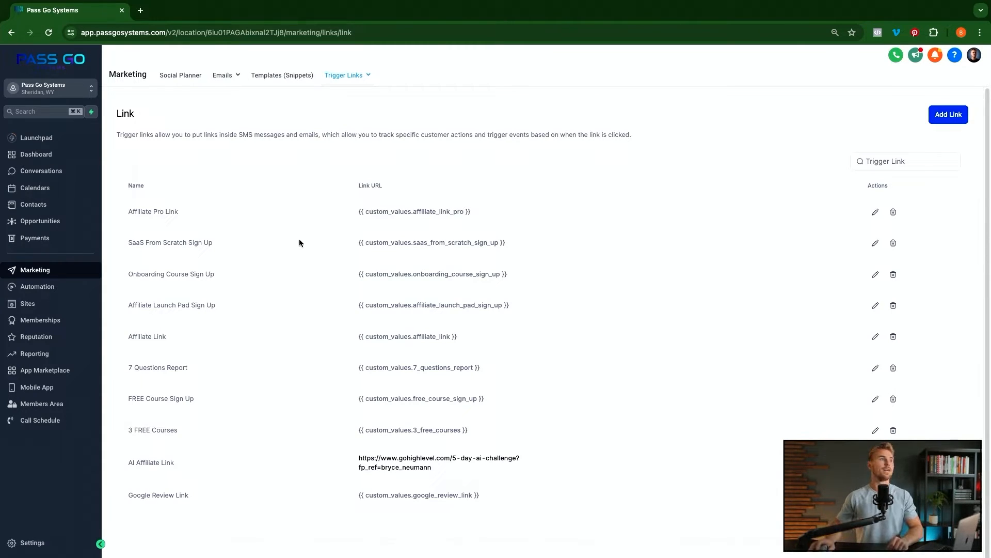
- Create a new pipeline named 'Review Pipeline' and fill in its stage names
left_click(36, 222)
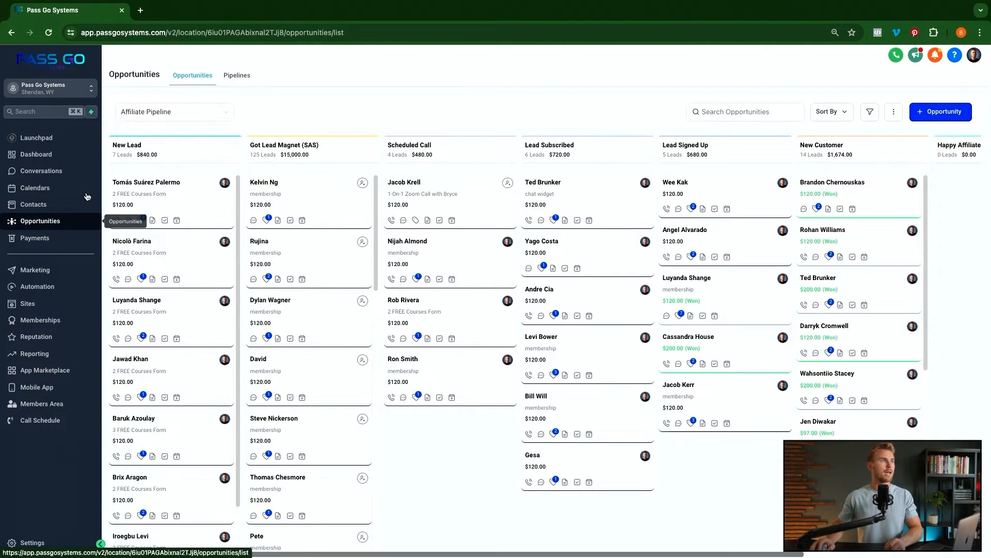
left_click(236, 76)
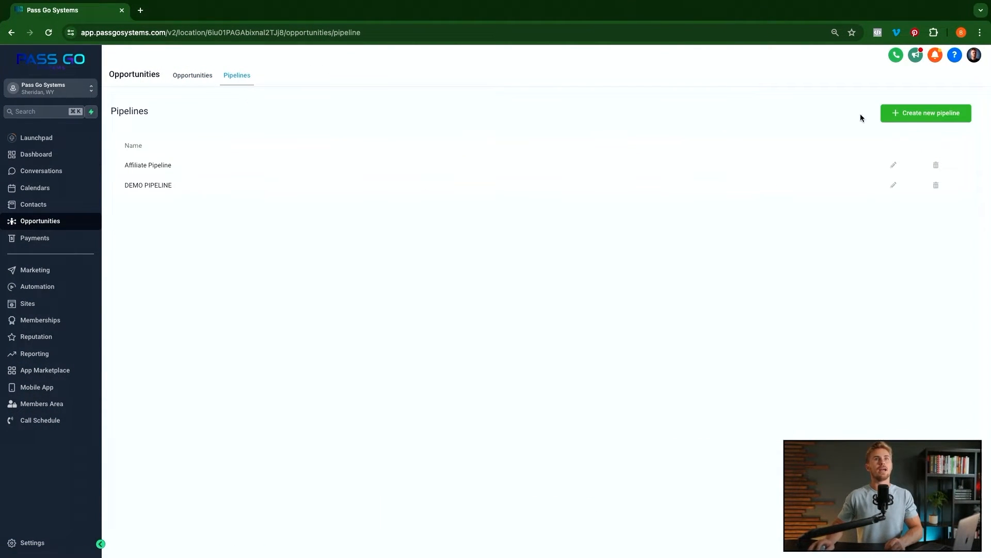
left_click(924, 113)
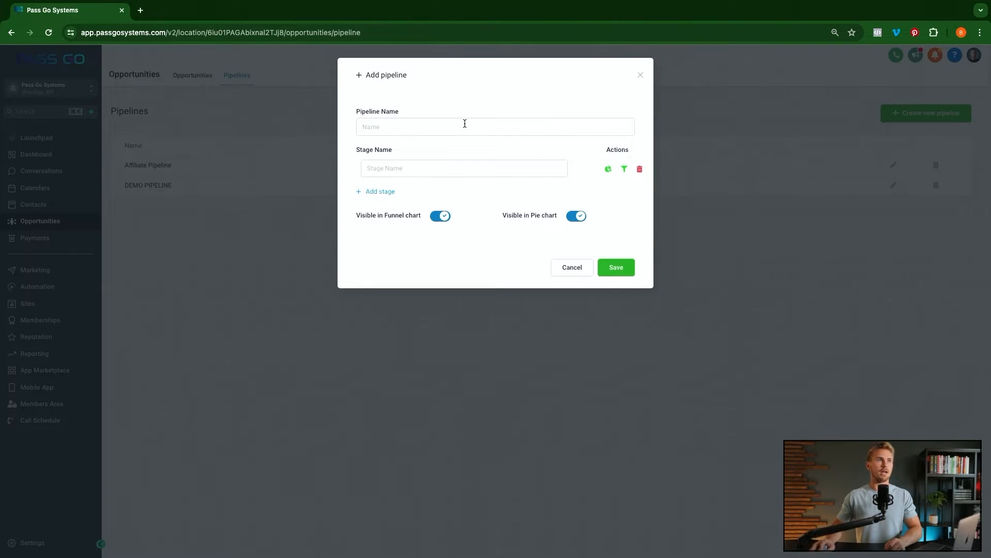
left_click(464, 124)
type("Review Pipeline")
left_click(378, 173)
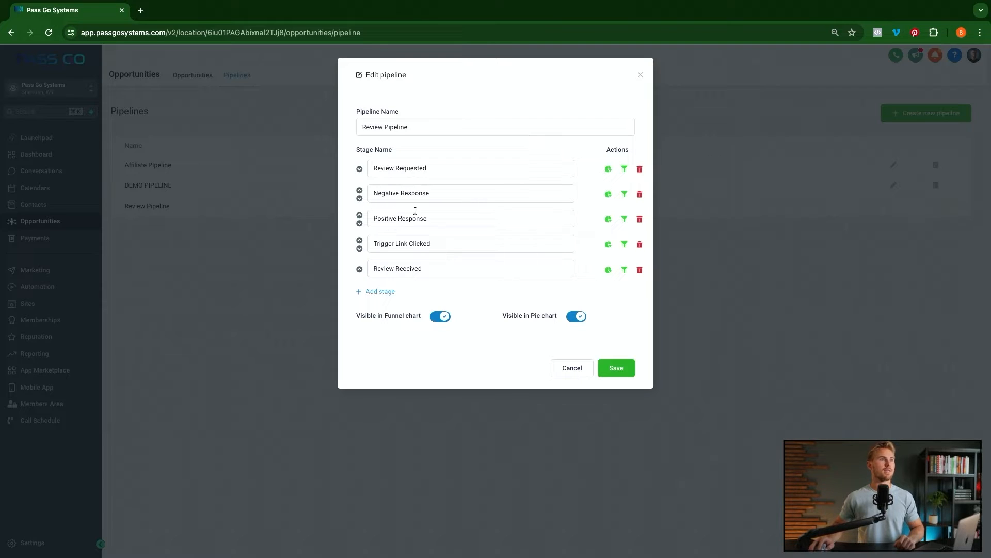
- Delete the extra empty stage and save the Review Pipeline with its five stages
left_click(387, 292)
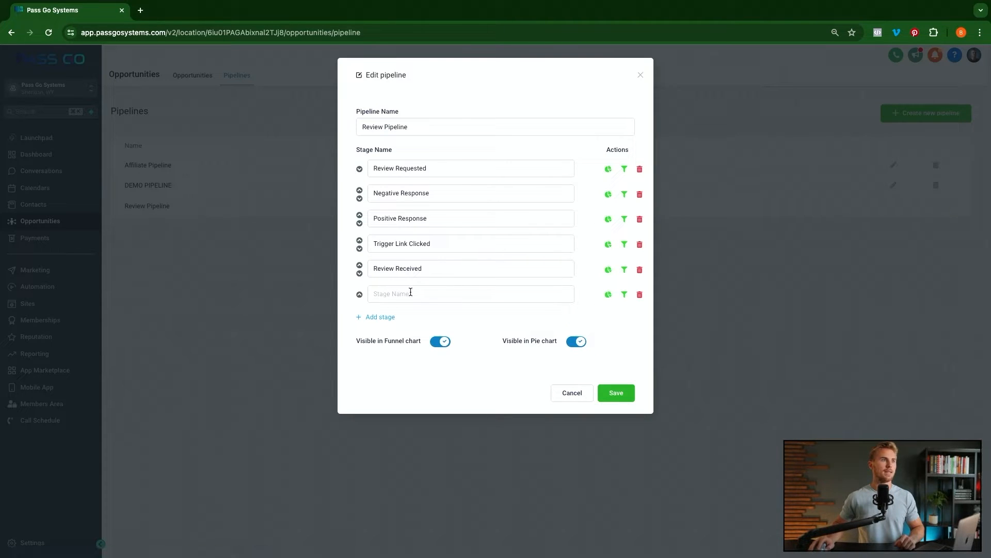
left_click(360, 294)
left_click(359, 273)
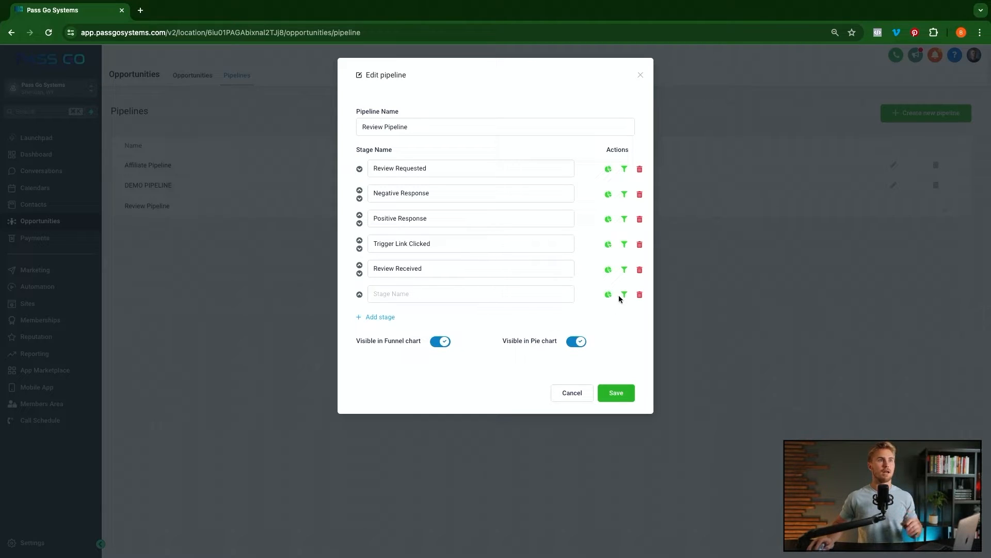
left_click(639, 295)
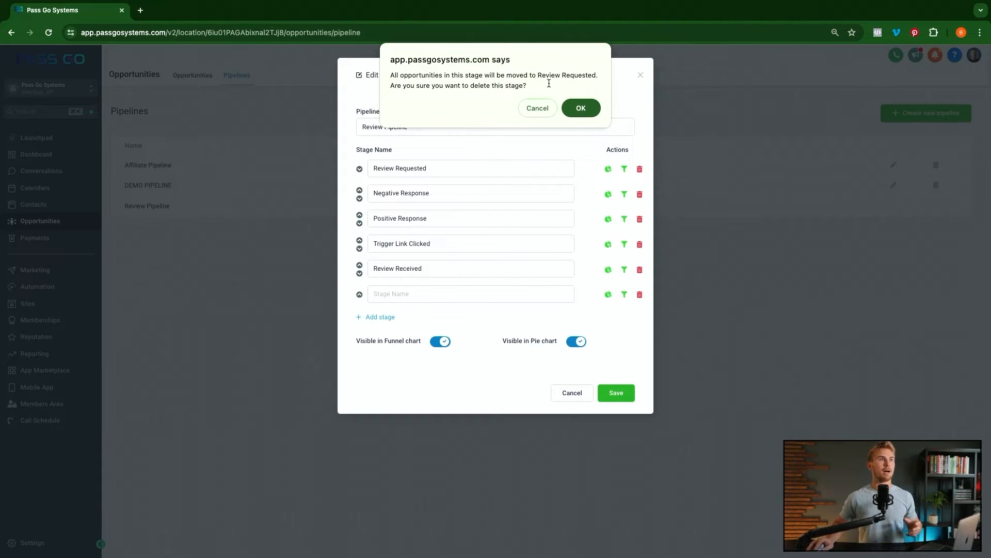
key("Return")
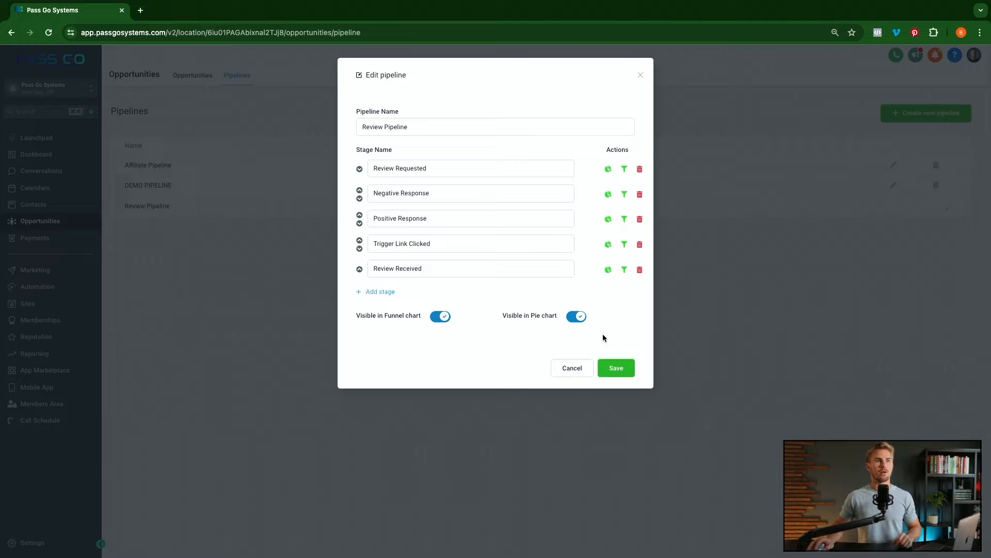
left_click(624, 372)
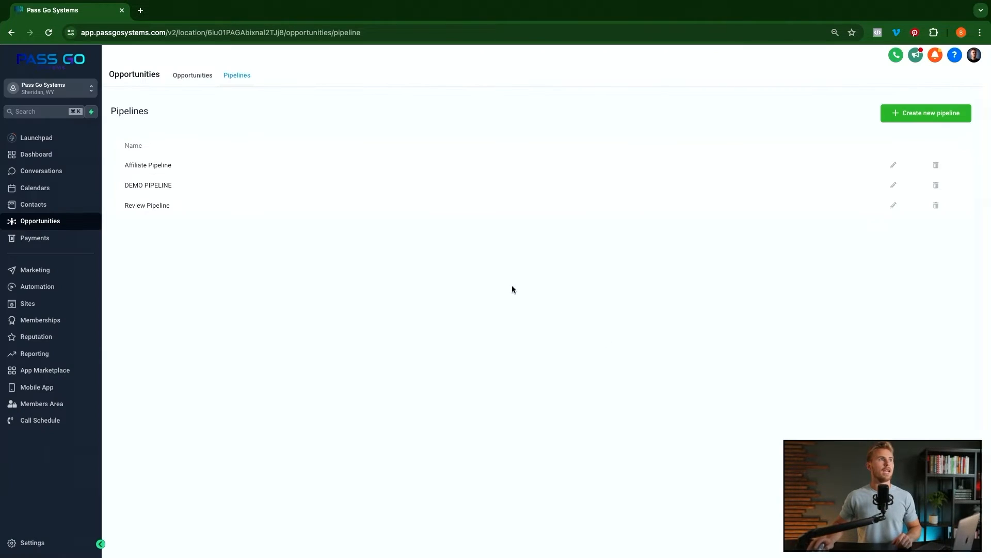
- Show the Review Pipeline on the Opportunities board after briefly checking Affiliate Pipeline
left_click(192, 76)
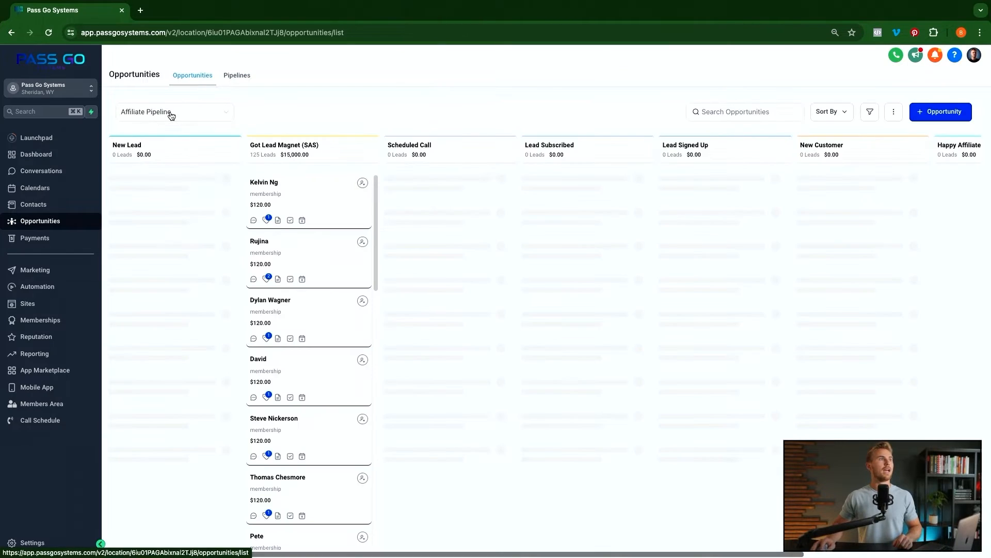
left_click(162, 113)
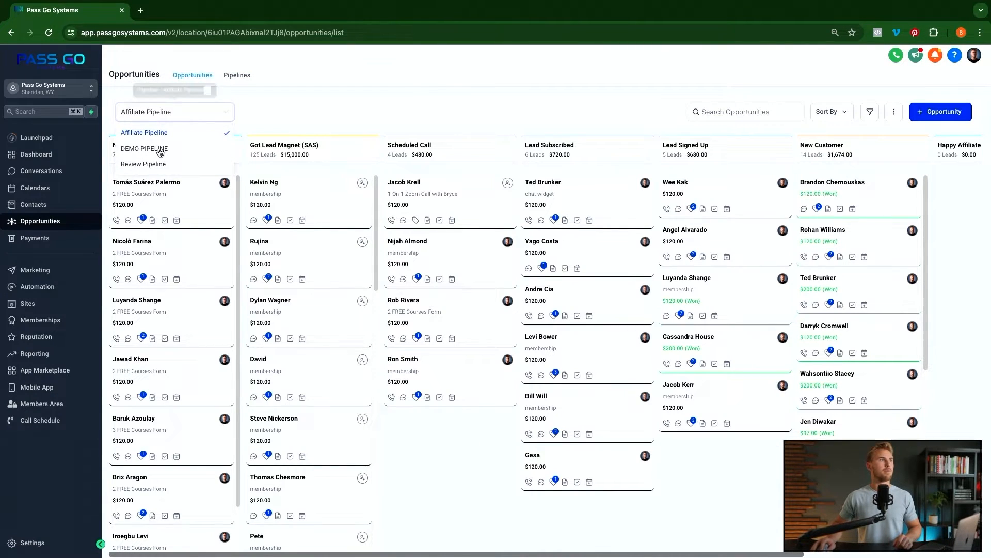
left_click(152, 165)
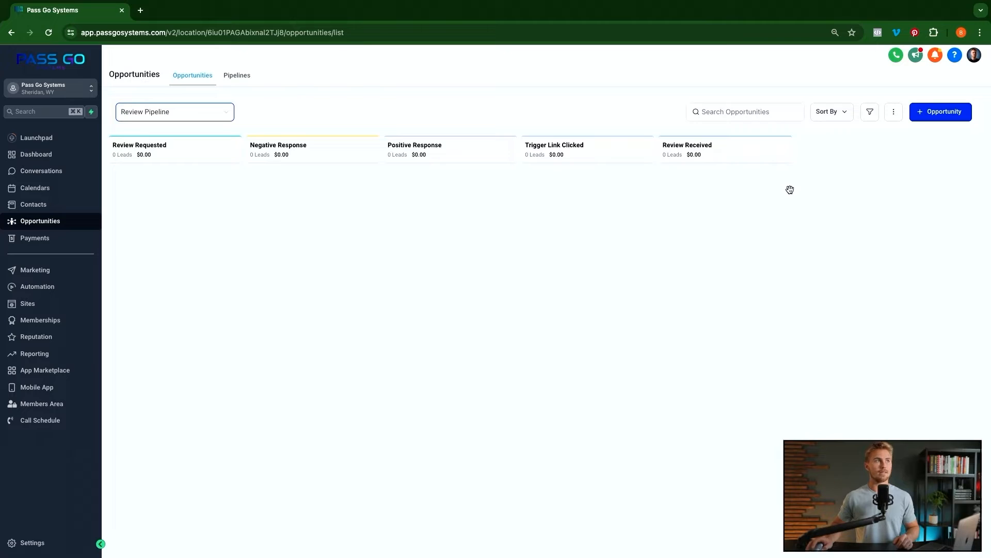
left_click(191, 114)
left_click(155, 133)
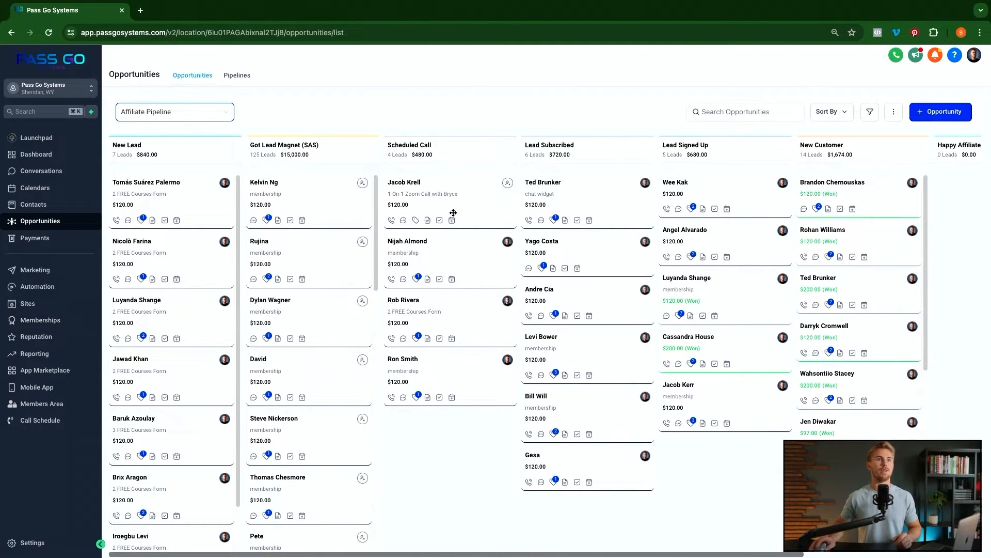
left_click(207, 117)
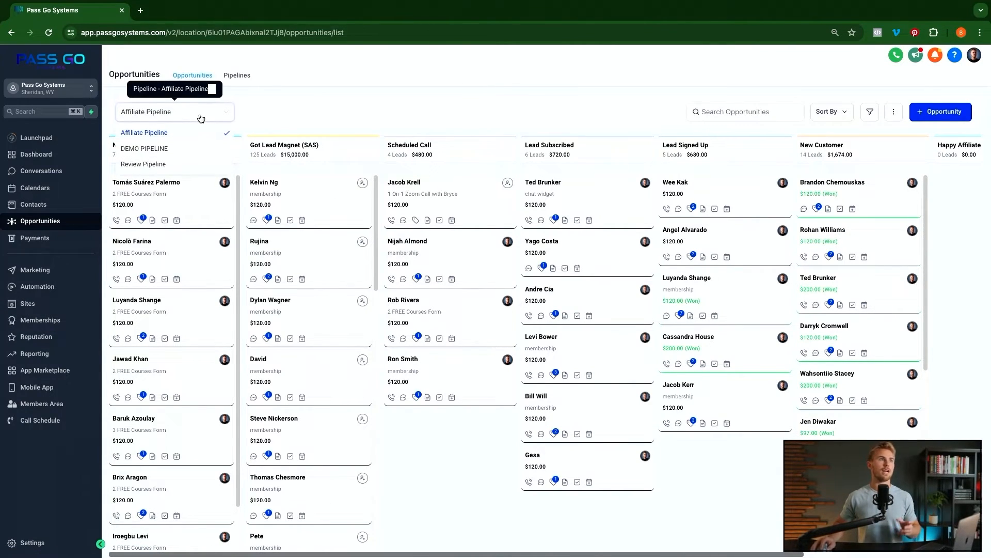
left_click(157, 165)
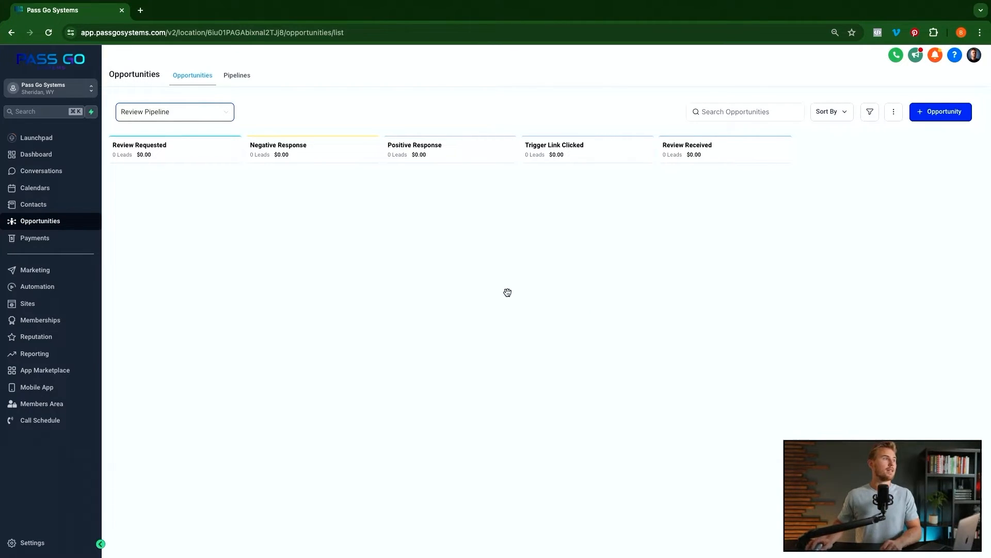
- Create a new workflow from the 'Recipe - Send Review Request' template
left_click(44, 292)
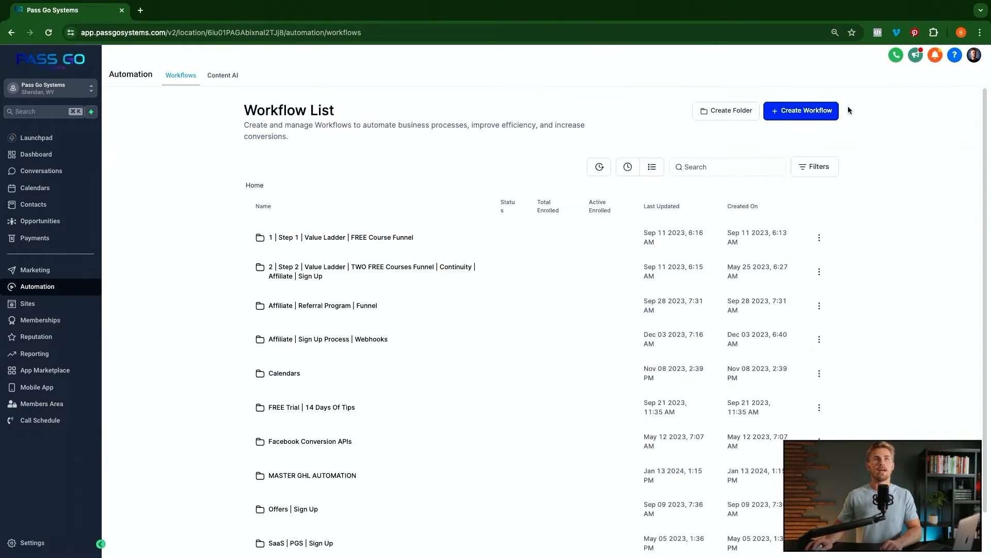
left_click(807, 110)
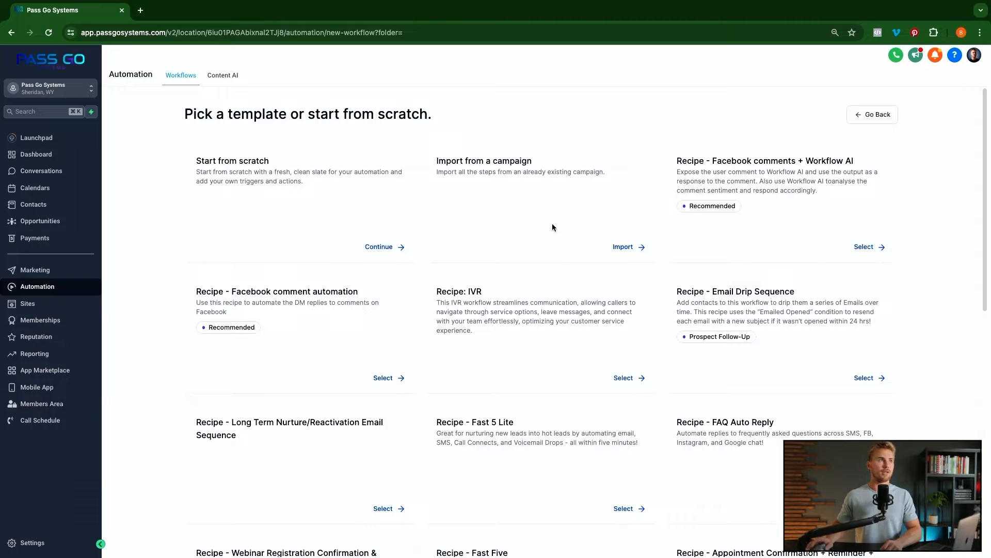
scroll(470, 251, "down", 3)
scroll(467, 252, "down", 5)
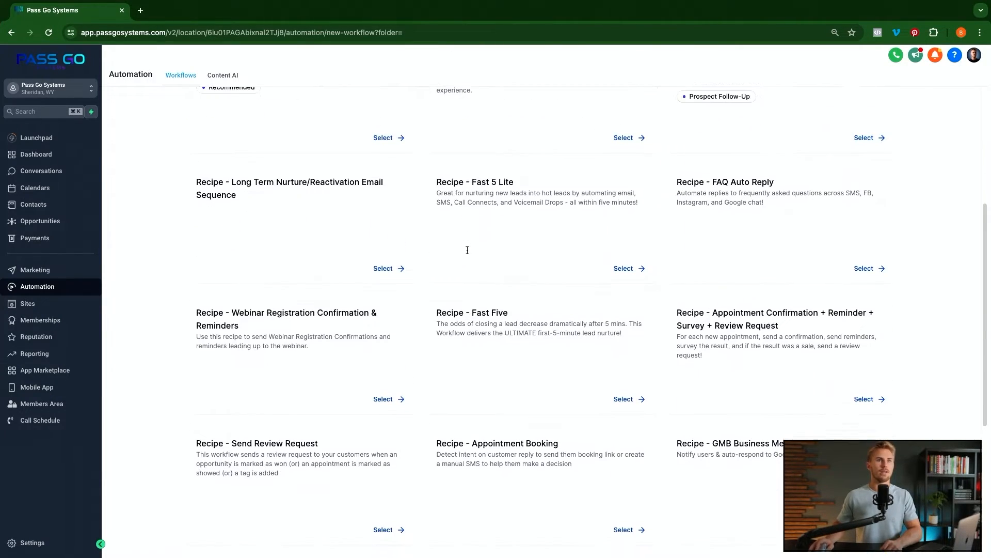
scroll(468, 250, "down", 3)
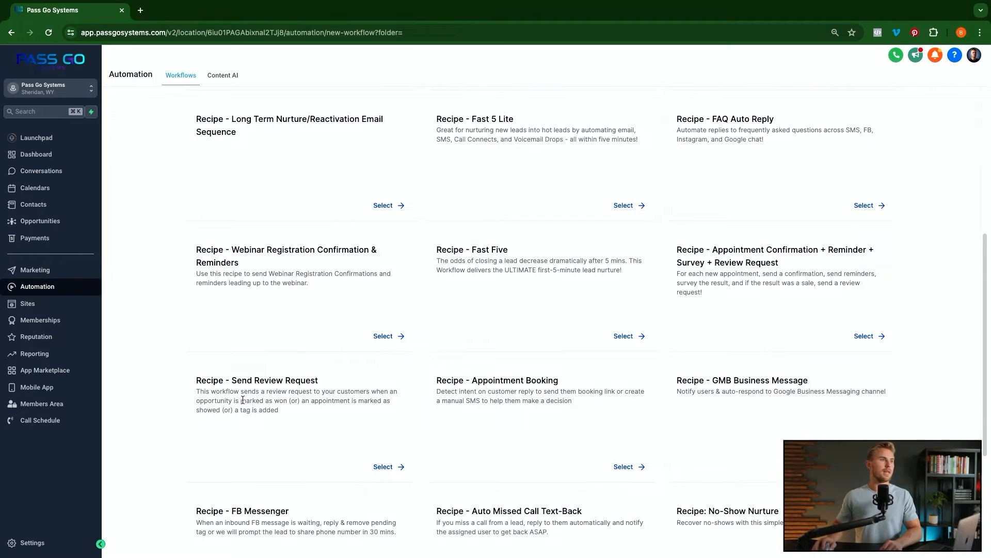
left_click(383, 467)
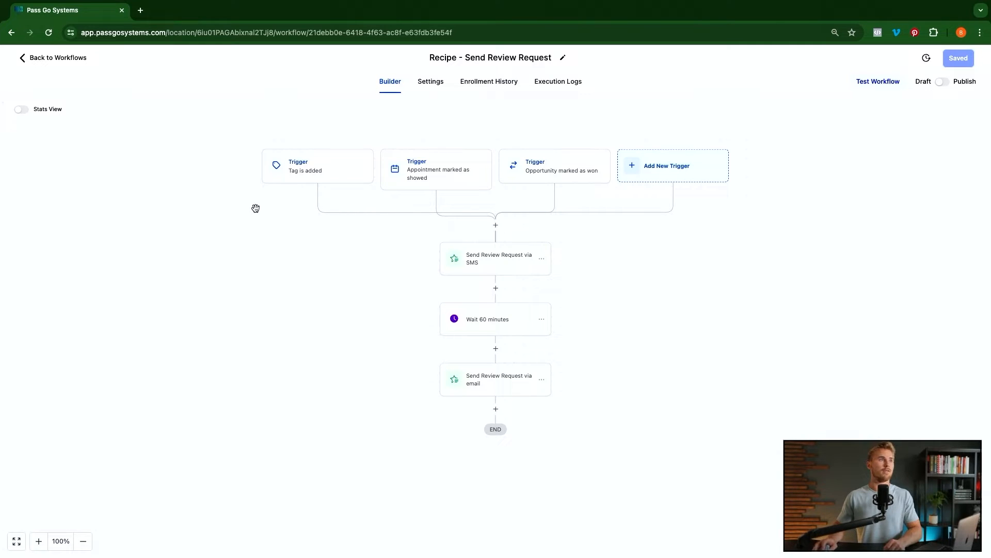
- Delete the 'Tag is added' and 'Appointment marked as showed' triggers
left_click(341, 172)
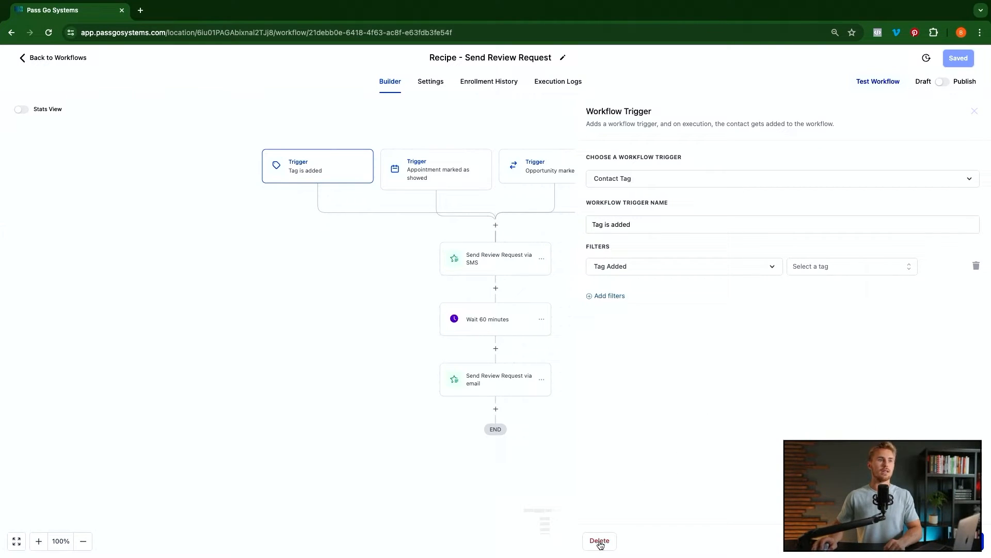
left_click(599, 541)
left_click(587, 333)
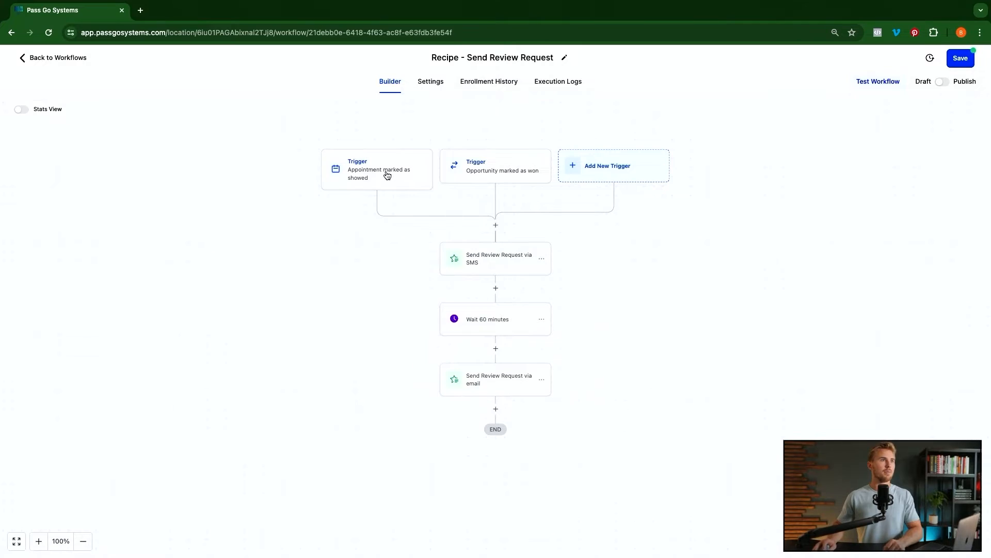
left_click(388, 176)
left_click(600, 540)
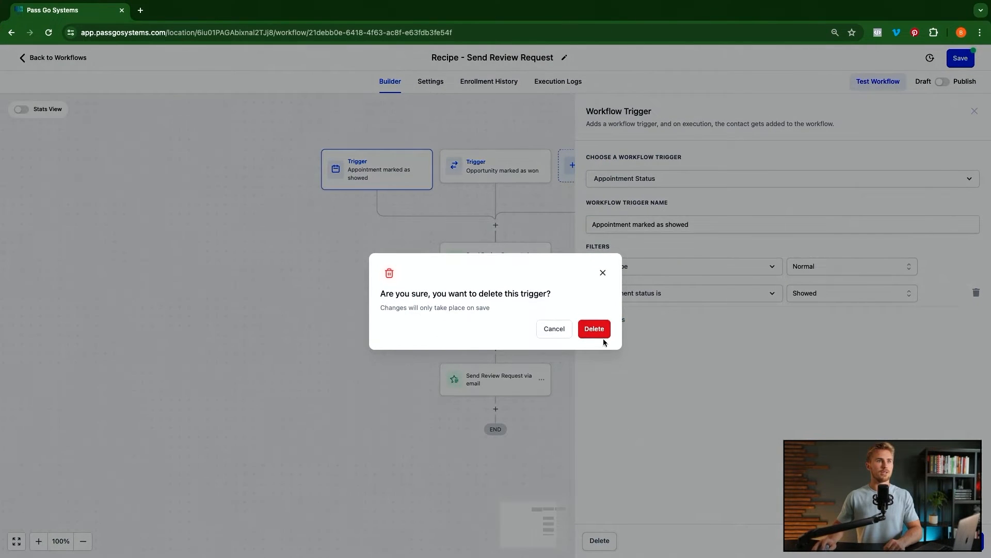
left_click(594, 329)
- Delete all actions from the SMS review step down
left_click(541, 259)
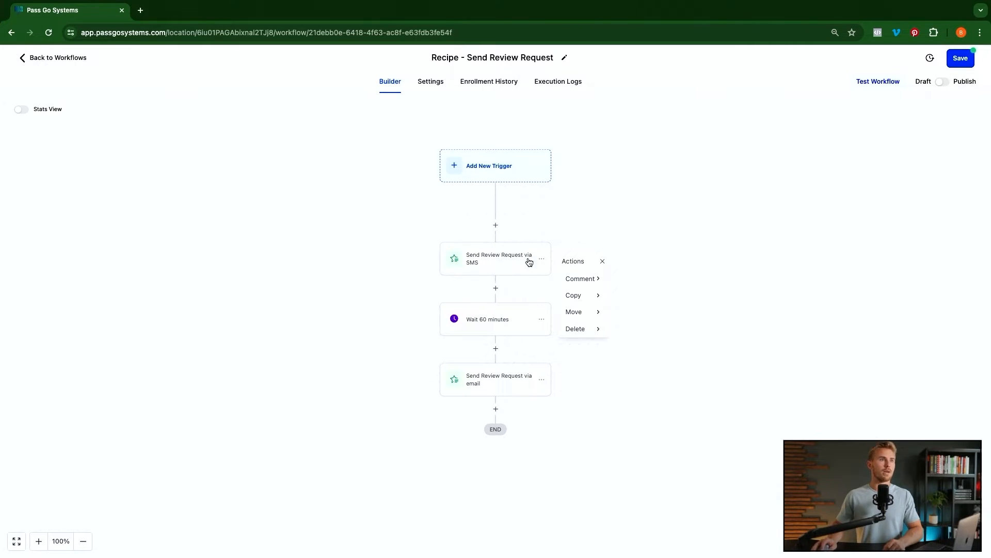
mouse_move(585, 329)
left_click(660, 295)
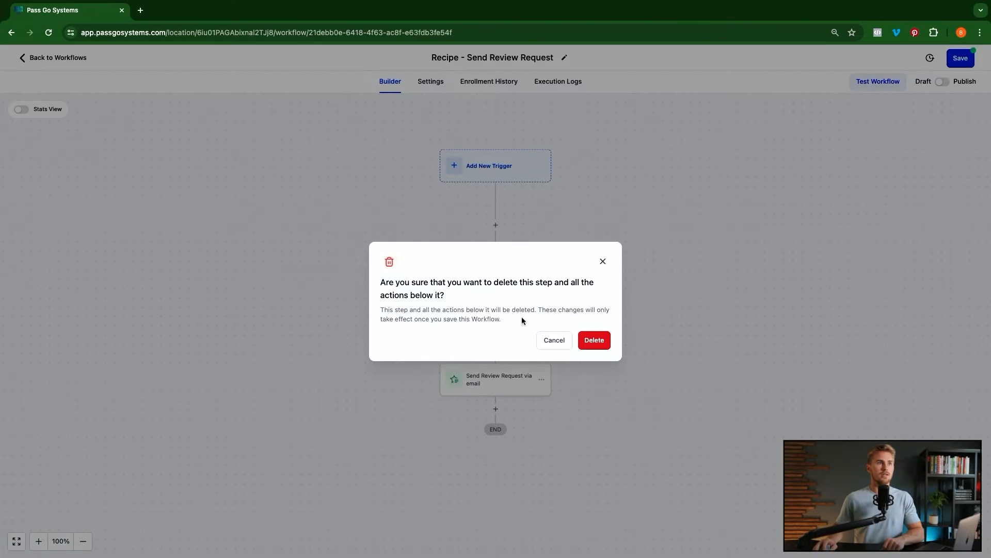
left_click(595, 341)
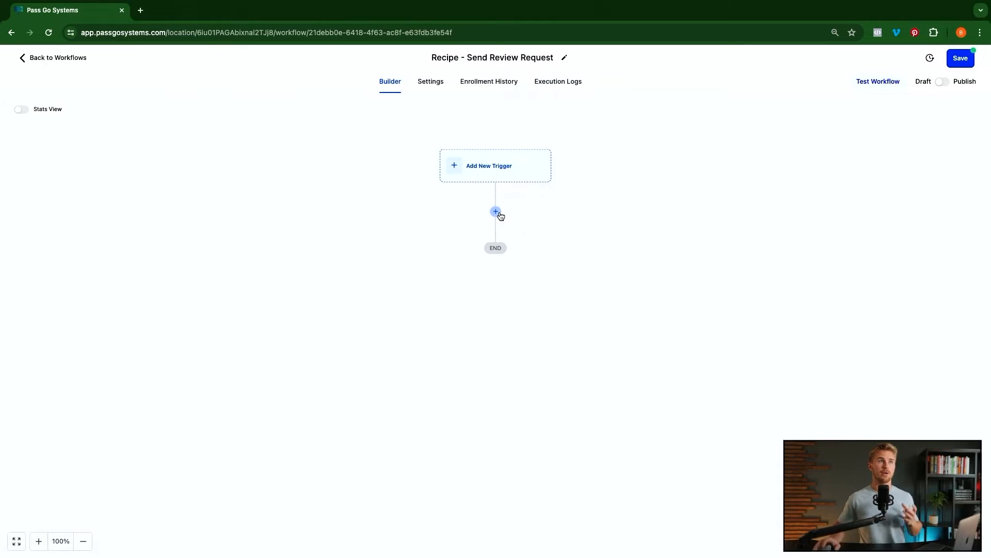
left_click(496, 212)
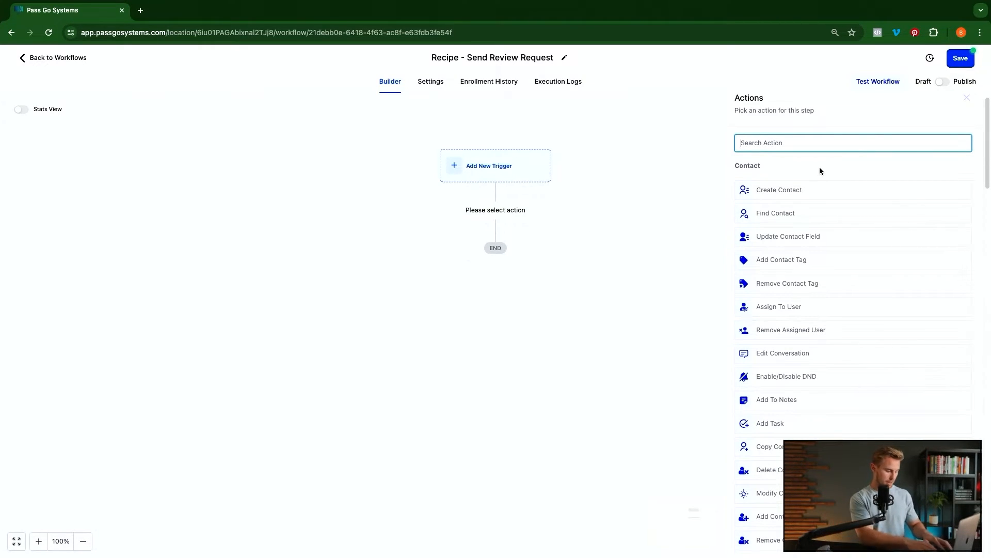
type("rev")
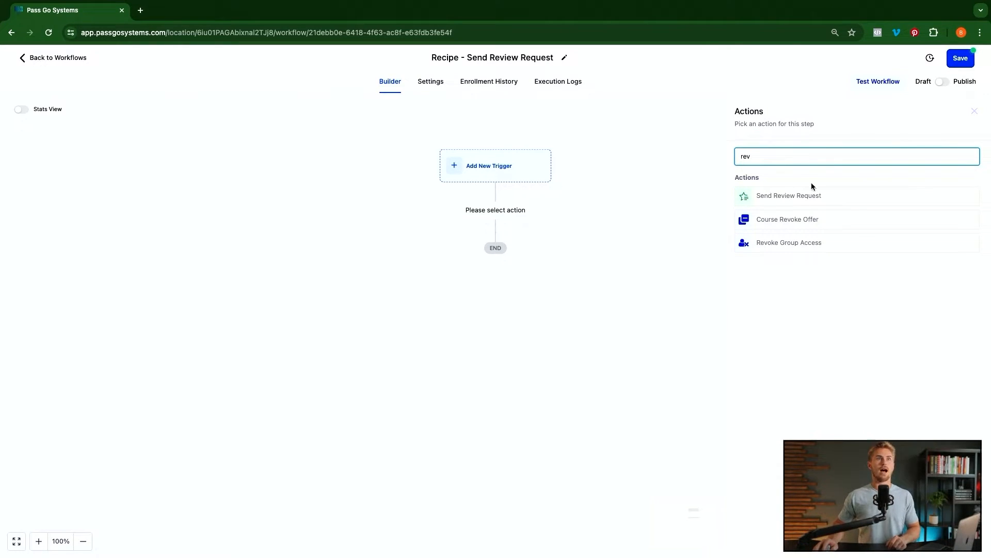
left_click(797, 196)
left_click(810, 221)
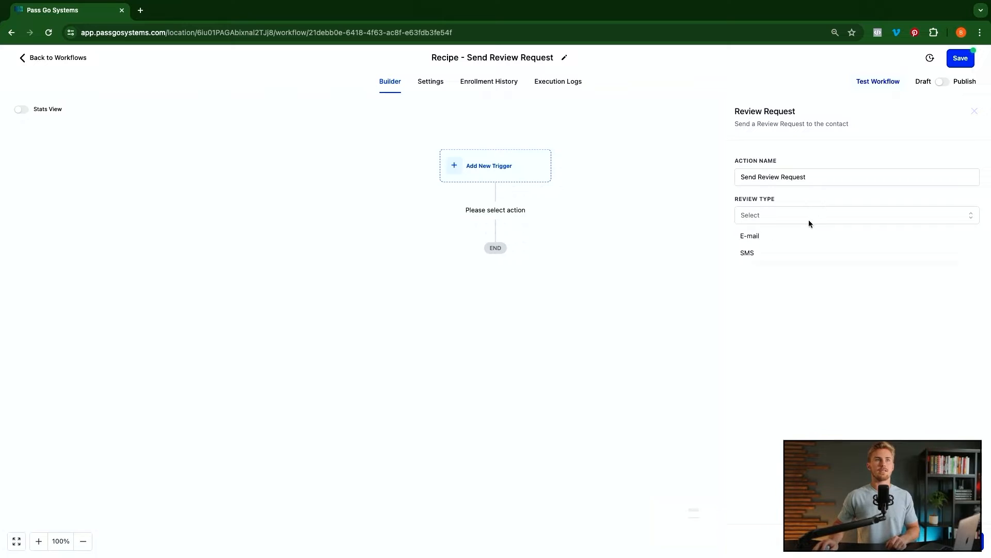
left_click(756, 260)
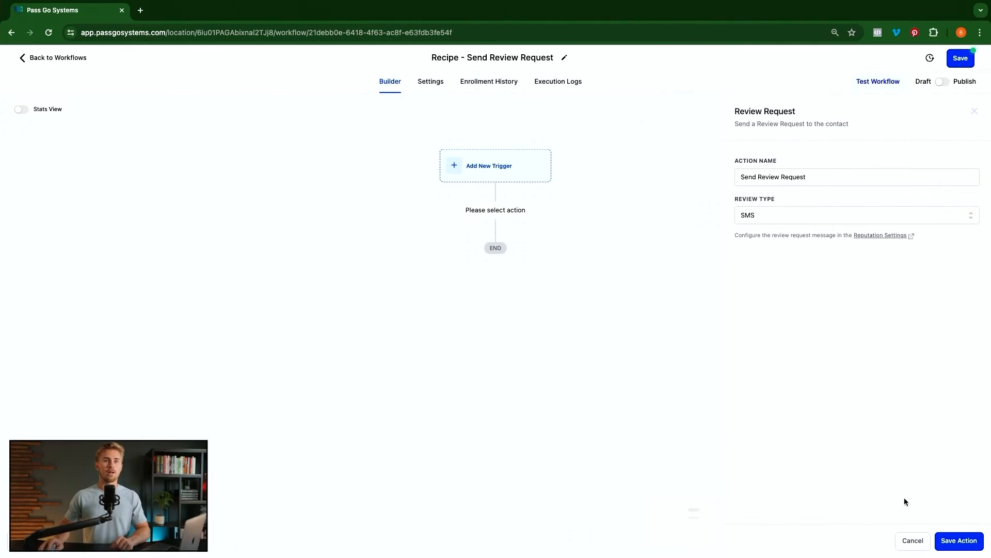
left_click(958, 540)
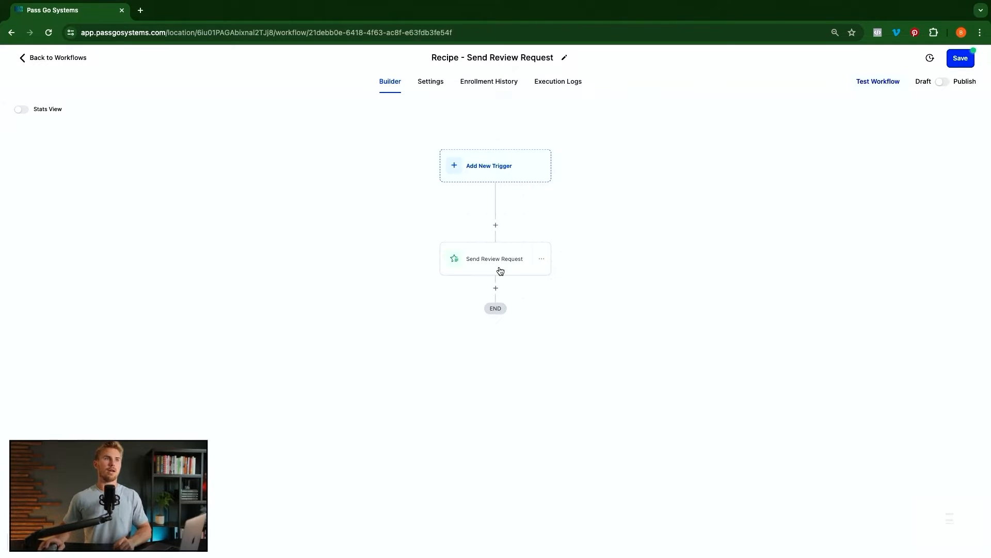
- Delete the remaining Send Review Request action, leaving only the empty trigger and END
left_click(541, 260)
left_click(580, 329)
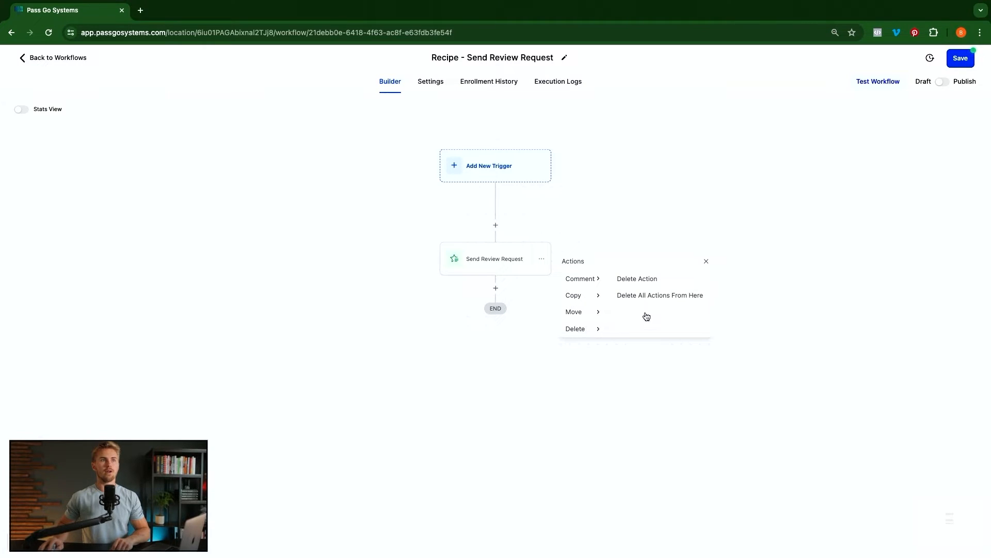
left_click(643, 296)
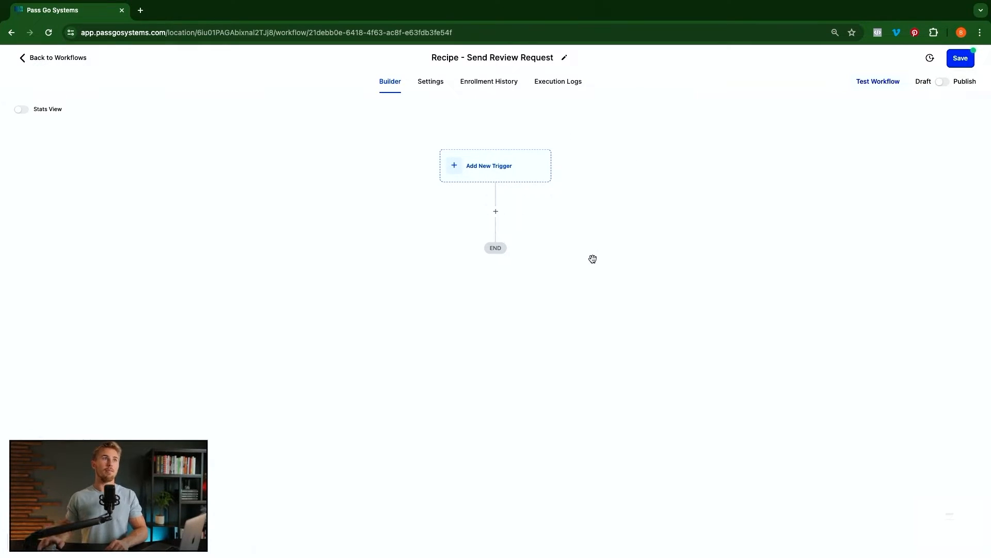
- Add a Contact Tag trigger with a Tag Added filter
left_click(495, 170)
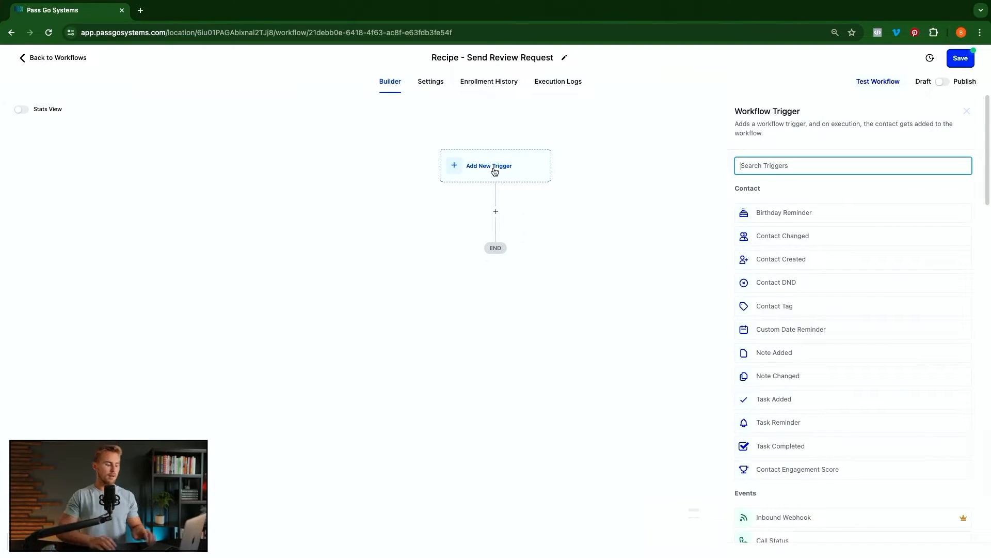
type("con")
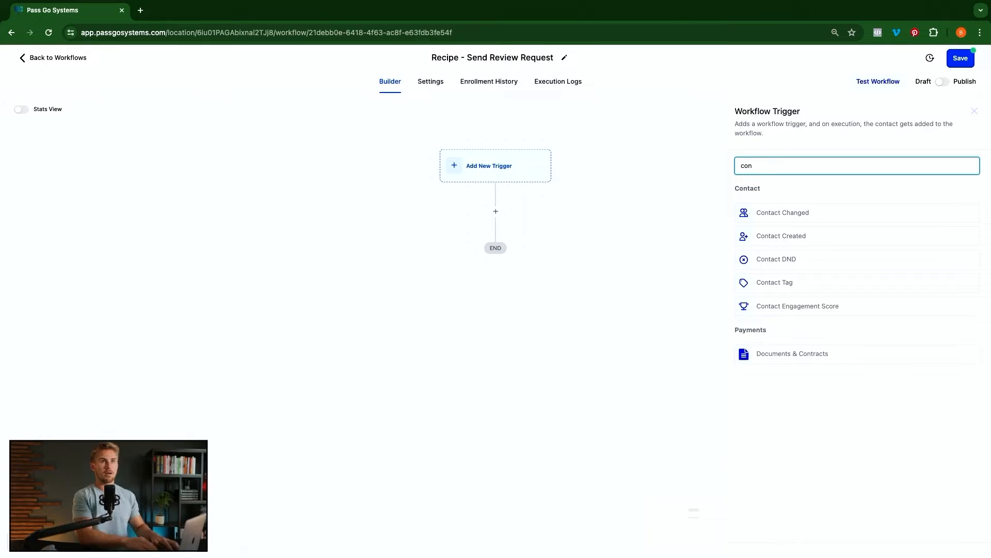
left_click(755, 285)
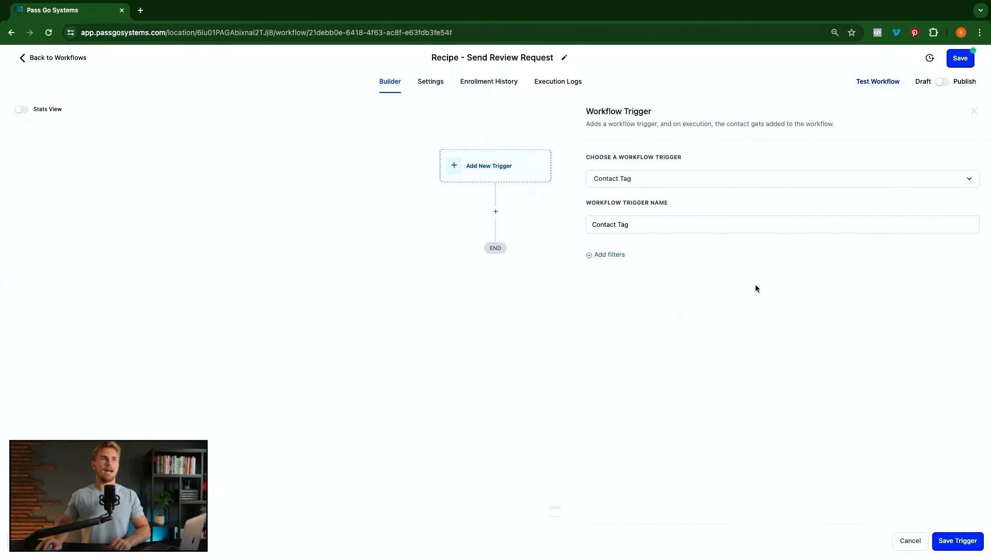
left_click(609, 255)
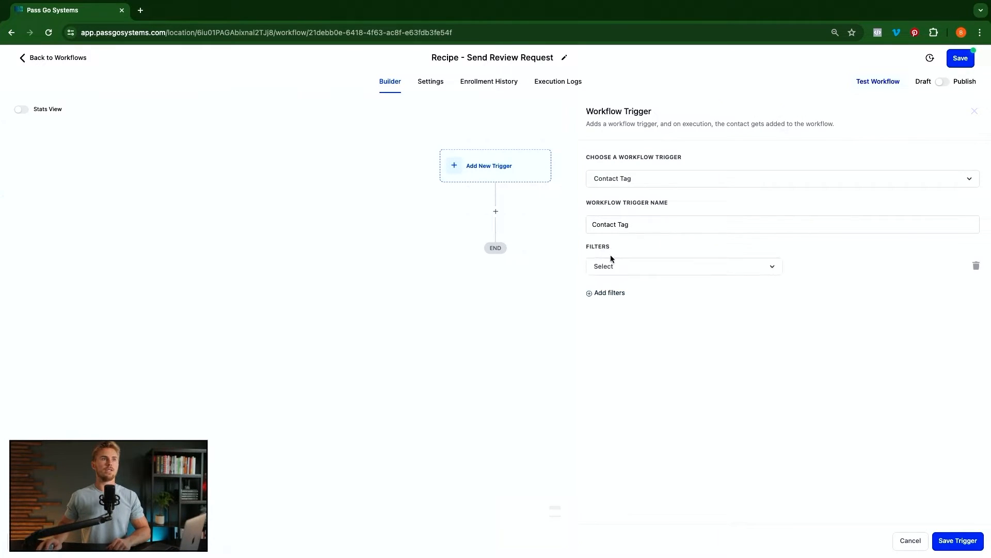
left_click(642, 271)
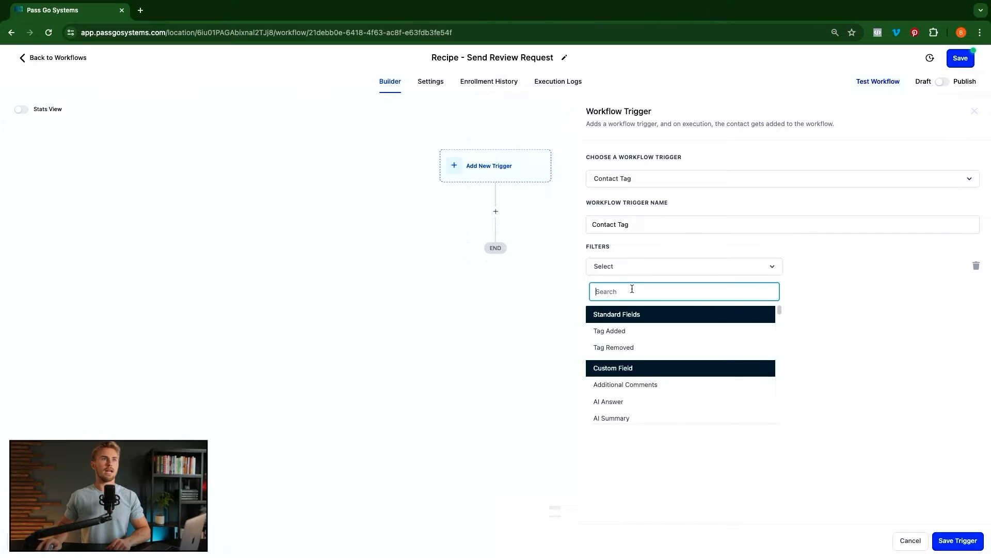
left_click(623, 332)
- Set the filter tag to a new 'send review request' tag, name the trigger 'Contact Tag | Send Review Request', and save
left_click(826, 267)
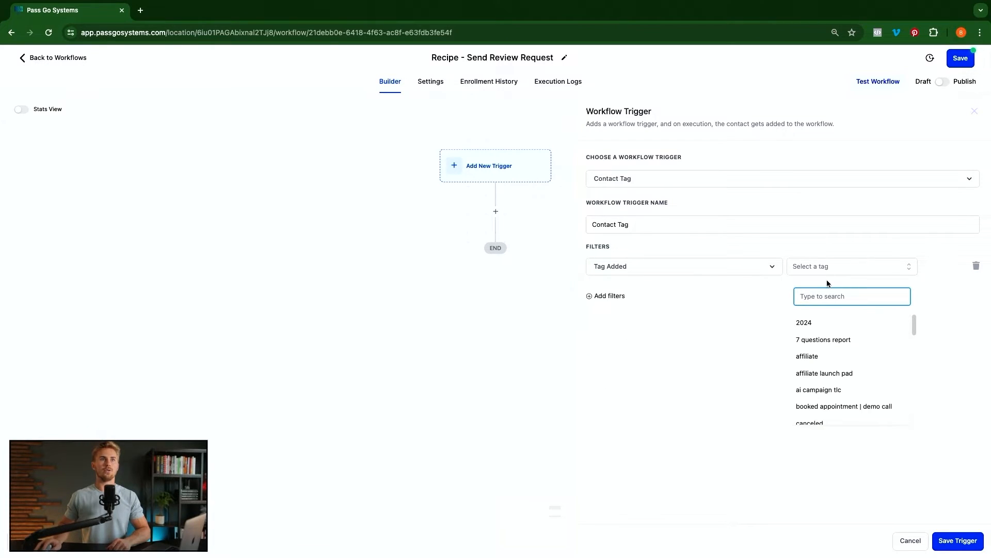
type("send review request")
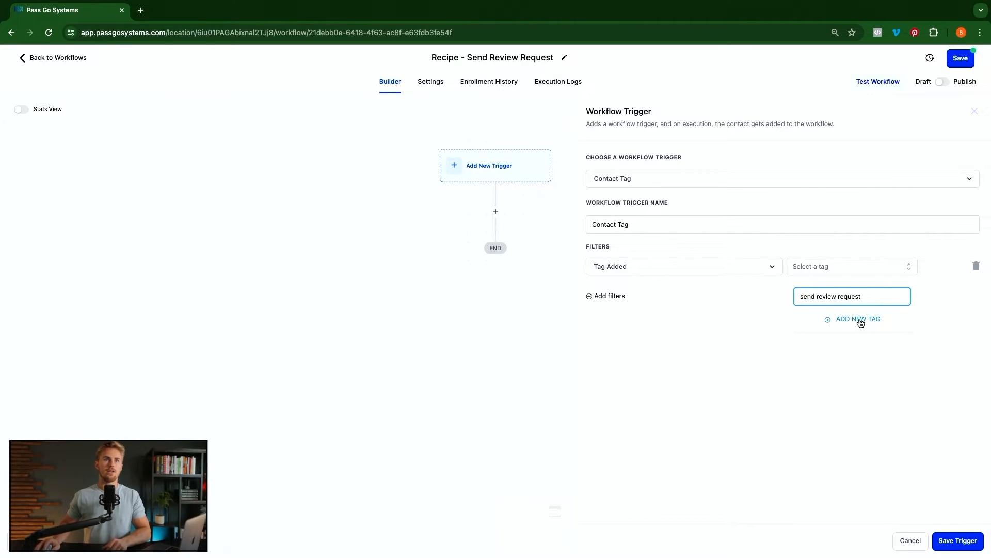
left_click(858, 319)
left_click(690, 225)
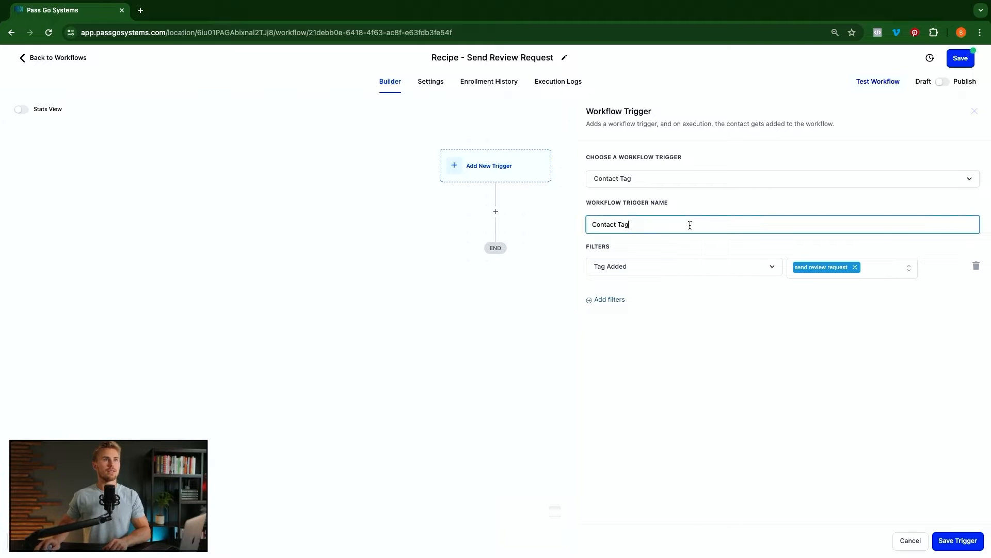
type("| Send Review Request")
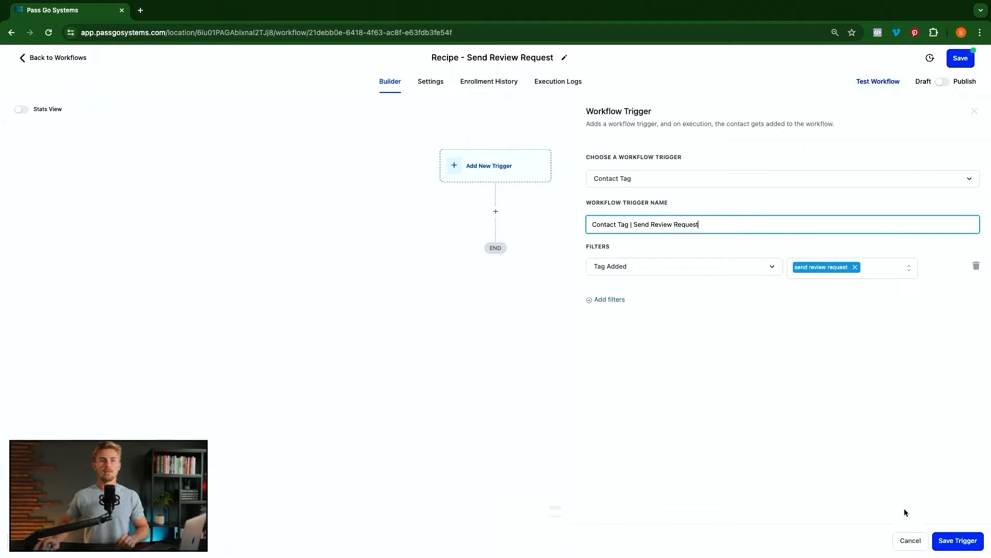
left_click(957, 541)
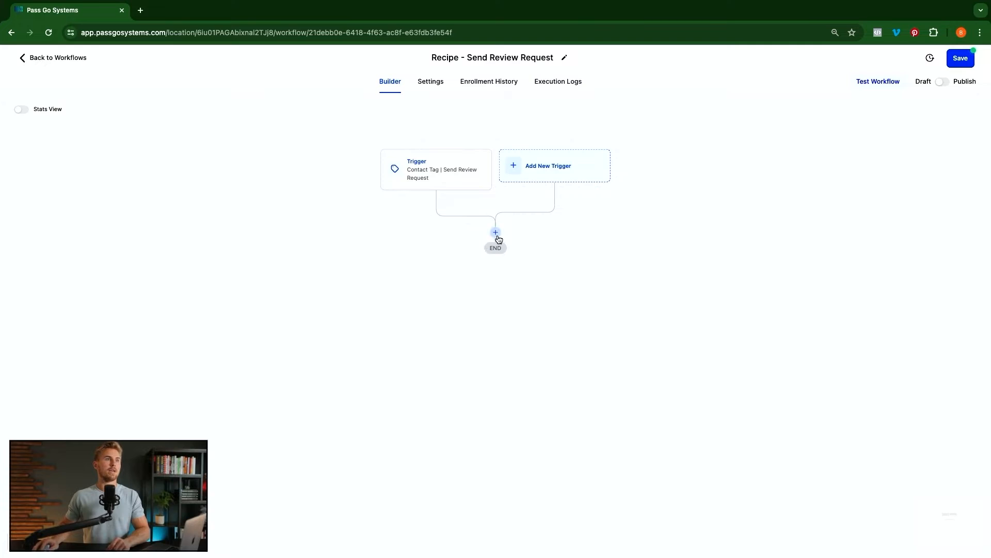
- Insert a Create/Update Opportunity action right after the trigger, found by searching 'creat'
left_click(495, 232)
type("creat")
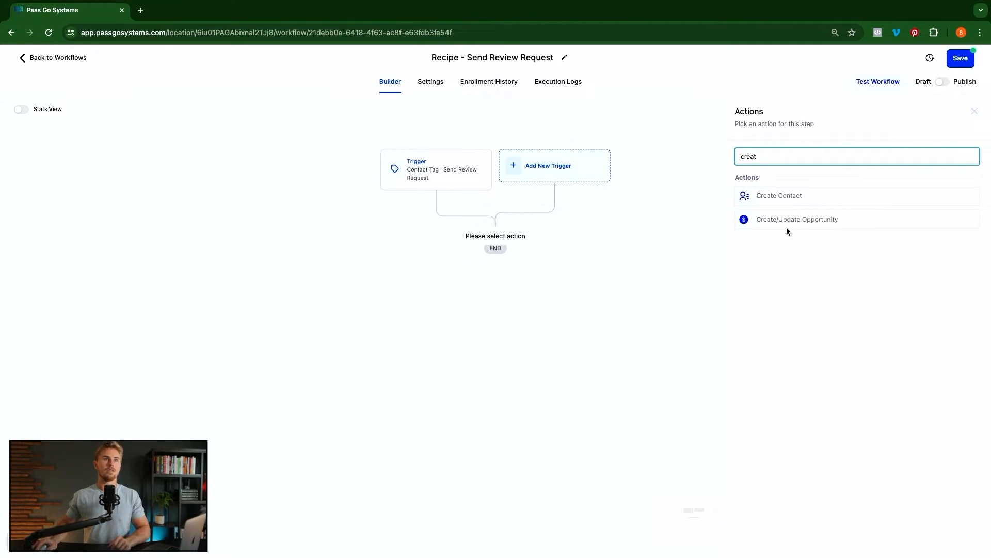
left_click(809, 220)
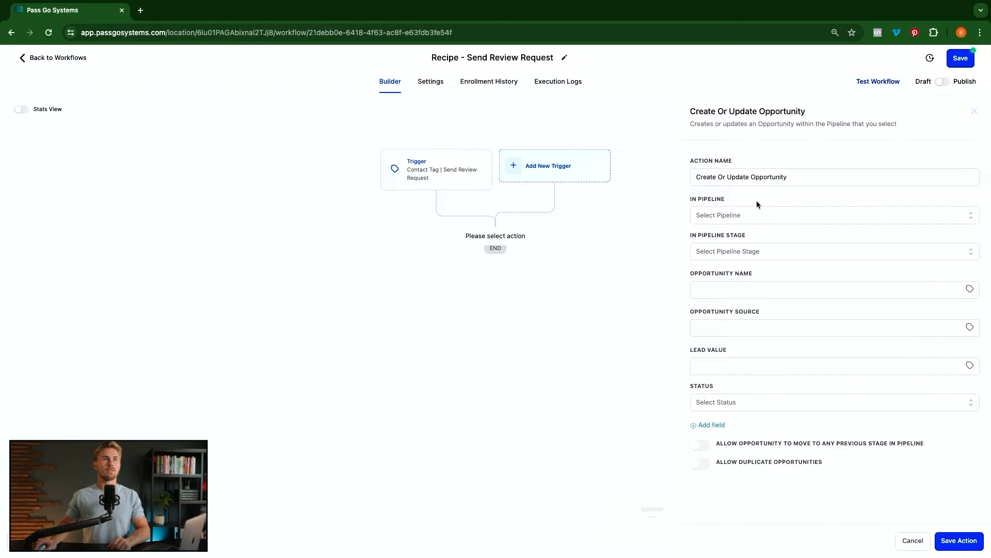
- Place the opportunity in Review Pipeline at the Review Requested stage
left_click(746, 215)
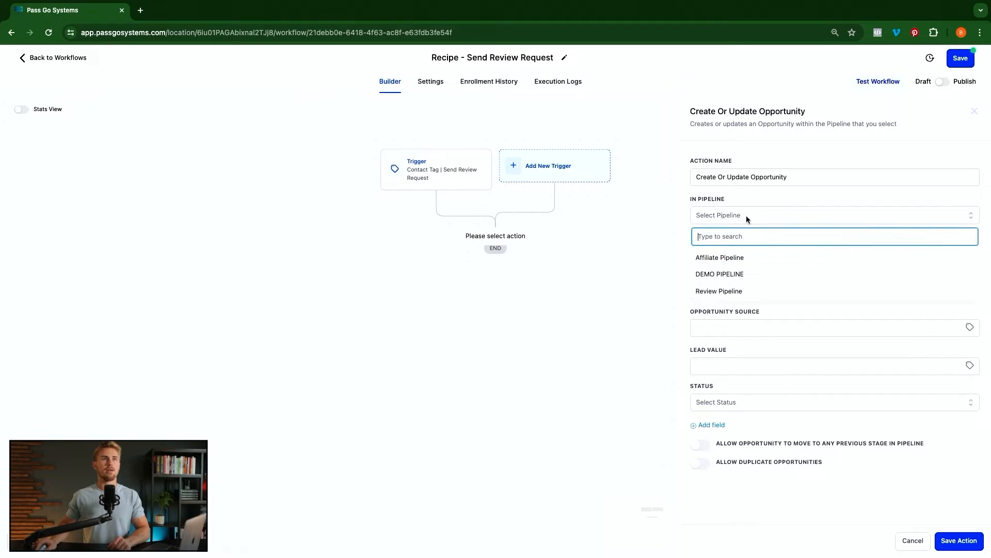
left_click(727, 292)
left_click(726, 251)
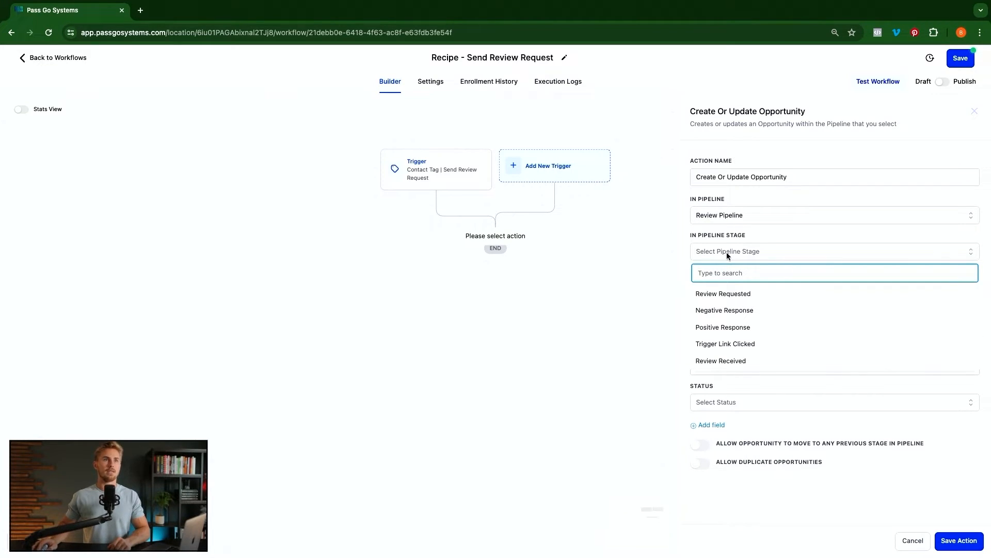
left_click(731, 298)
- Start the opportunity name with the {{contact.name}} placeholder, removing the duplicate copy
left_click(740, 291)
left_click(771, 315)
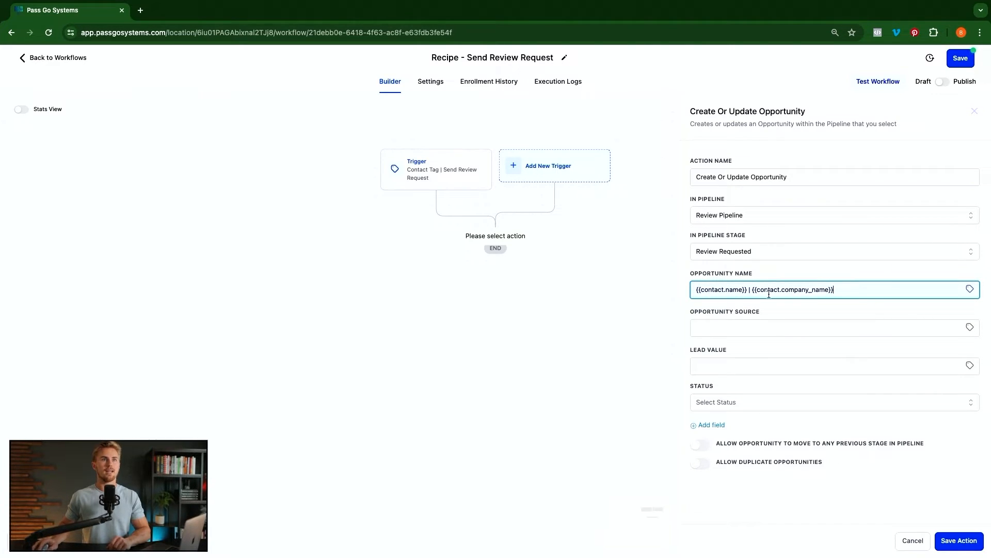
left_click(842, 292)
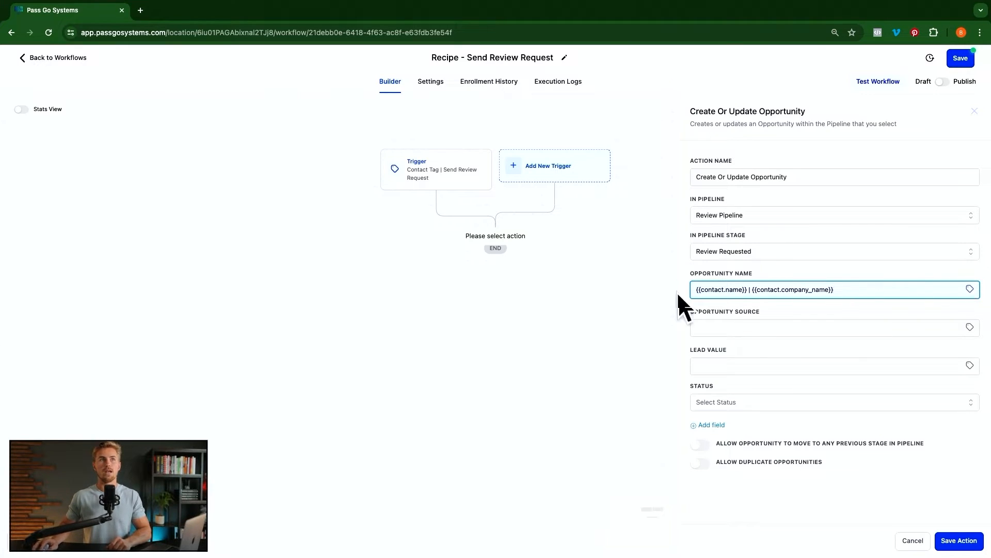
left_click(964, 292)
left_click(930, 318)
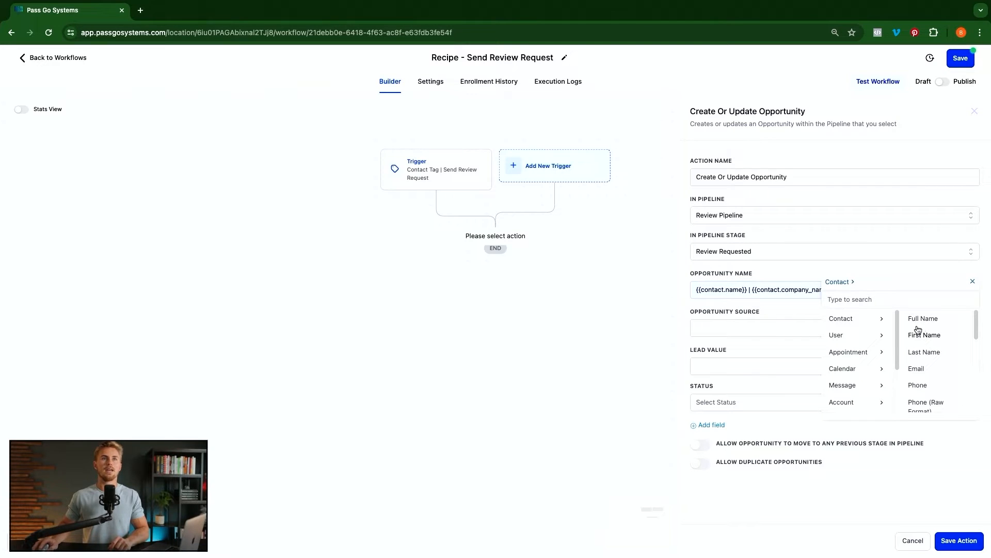
left_click(937, 321)
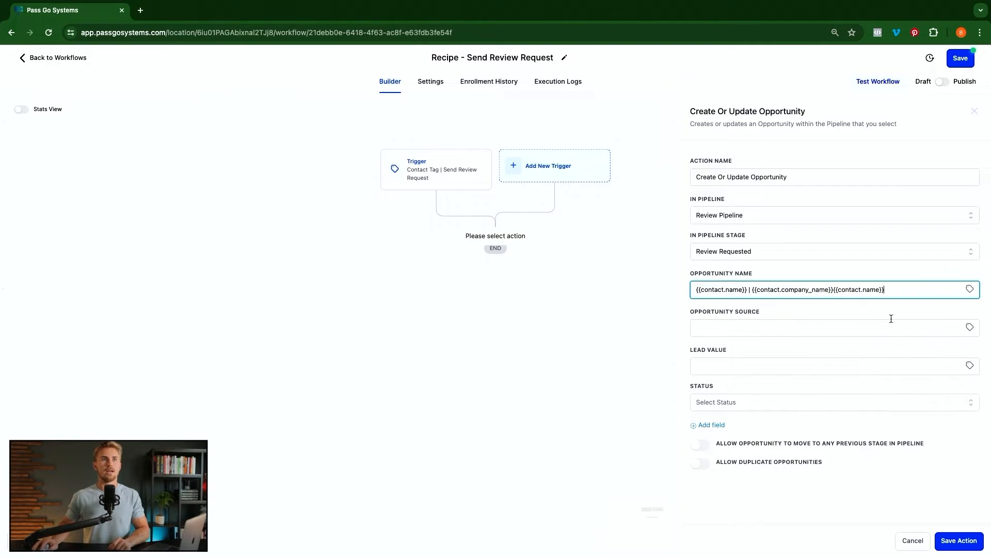
left_click_drag(890, 289, 836, 292)
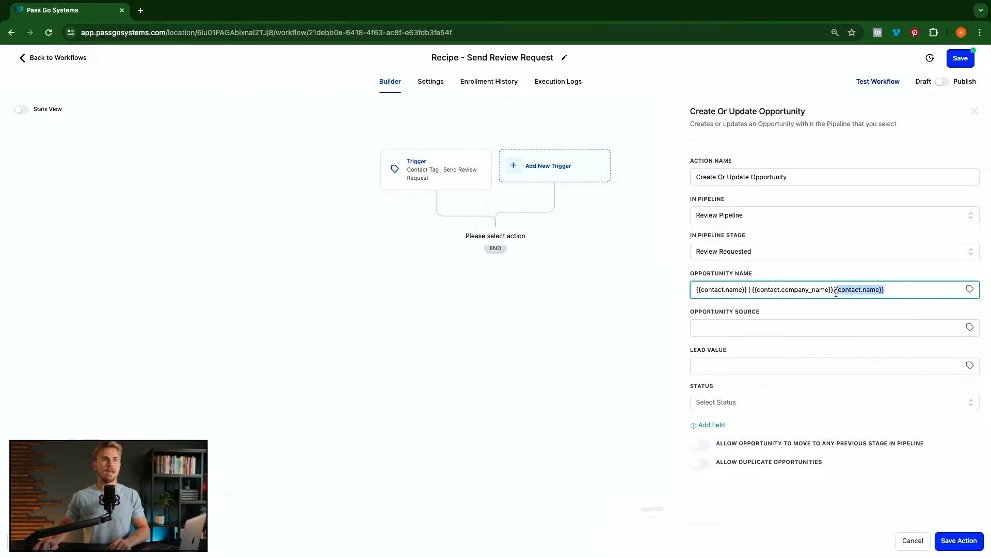
key("BackSpace")
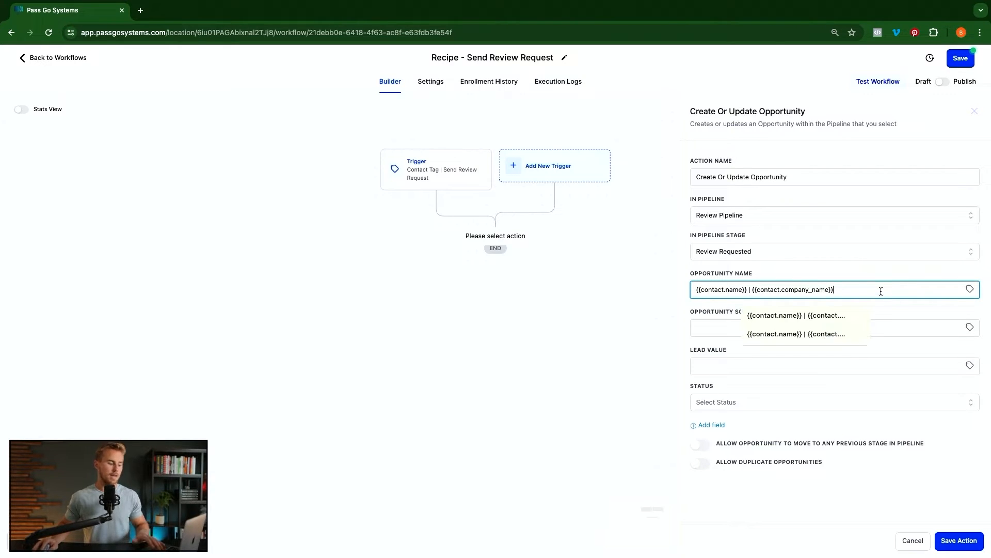
- Add {{contact.company_name}} so the name reads {{contact.name}} | {{contact.company_name}}
left_click(970, 289)
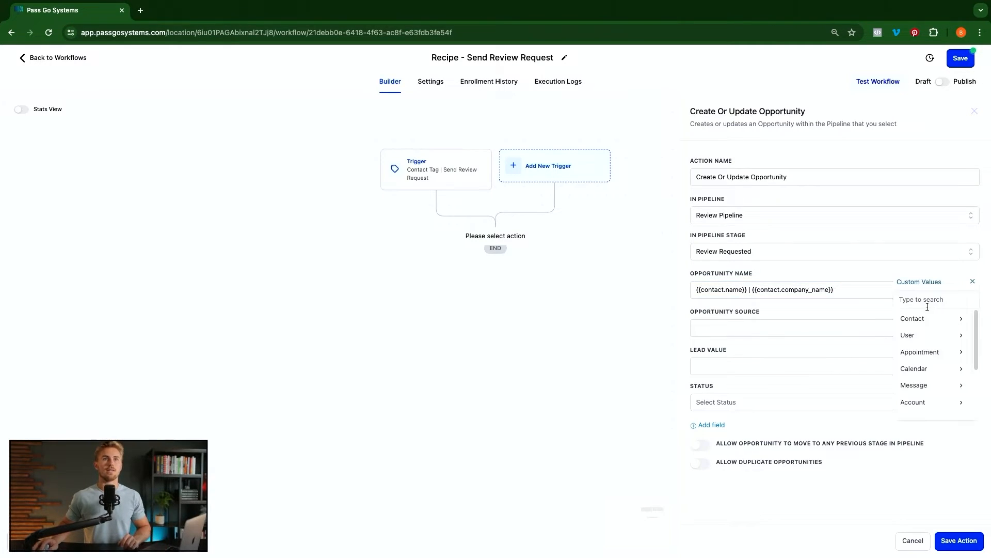
left_click(926, 323)
scroll(928, 349, "down", 2)
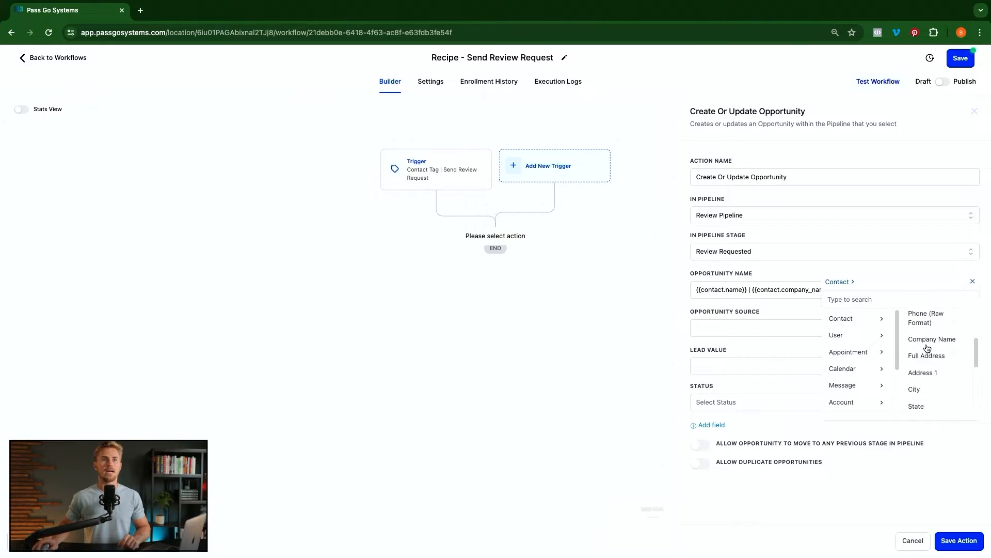
scroll(937, 340, "up", 1)
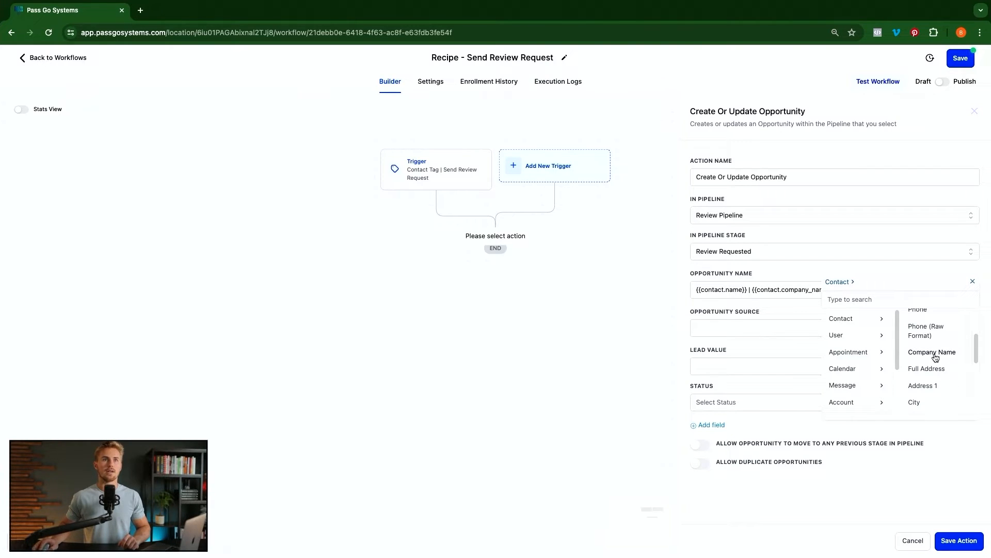
left_click(933, 353)
left_click_drag(921, 292, 836, 293)
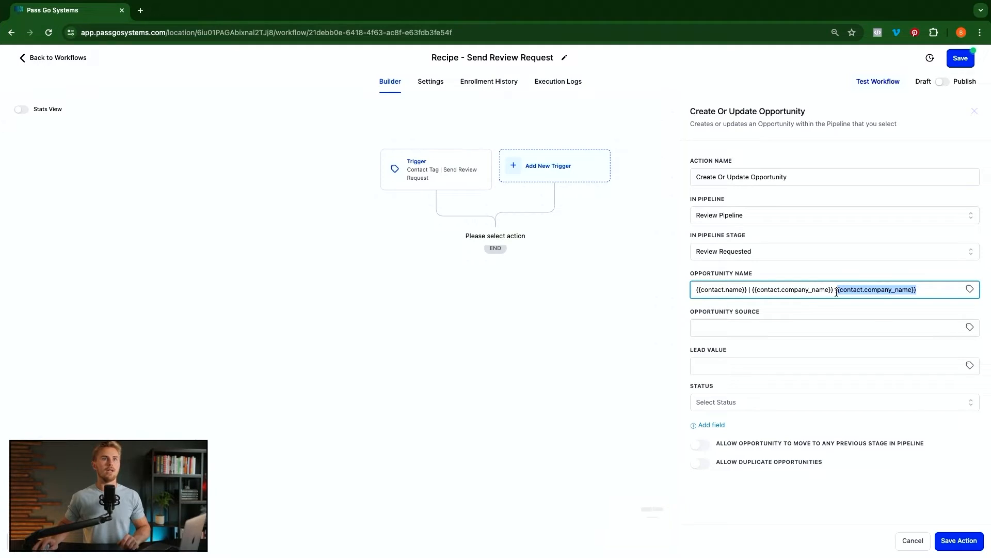
key("BackSpace")
key("BackSpace")
key("BackSpace")
left_click(884, 309)
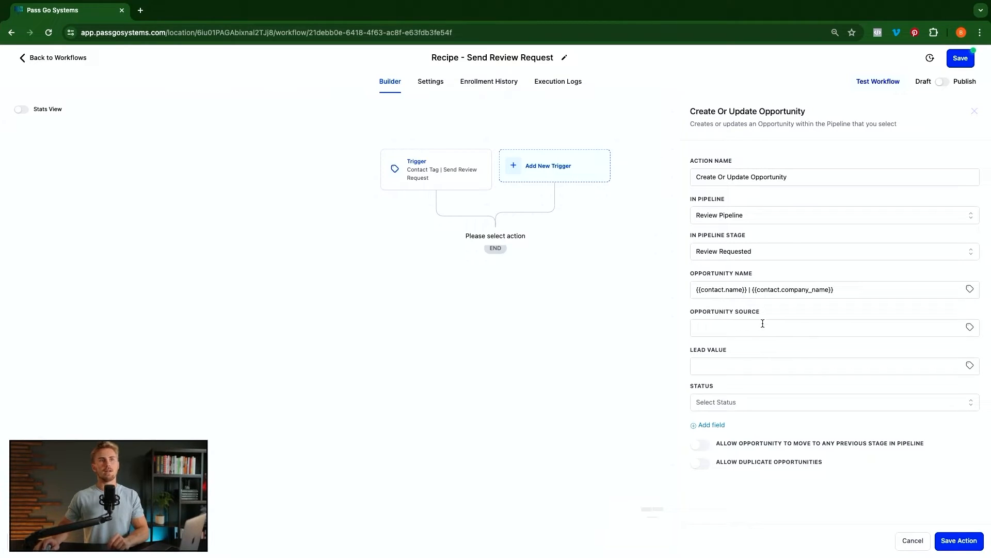
- Set the opportunity status to open and save the step
left_click(737, 405)
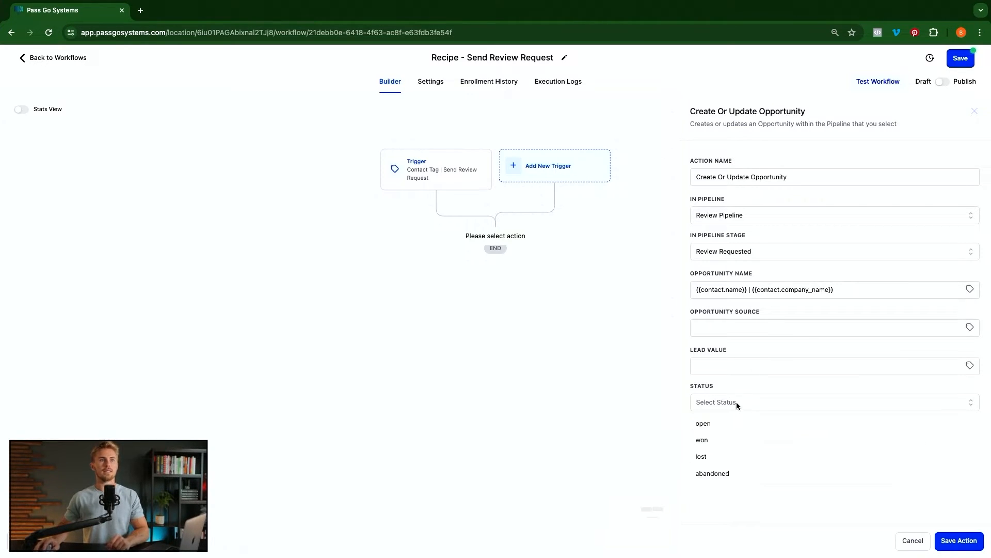
left_click(710, 427)
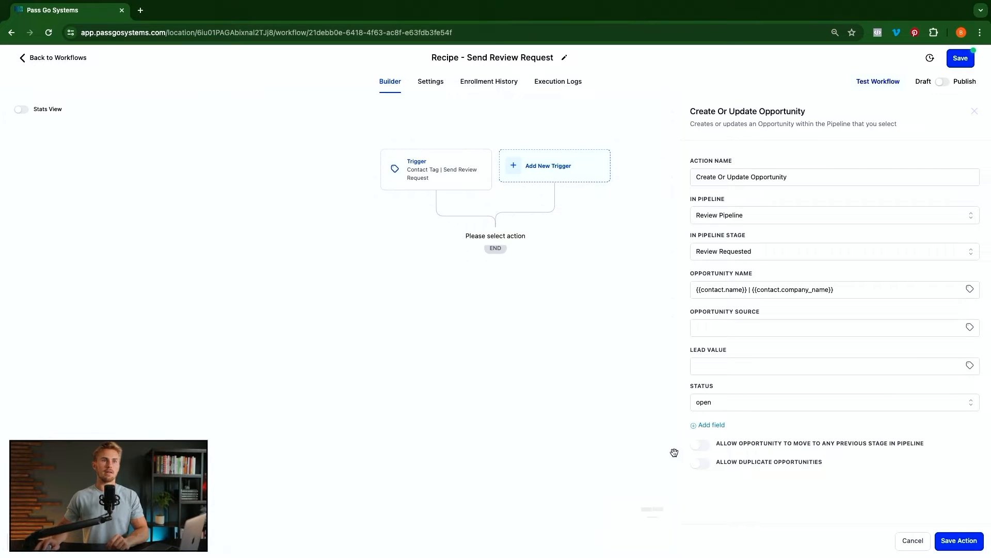
left_click(961, 542)
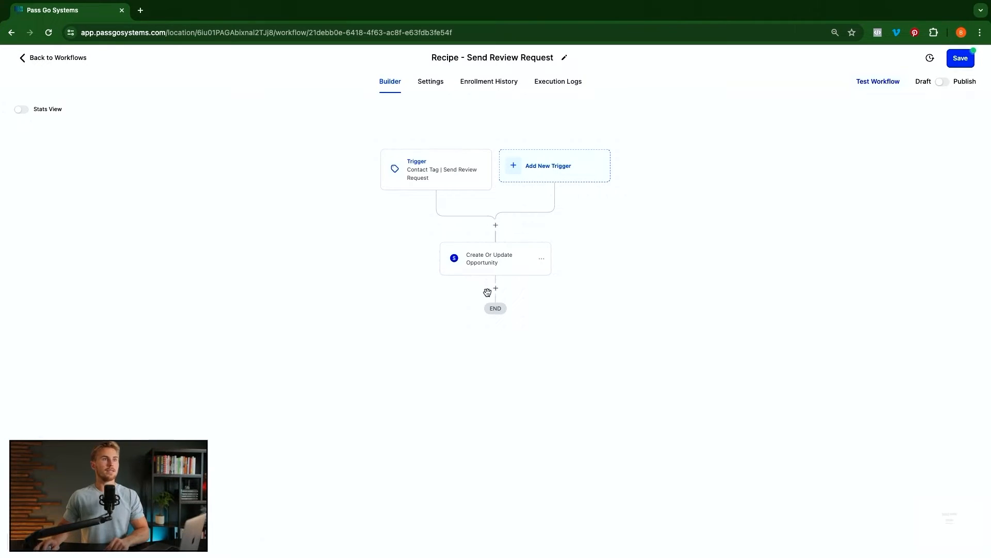
- Add a Send SMS step after the opportunity step and paste in the 1-5 feedback message
left_click(495, 290)
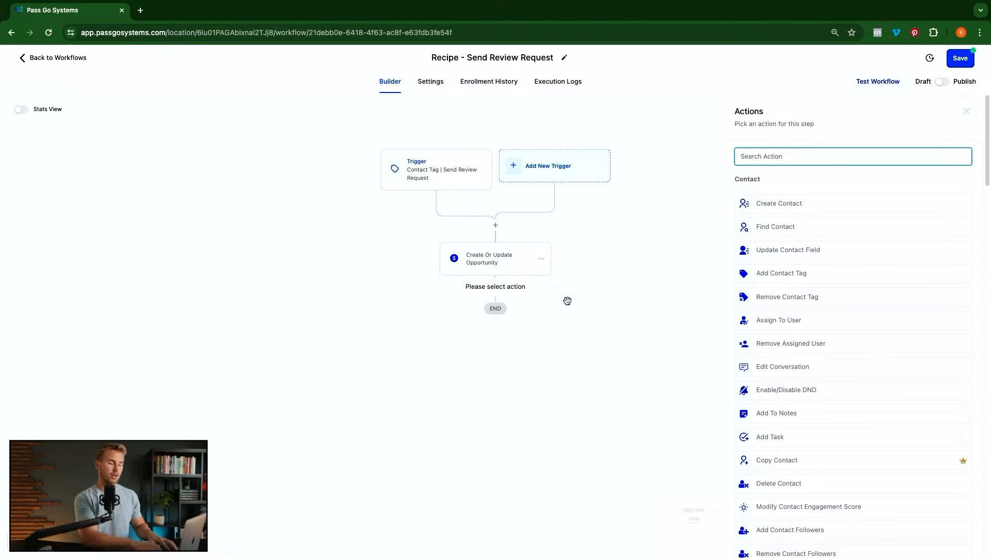
type("send")
left_click(801, 200)
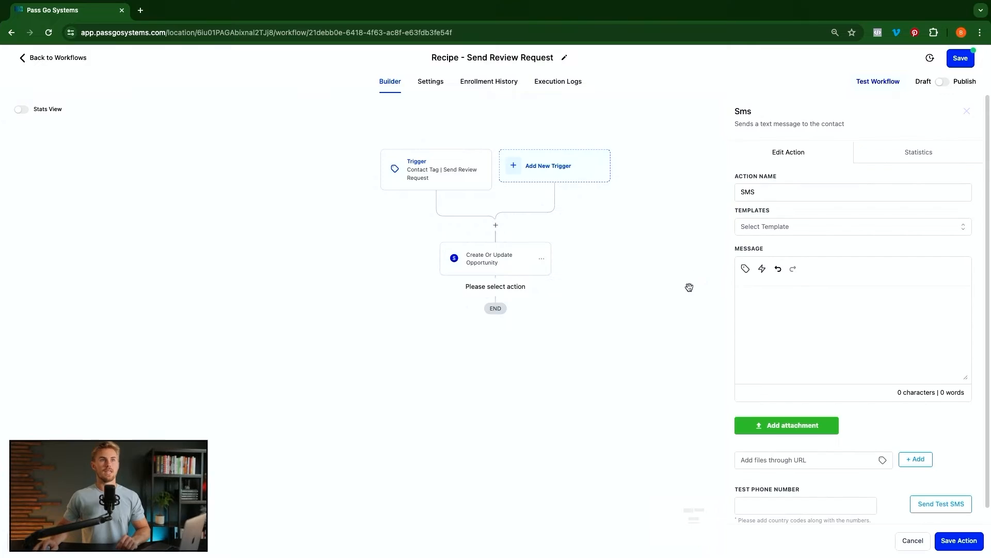
left_click(807, 303)
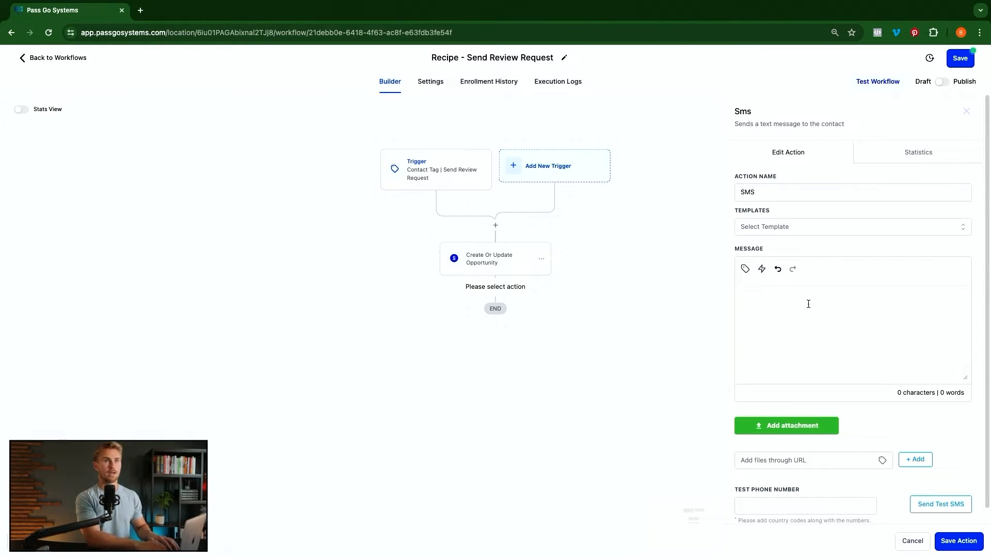
type("Hey thanks for using our services!  We are collecting customer feedback... If you could rate us on a scale from 1 to 5 what would you give us?  Note: 1 = Poor & 5 = Fantastic")
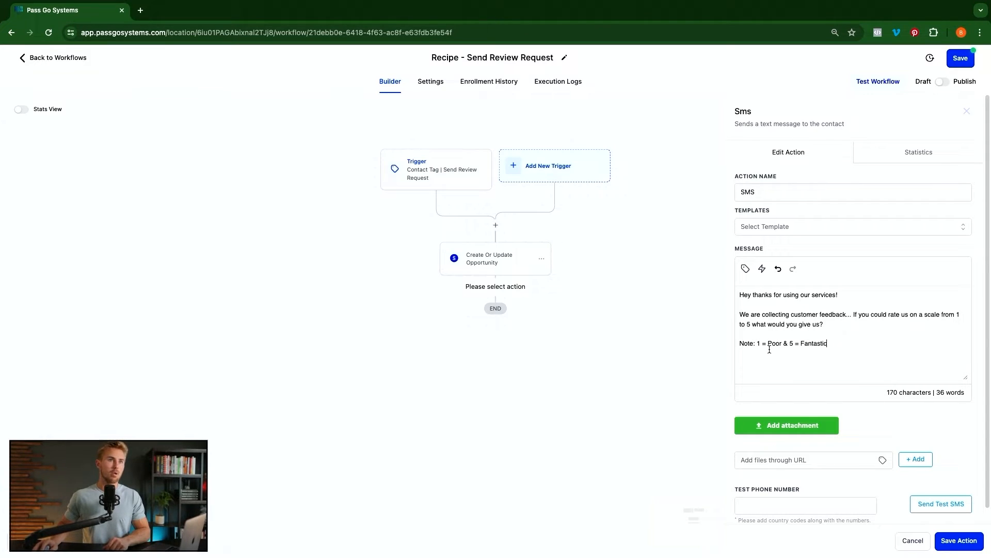
left_click(786, 361)
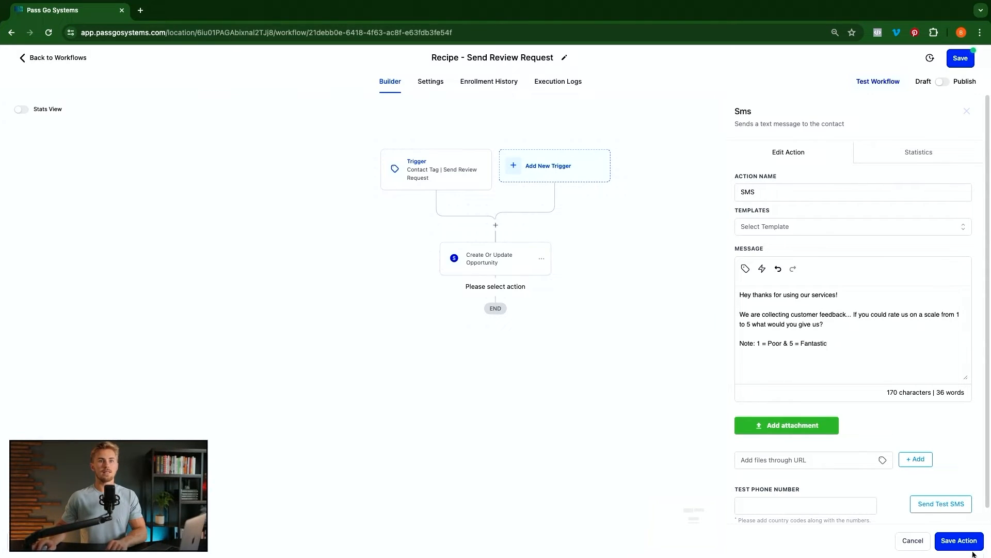
- Rename the SMS action 'SMS | Feedback (1 - 5)' and save it
left_click(785, 192)
type("| Please prov")
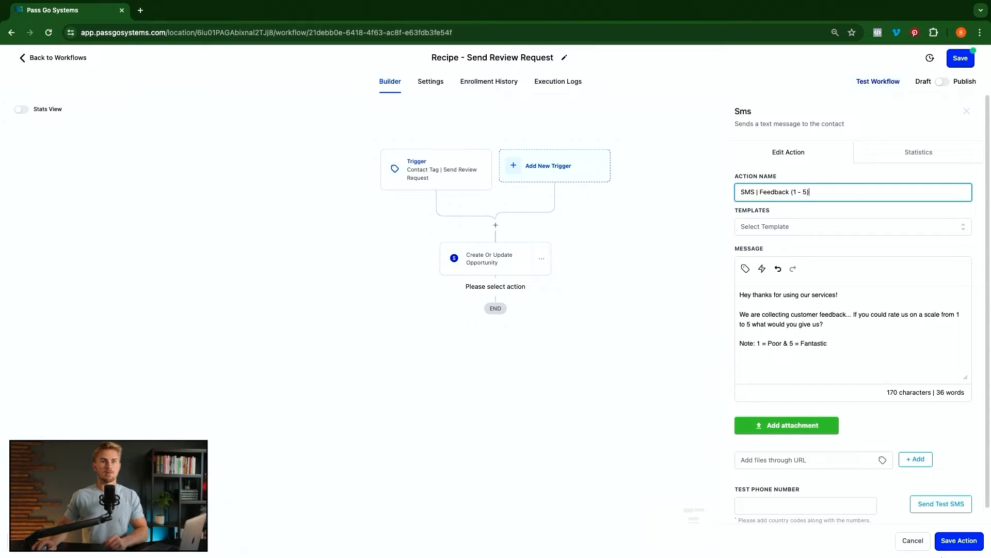
left_click(958, 540)
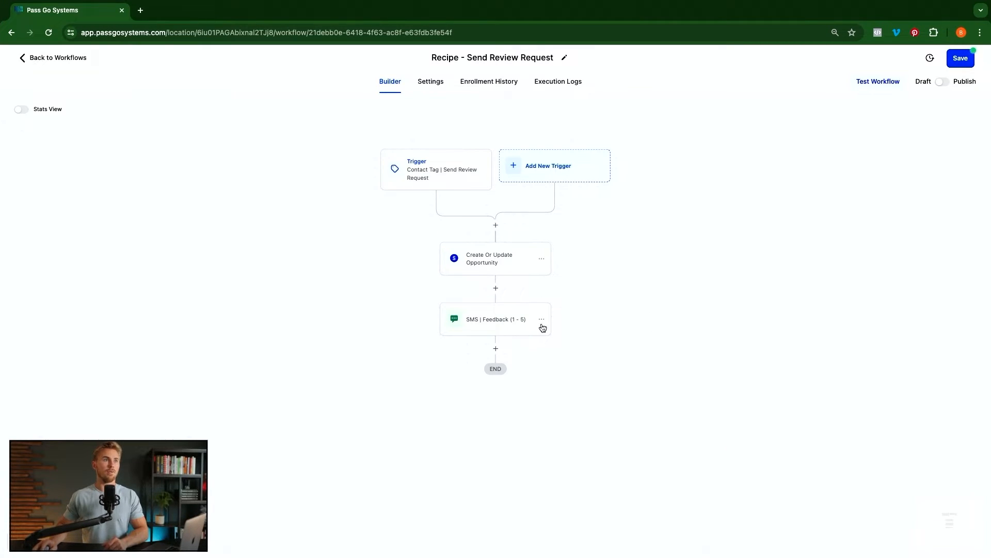
- Add a Wait step below the SMS, named 'Wait | Contact Reply | 24 Hrs'
left_click(496, 348)
type("wait")
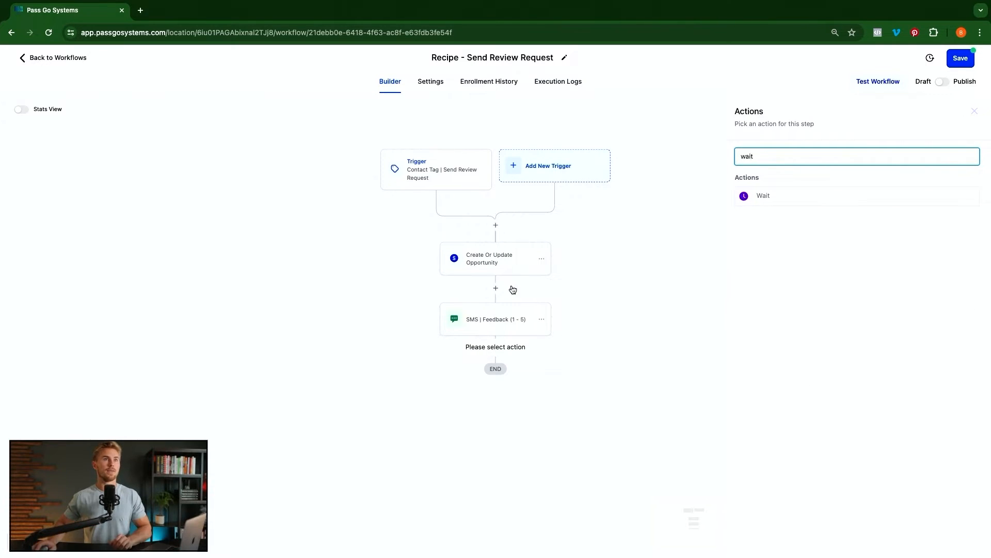
left_click(772, 195)
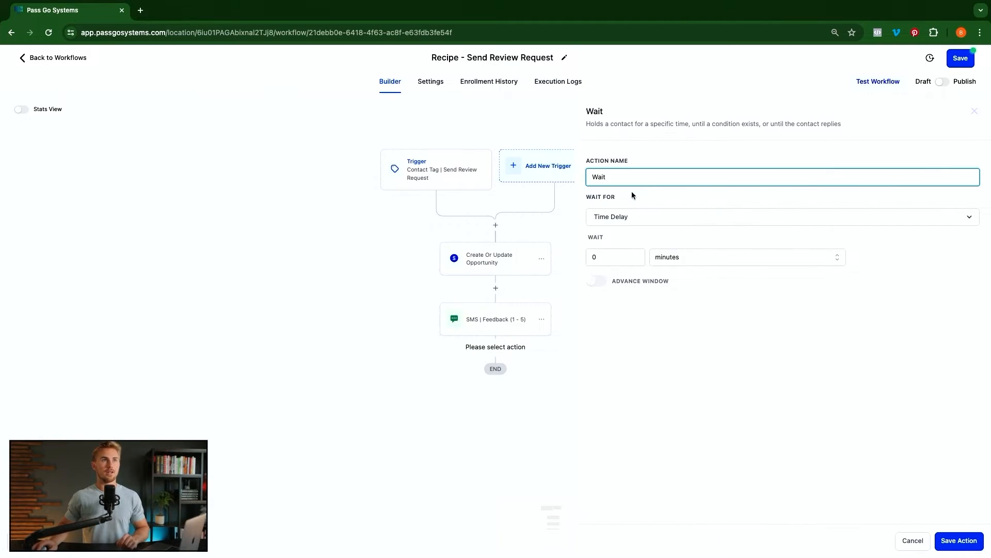
type("| Contact Reply |")
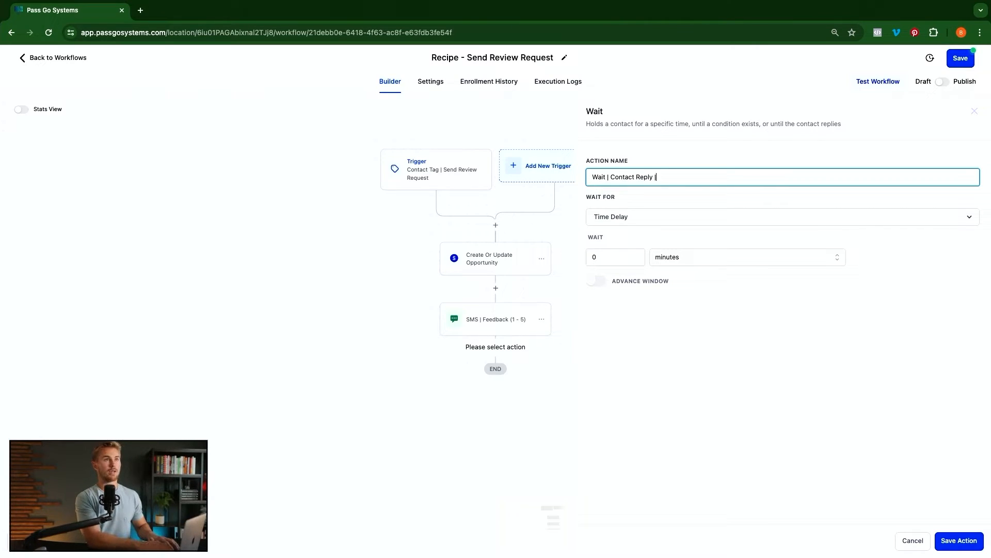
type(" 24 Hr")
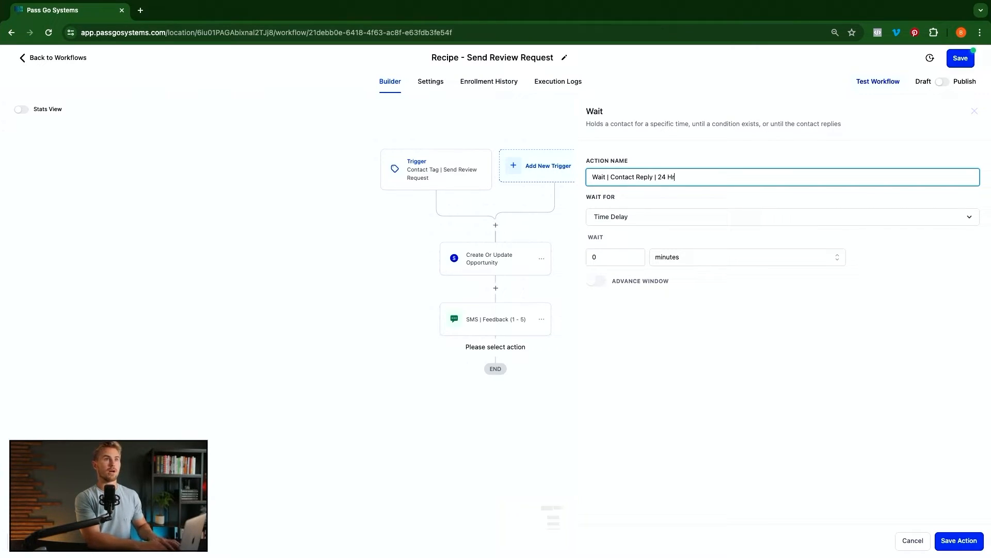
type("s")
- Make the wait hold for a contact reply to the feedback SMS step
left_click(634, 218)
scroll(640, 294, "down", 3)
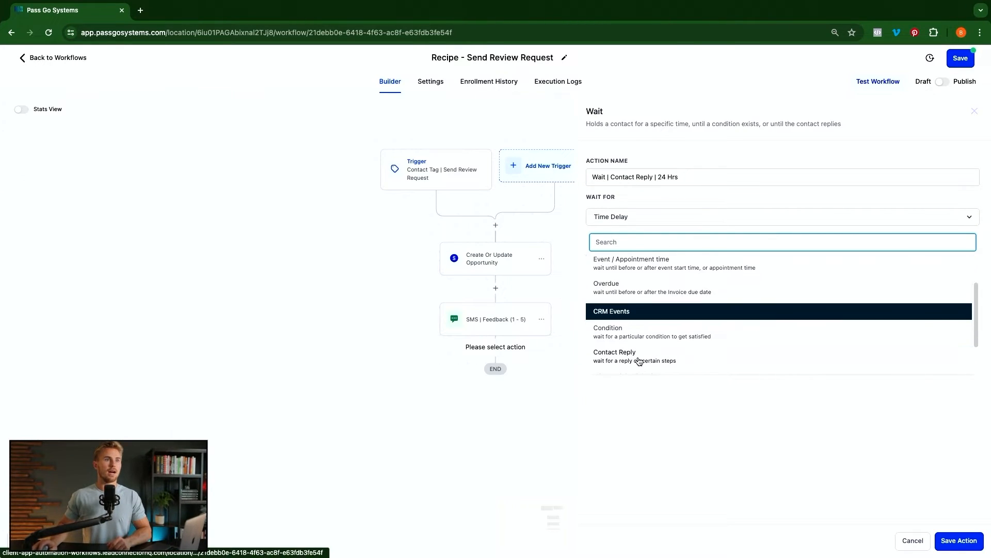
left_click(626, 356)
left_click(629, 255)
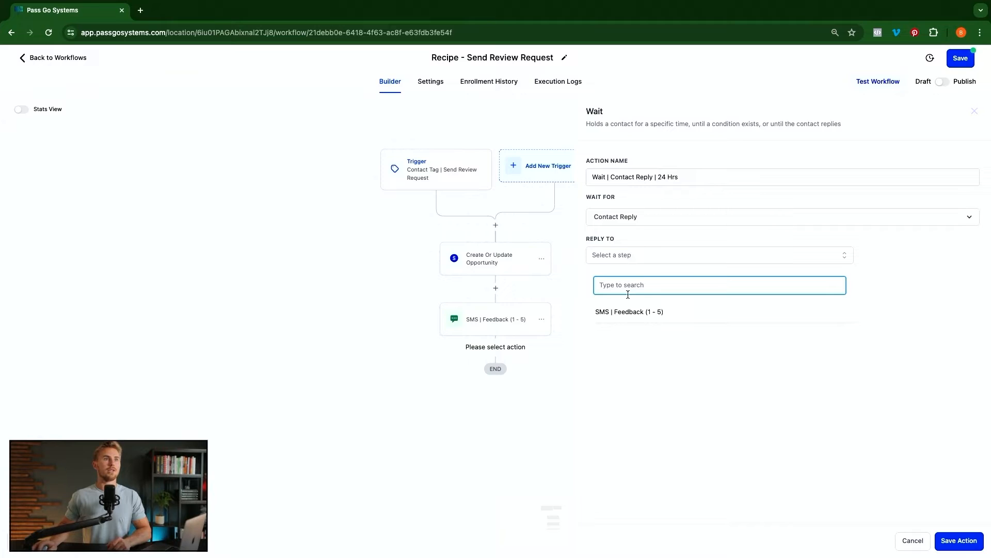
left_click(630, 316)
left_click(589, 318)
- Enable a 24-hour timeout on the wait and save the step
left_click(597, 303)
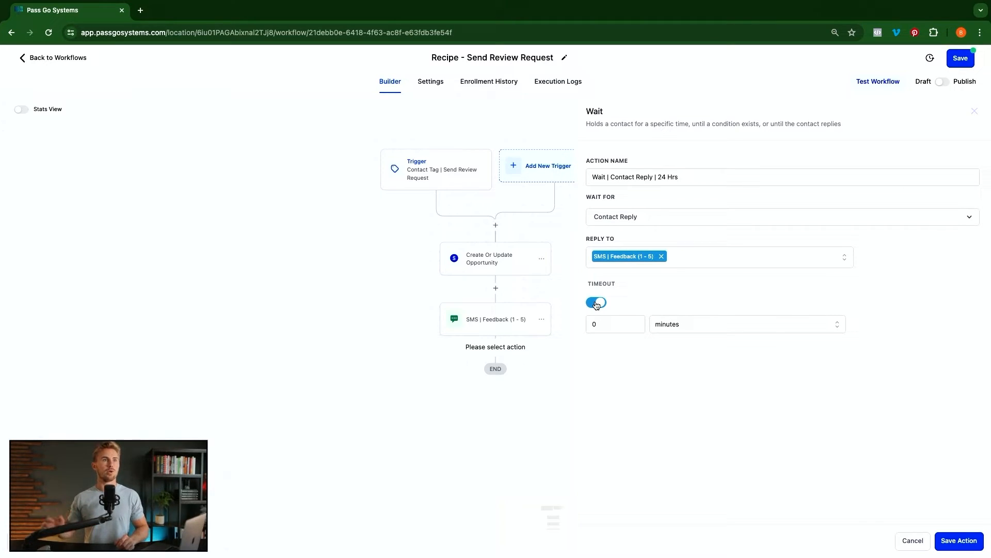
left_click(605, 324)
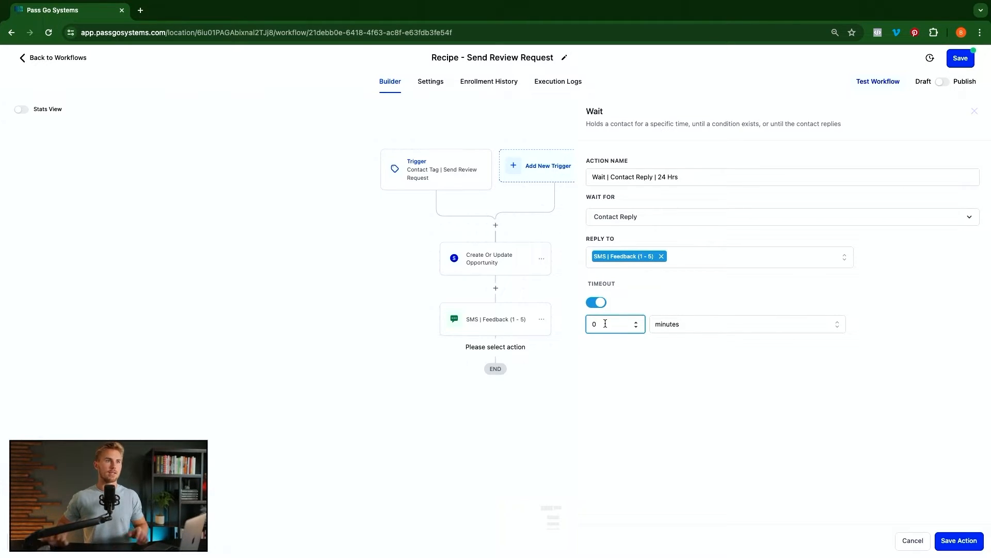
key("BackSpace")
type("24")
left_click(687, 324)
left_click(673, 361)
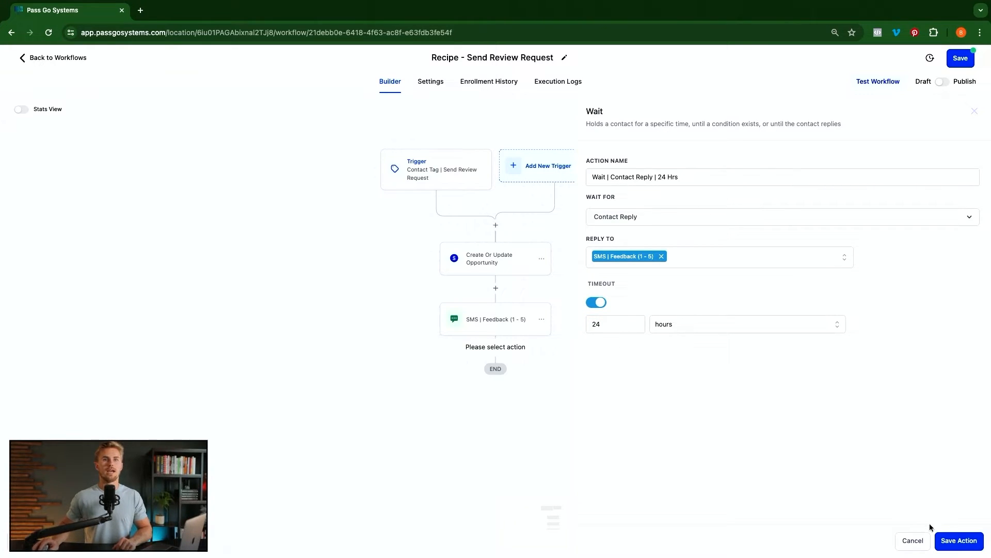
left_click(953, 541)
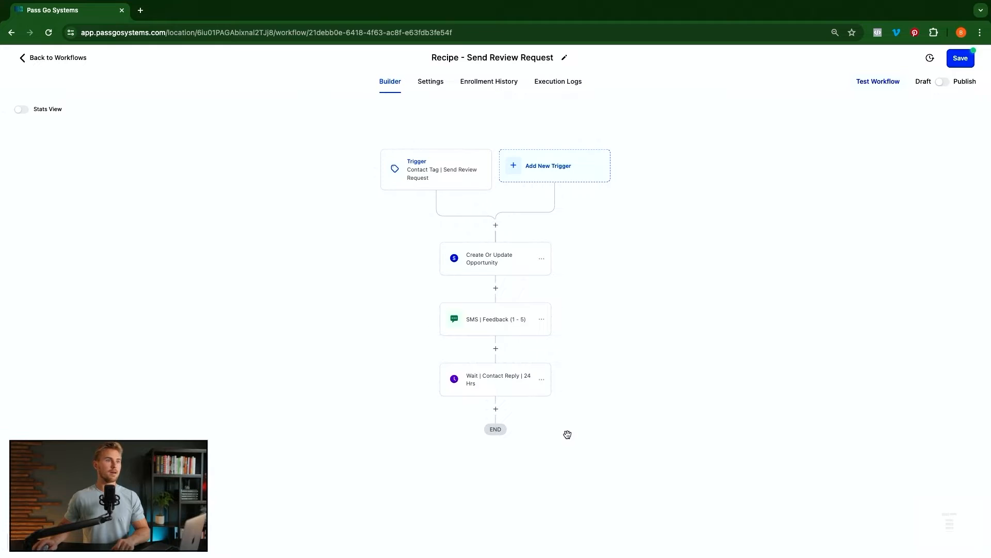
scroll(568, 435, "down", 3)
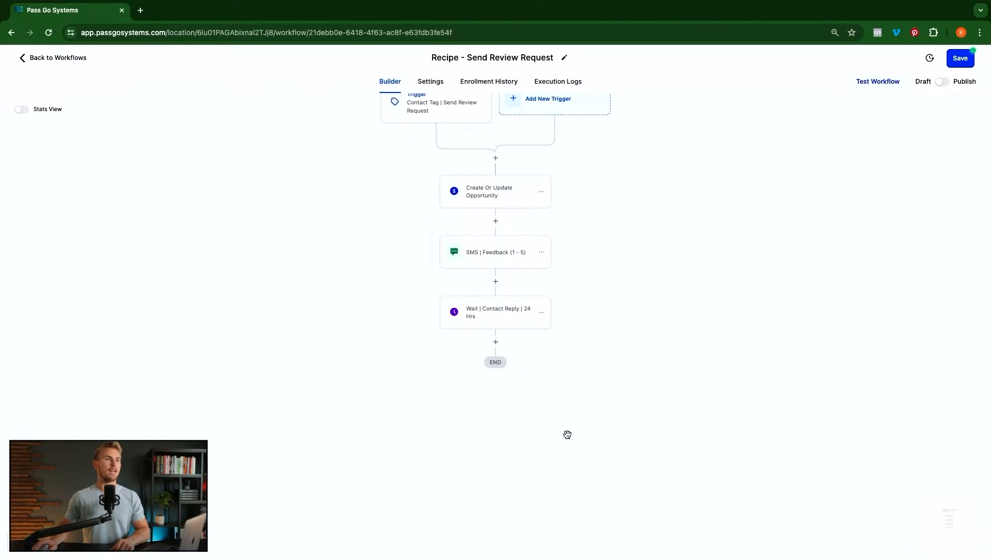
- Insert an If / Else condition after the wait step
left_click(496, 342)
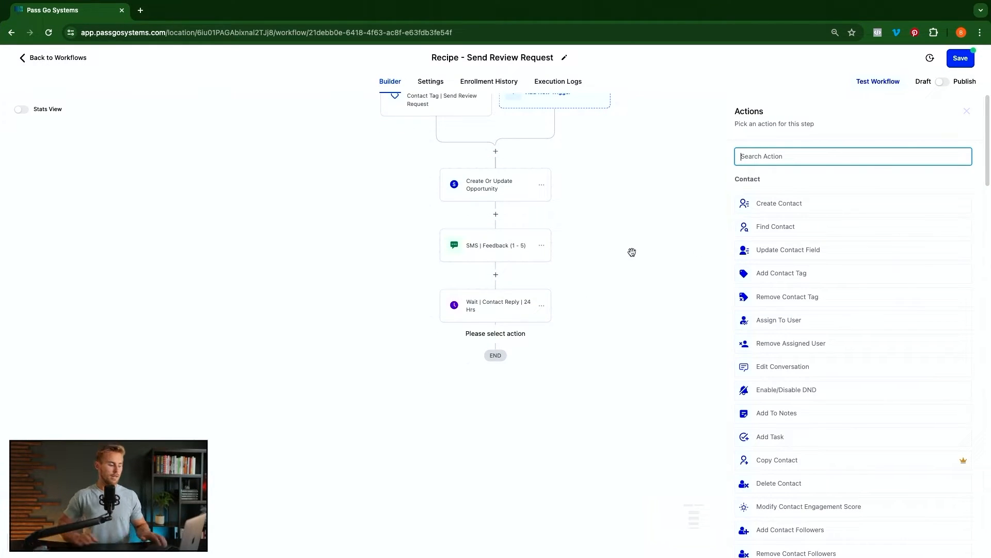
type("if")
left_click(783, 245)
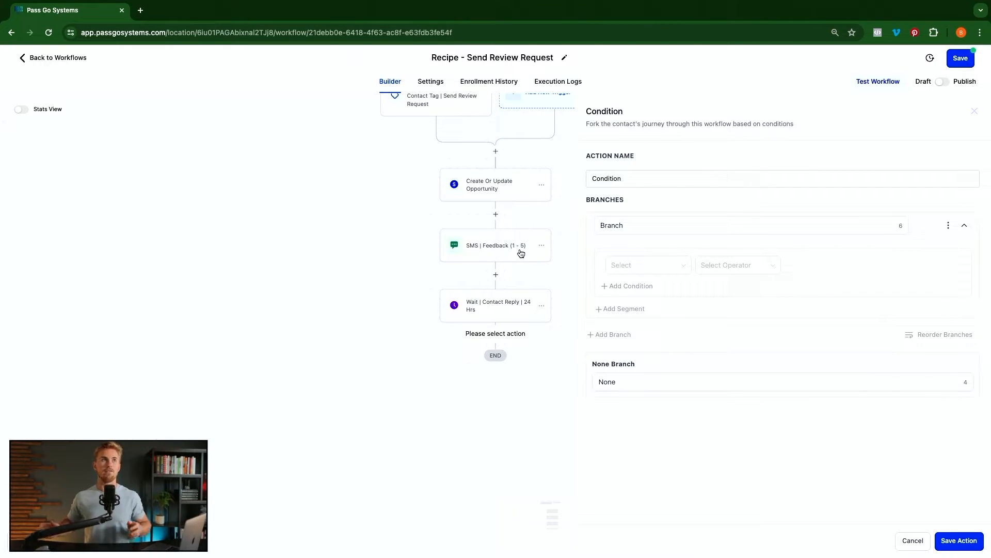
- Rename the condition 'Customer Replied' and its first branch 'Negative Response'
triple_click(667, 178)
type("Customer Replied")
triple_click(673, 227)
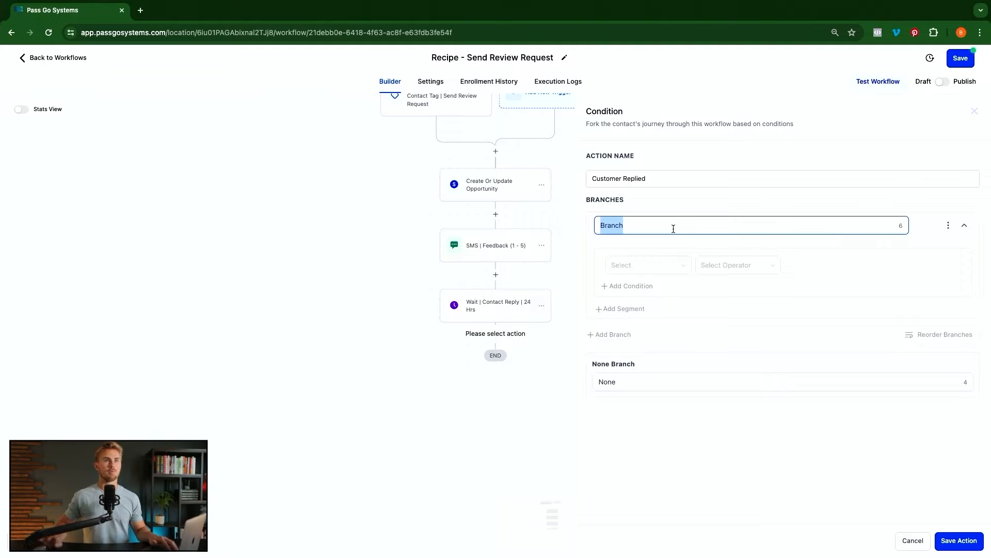
type("Negative Response")
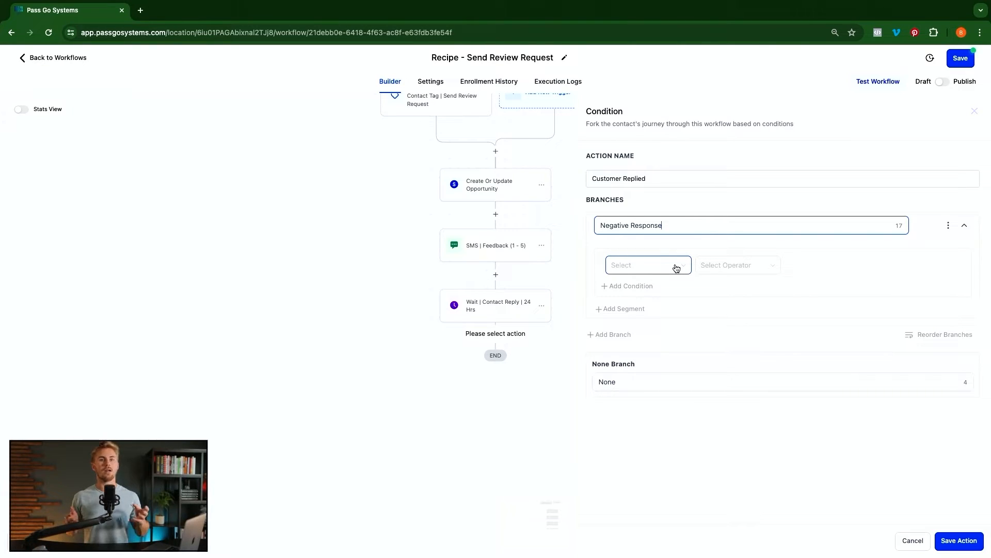
- Set the first condition to Contact Reply > Replied message contains 1
left_click(652, 271)
left_click(636, 317)
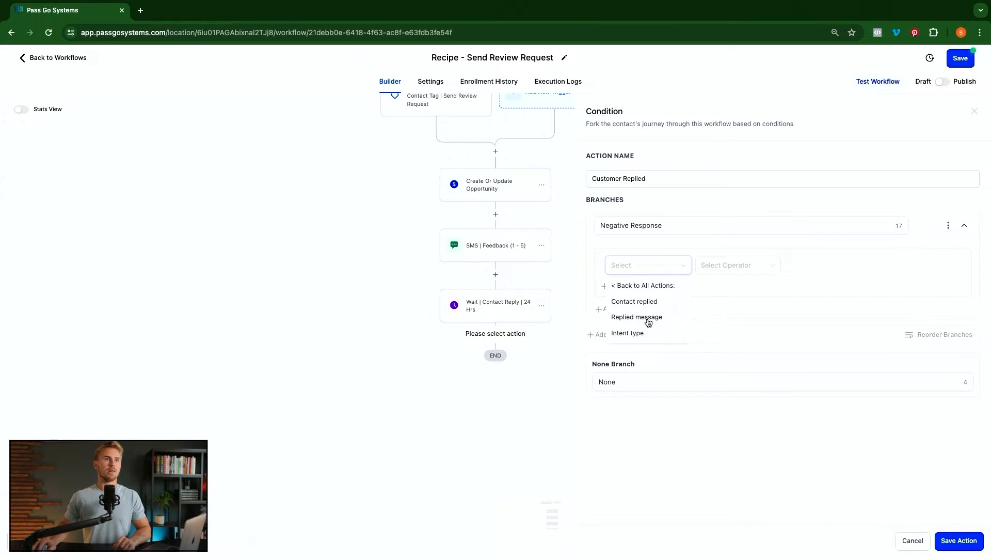
left_click(649, 318)
left_click(715, 316)
type("1")
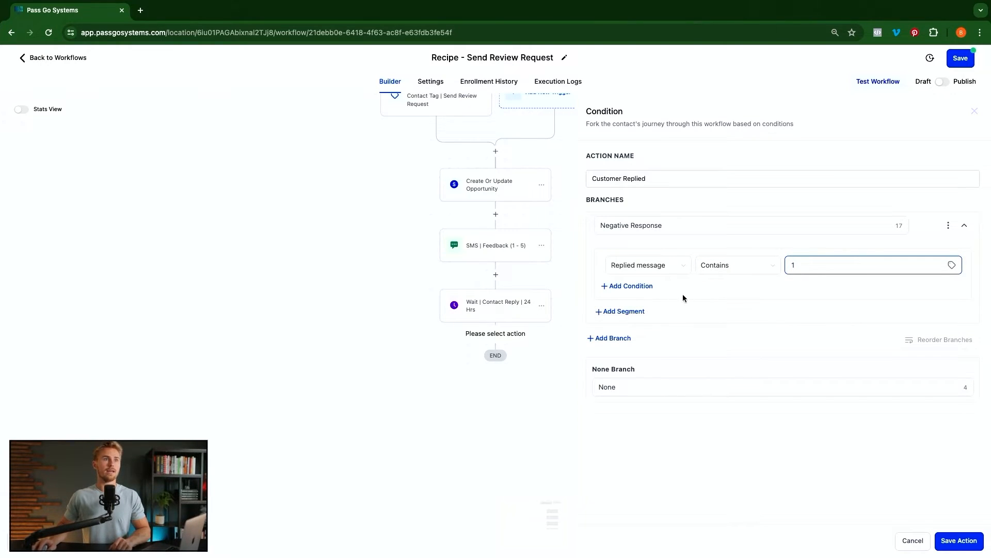
- Add a second 'Replied message contains 2' condition, then delete it
left_click(631, 286)
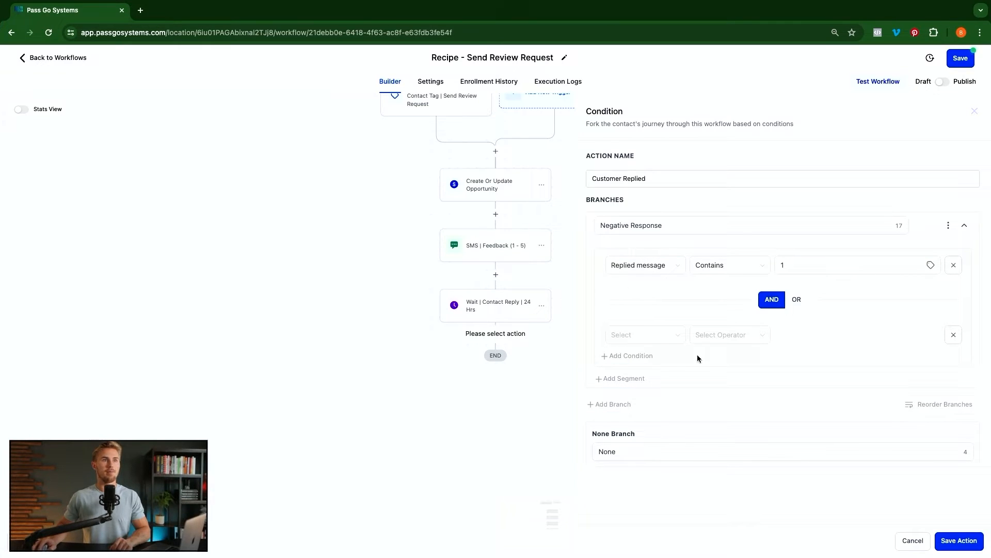
left_click(656, 338)
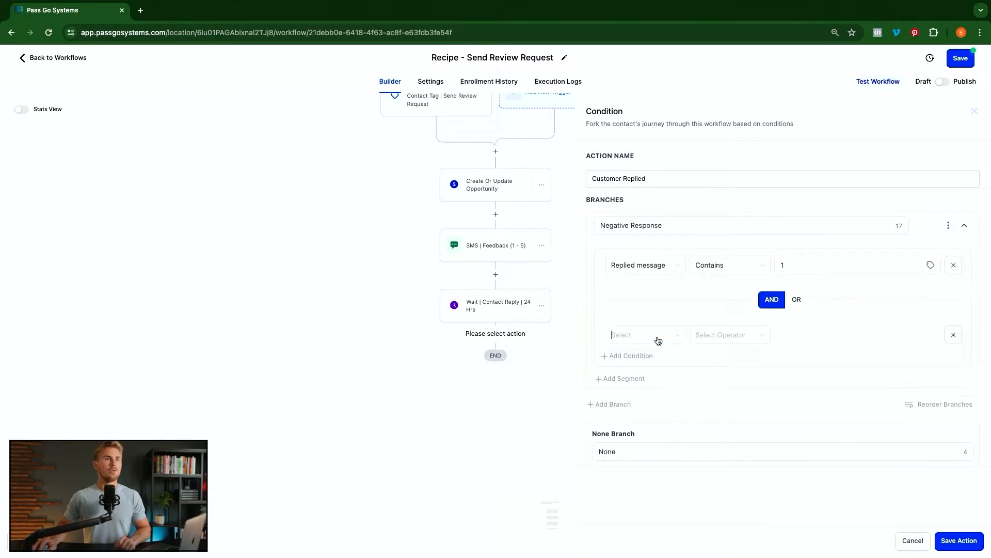
left_click(634, 387)
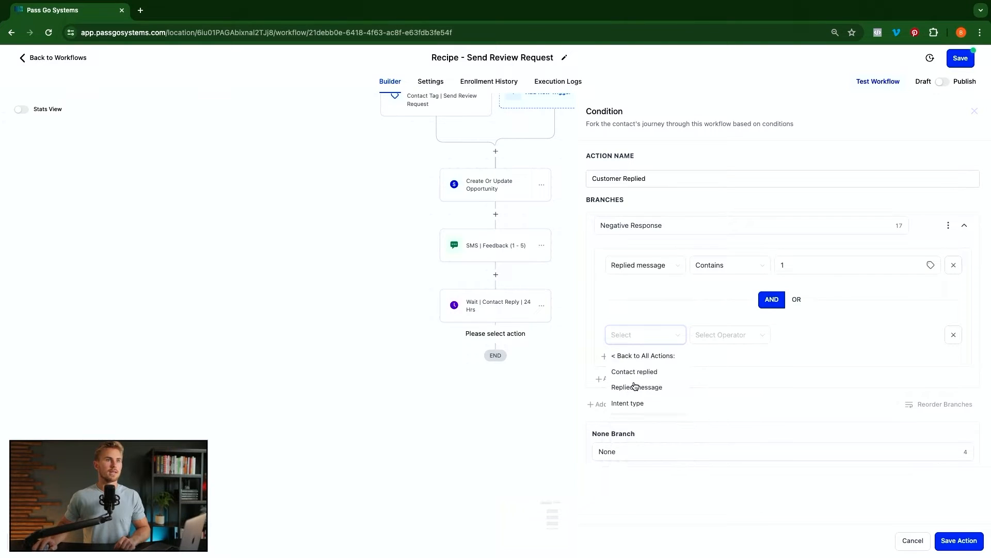
left_click(646, 386)
left_click(715, 340)
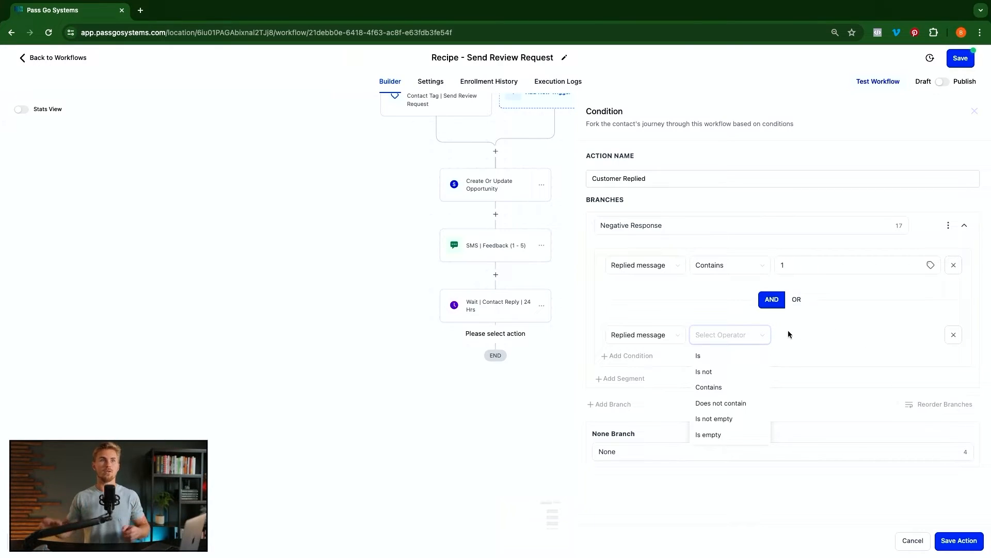
left_click(707, 387)
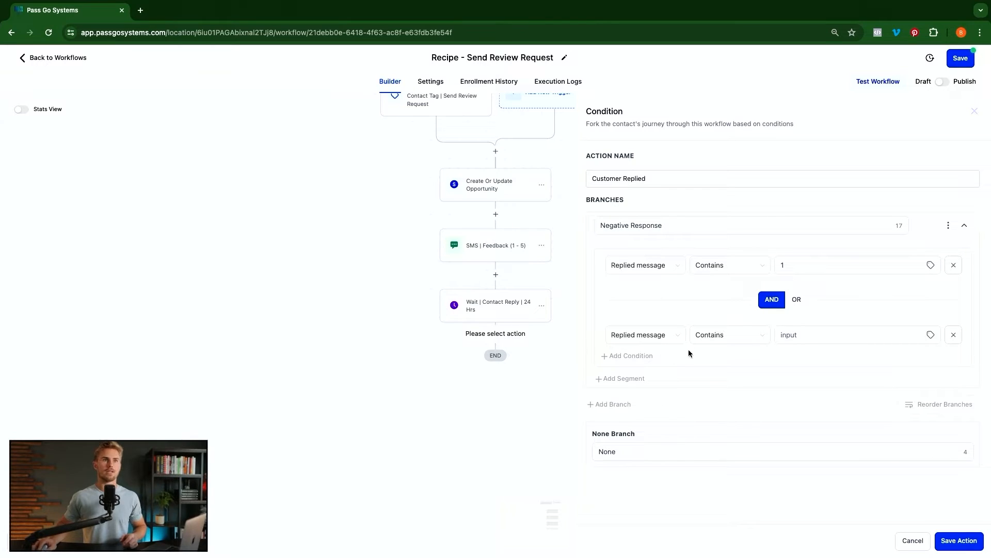
left_click(827, 335)
type("2")
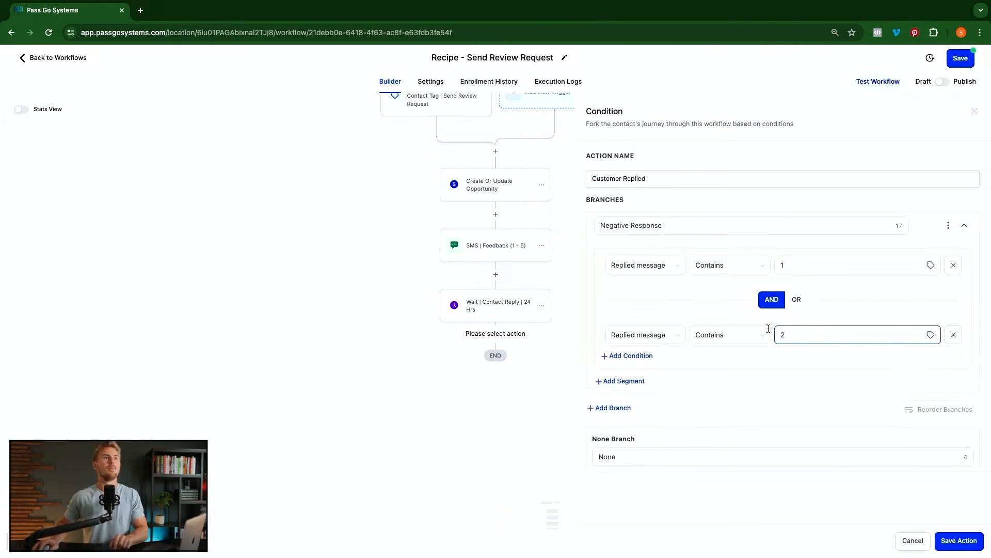
left_click(798, 299)
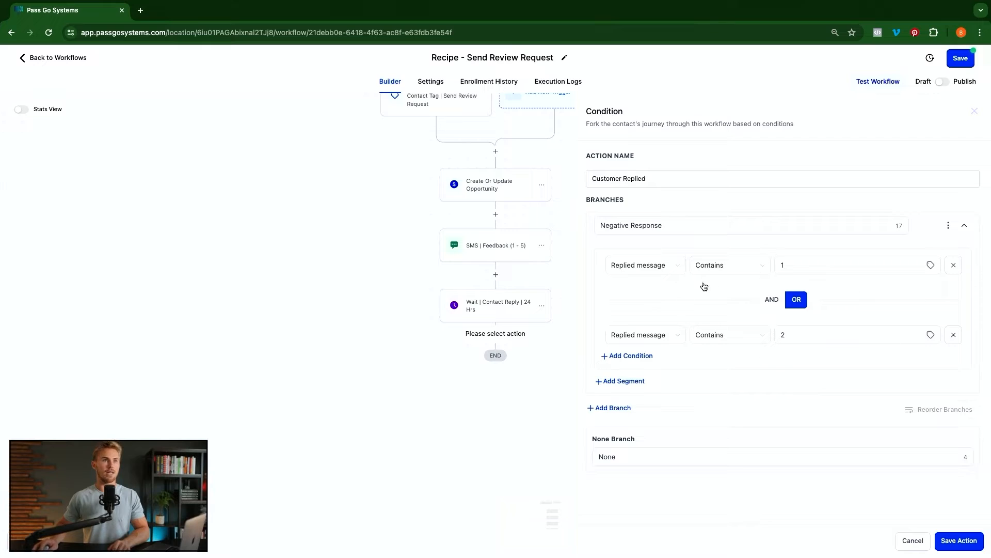
left_click(677, 228)
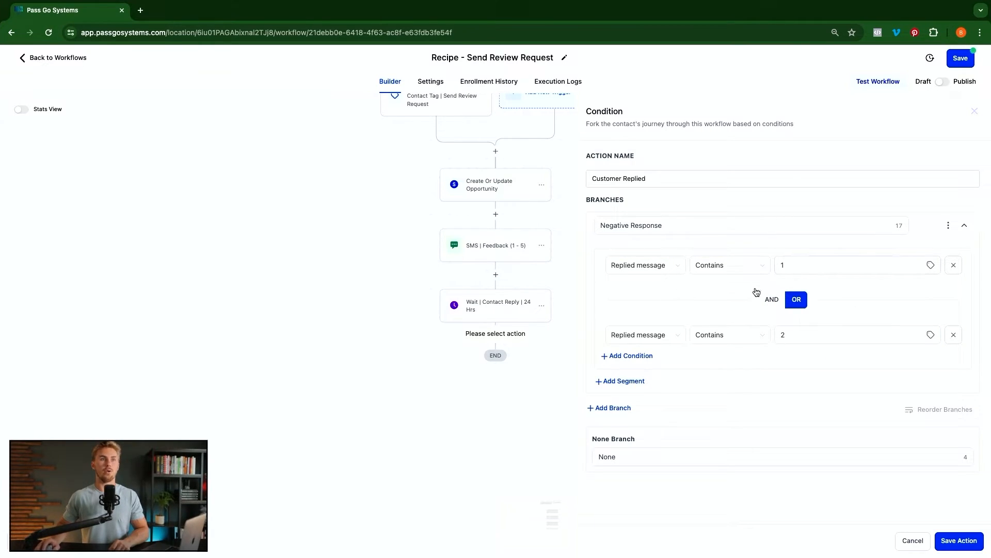
left_click(954, 335)
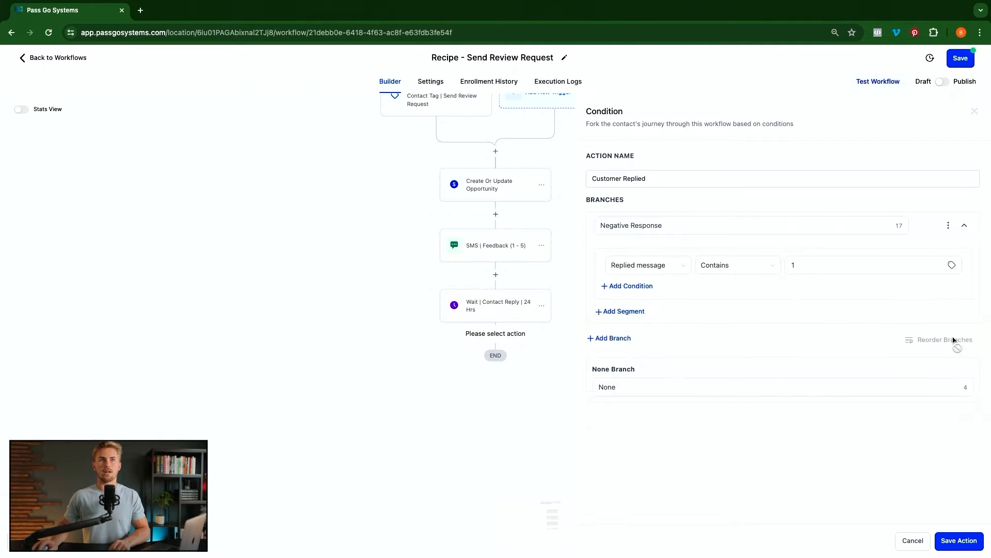
- Re-add an OR-joined second condition: Replied message contains 2
left_click(624, 311)
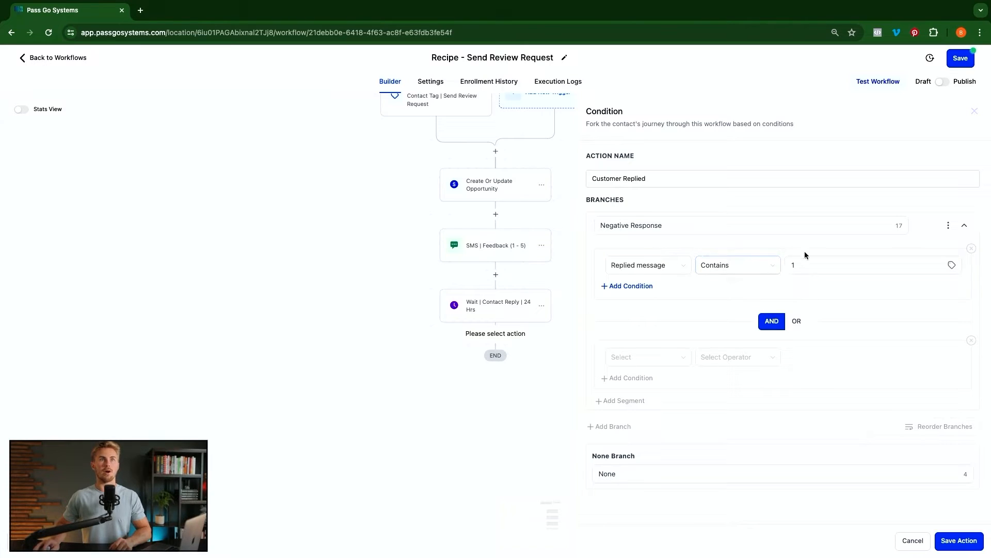
left_click(798, 321)
left_click(685, 355)
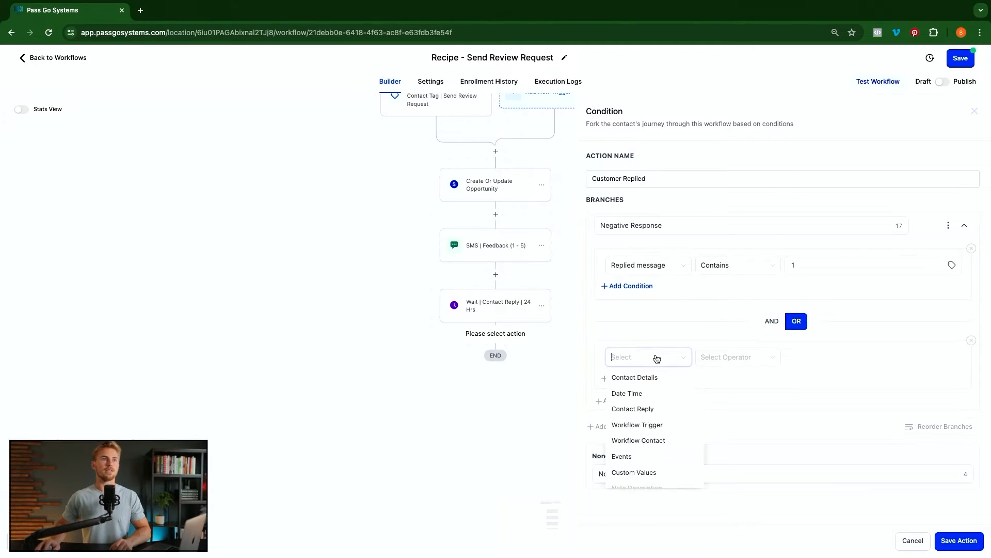
left_click(640, 407)
left_click(646, 408)
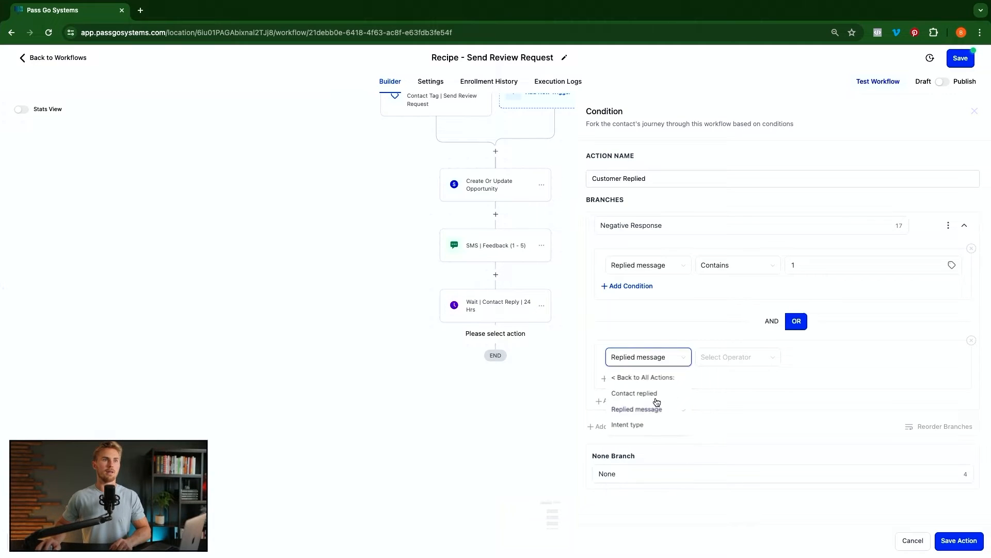
left_click(737, 356)
left_click(715, 410)
left_click(795, 365)
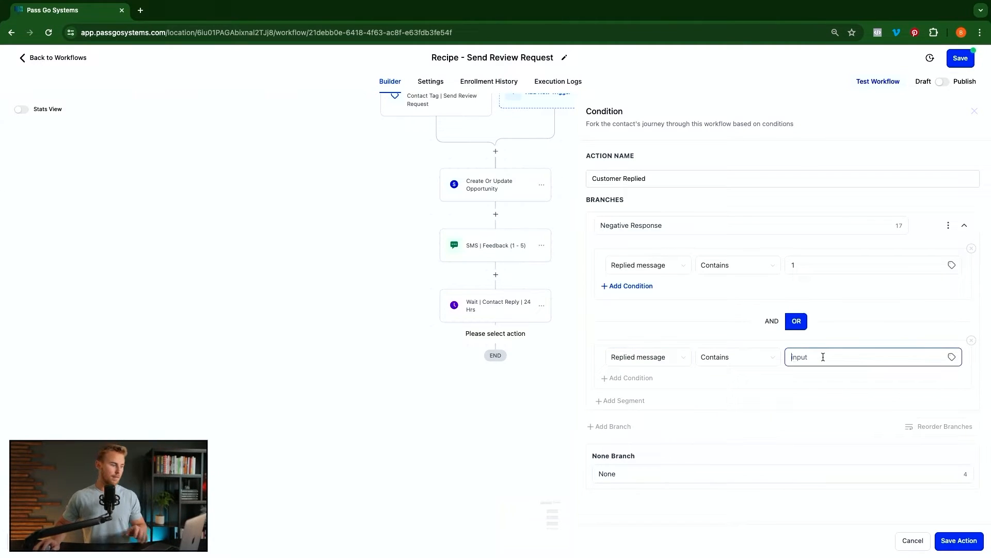
type("2")
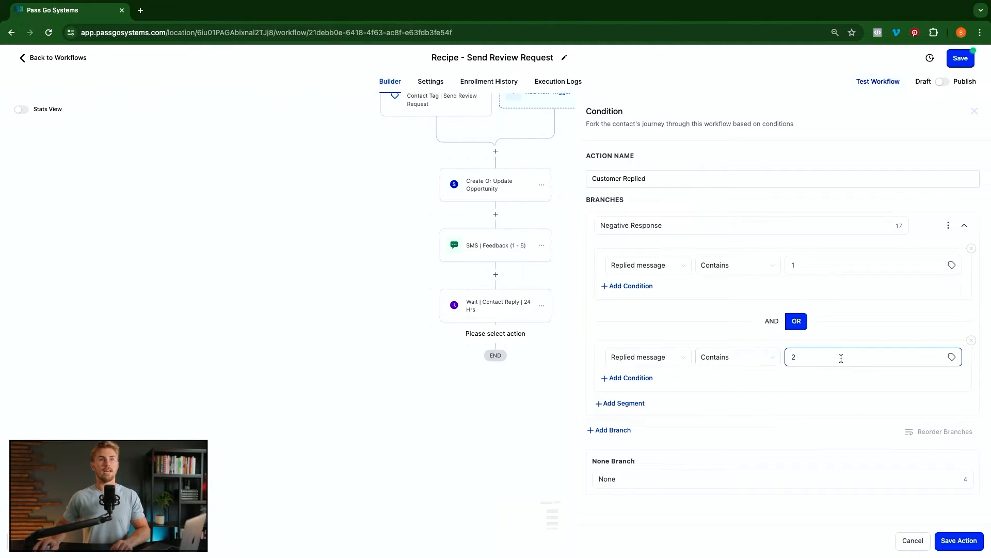
- Add a third OR condition: Replied message contains 3
left_click(628, 403)
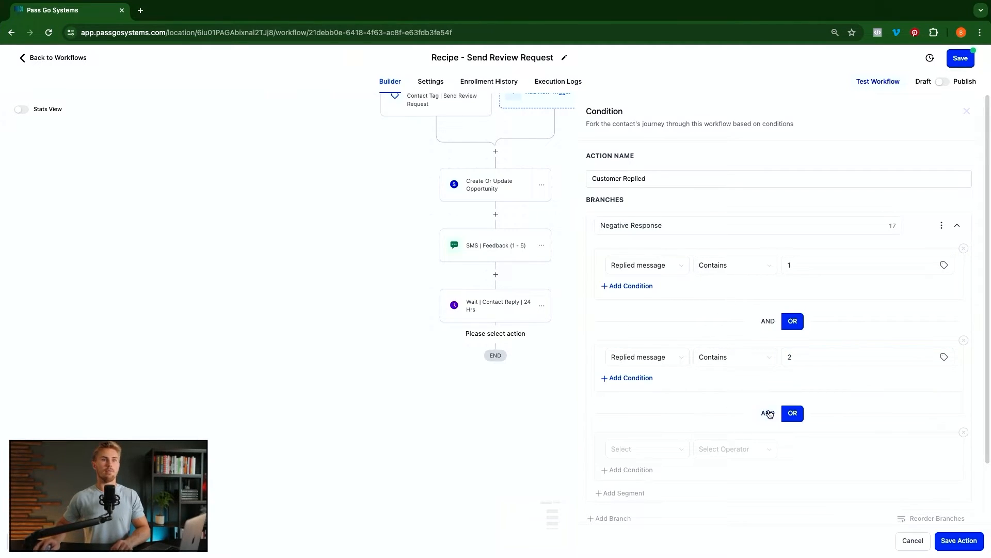
left_click(667, 452)
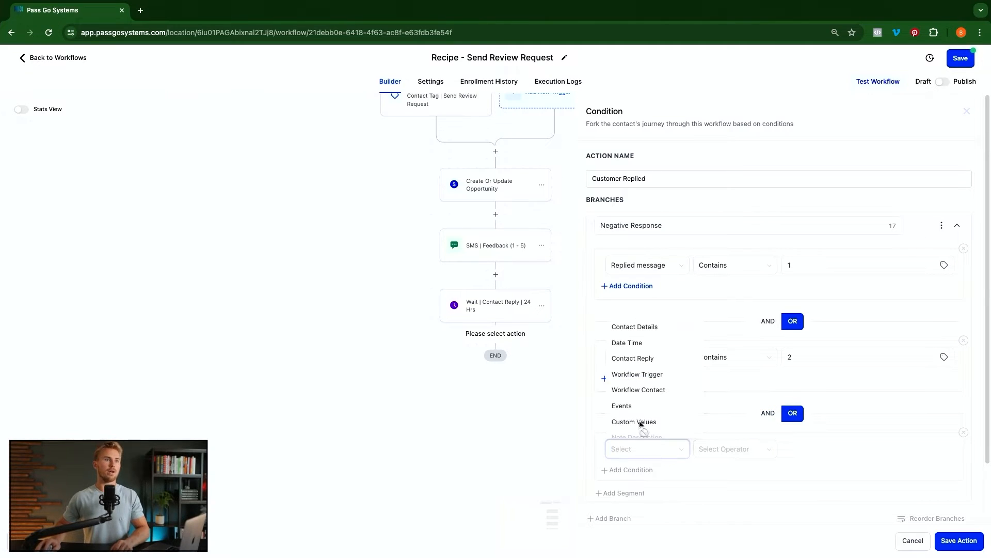
left_click(636, 358)
left_click(649, 503)
left_click(724, 453)
left_click(713, 380)
type("3")
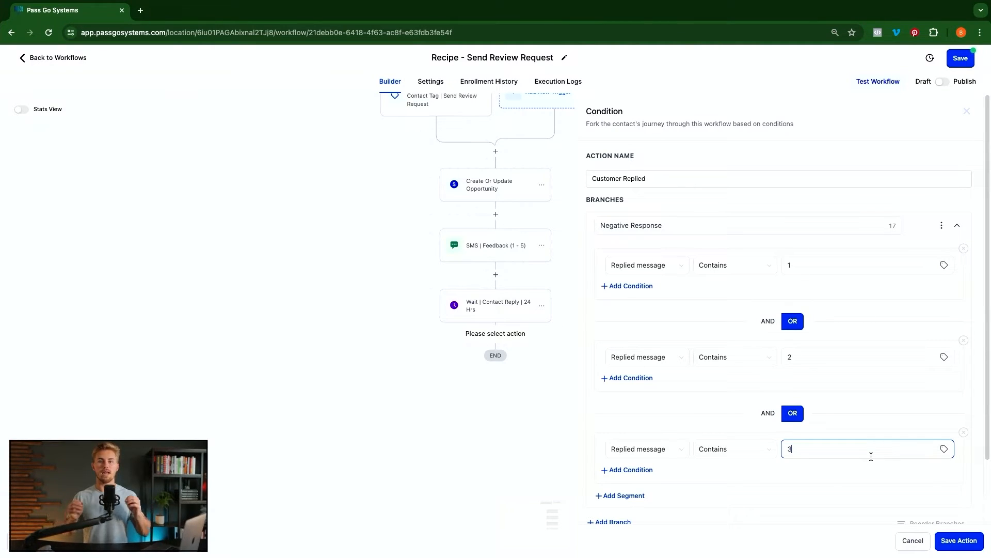
scroll(870, 456, "down", 3)
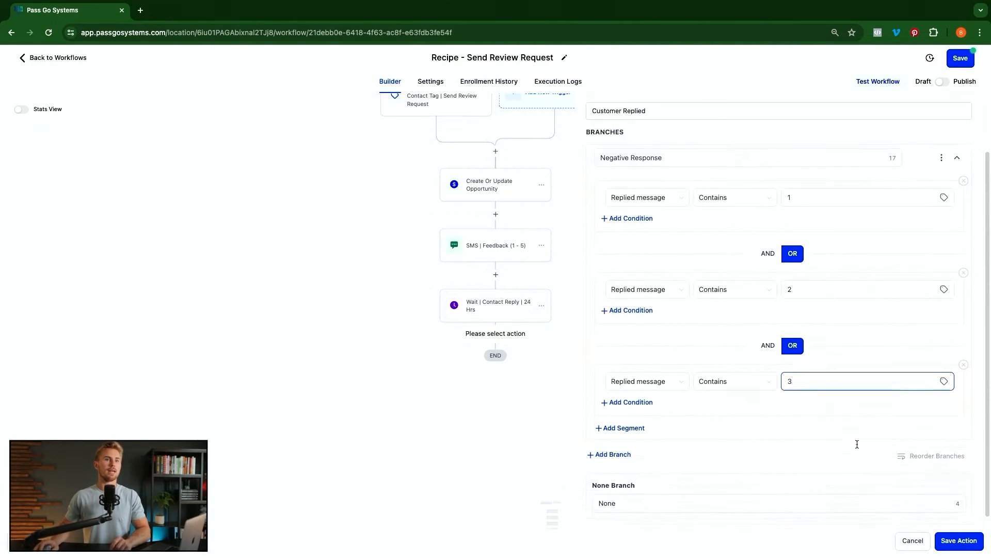
- Add a new branch and name it 'Positive Response'
left_click(617, 449)
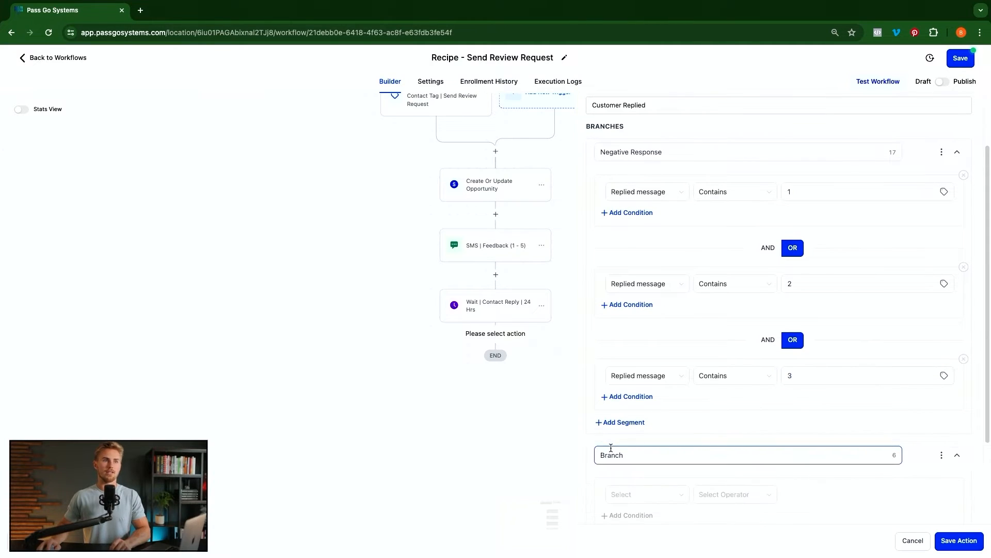
left_click(672, 158)
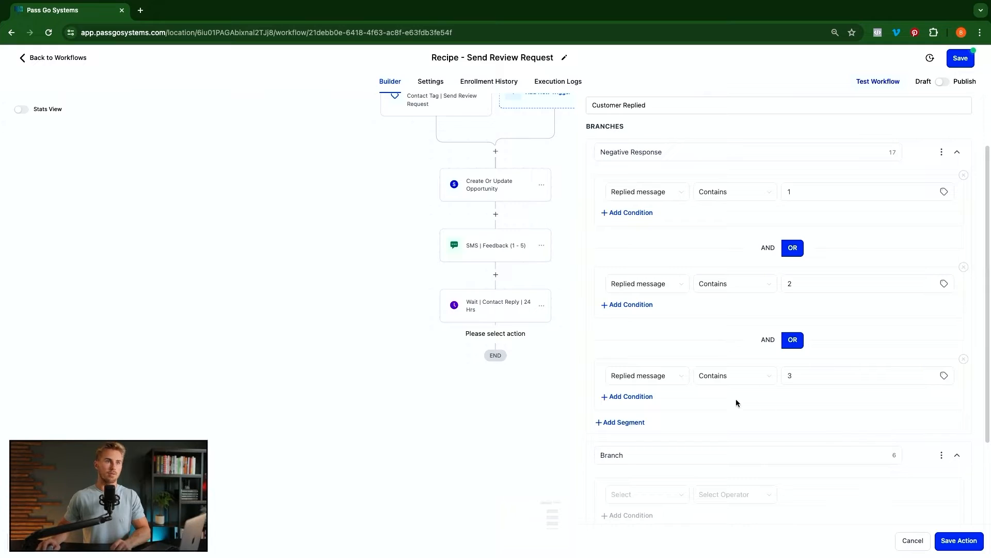
double_click(637, 455)
type("Positive Response")
- Set the branch condition to Contact Reply > Replied message contains 4
scroll(813, 443, "down", 2)
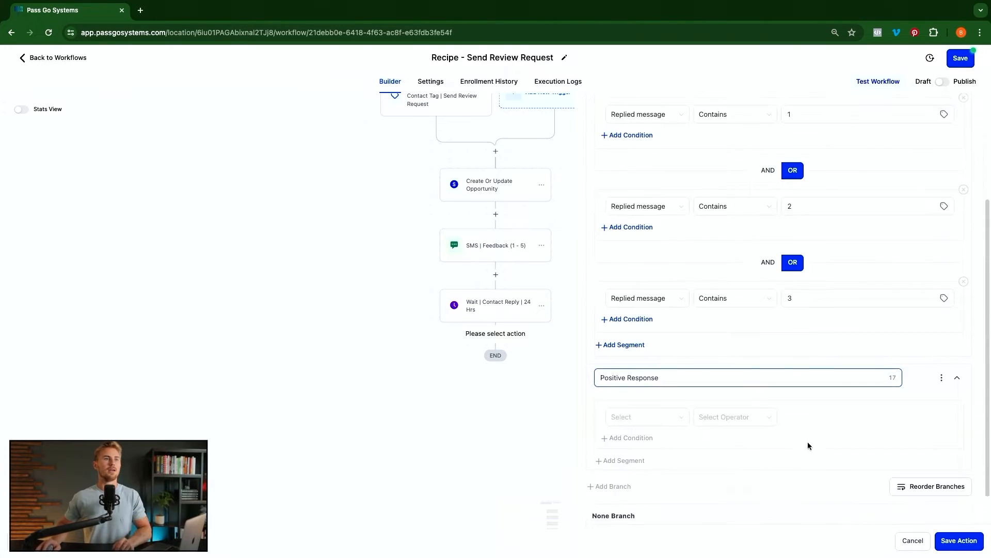
scroll(808, 442, "down", 1)
left_click(667, 410)
left_click(640, 460)
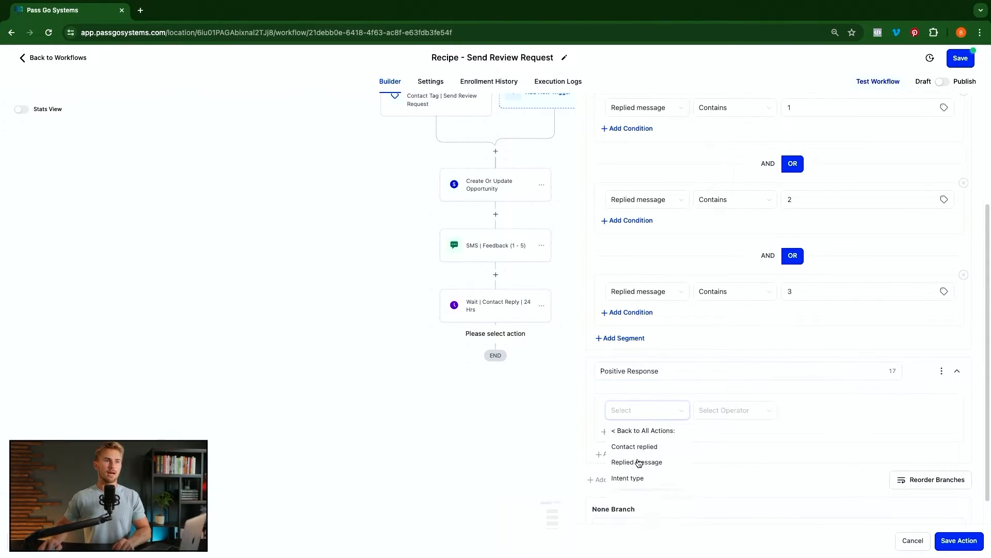
left_click(641, 462)
left_click(728, 414)
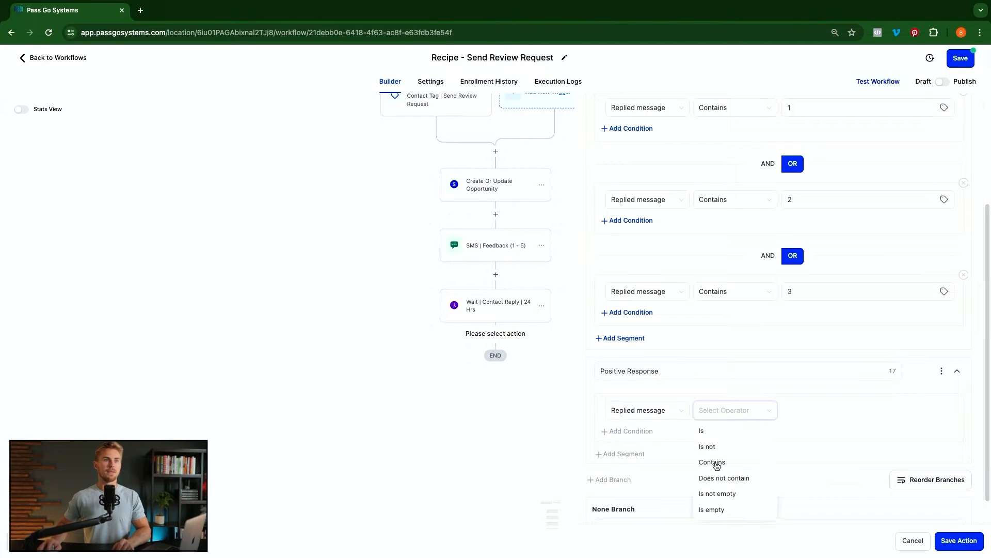
left_click(716, 465)
type("4")
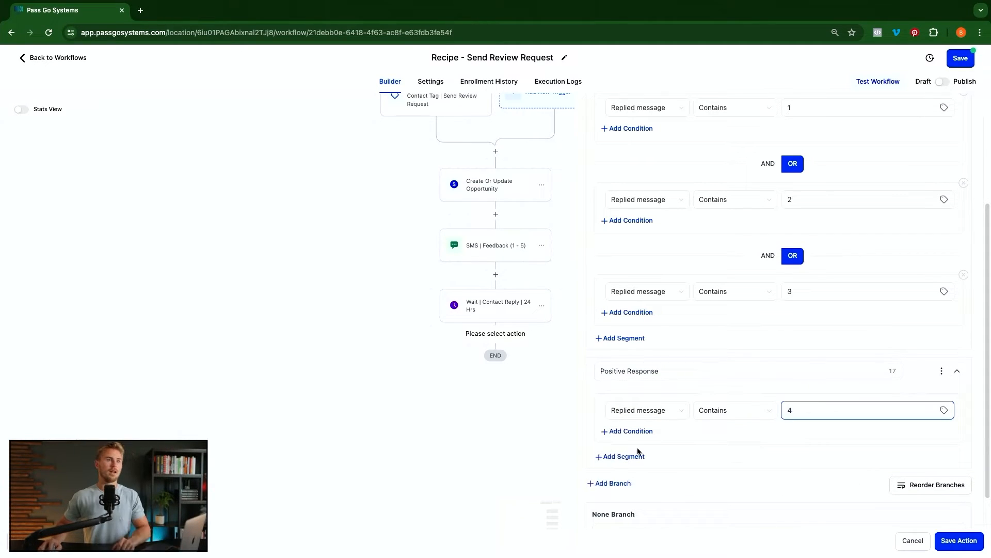
- Add an OR-joined condition: Replied message contains 5
left_click(636, 456)
scroll(671, 465, "down", 2)
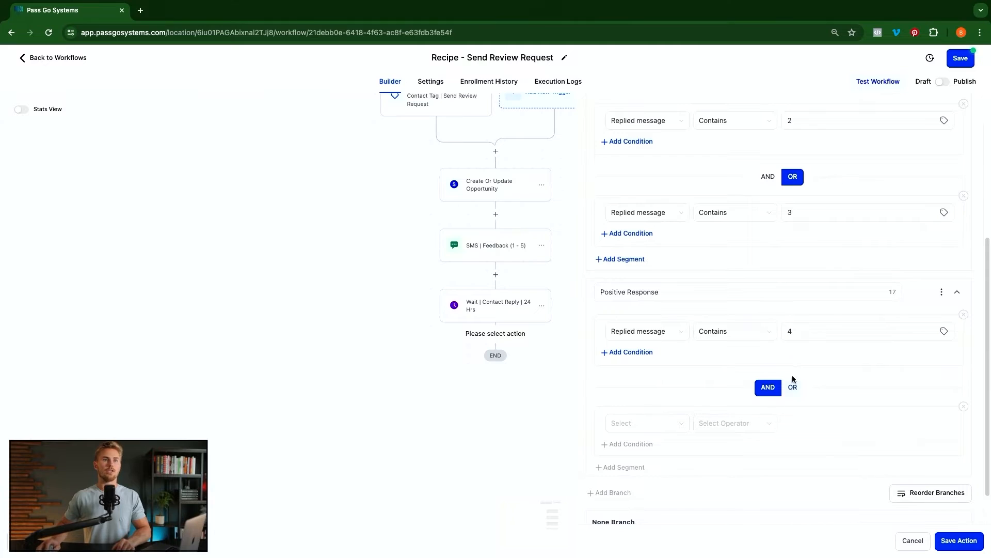
left_click(792, 388)
left_click(655, 423)
left_click(638, 475)
left_click(653, 480)
left_click(717, 426)
left_click(718, 476)
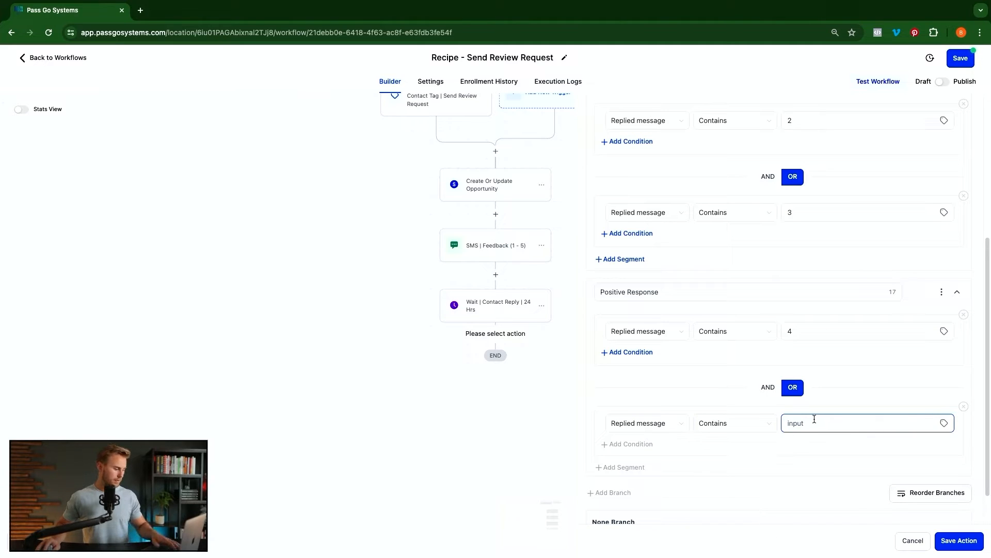
type("5")
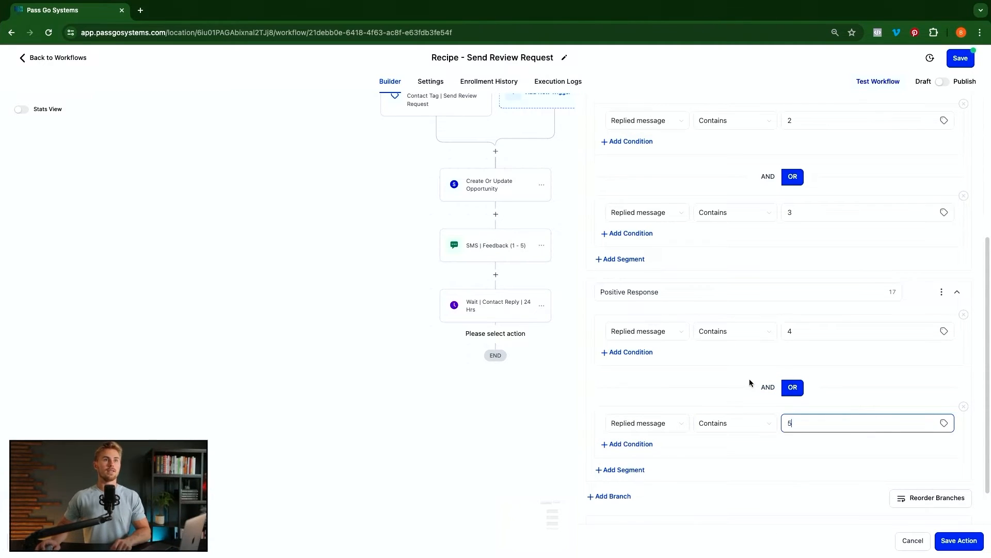
scroll(750, 382, "up", 5)
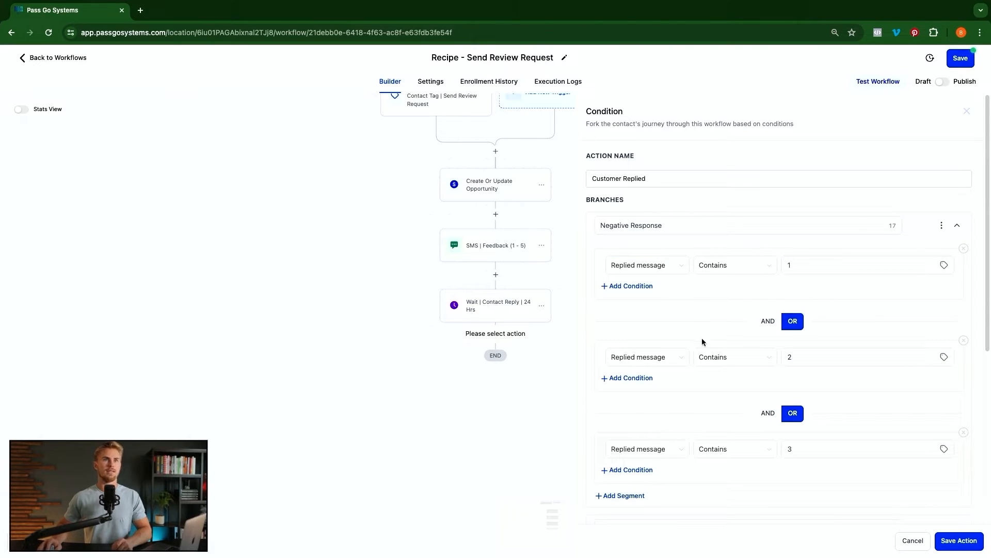
scroll(692, 420, "down", 2)
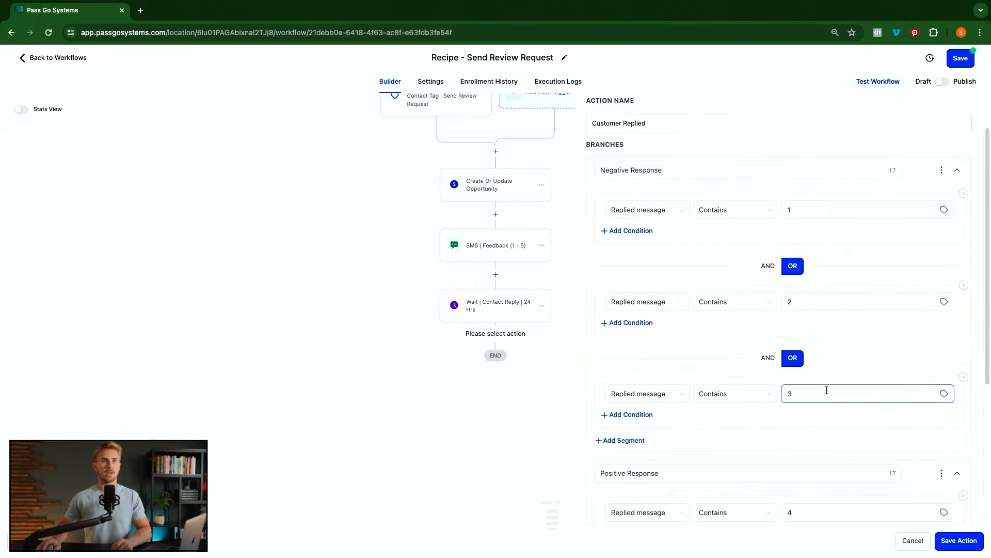
scroll(935, 406, "down", 2)
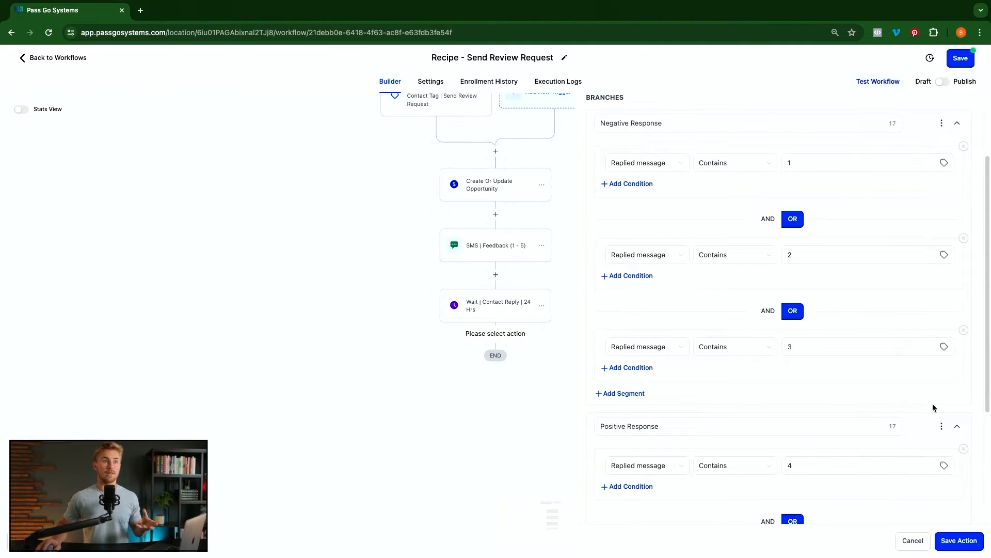
scroll(832, 381, "down", 2)
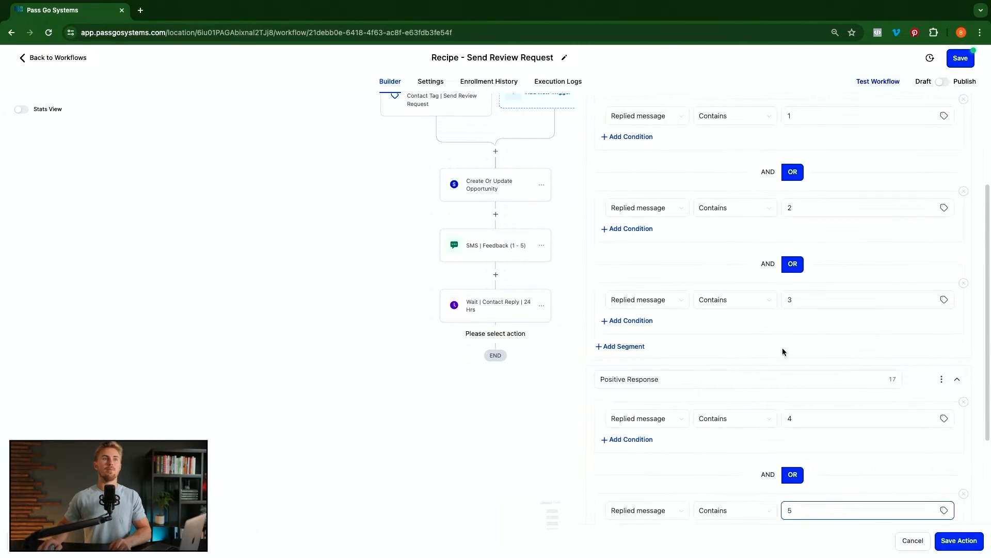
scroll(698, 401, "down", 2)
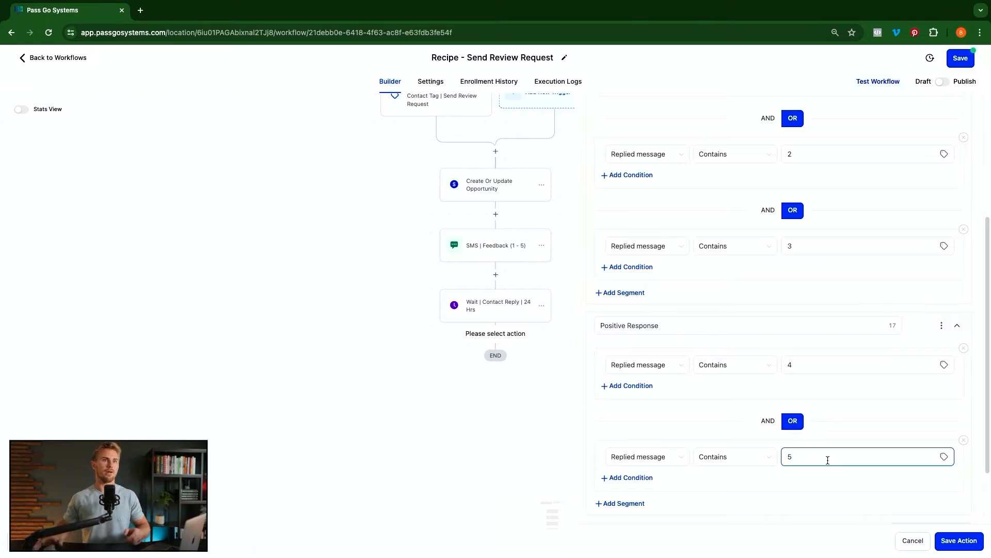
scroll(828, 460, "down", 3)
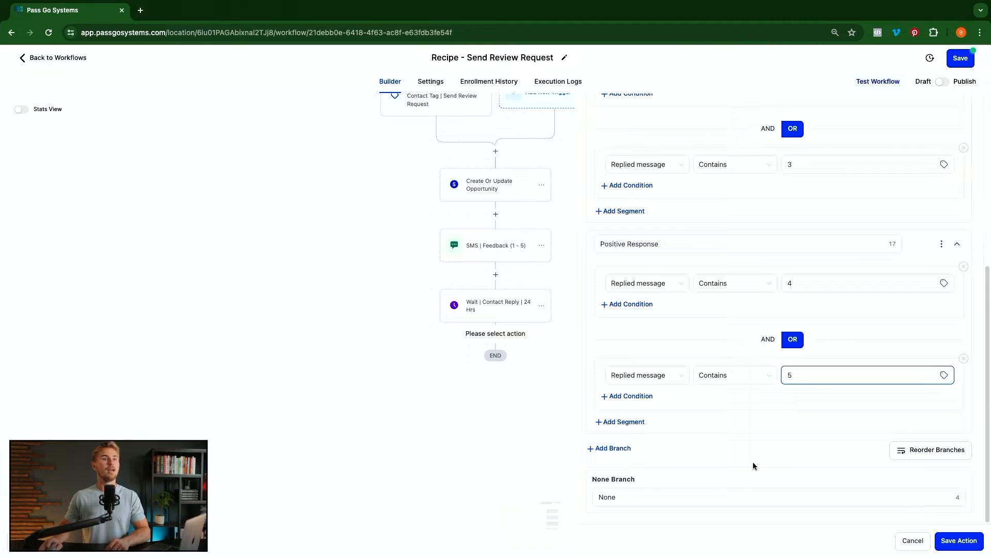
- Add a third branch and name it 'Contact Replied (Other)'
left_click(611, 448)
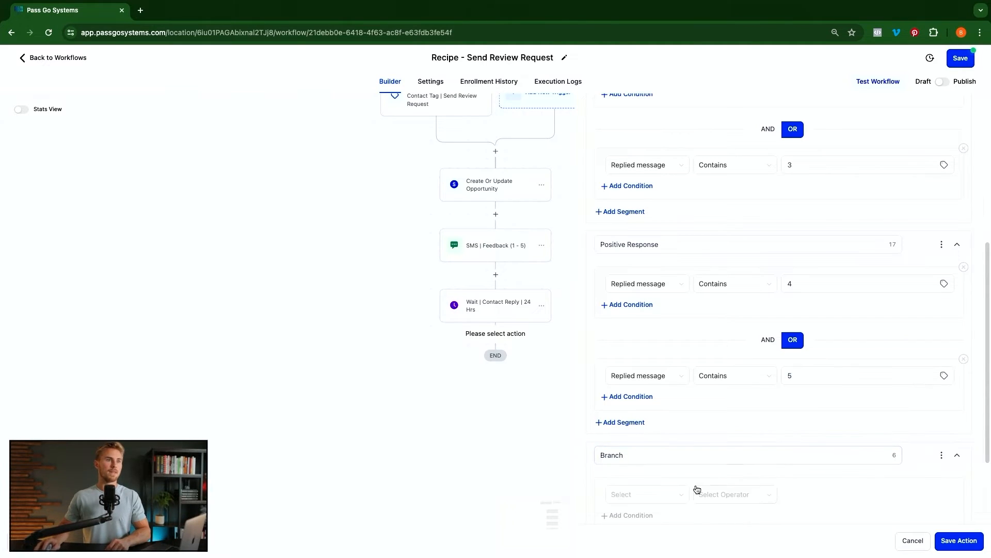
scroll(691, 468, "down", 1)
left_click(670, 436)
key("super+a")
type("Contact Replied (Other)")
- Set the branch condition to Contact Reply > Contact replied is True
scroll(646, 395, "down", 3)
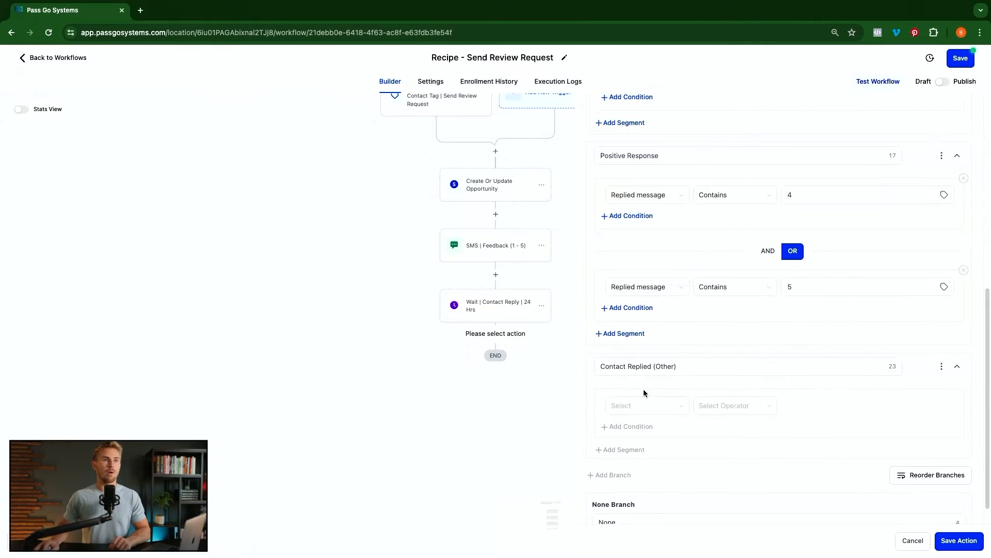
left_click(670, 411)
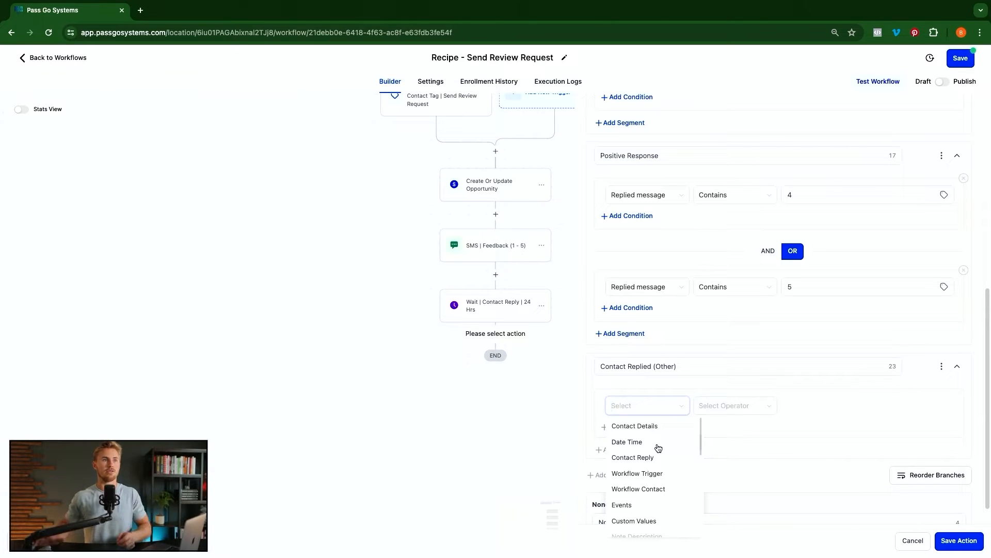
left_click(645, 458)
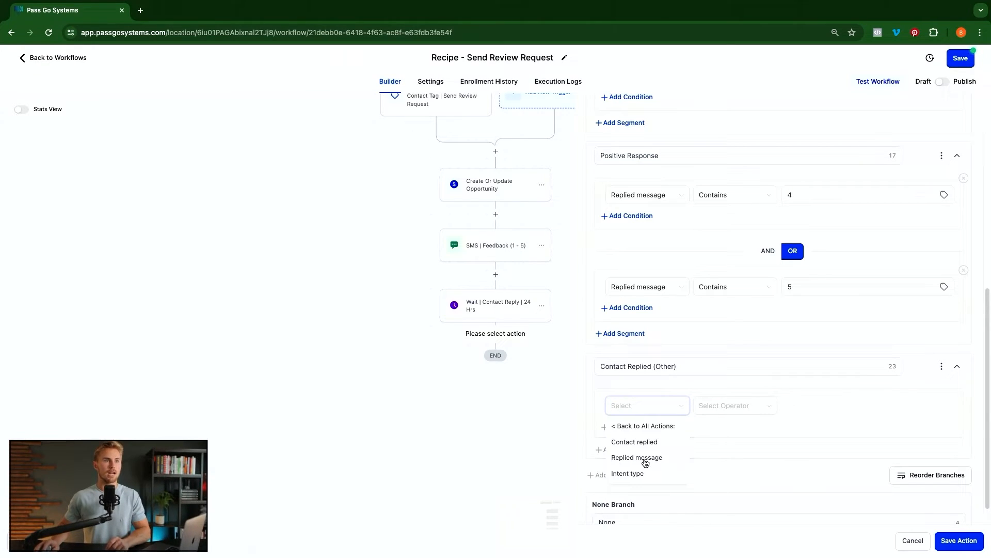
left_click(645, 442)
left_click(729, 407)
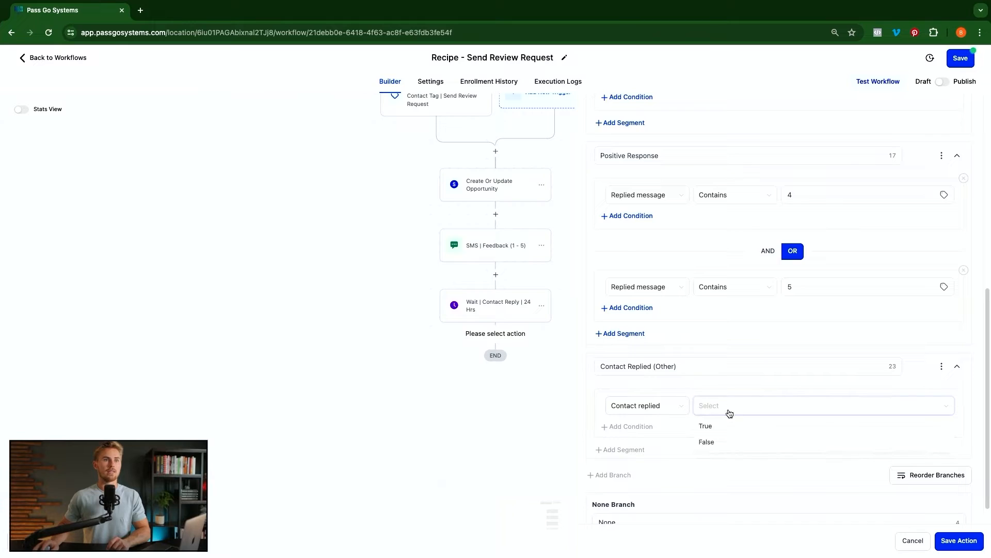
left_click(713, 428)
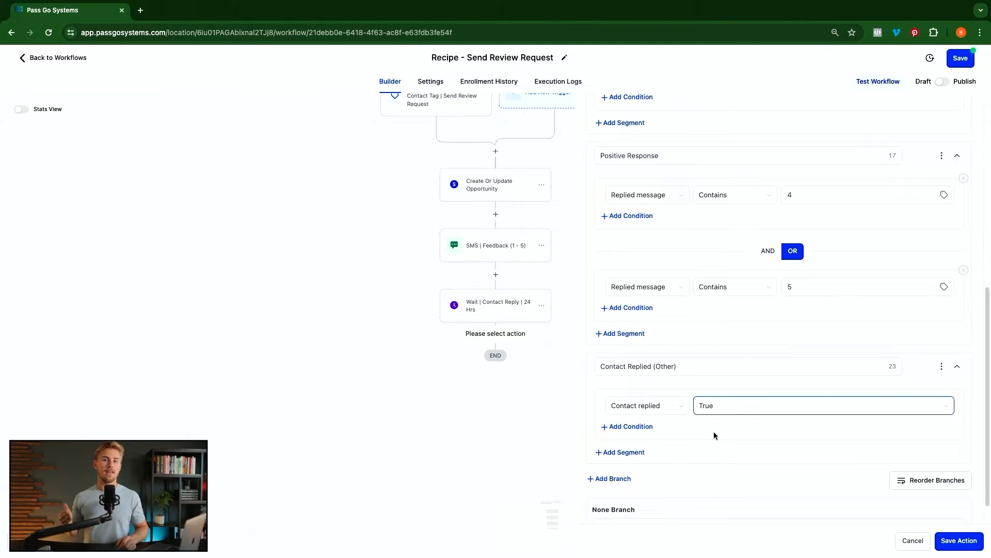
scroll(702, 420, "down", 1)
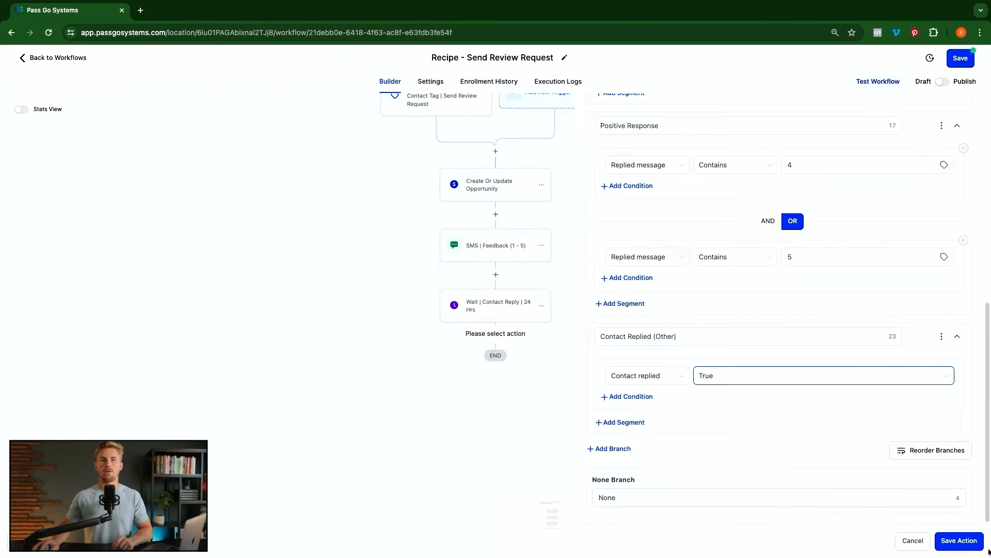
left_click(961, 541)
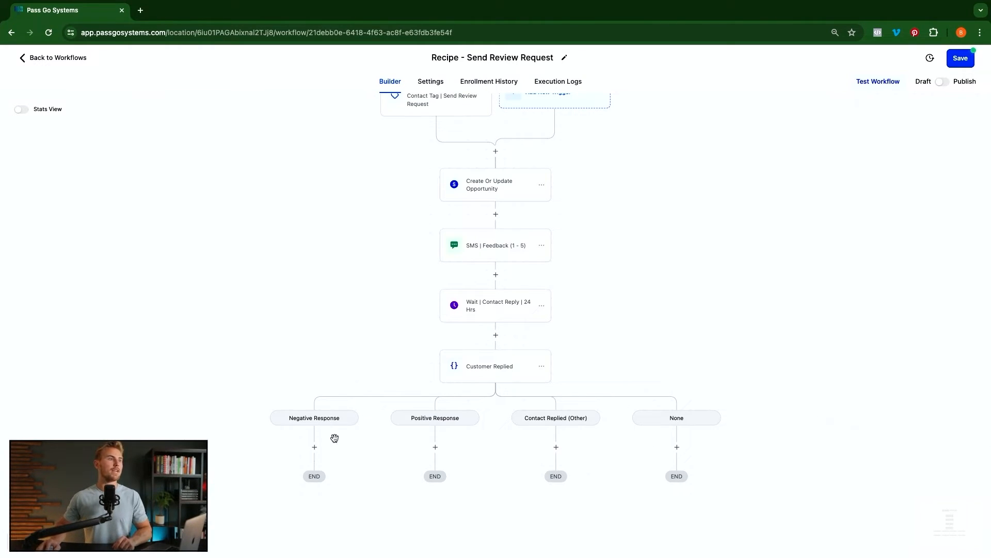
left_click(490, 365)
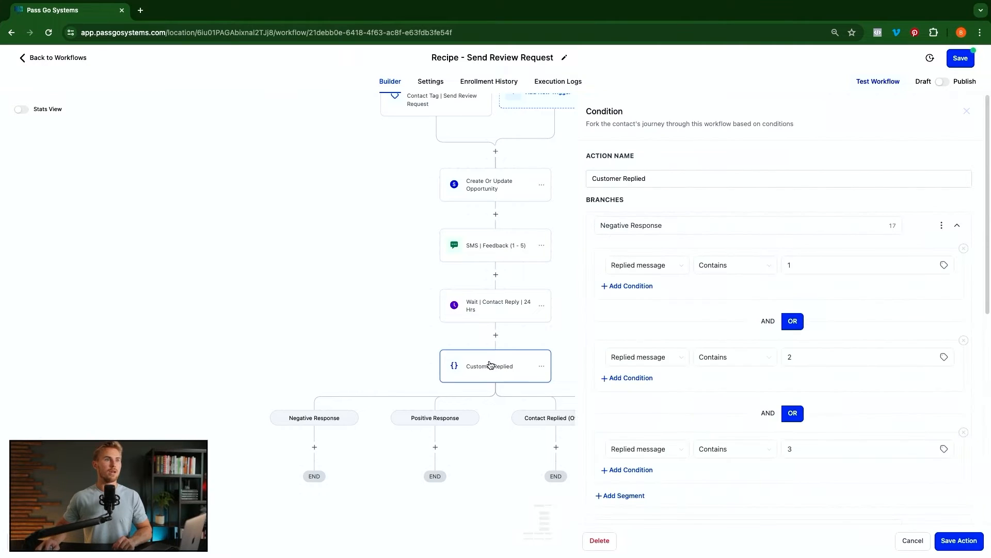
scroll(666, 421, "down", 6)
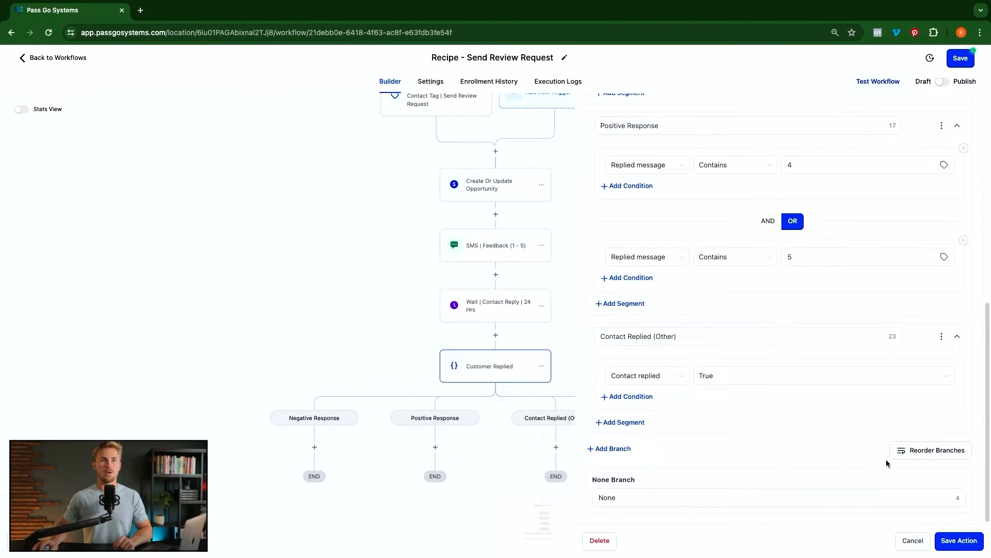
left_click(945, 456)
left_click_drag(884, 423, 882, 382)
scroll(872, 398, "up", 2)
scroll(872, 396, "up", 2)
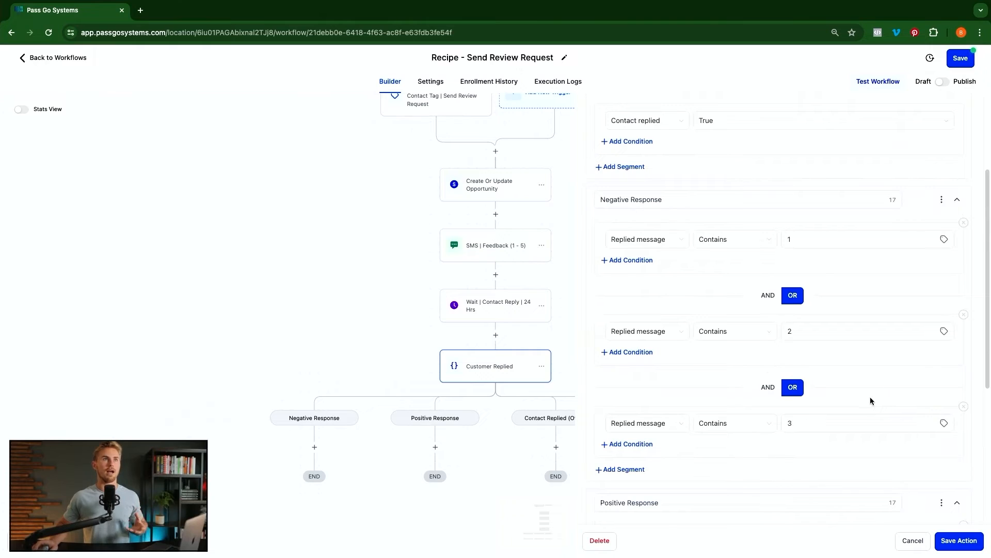
scroll(870, 397, "up", 2)
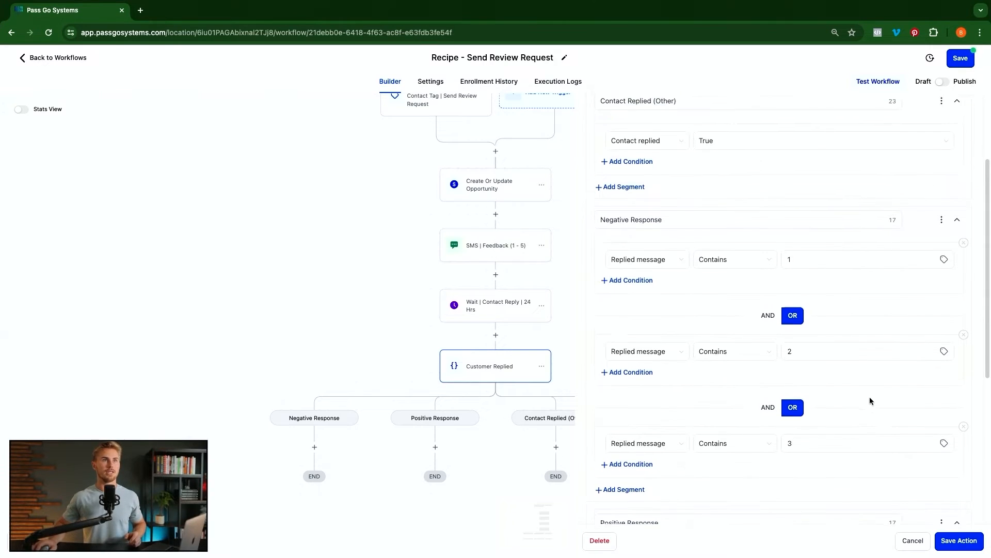
scroll(798, 366, "down", 5)
scroll(807, 383, "down", 2)
scroll(806, 384, "up", 7)
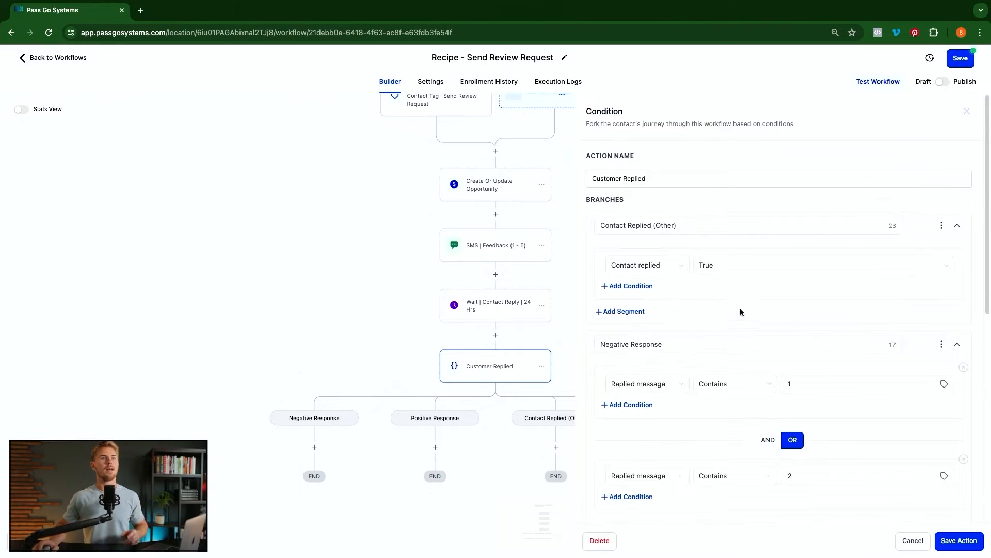
left_click(641, 229)
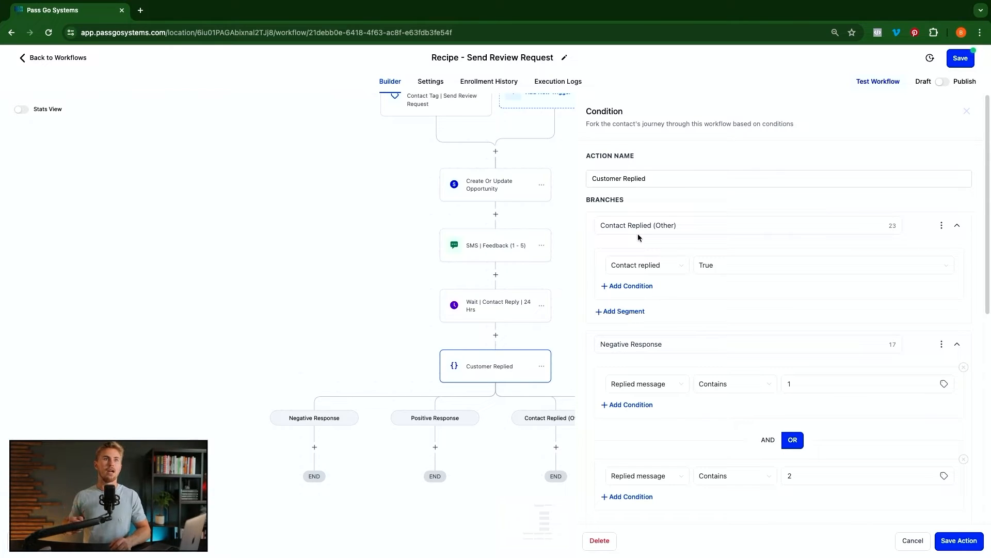
scroll(724, 284, "down", 7)
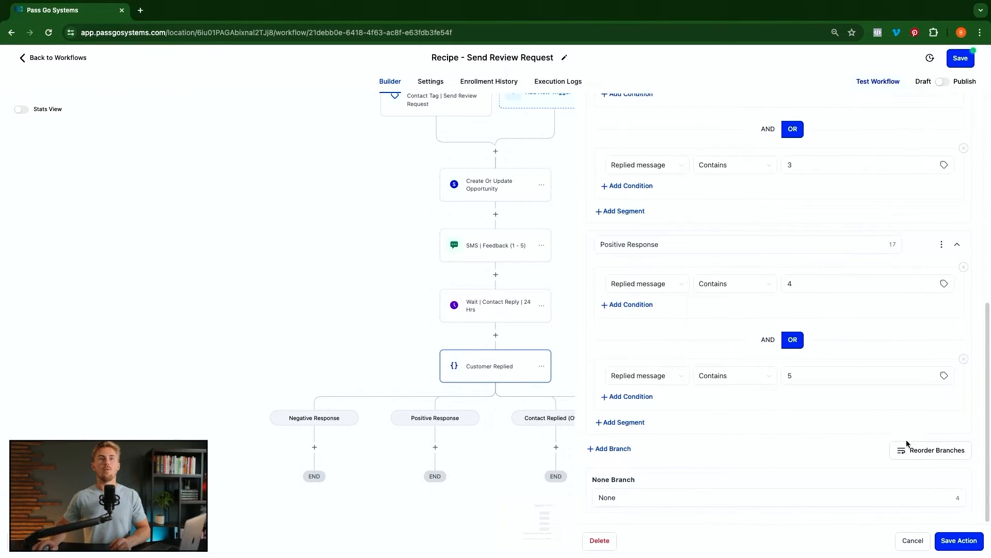
left_click(921, 452)
left_click_drag(892, 381, 888, 424)
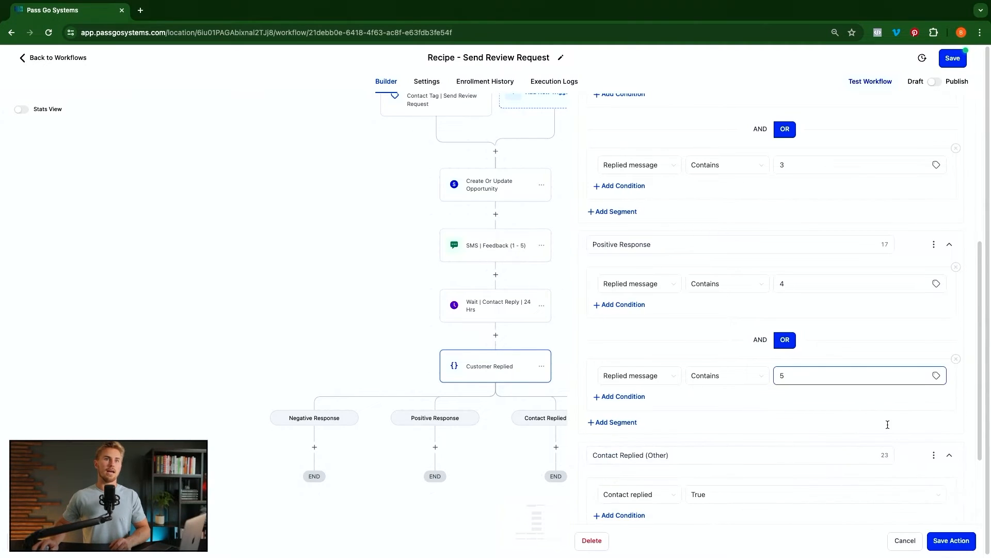
scroll(881, 414, "up", 5)
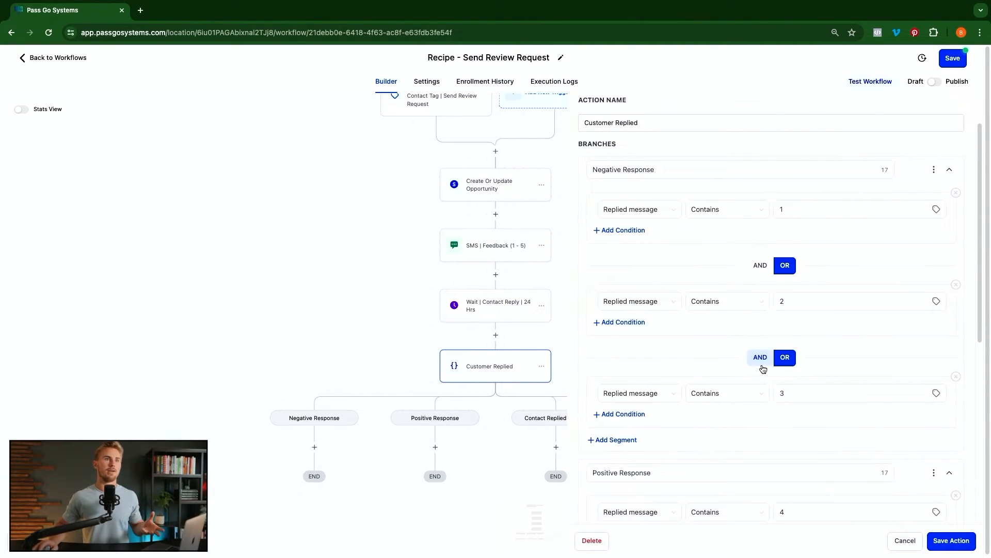
scroll(763, 369, "down", 6)
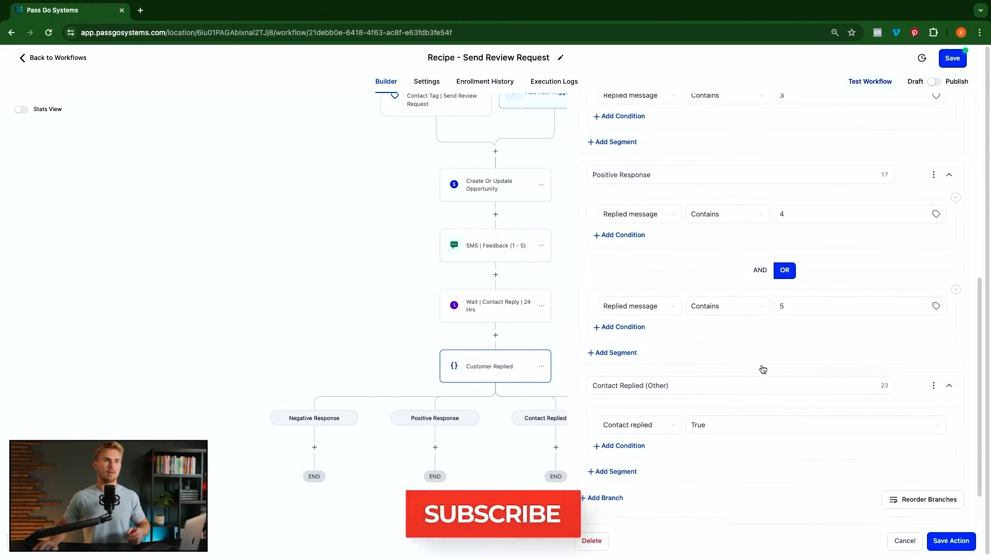
scroll(763, 368, "down", 1)
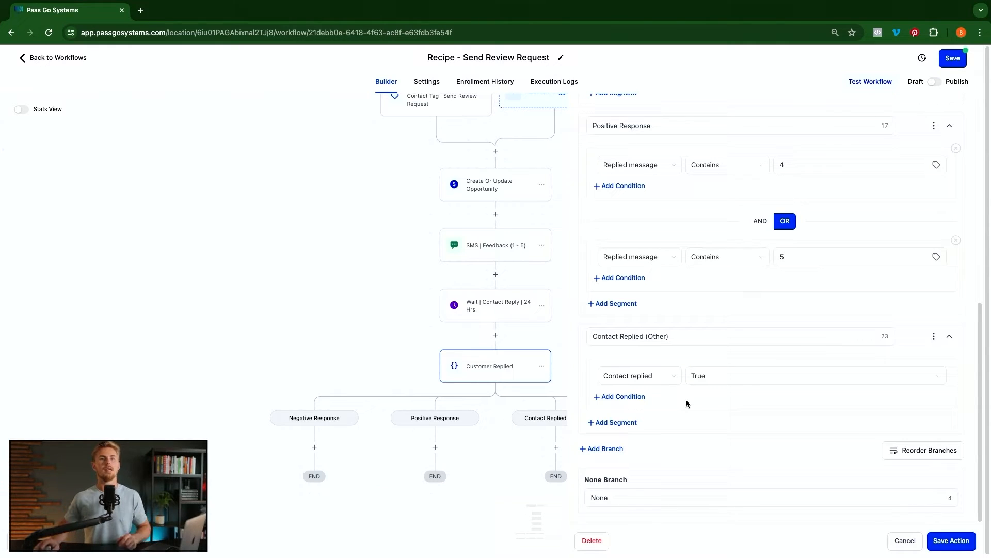
left_click(954, 544)
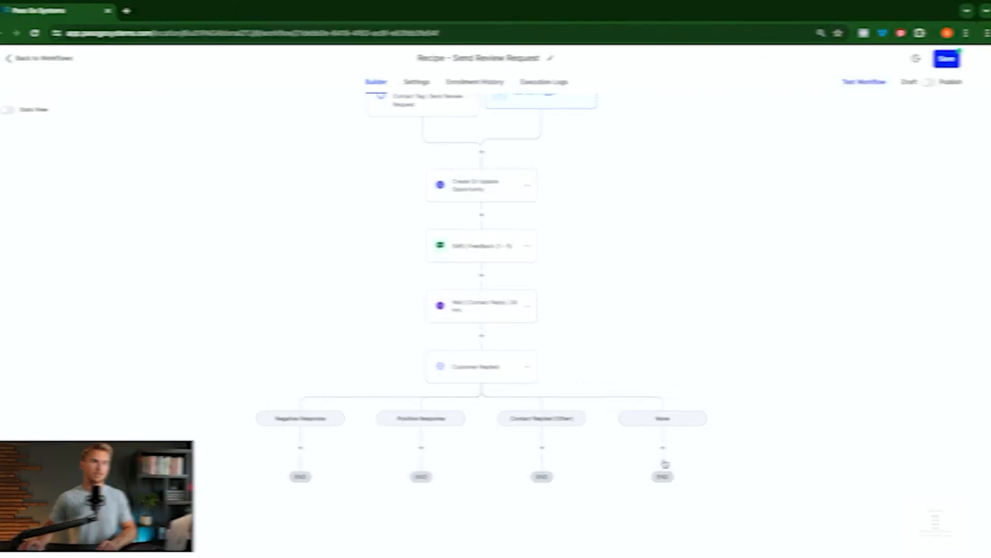
scroll(435, 414, "down", 1)
scroll(435, 414, "down", 4)
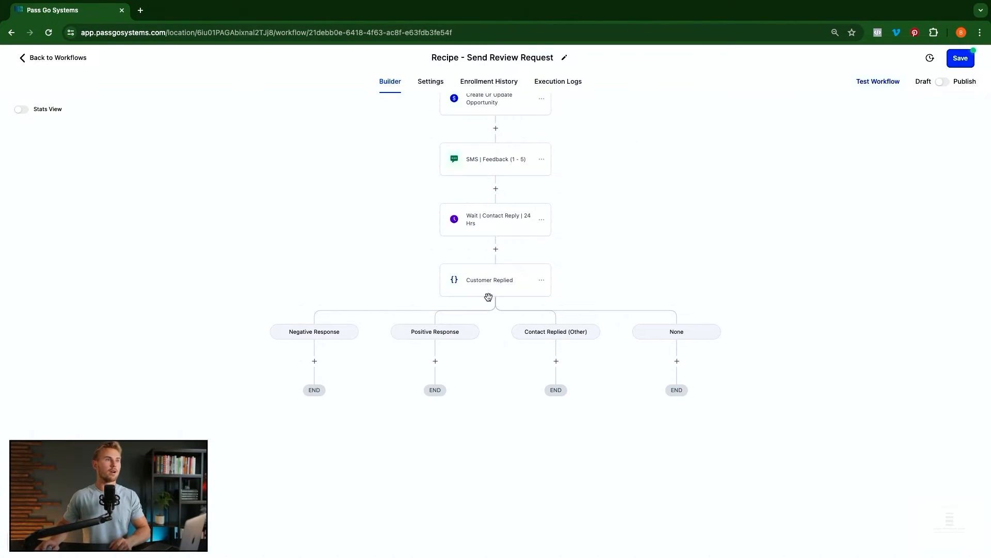
- Add a Create/Update Opportunity step under Negative Response, setting Review Pipeline stage Negative Response
scroll(390, 370, "down", 4)
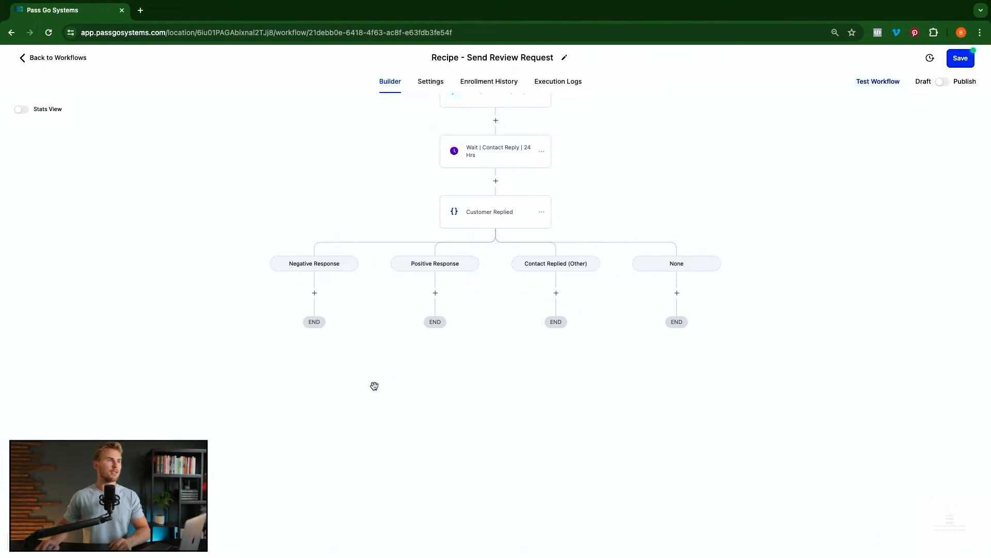
left_click(314, 288)
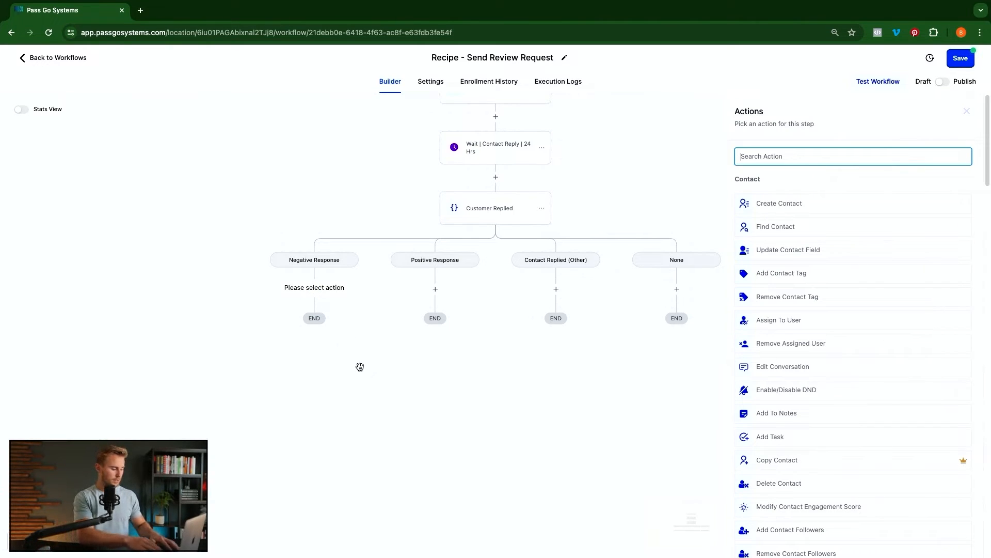
type("cre")
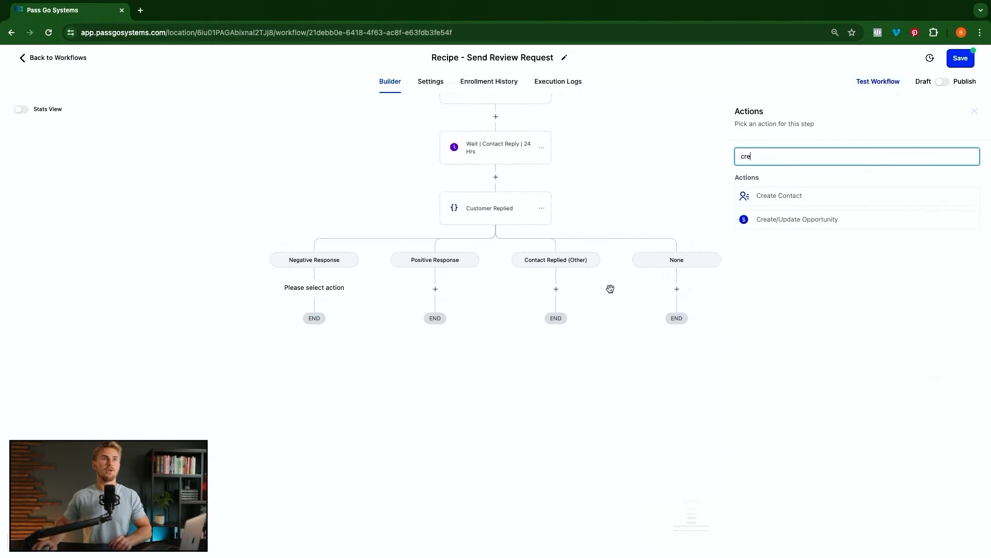
left_click(790, 220)
left_click(811, 216)
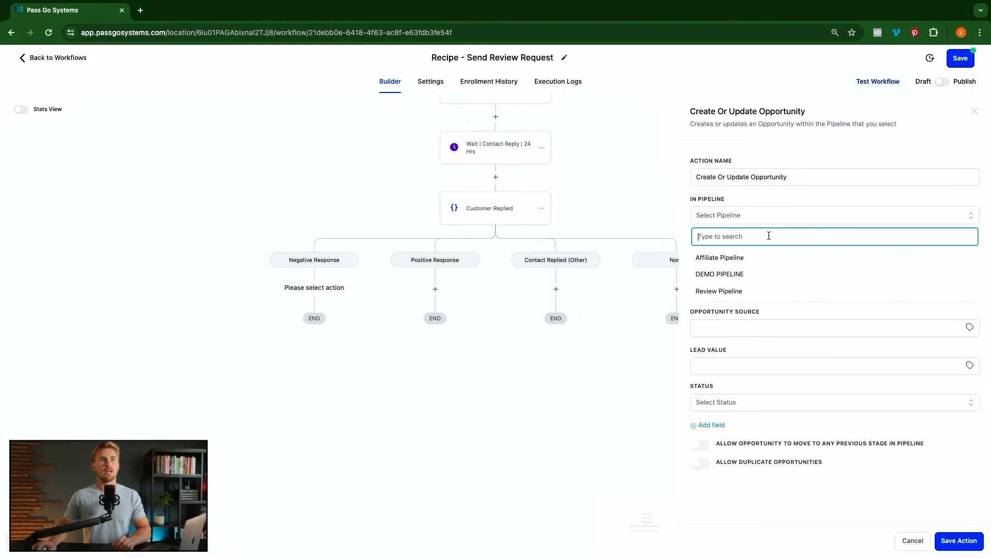
left_click(730, 290)
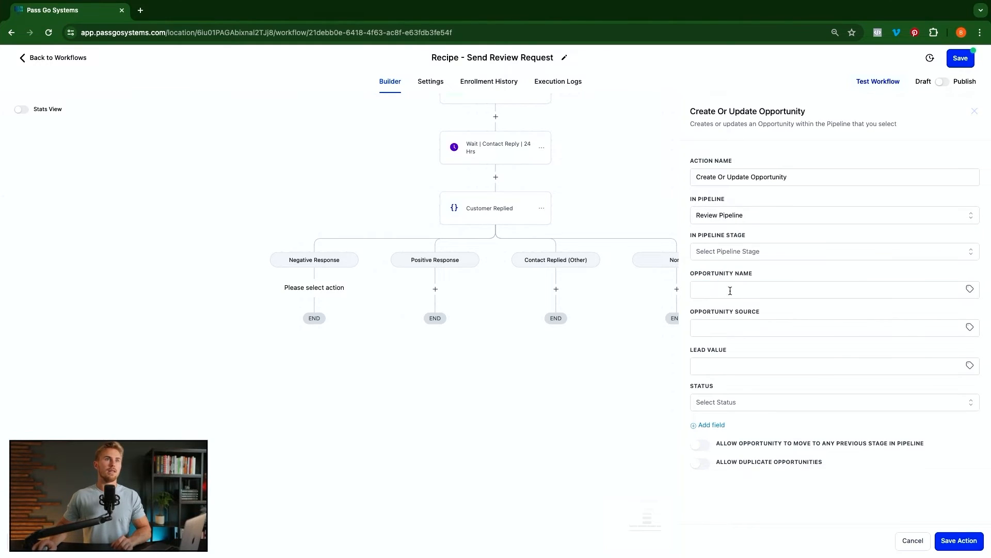
left_click(751, 251)
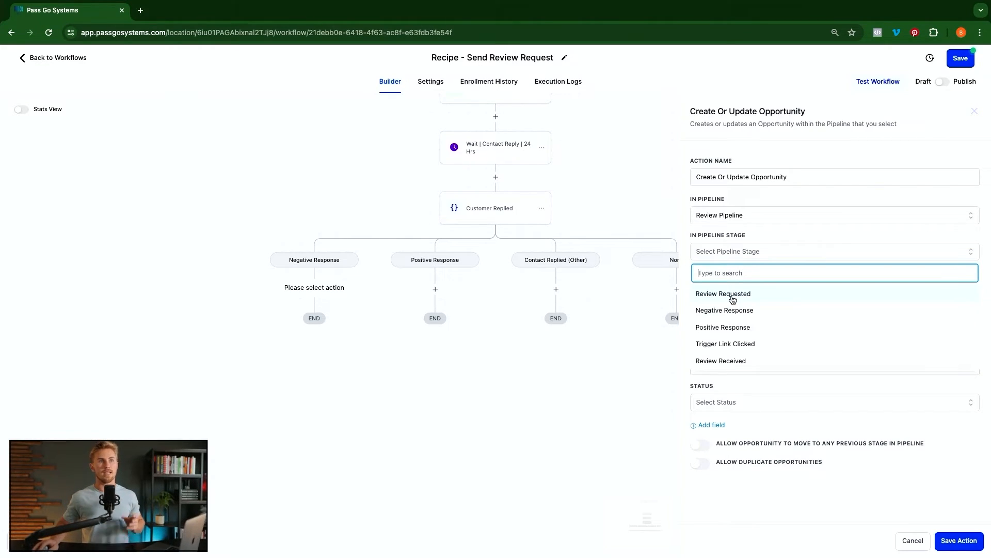
left_click(734, 311)
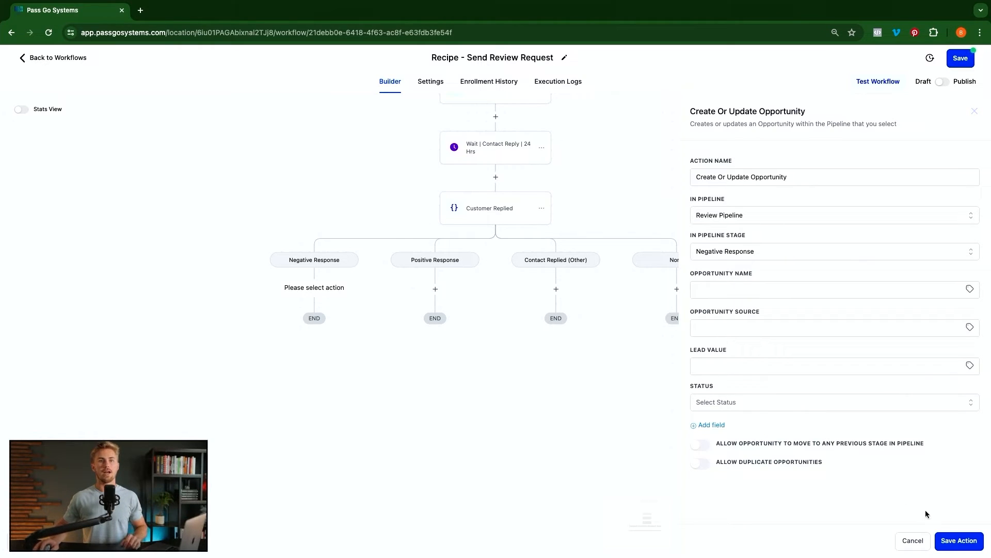
left_click(962, 543)
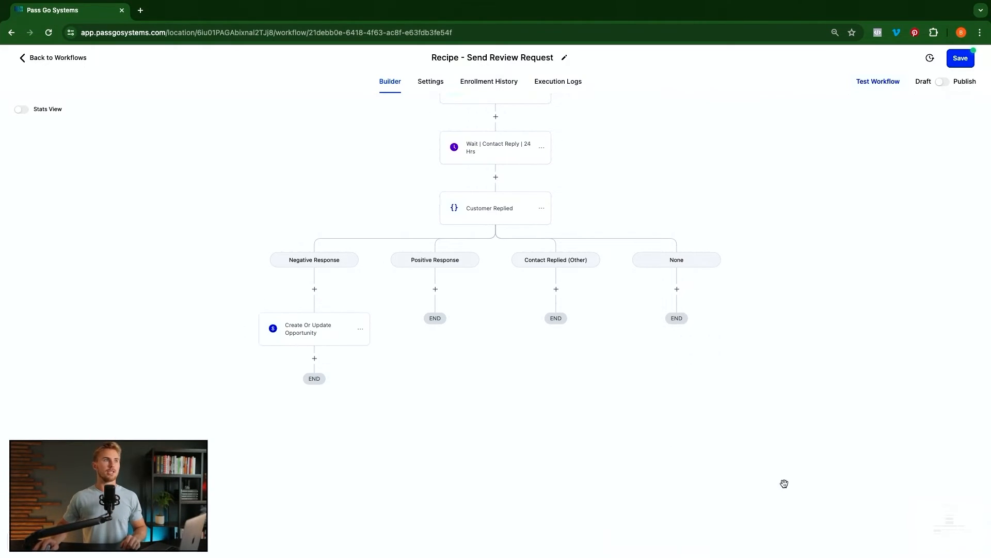
- Add an SMS step after the opportunity step with the pasted feedback-request message
left_click(315, 358)
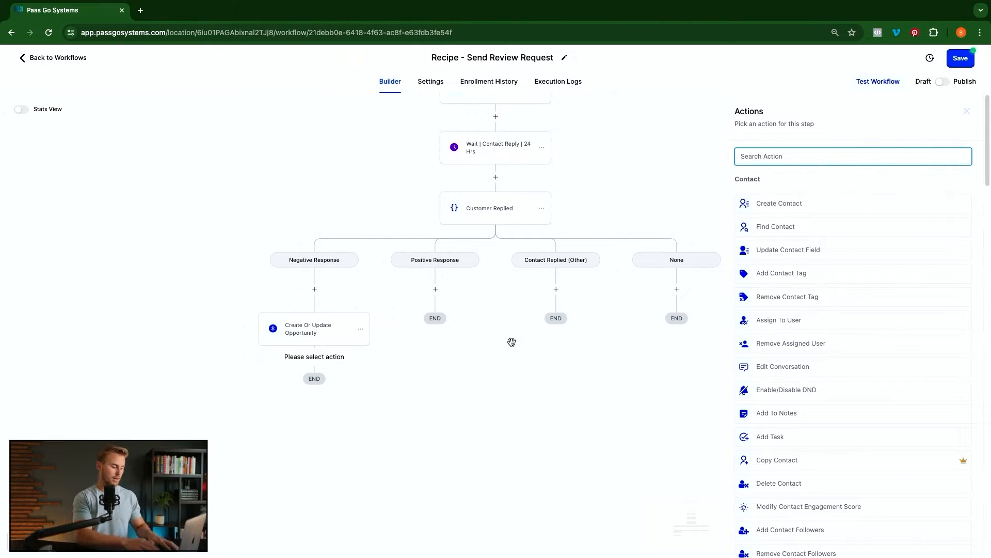
type("sms")
left_click(775, 196)
left_click(786, 303)
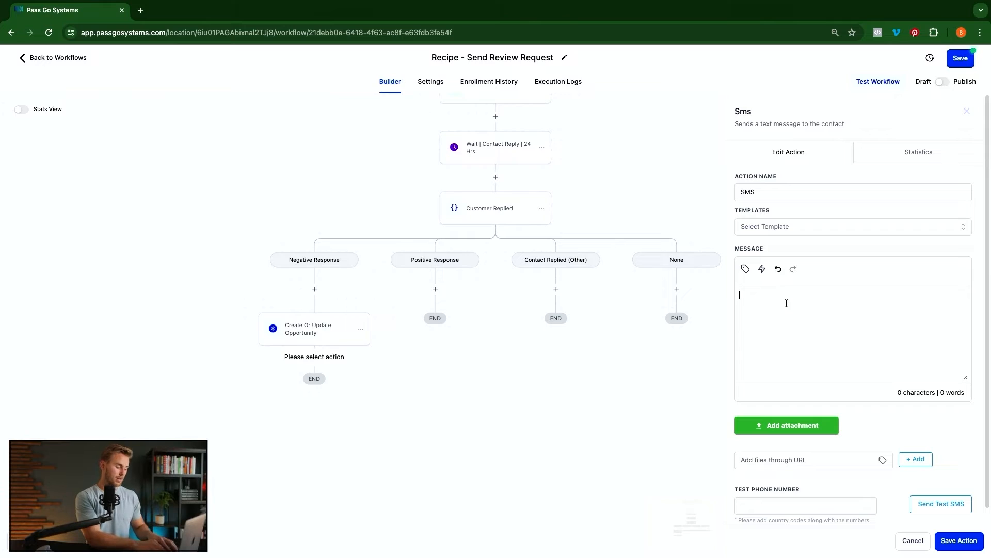
type("Sorry you had a bad experience.  Can you please provide some feedback on how we can improve?")
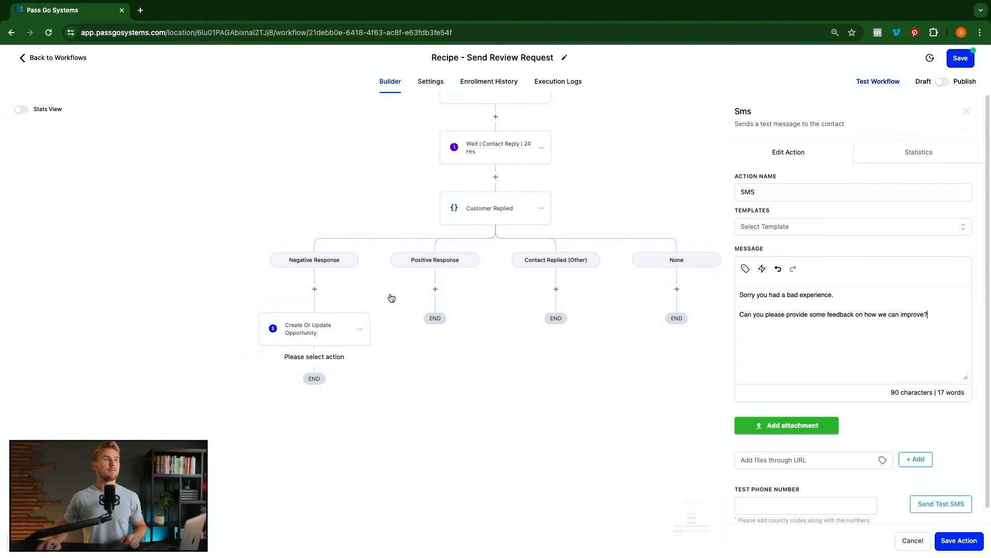
left_click(955, 541)
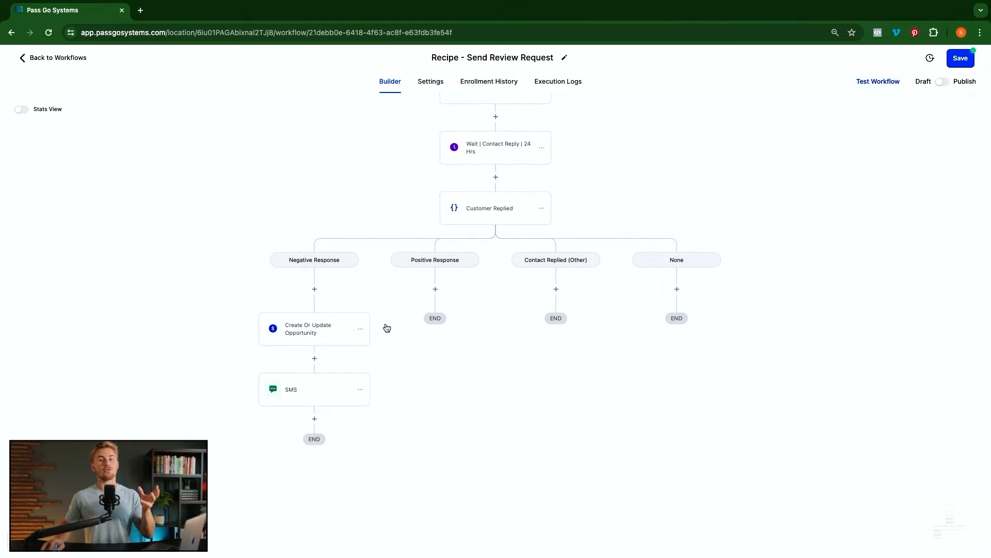
- Rename the new SMS step by adding '| Please Provide' to its name
left_click(317, 391)
left_click(773, 191)
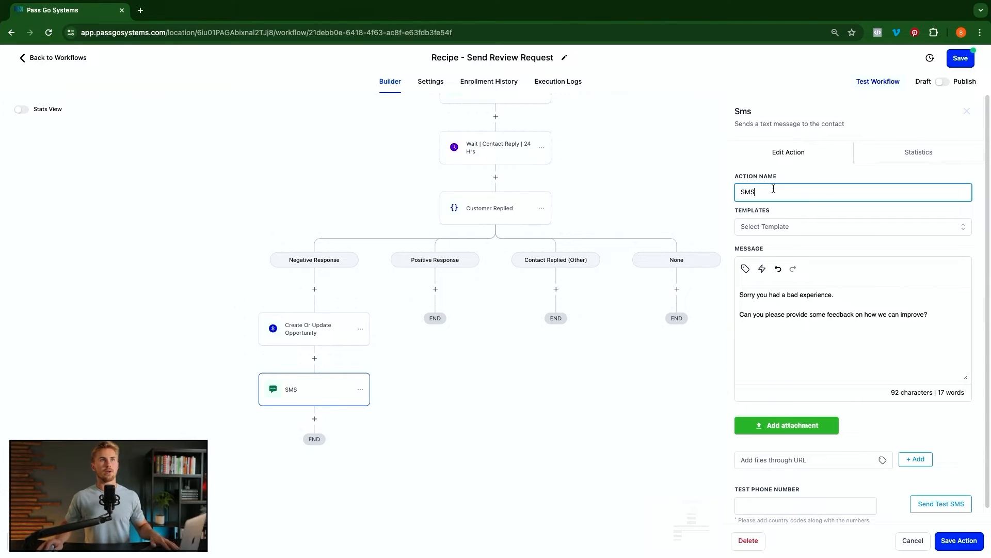
type("| Please")
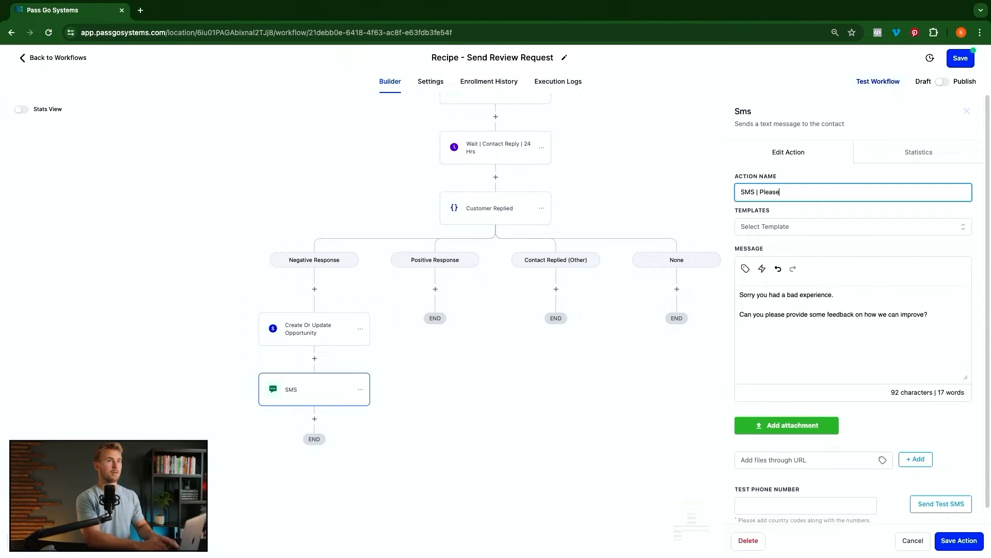
type(" Provide")
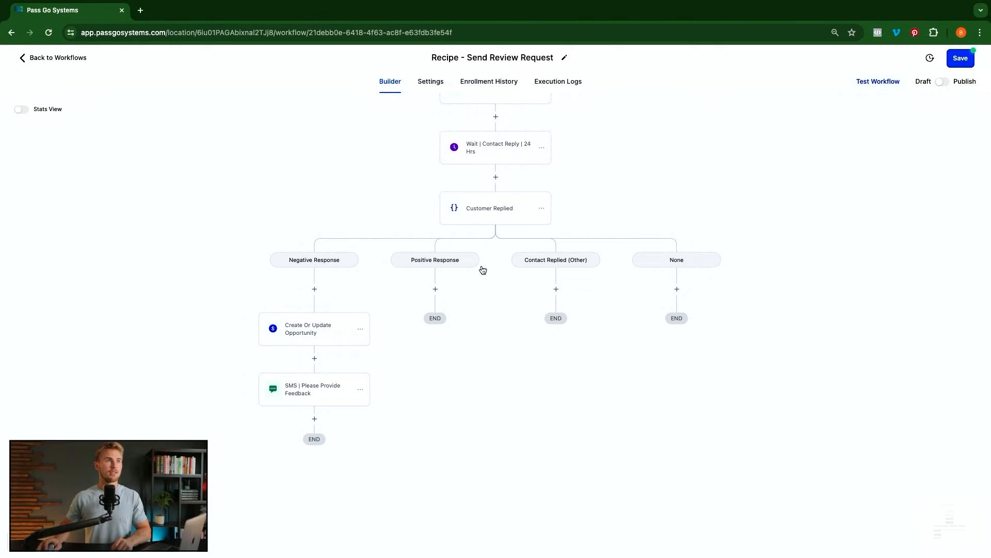
- Add a Create/Update Opportunity step under Positive Response, setting Review Pipeline stage Positive Response
left_click(437, 292)
type("create")
left_click(764, 217)
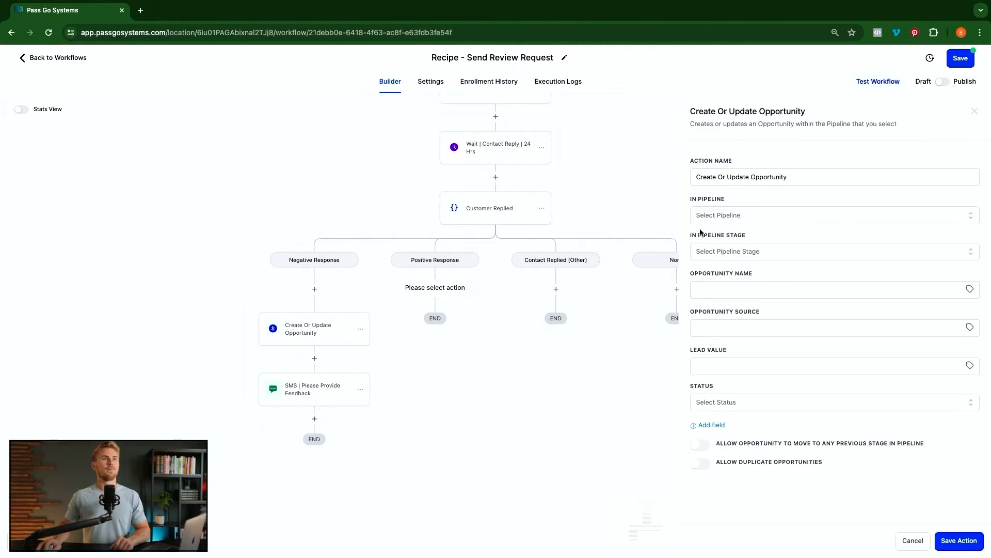
left_click(770, 218)
left_click(734, 291)
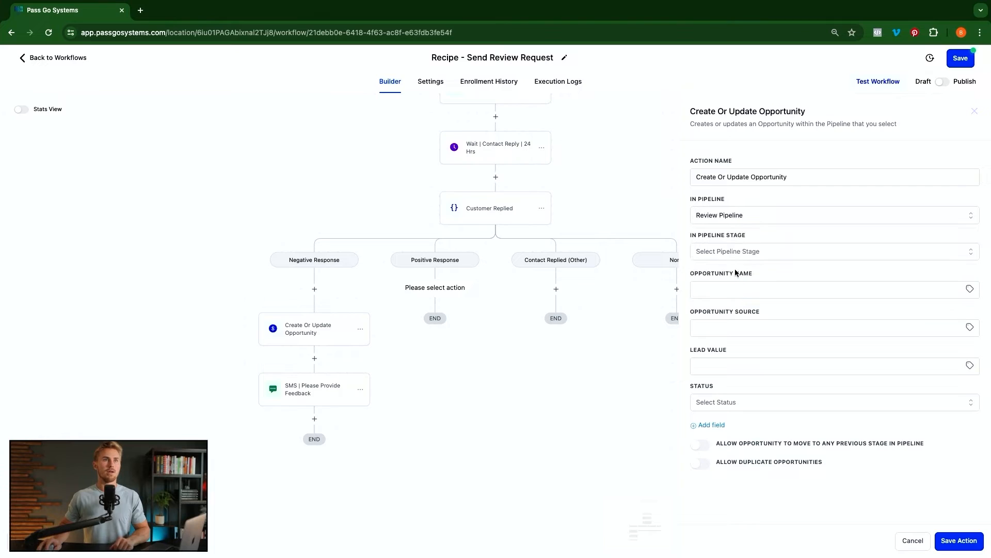
left_click(739, 256)
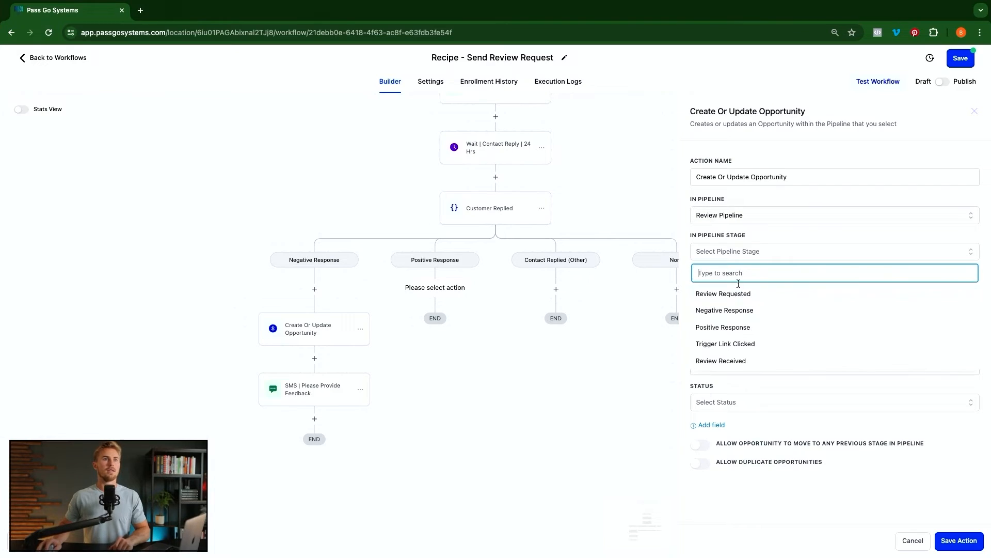
left_click(735, 328)
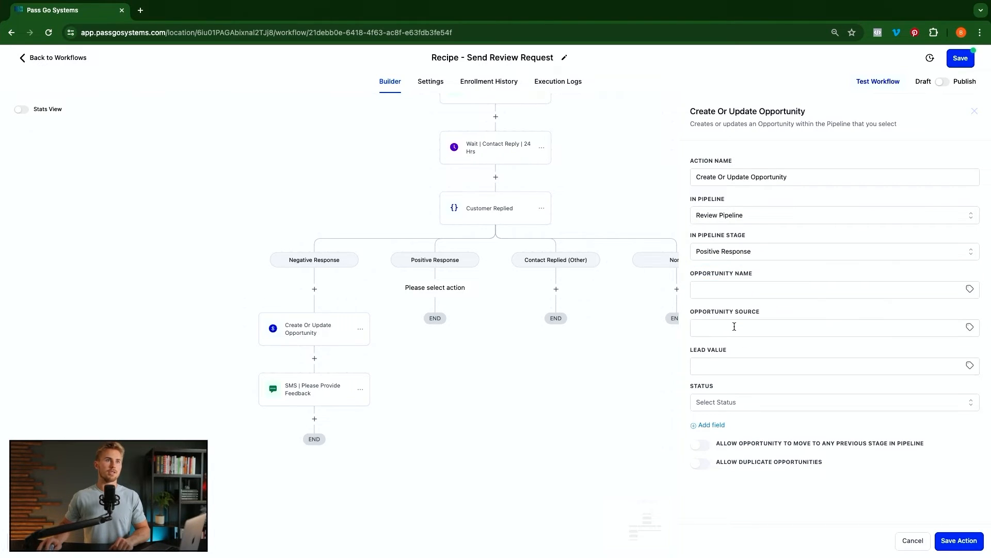
left_click(955, 547)
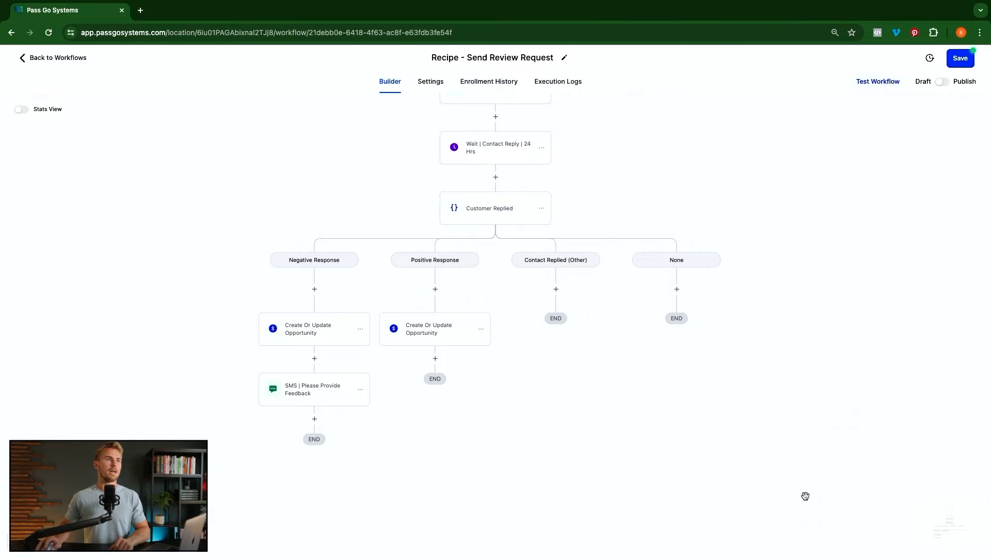
- Add an SMS step with the pasted review-request message and the Google Review Link trigger link
left_click(435, 358)
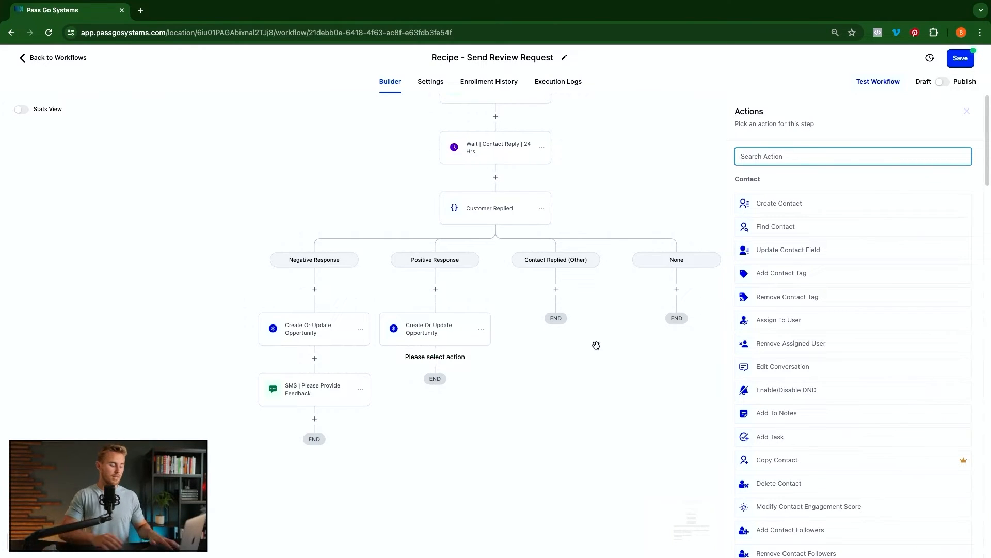
type("sms")
left_click(769, 195)
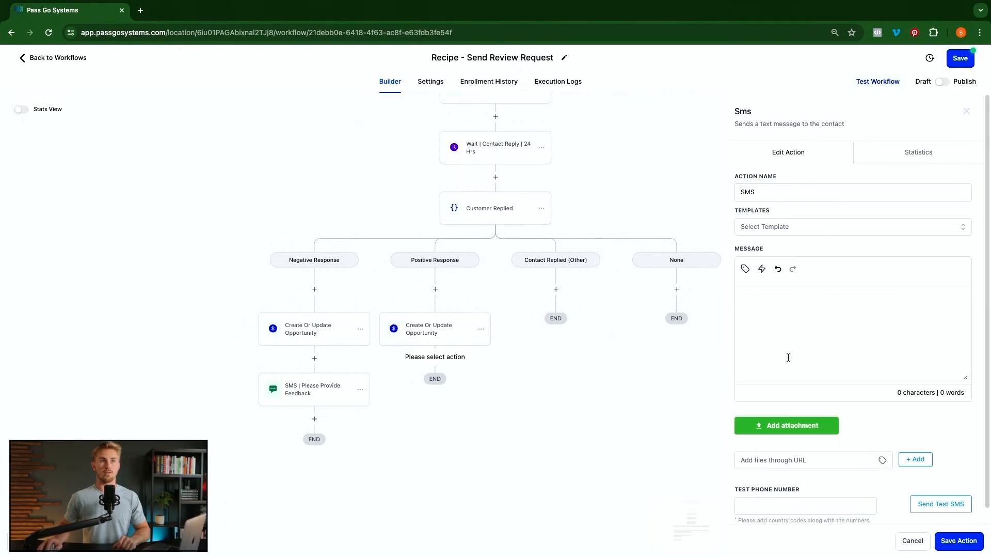
type("I'm glad to hear you're enjoying our services!  Would you mind leaving us a review on Google? It takes 15 seconds and really helps us out!  You can use this link to leave a review:")
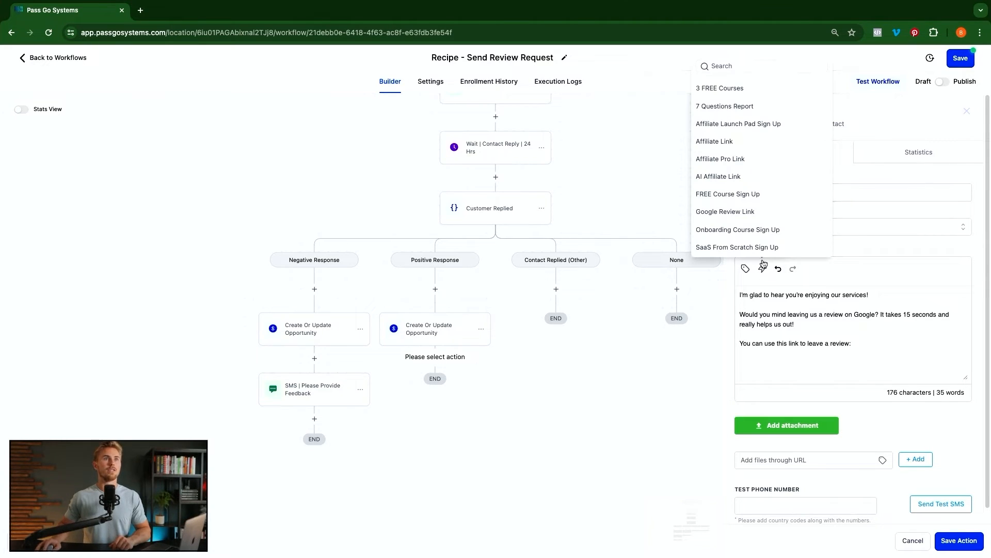
left_click(740, 211)
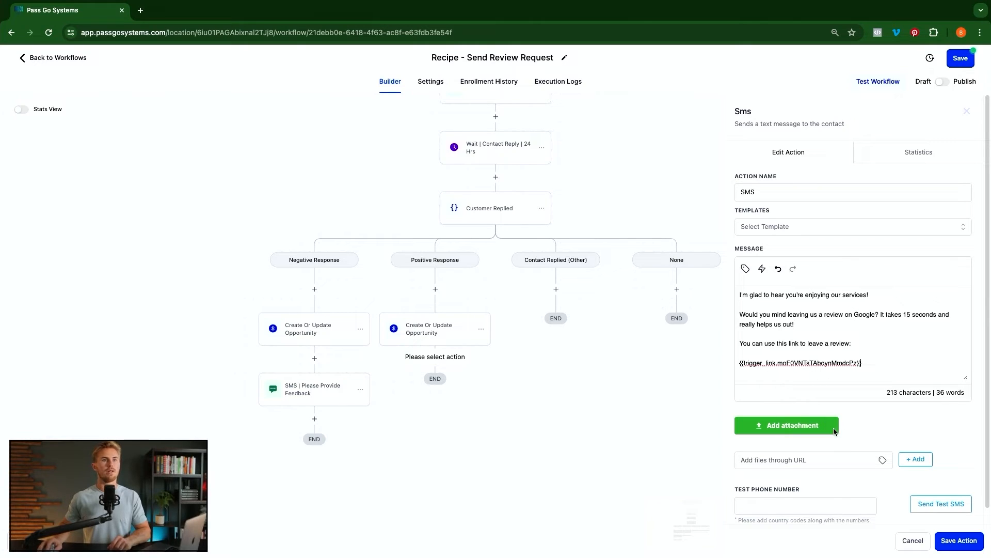
left_click(952, 542)
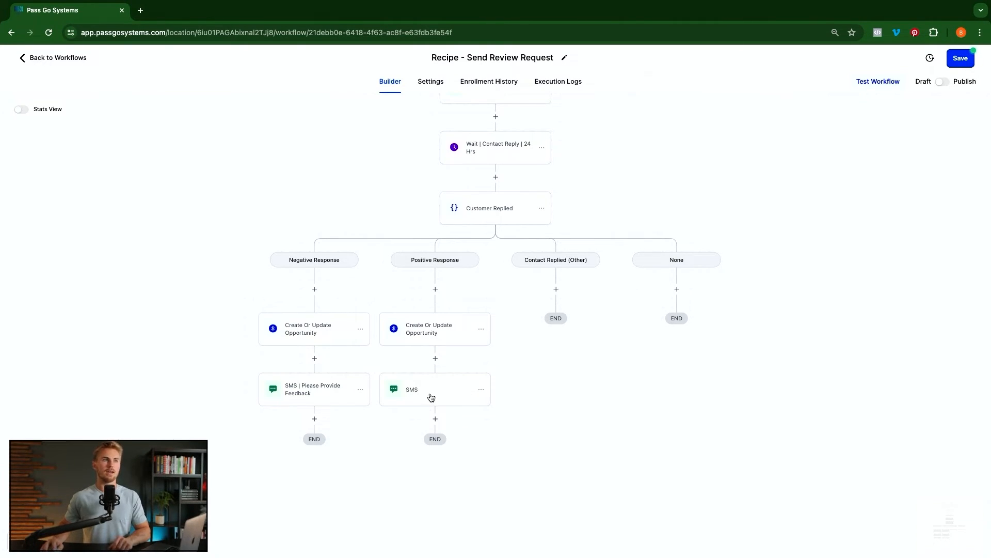
- Rename the SMS step to 'SMS | Please Leave Us A Review On Google' and save it
left_click(431, 396)
left_click(793, 196)
type("| Please Leave Us A")
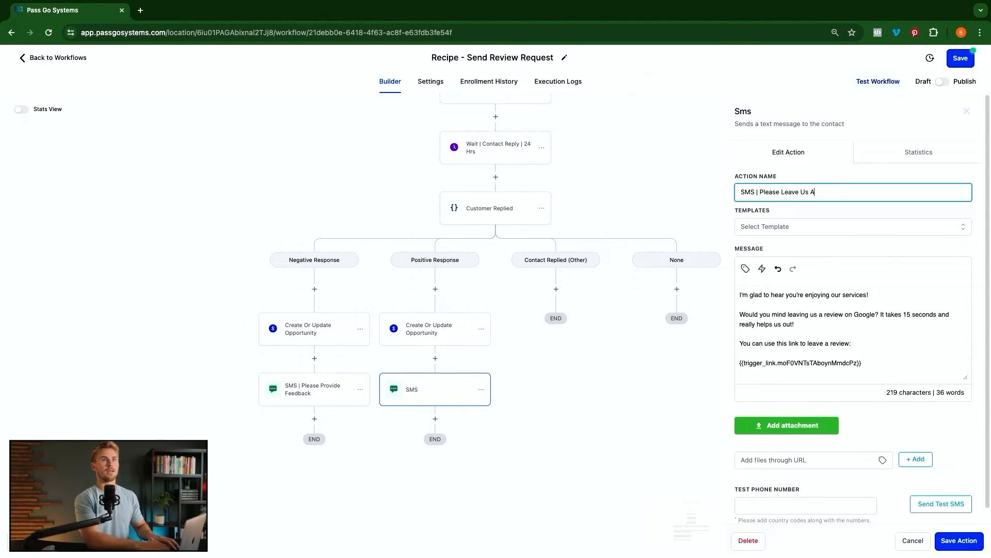
type(" Review On Goo")
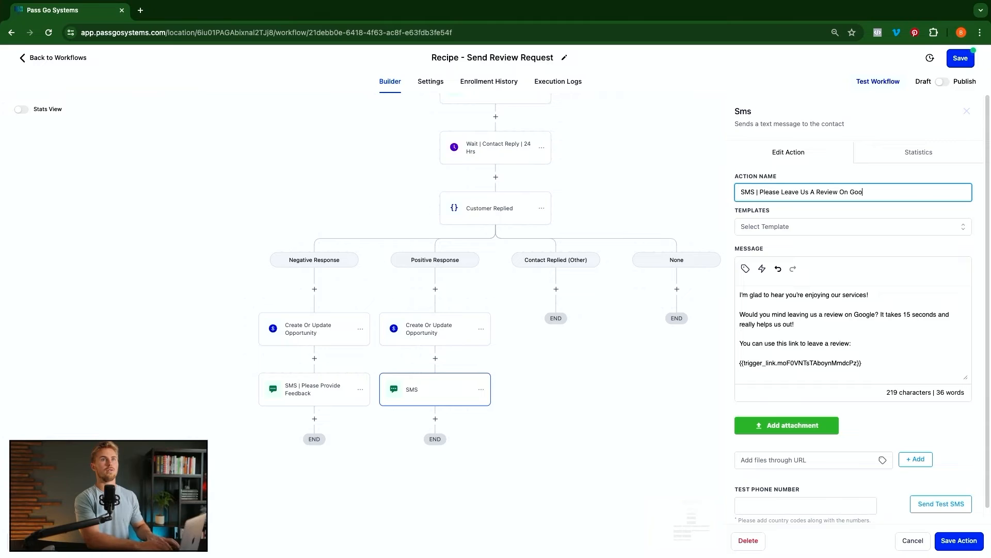
type("gle")
left_click(956, 540)
scroll(521, 421, "down", 1)
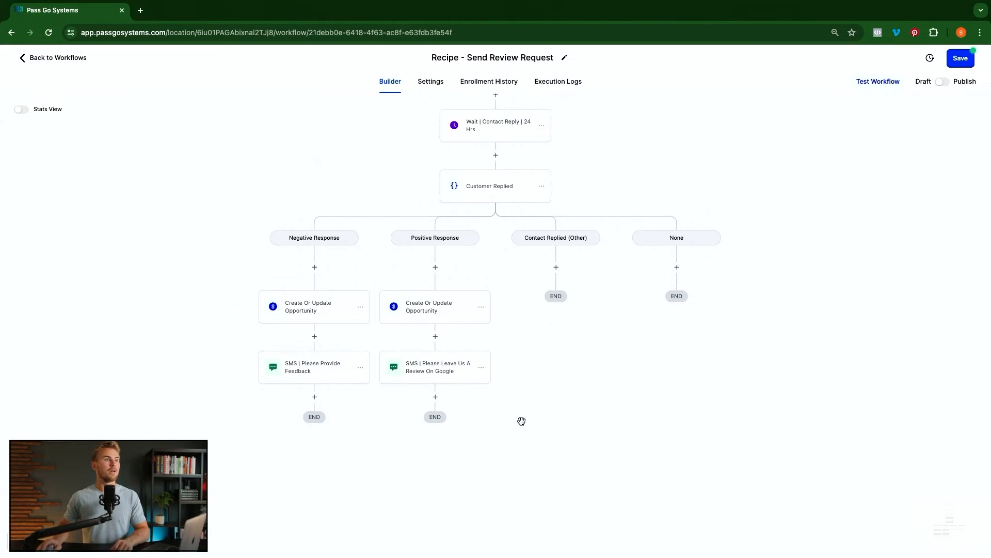
- Add a Wait step after the review SMS that waits for the Google Review Link to be clicked
left_click(435, 385)
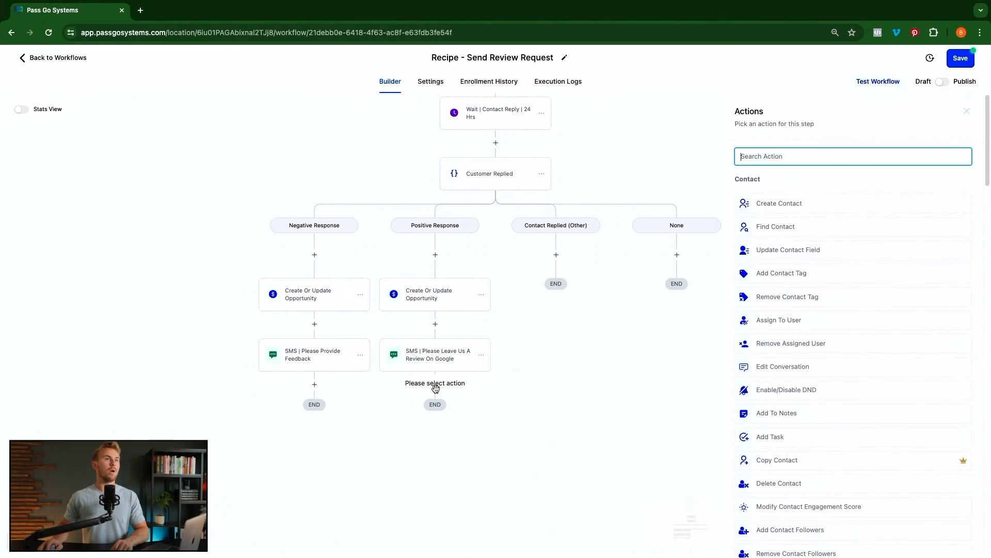
type("wai")
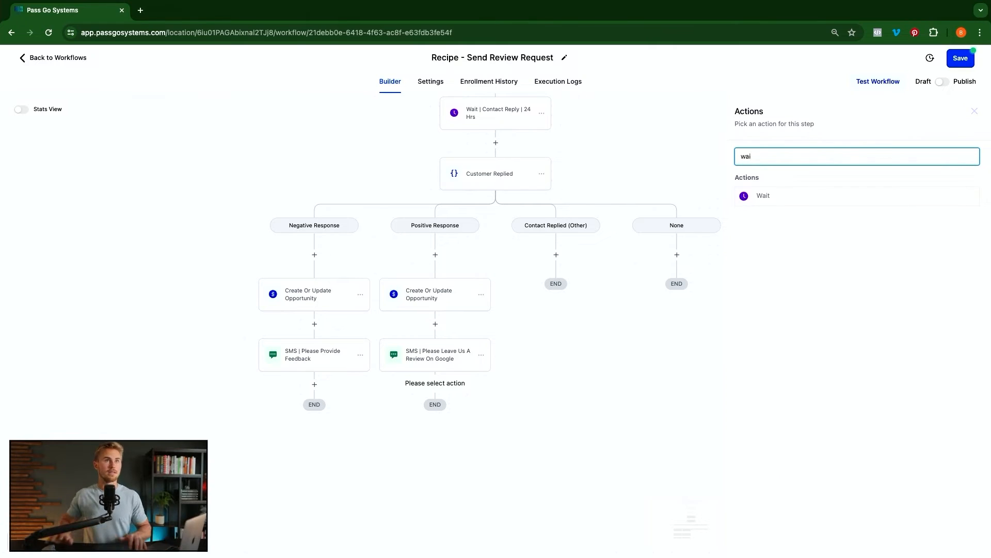
key("Return")
left_click(649, 217)
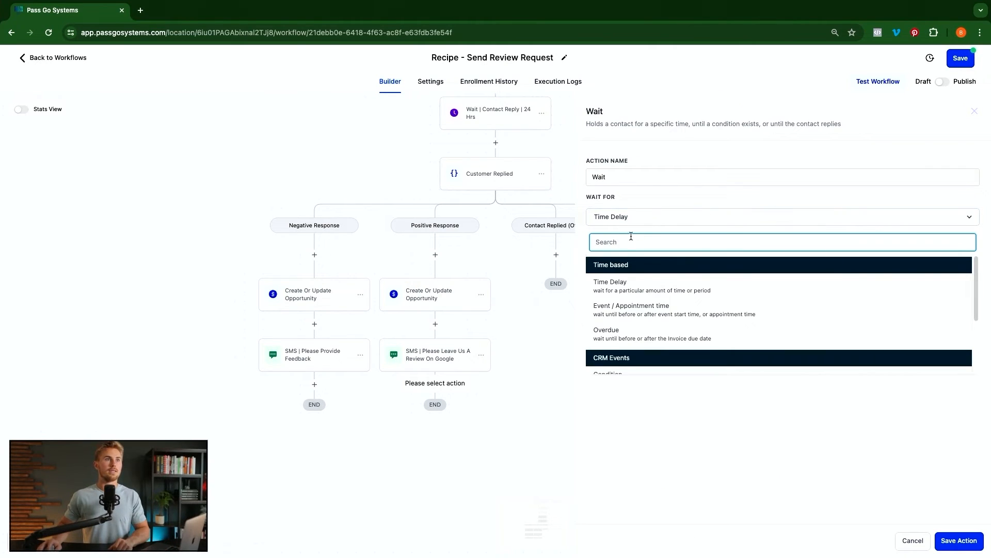
scroll(643, 312, "down", 3)
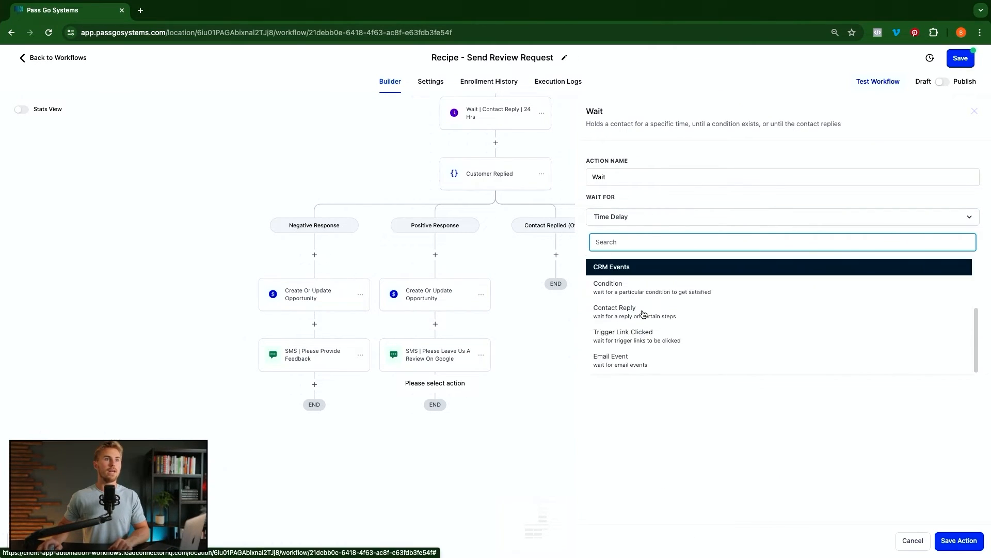
left_click(637, 336)
left_click(657, 263)
scroll(674, 321, "down", 3)
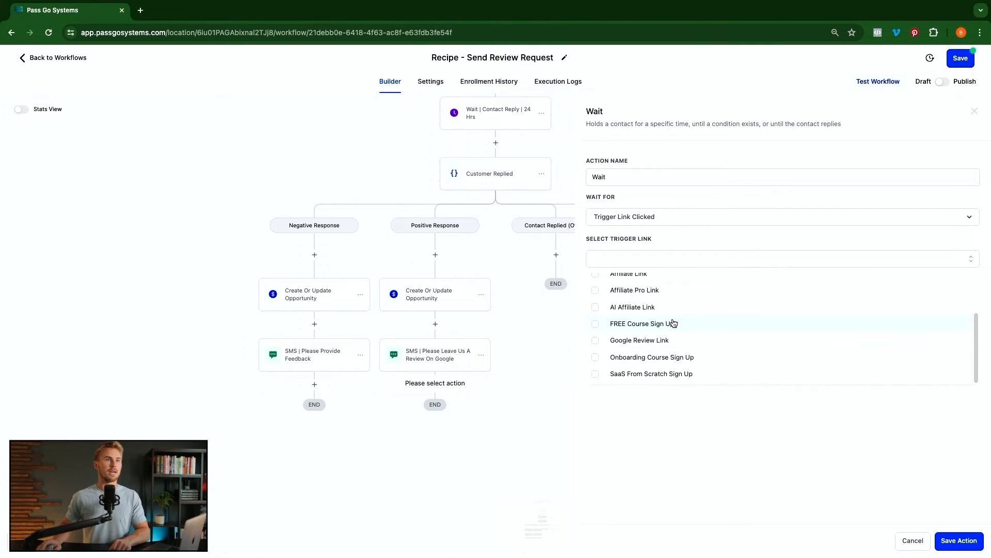
left_click(596, 339)
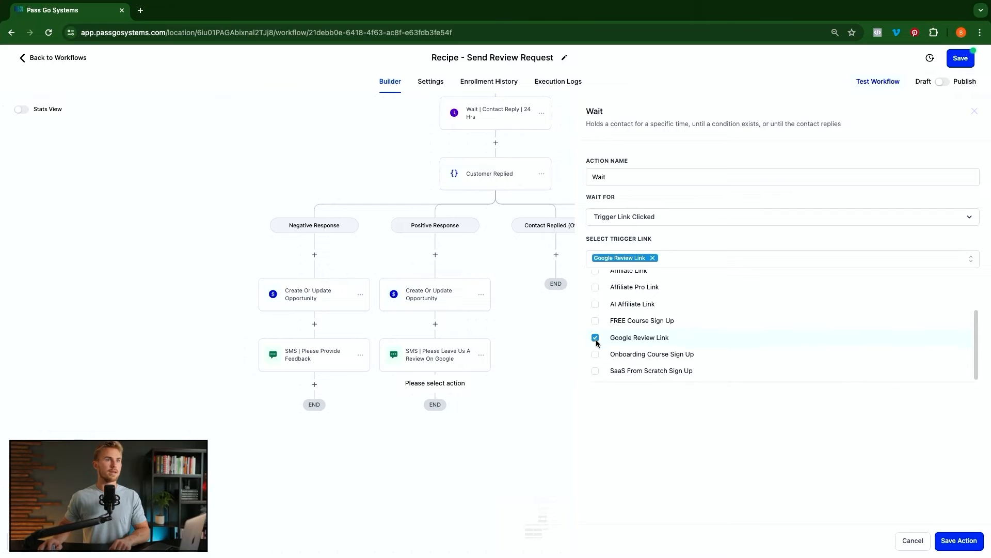
- Give the wait a 1-hour timeout, name it 'Wait | TLC | 1 Hr', and save
left_click(597, 300)
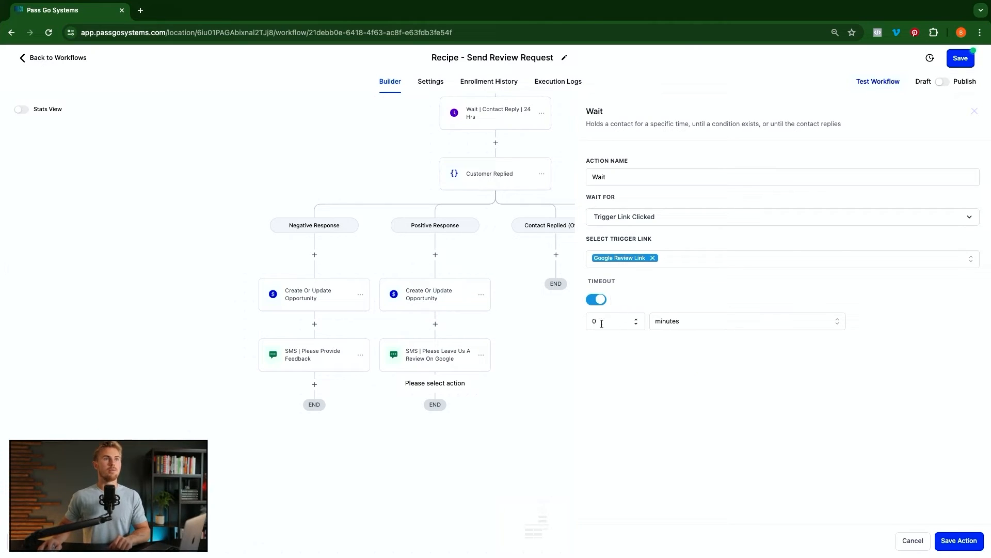
left_click(603, 324)
double_click(604, 324)
type("1")
left_click(718, 324)
left_click(676, 357)
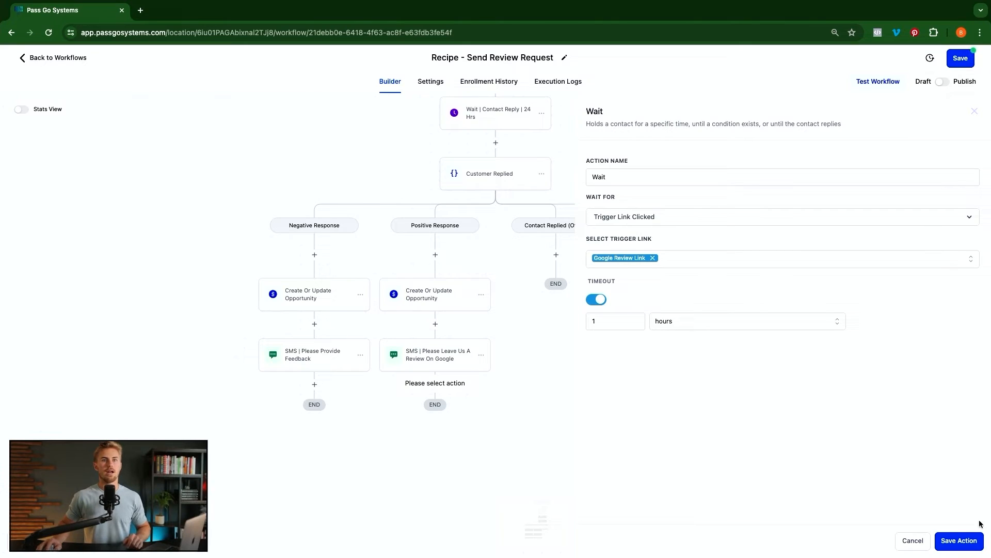
left_click(691, 175)
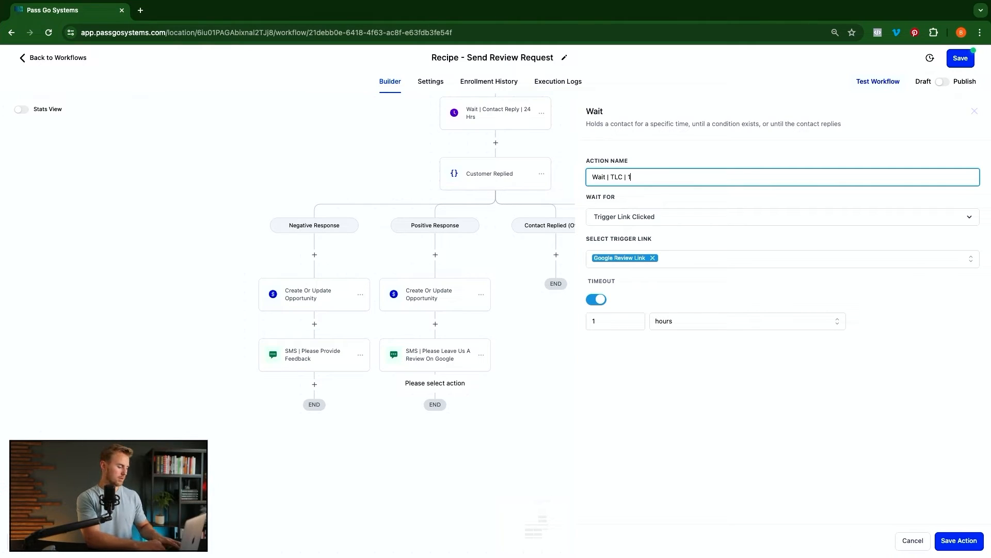
left_click(956, 539)
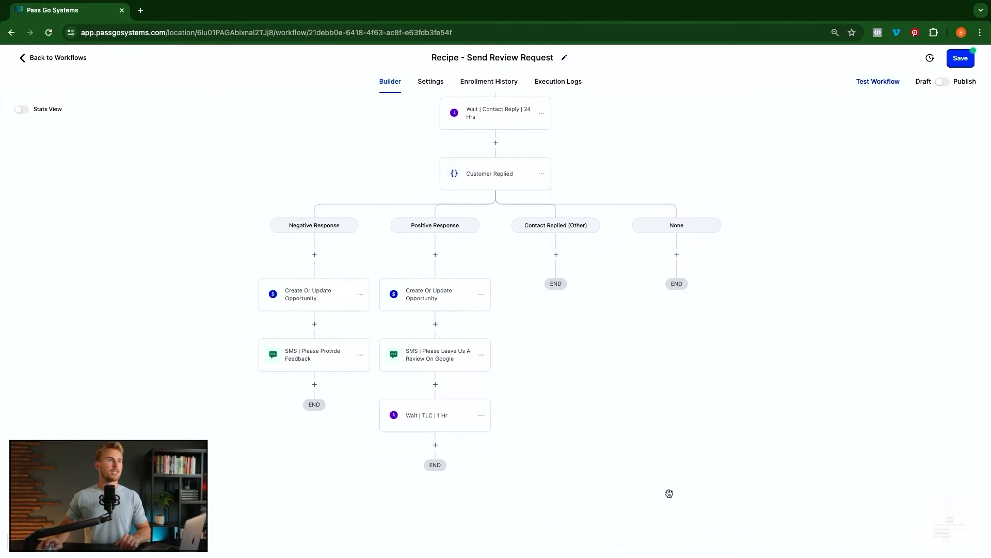
- Start adding a new step below the 'Wait | TLC | 1 Hr' step
scroll(668, 494, "down", 1)
scroll(610, 473, "down", 2)
left_click(435, 362)
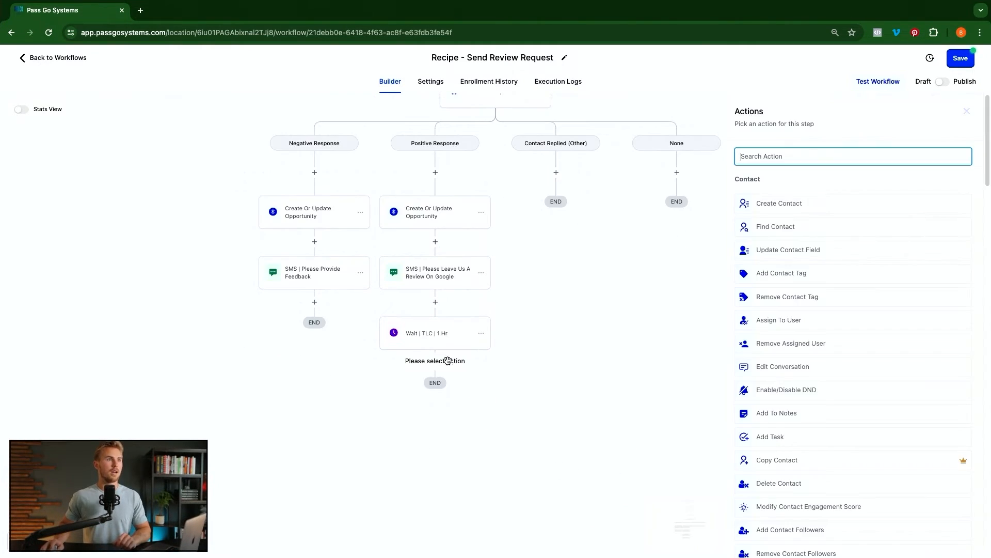
- Add a Condition named 'Was The Trigger Link Clicked?' with its first branch named 'Yes'
left_click(794, 206)
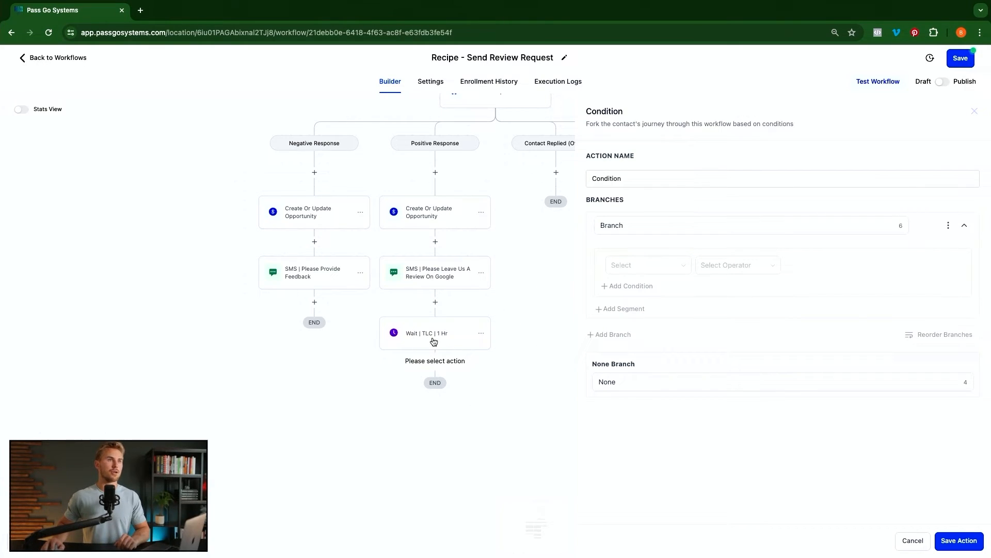
left_click(632, 176)
double_click(632, 176)
type("Was The Trigger Link Clicked?")
left_click(645, 224)
double_click(645, 225)
type("Yes")
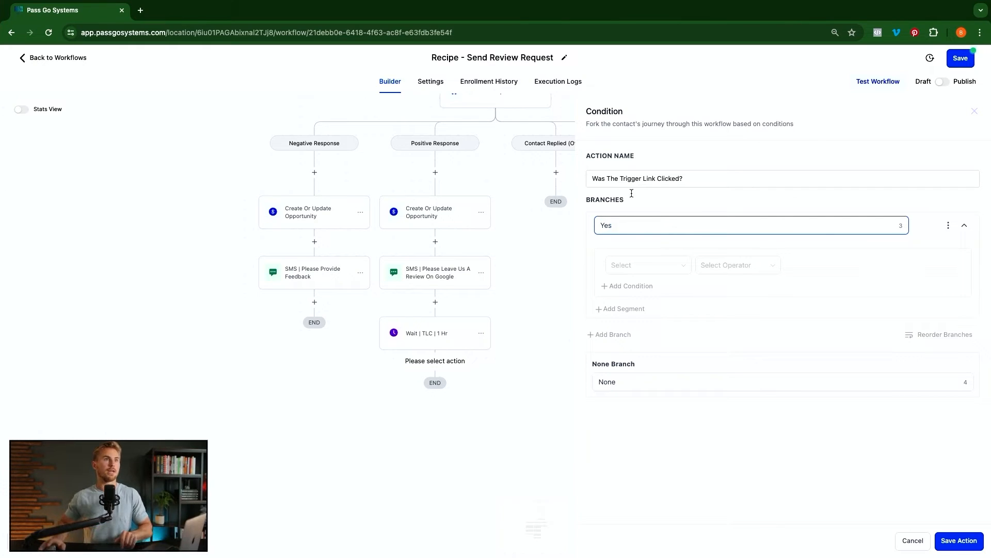
- Make the Yes branch require Trigger Link clicked Is Google Review Link, and save the condition
left_click(652, 265)
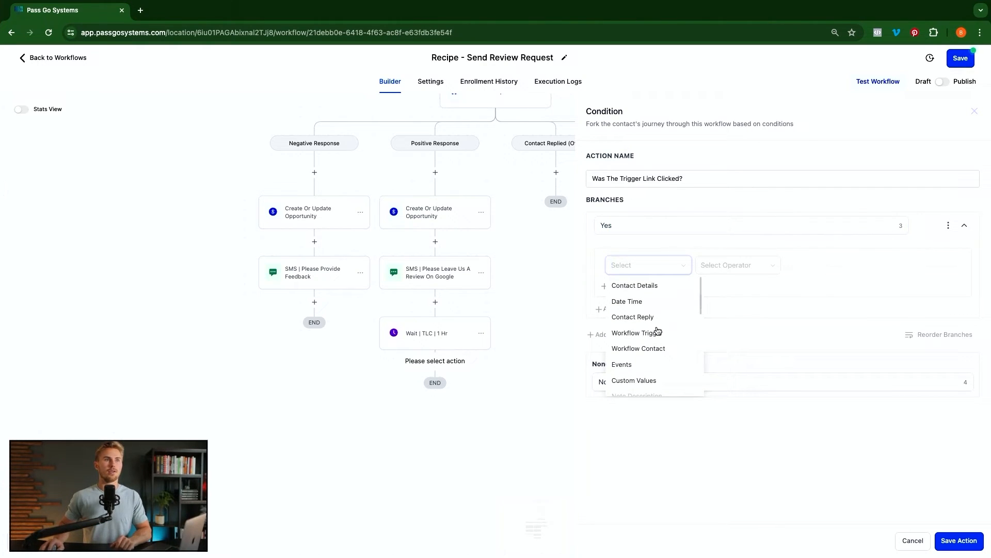
left_click(622, 365)
left_click(639, 317)
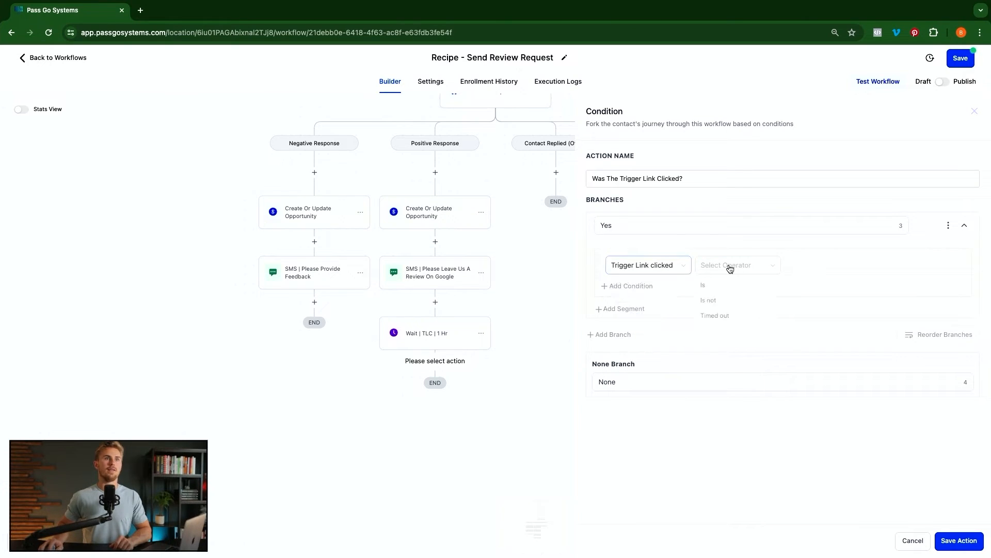
left_click(716, 287)
scroll(826, 341, "down", 2)
left_click(834, 355)
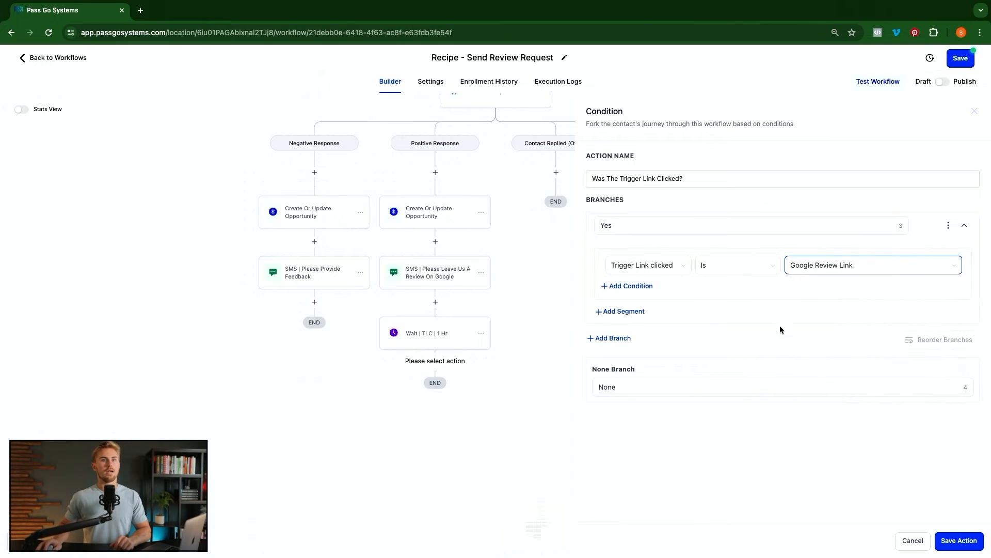
left_click(959, 541)
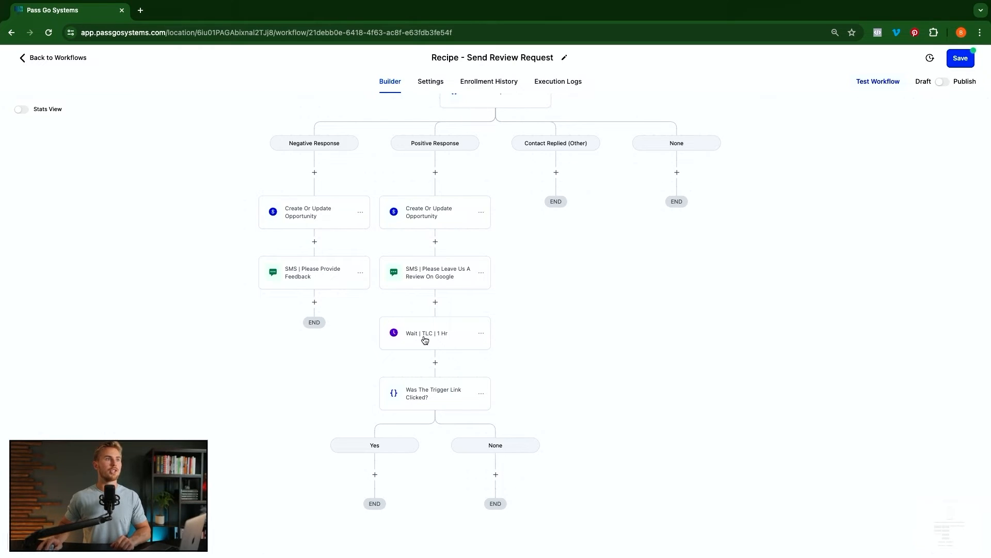
scroll(491, 394, "down", 2)
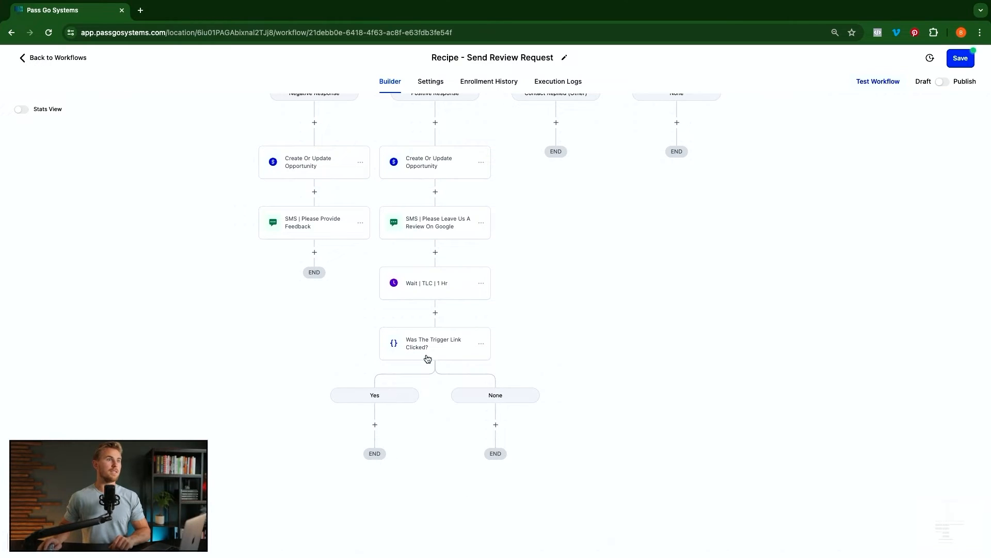
scroll(383, 394, "down", 4)
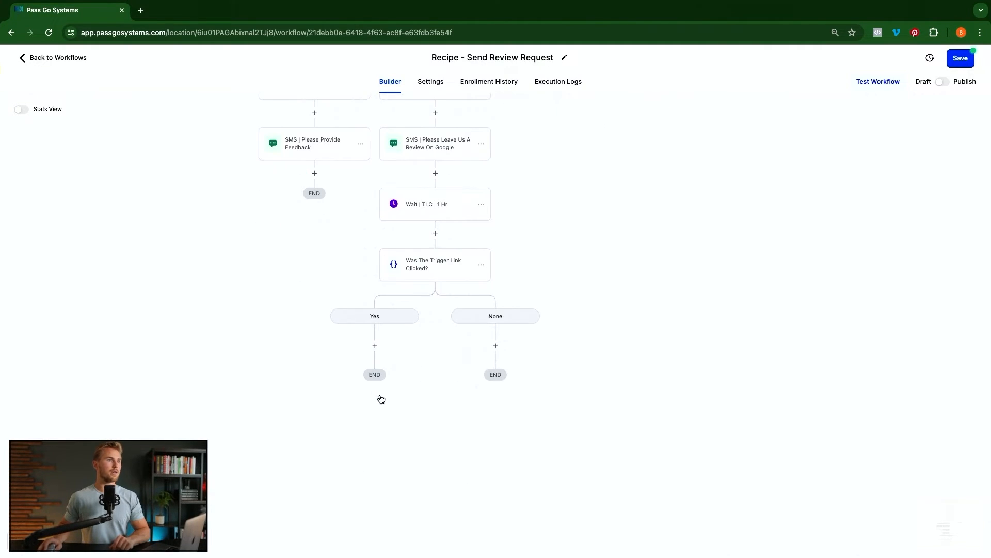
- Add a 20-minute Wait step named 'Wait | 20 Min' on the Yes branch and save it
left_click(376, 339)
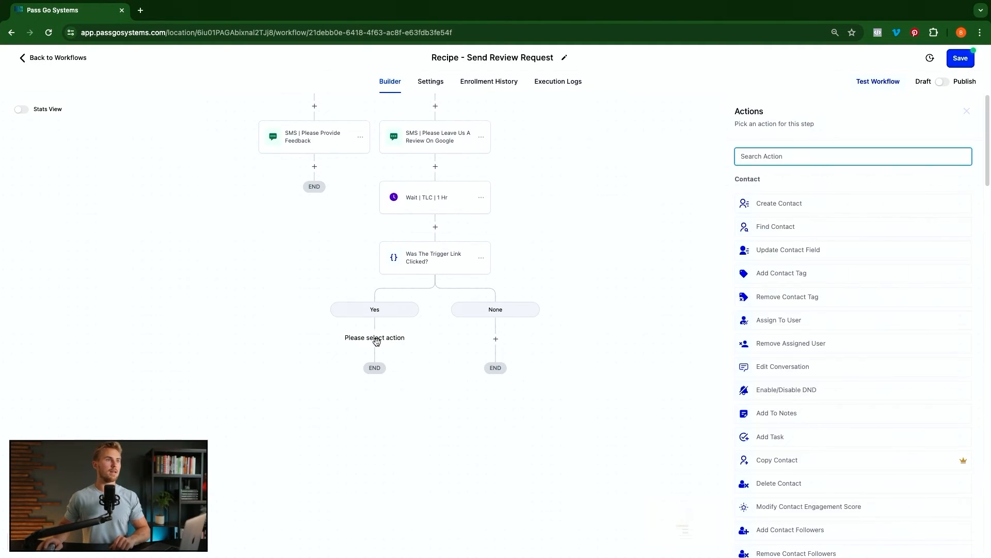
type("wait")
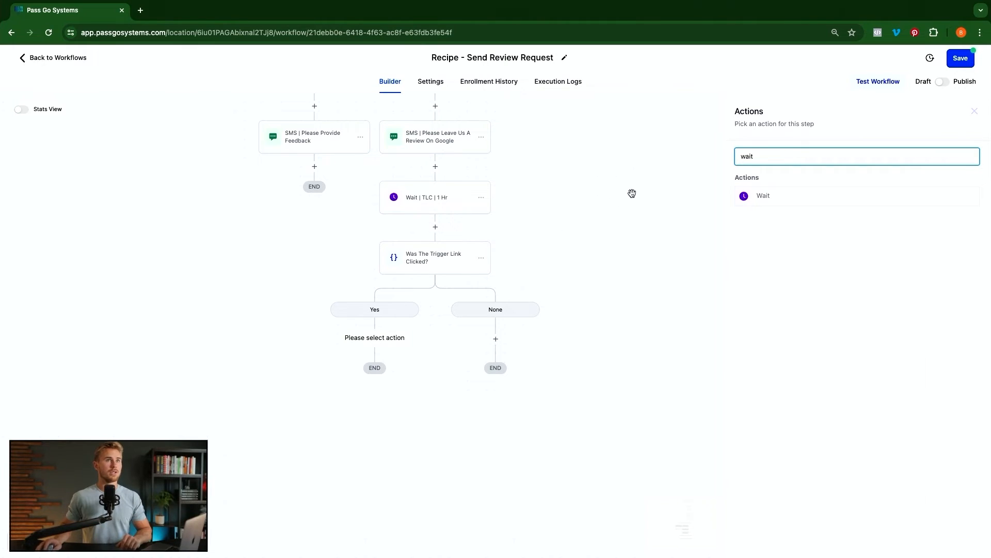
left_click(800, 199)
left_click(631, 178)
type("| 20 M")
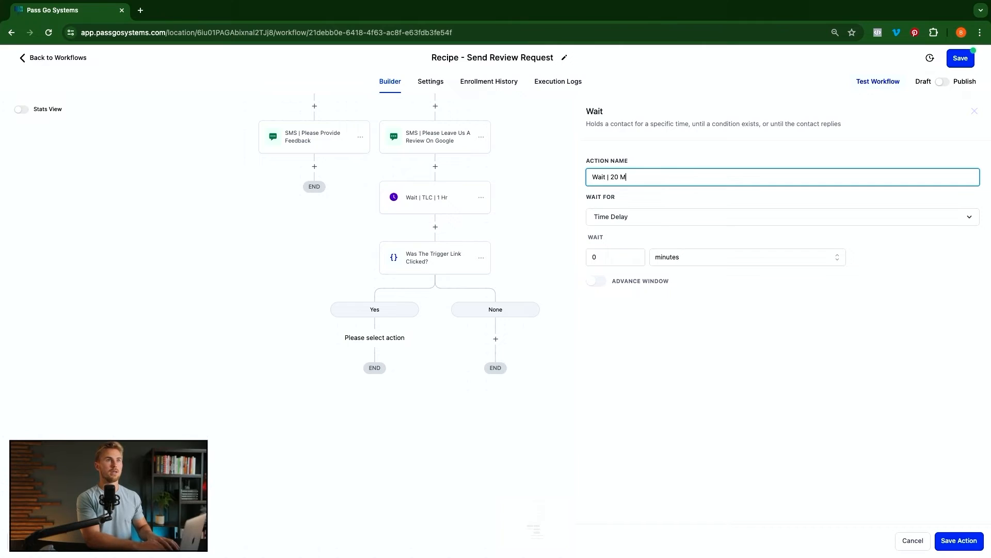
type("in")
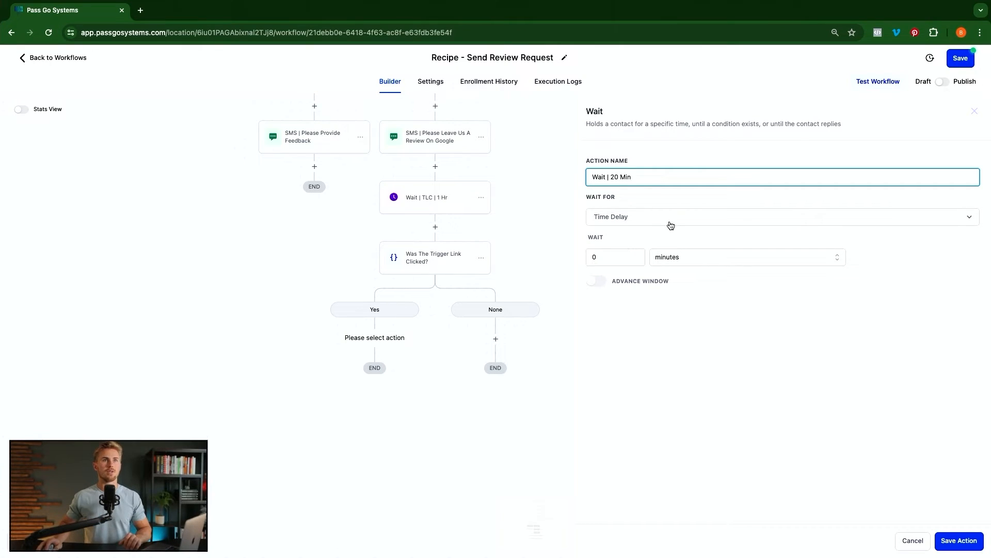
left_click(607, 260)
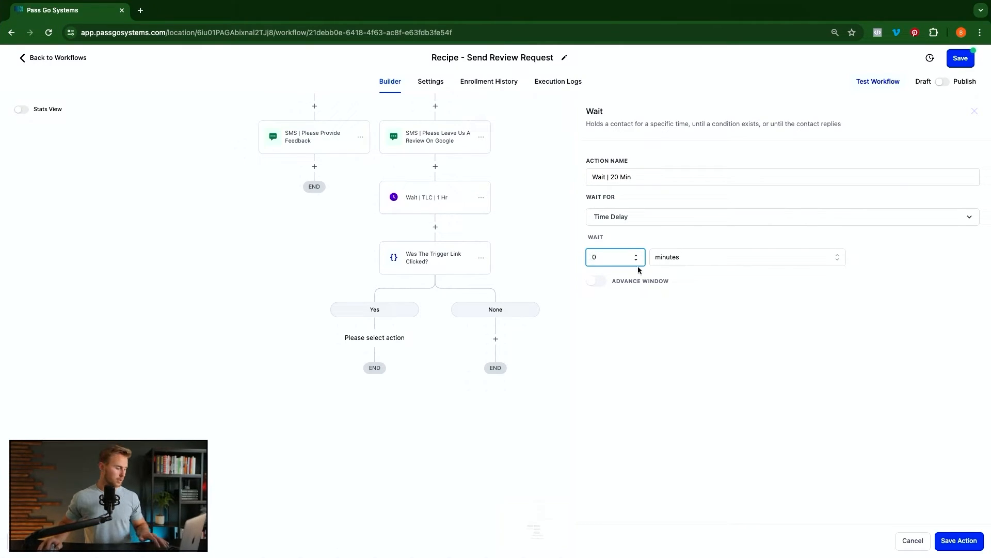
left_click(979, 542)
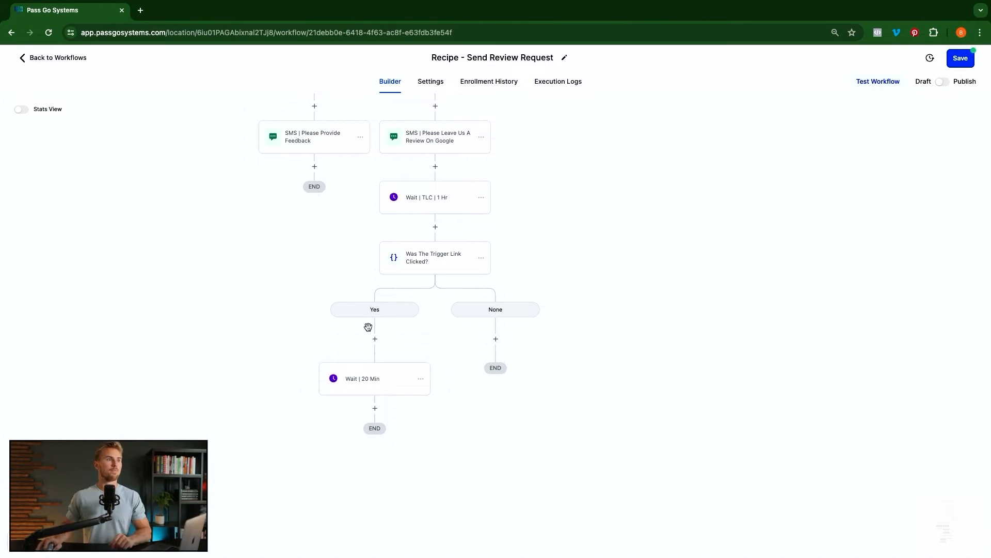
scroll(391, 398, "down", 2)
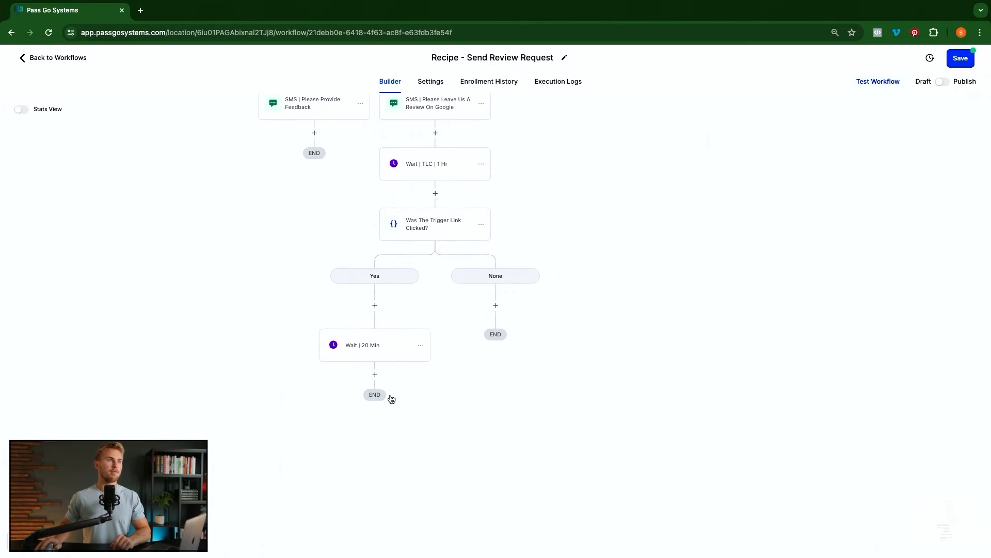
- Add an SMS: 'Hey {first name}, just checking in... Were you able to leave us a review on Google?'
left_click(378, 354)
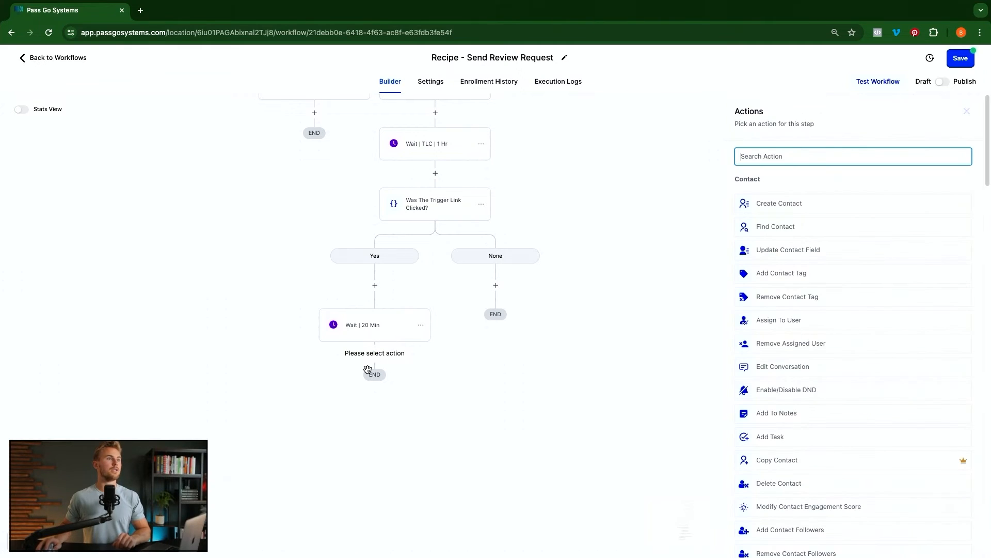
type("sma")
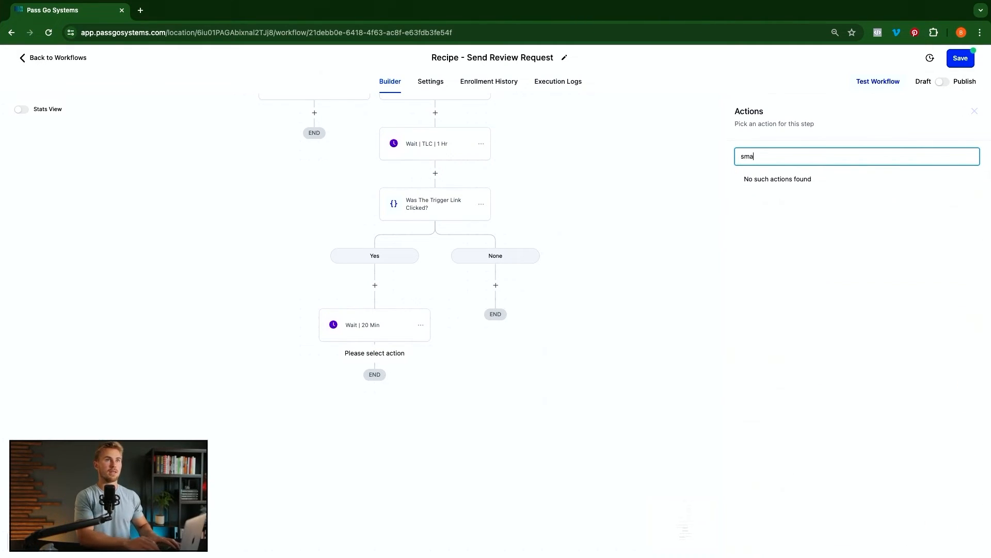
key("BackSpace")
type("s")
left_click(769, 195)
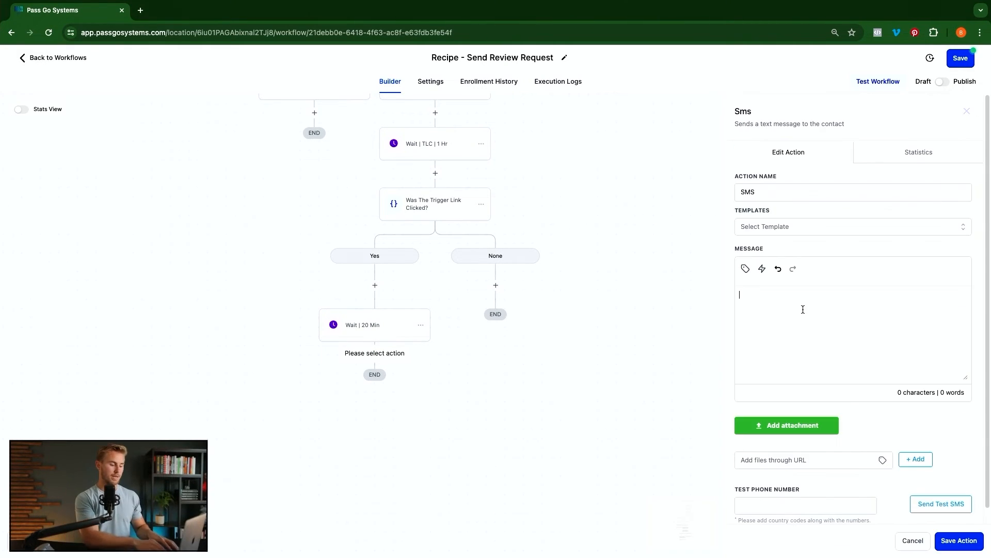
type("Hey")
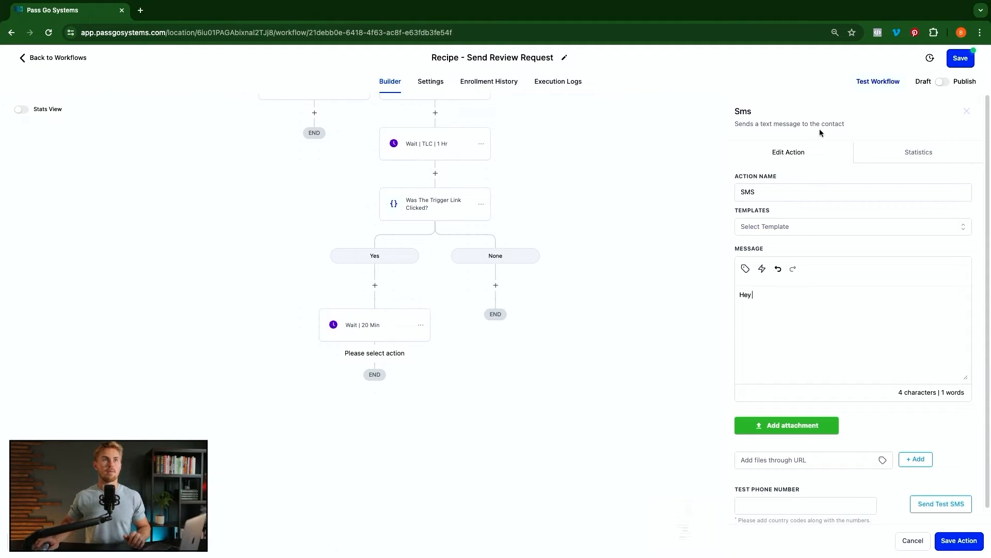
left_click(745, 268)
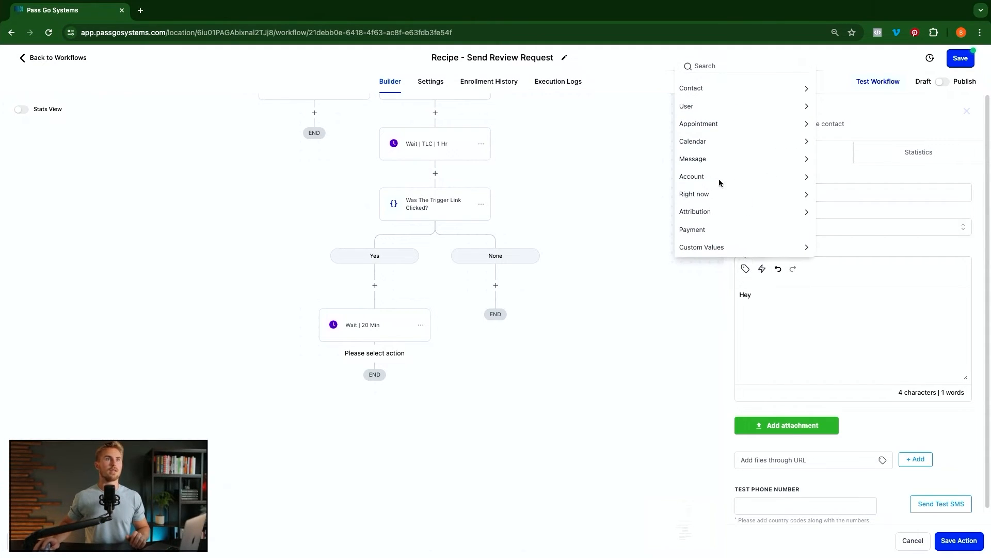
left_click(710, 89)
left_click(708, 86)
type(", just checking in... Were you able to leave us a review on Google?")
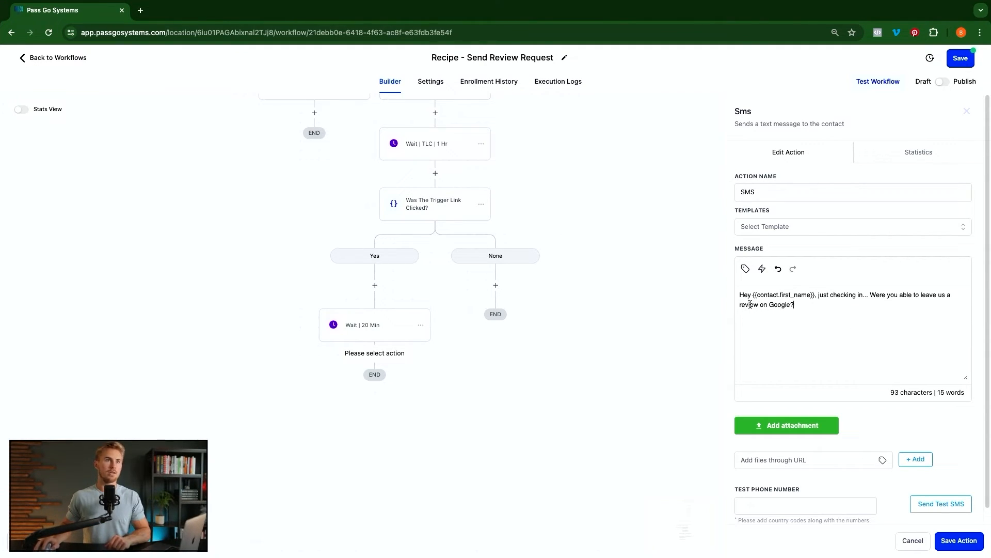
- Name the SMS step 'SMS | Were You Able To Leave Us A Review?' and save it
left_click(801, 189)
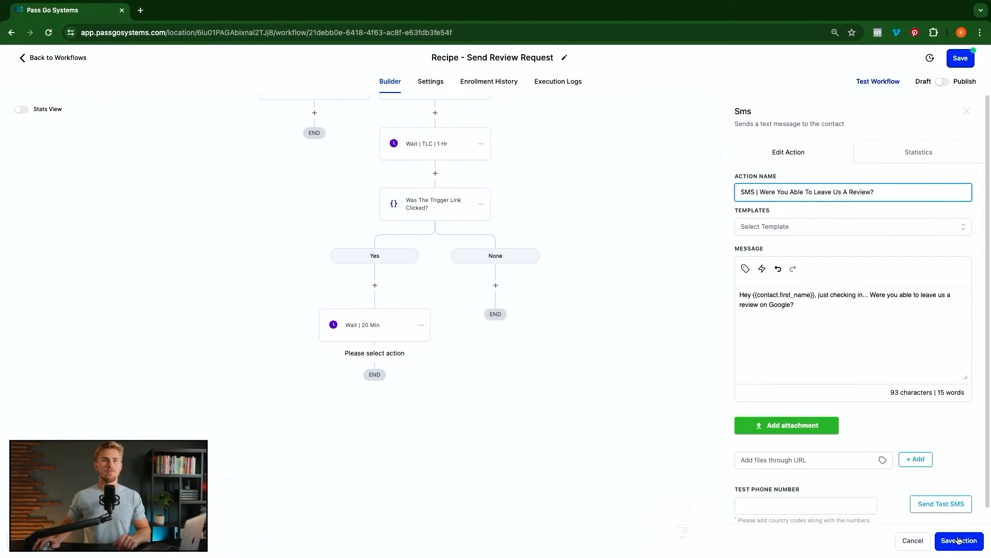
left_click(958, 540)
scroll(455, 399, "down", 2)
scroll(455, 399, "down", 1)
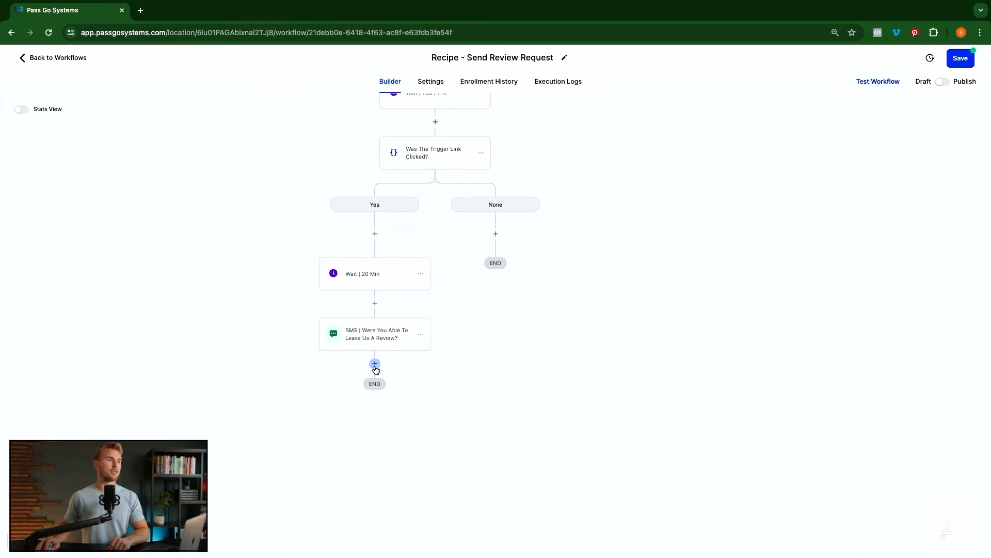
- Add a Wait for the contact's reply to the follow-up SMS with a 24-hour timeout
left_click(375, 364)
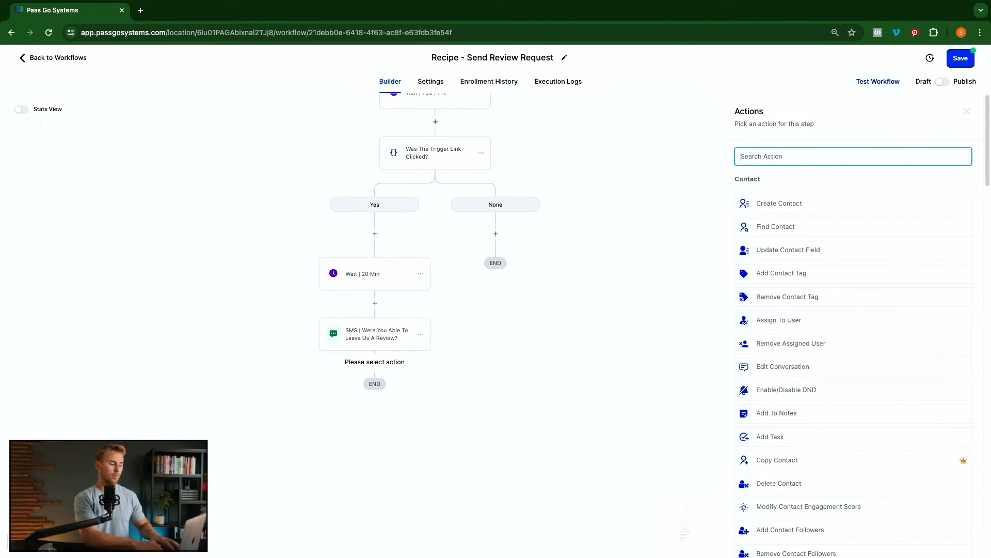
type("wait")
left_click(759, 257)
left_click(640, 221)
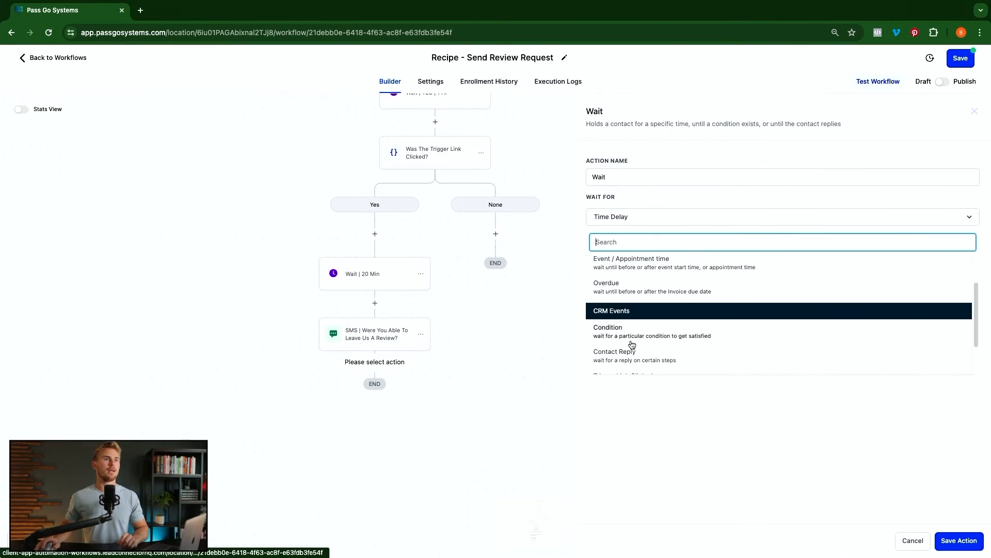
left_click(629, 354)
left_click(635, 255)
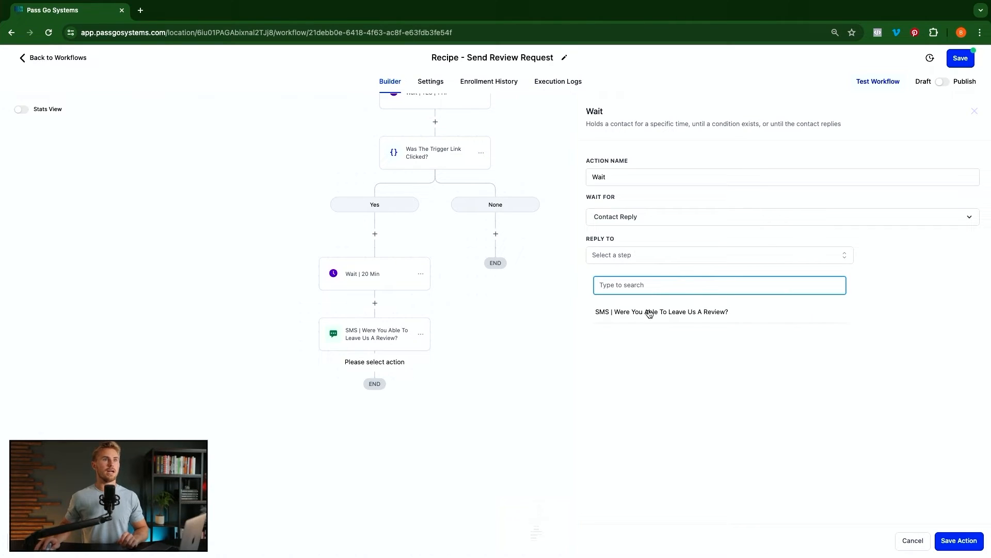
left_click(695, 313)
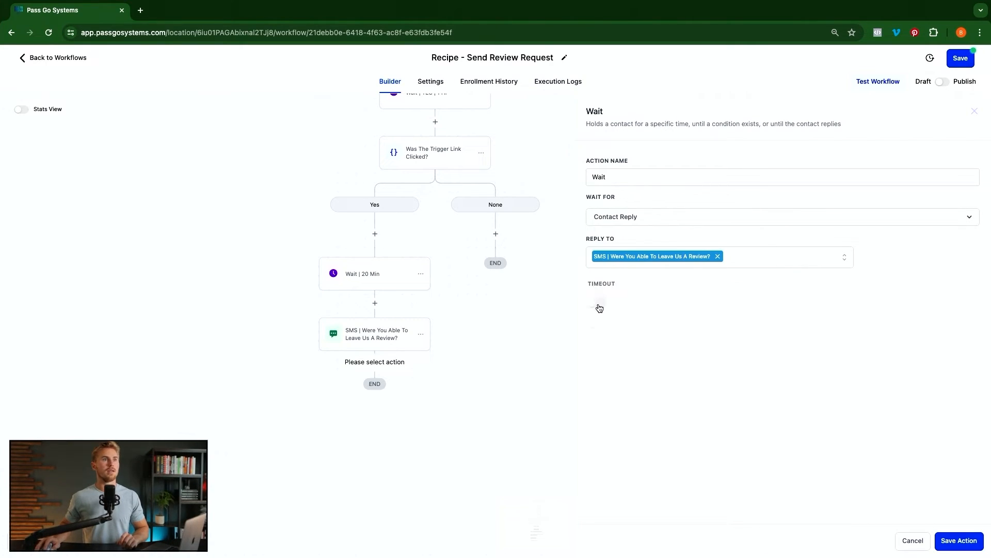
left_click(598, 304)
left_click(599, 323)
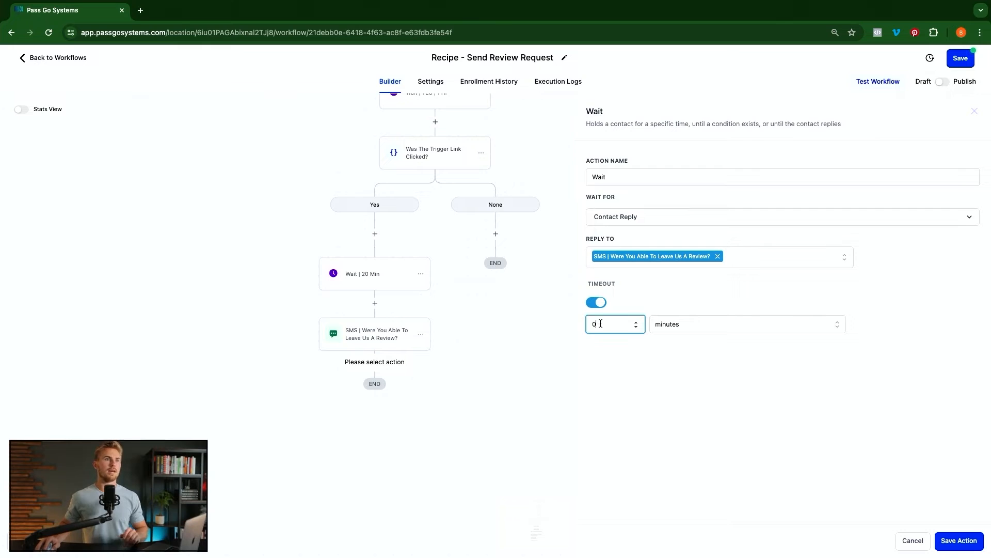
double_click(600, 323)
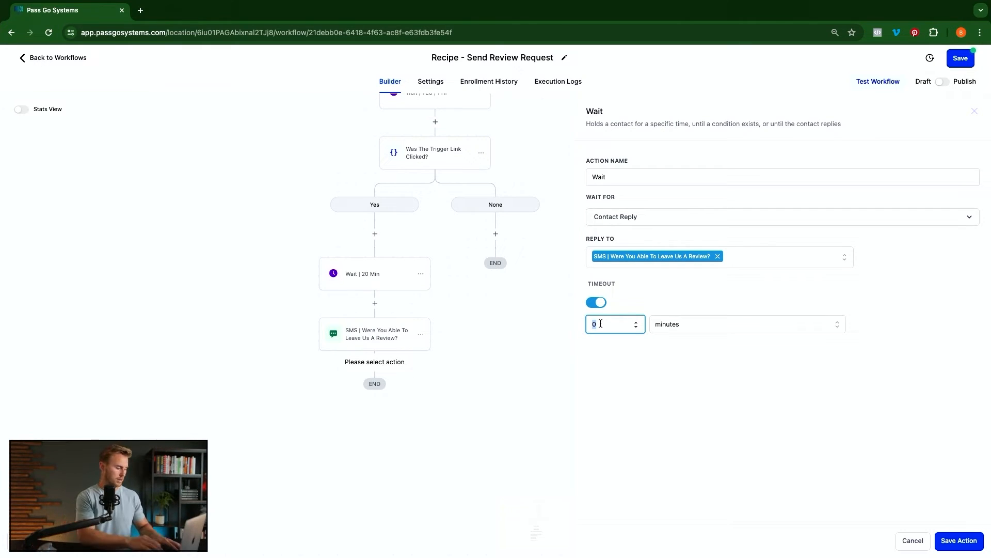
type("24")
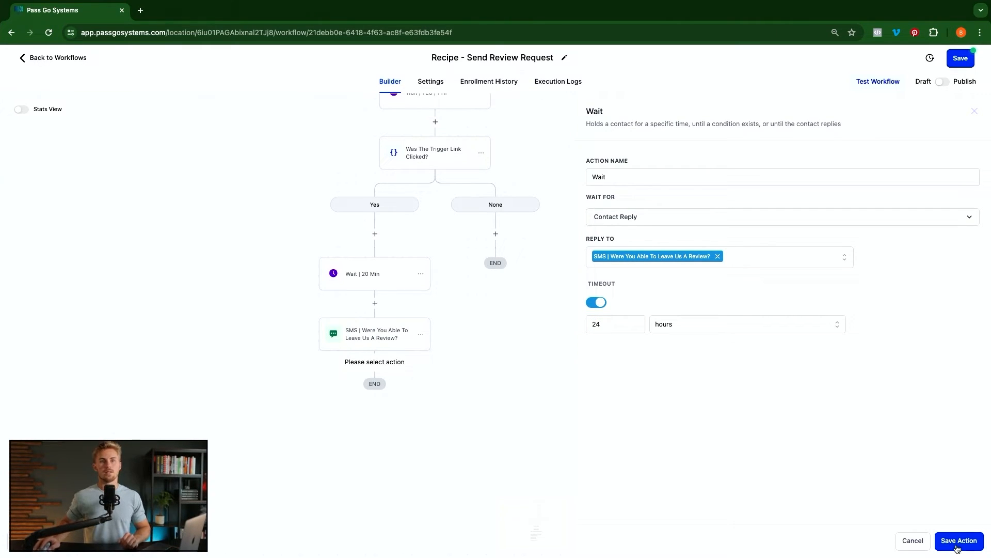
left_click(958, 541)
- Rename the wait to 'Wait | Contact Reply | 24 Hrs' and begin adding an If / Else step below
left_click(376, 399)
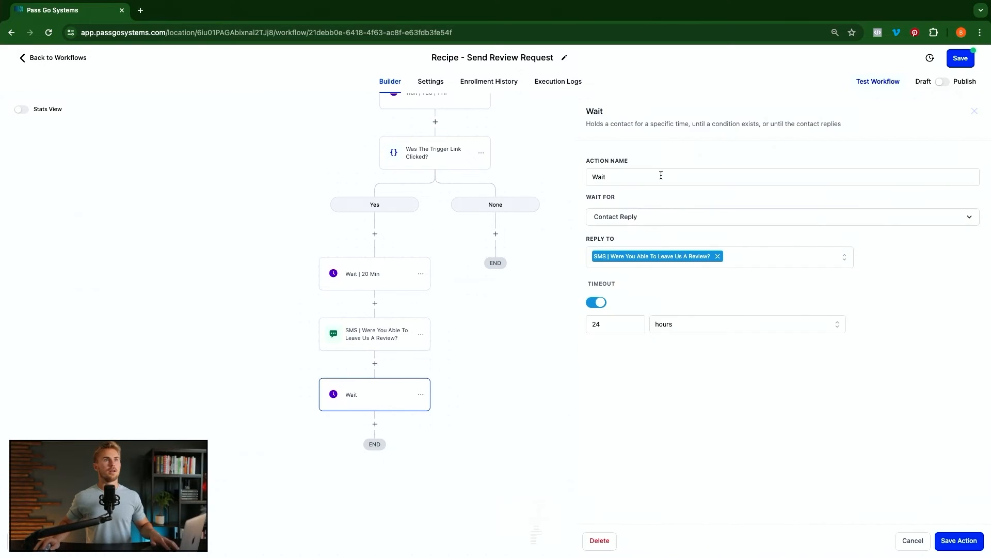
left_click(660, 176)
type("| Contact Reply | 24 |Hr")
type("s")
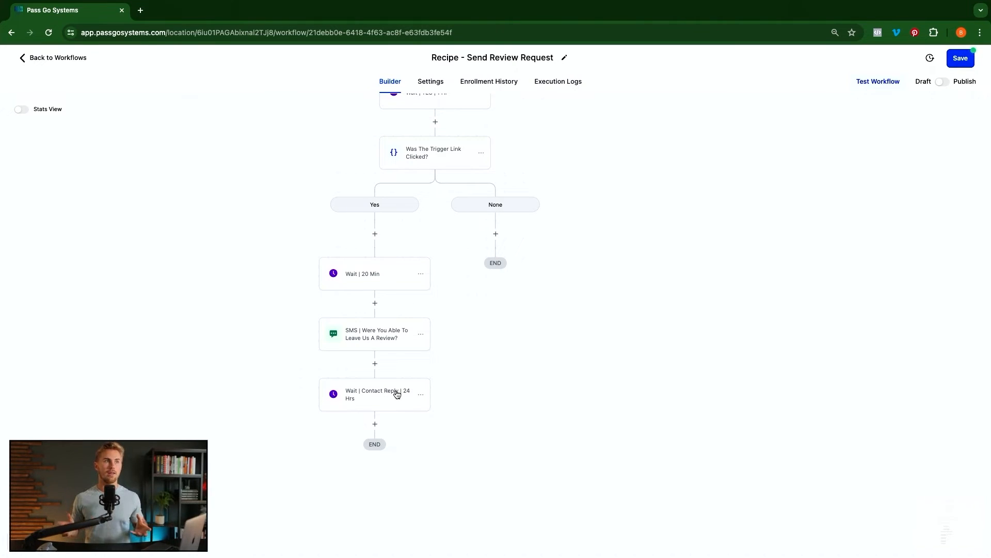
scroll(397, 392, "down", 3)
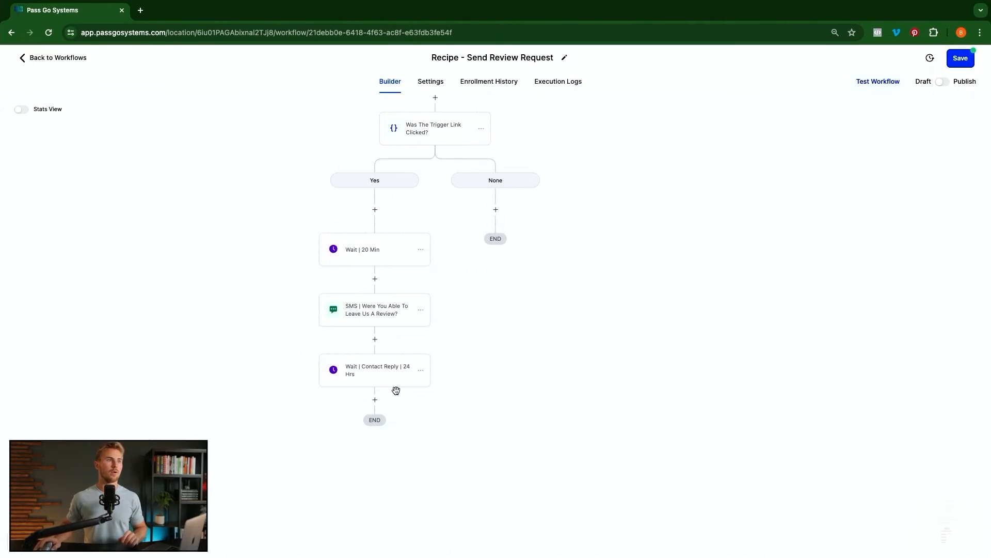
left_click(375, 357)
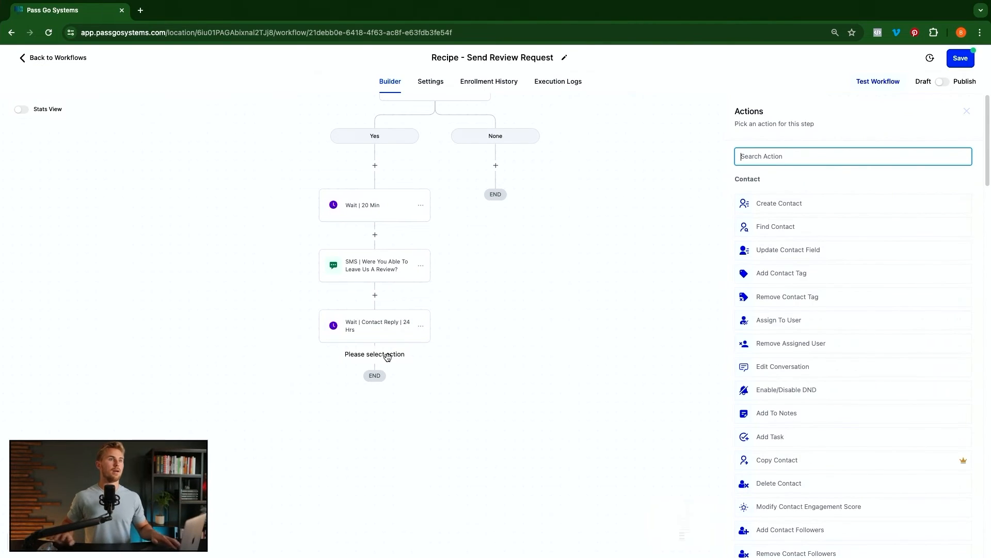
type("if")
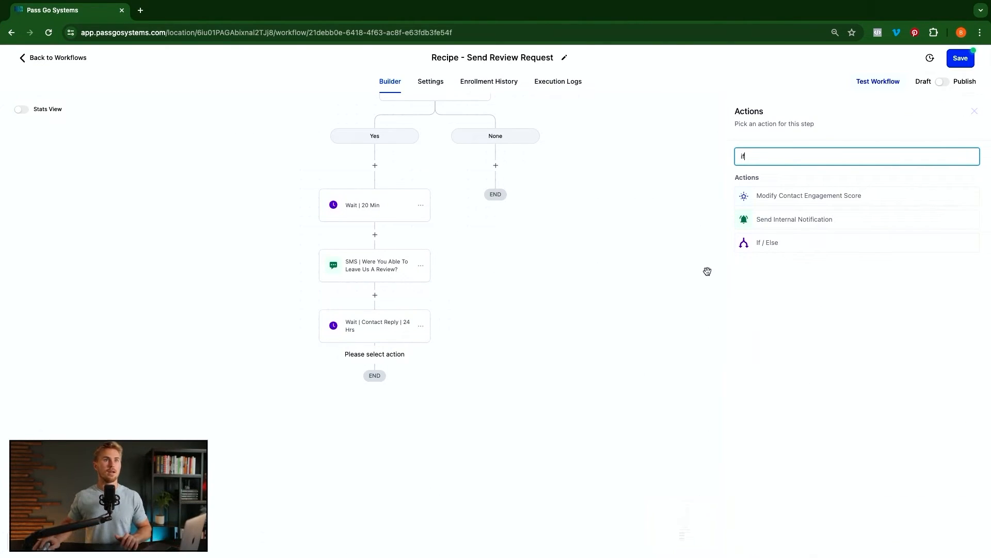
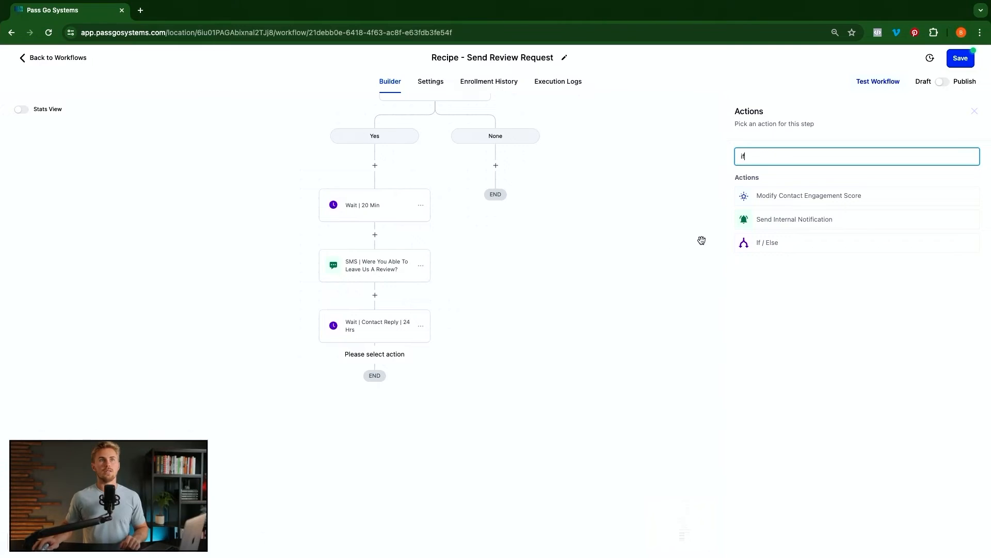
- Add an If / Else step named 'Did The Contact Reply?' with a first branch named 'Yes, Positive'
left_click(765, 250)
double_click(657, 179)
type("Did The Copn")
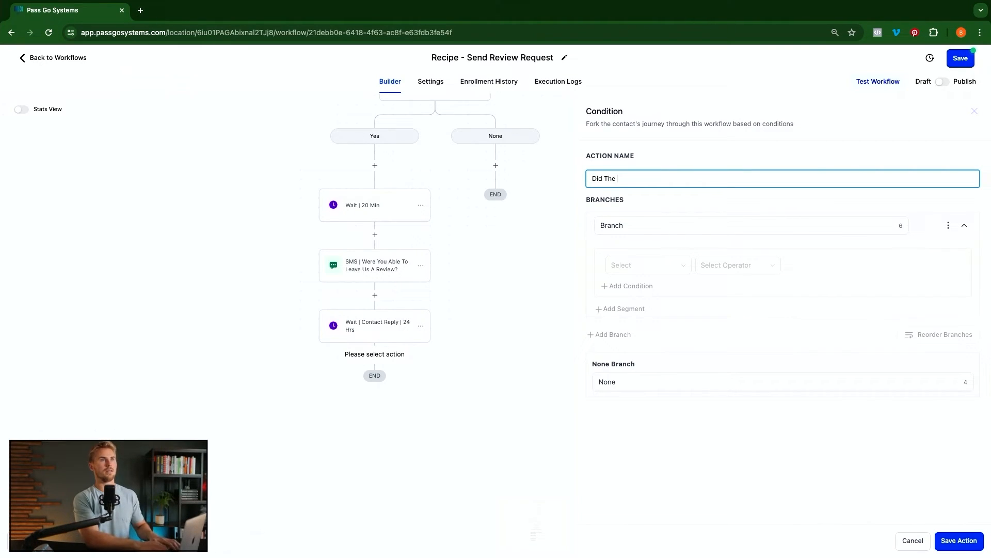
key("BackSpace")
key("BackSpace")
type("ntact Reply?")
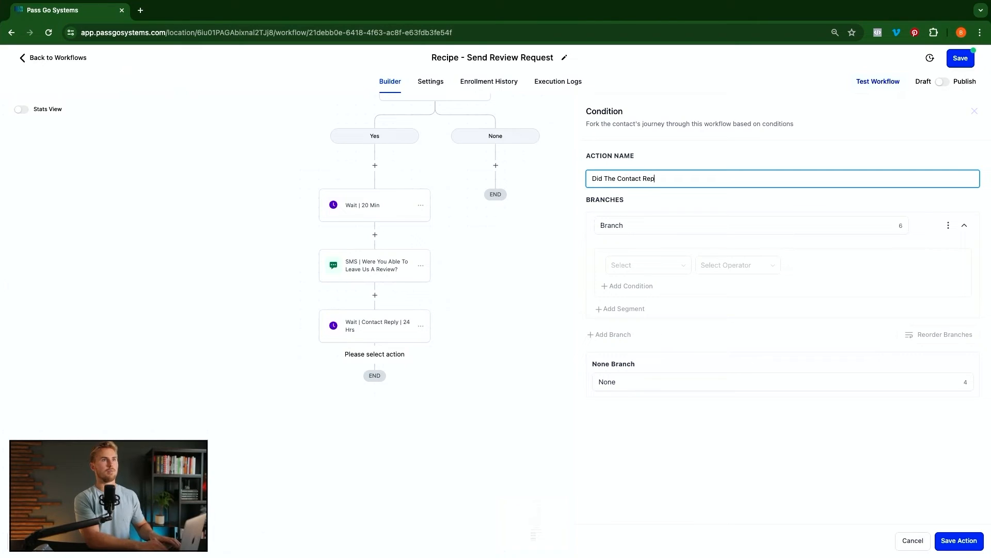
double_click(653, 224)
type("Yes, Positive")
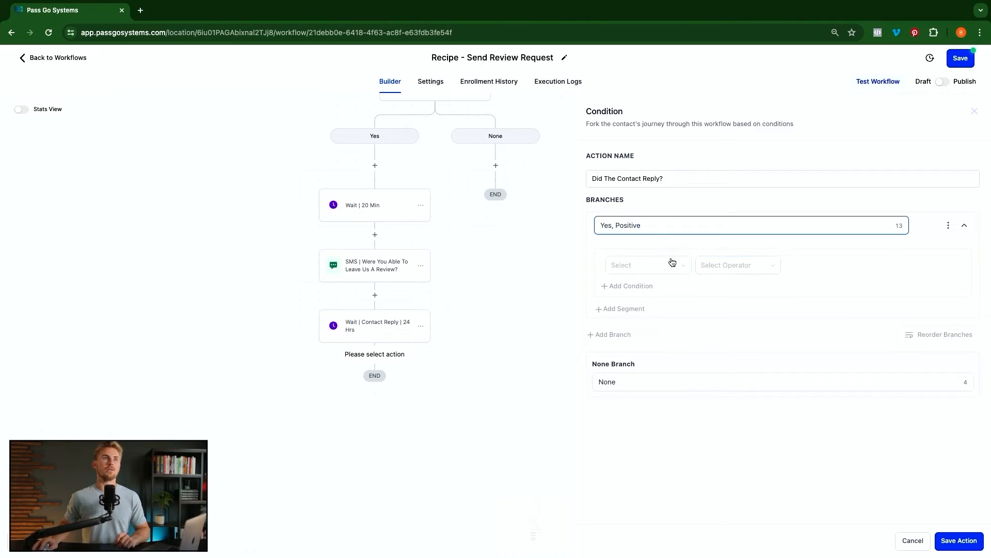
- Make the 'Yes, Positive' branch require Contact Reply Intent type Is Positive/Yes
left_click(661, 270)
left_click(640, 317)
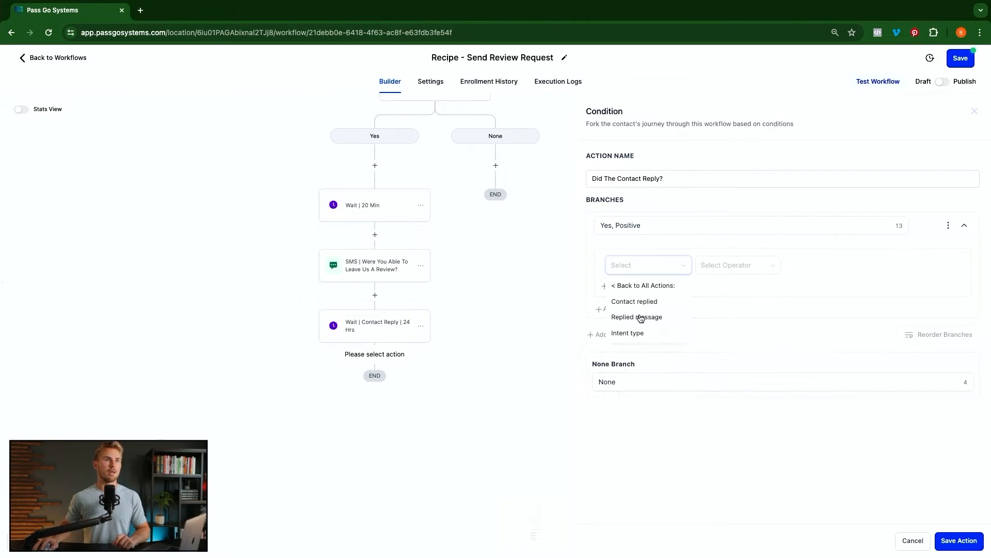
left_click(634, 333)
left_click(739, 265)
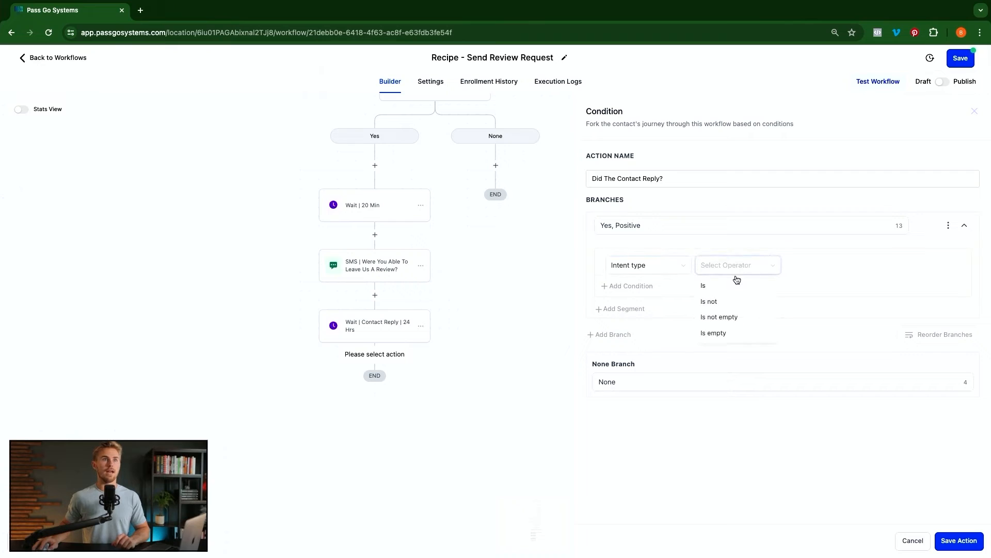
left_click(705, 286)
left_click(820, 288)
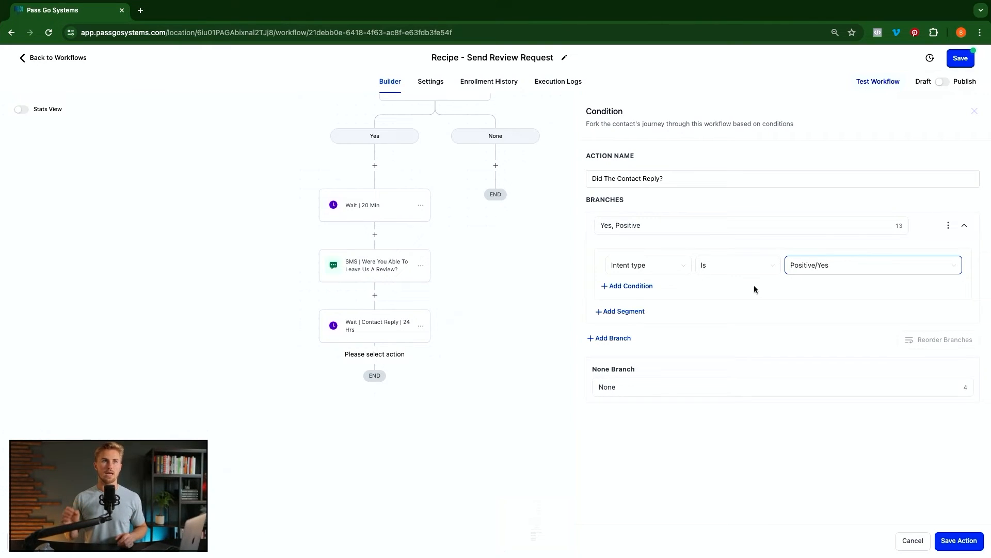
- Try a second Replied message Contains condition on the branch, then remove it
left_click(630, 287)
left_click(674, 340)
left_click(632, 386)
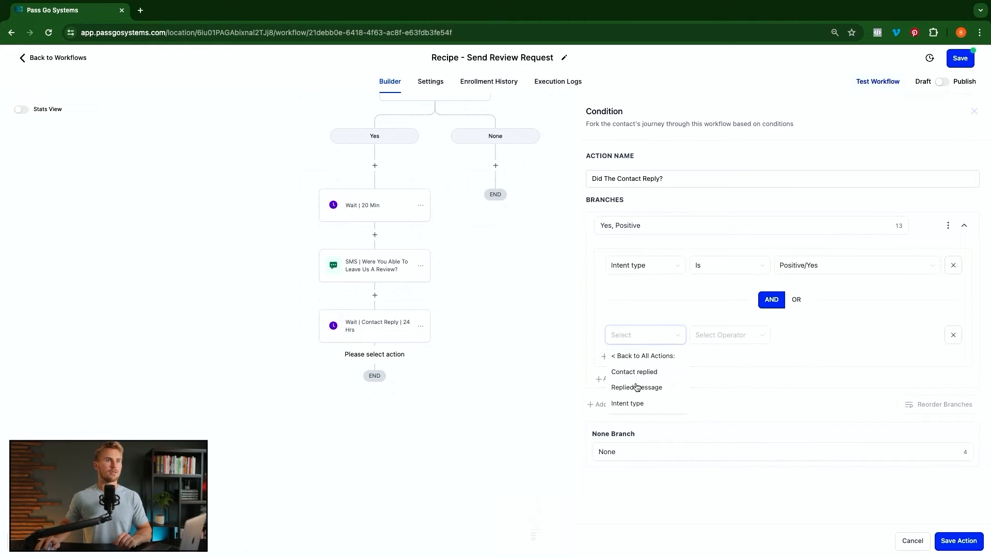
left_click(619, 388)
left_click(718, 336)
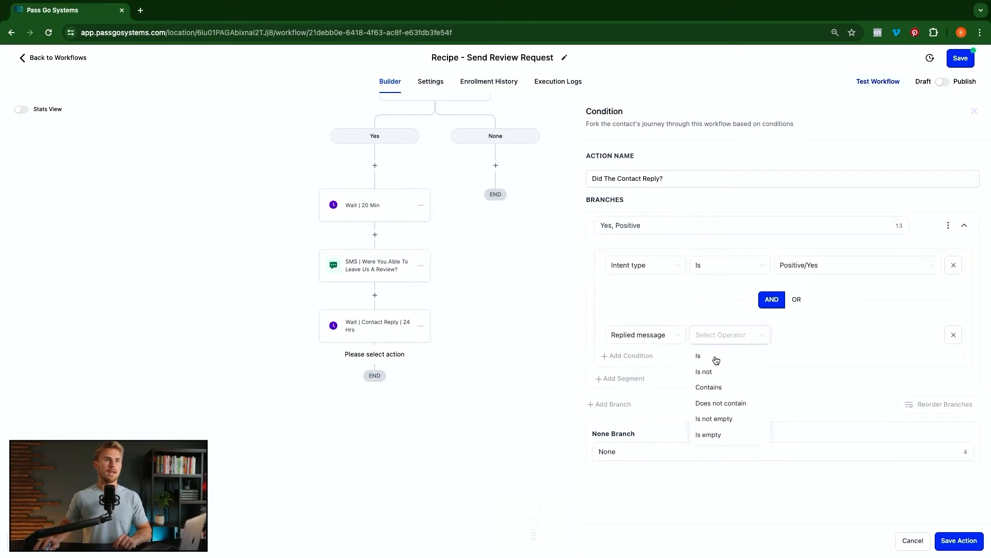
left_click(710, 357)
left_click(713, 337)
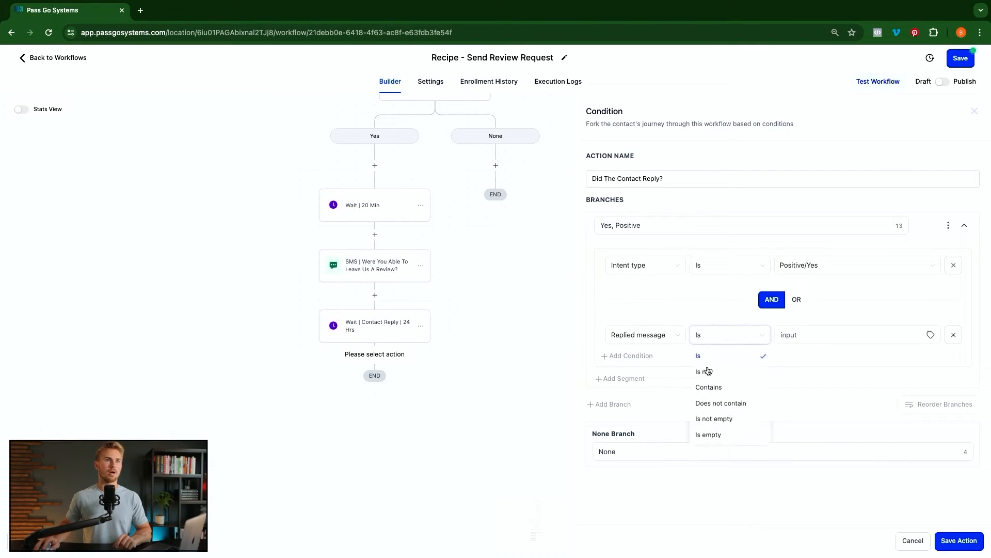
left_click(715, 386)
left_click(817, 335)
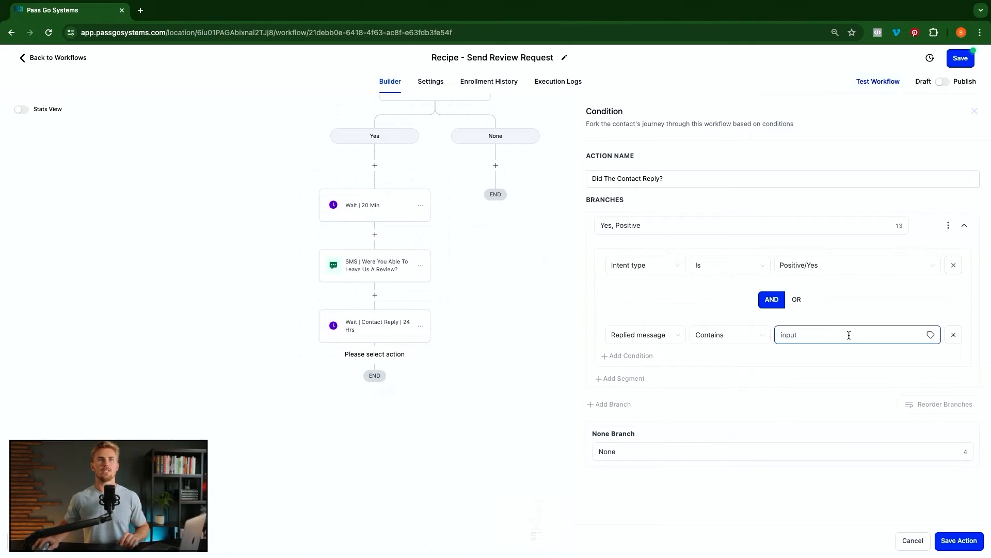
left_click(954, 334)
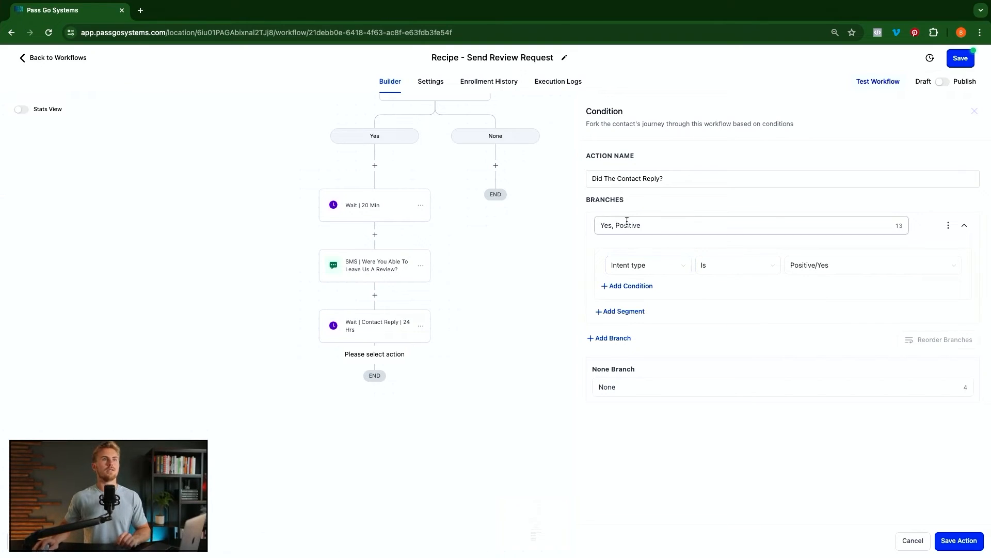
- Add a second branch to the condition named 'Yes, Negative'
left_click(609, 338)
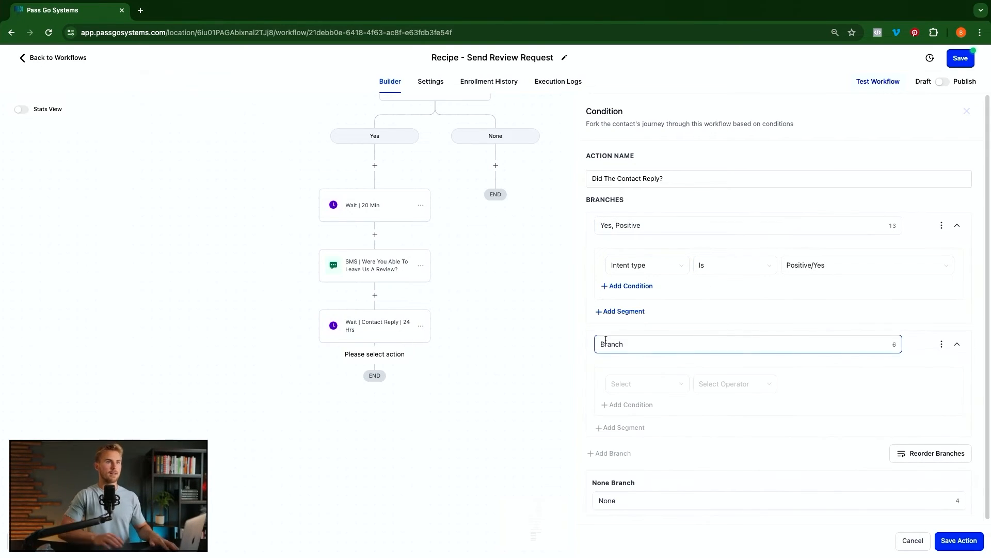
double_click(605, 343)
type("Y")
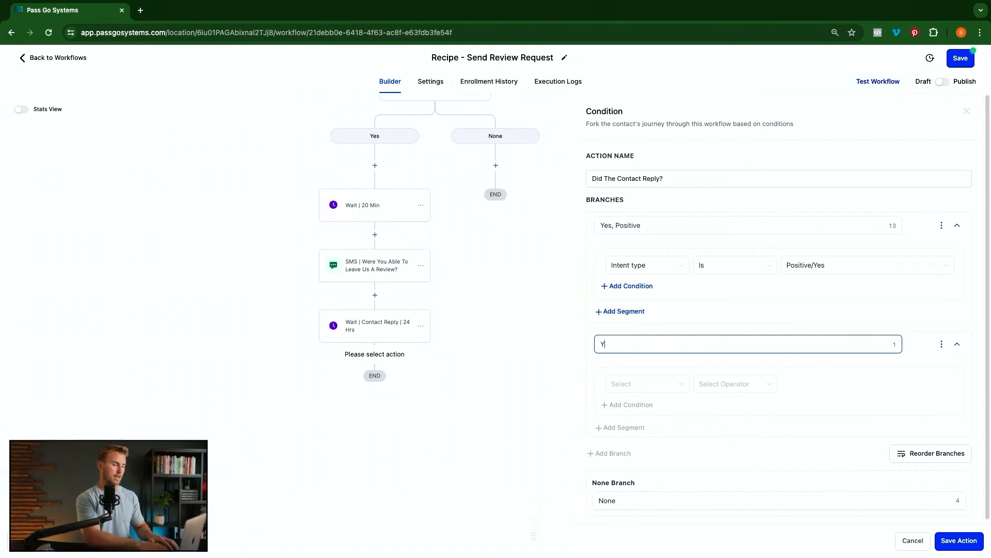
type("es, Negative")
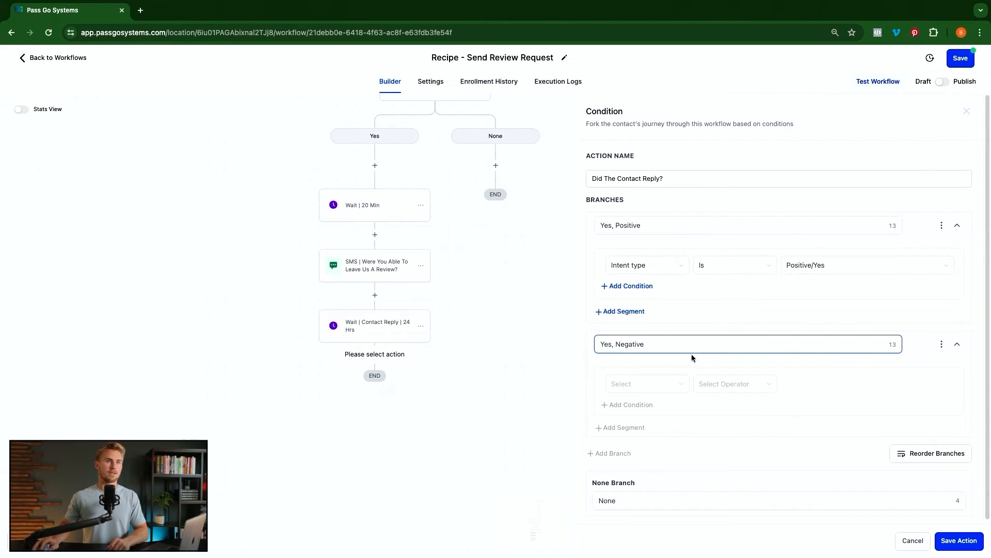
scroll(691, 393, "down", 1)
- Make 'Yes, Negative' require Contact Reply Intent type Is Negative/No and save the condition
left_click(647, 385)
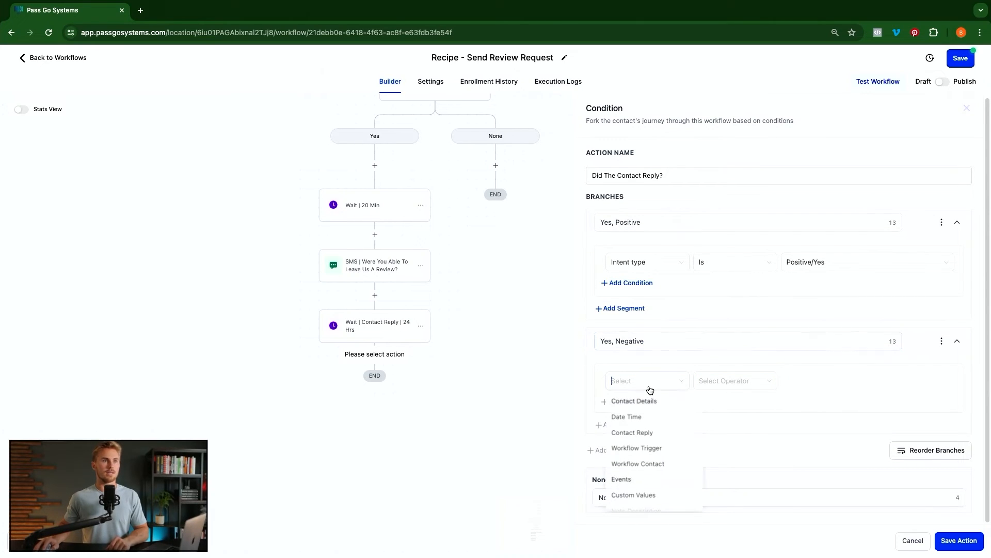
left_click(636, 431)
left_click(639, 449)
left_click(743, 381)
left_click(708, 402)
left_click(826, 382)
left_click(819, 416)
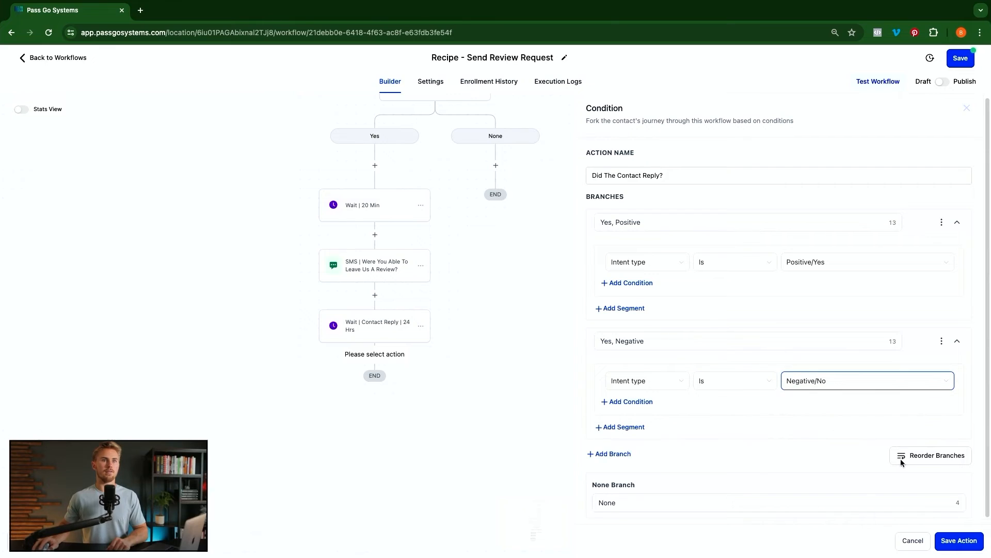
left_click(959, 540)
scroll(485, 369, "down", 5)
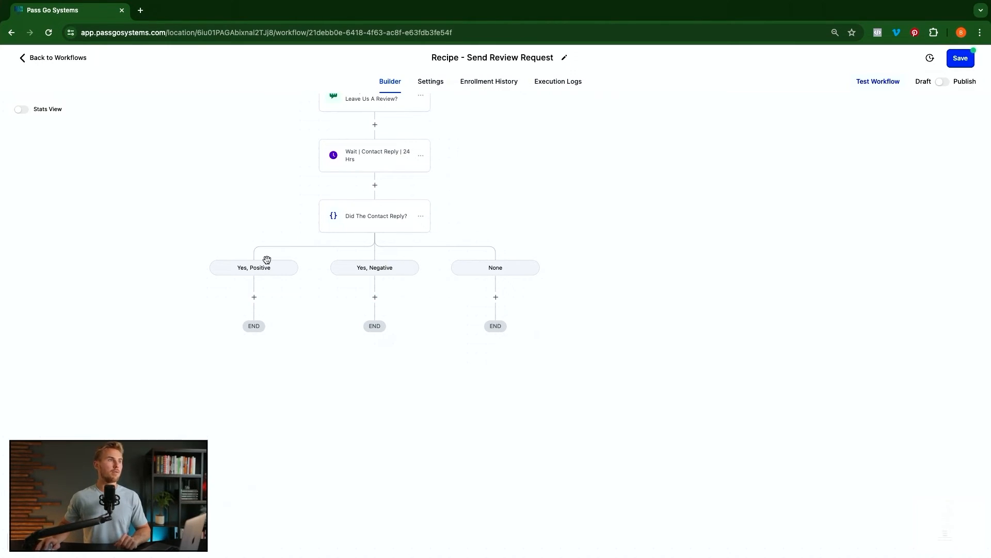
- Under Yes, Positive, add a Create/Update Opportunity step: Review Pipeline, Review Received stage, status won
left_click(254, 298)
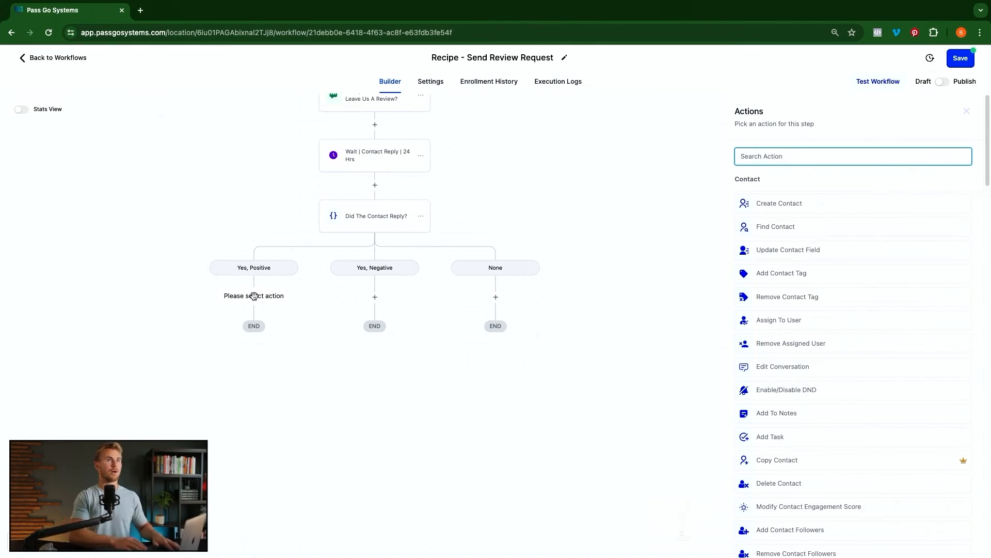
type("cre")
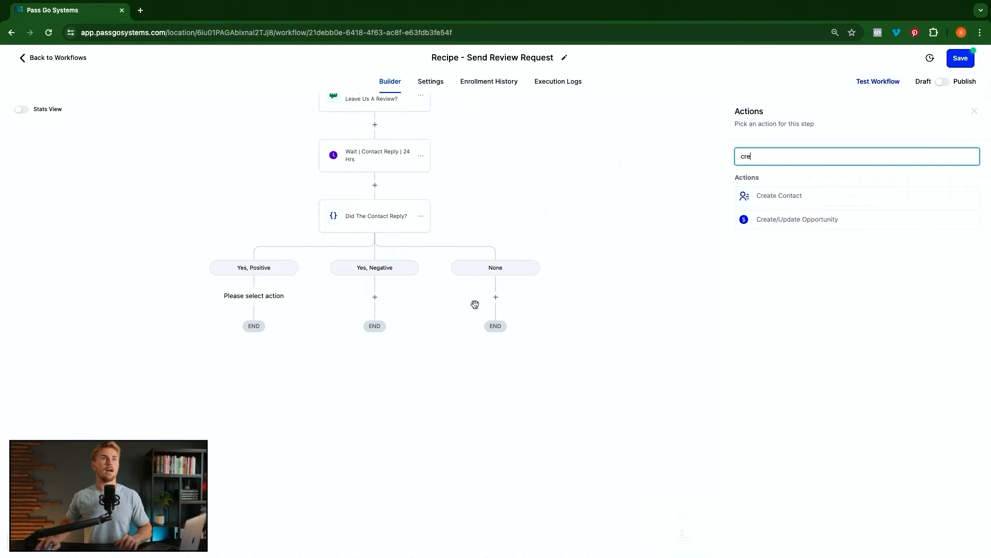
left_click(780, 221)
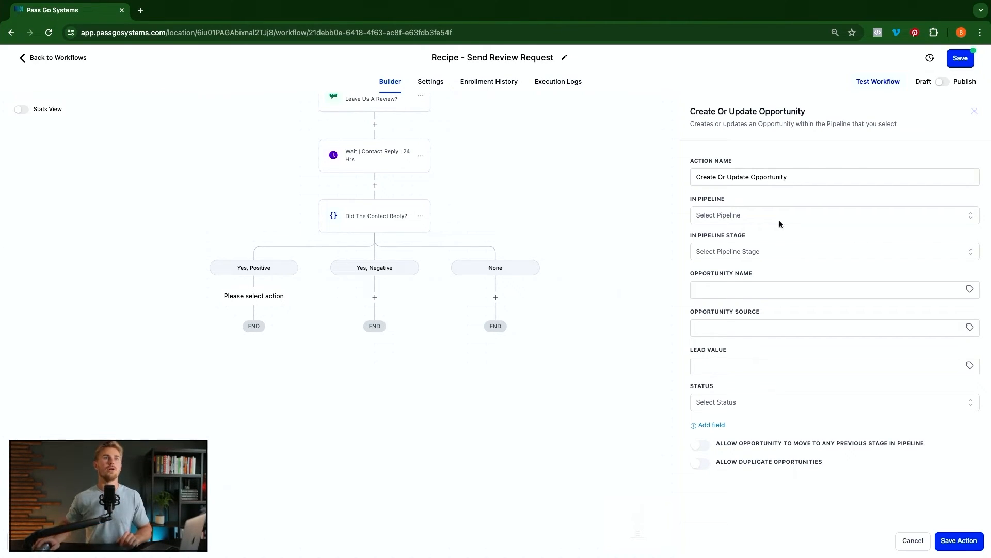
left_click(761, 219)
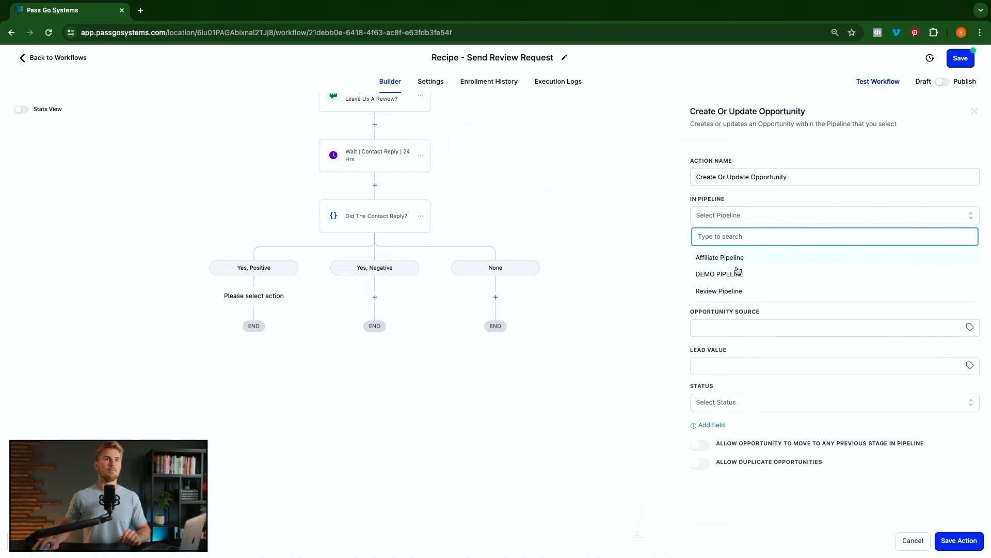
left_click(723, 292)
left_click(737, 253)
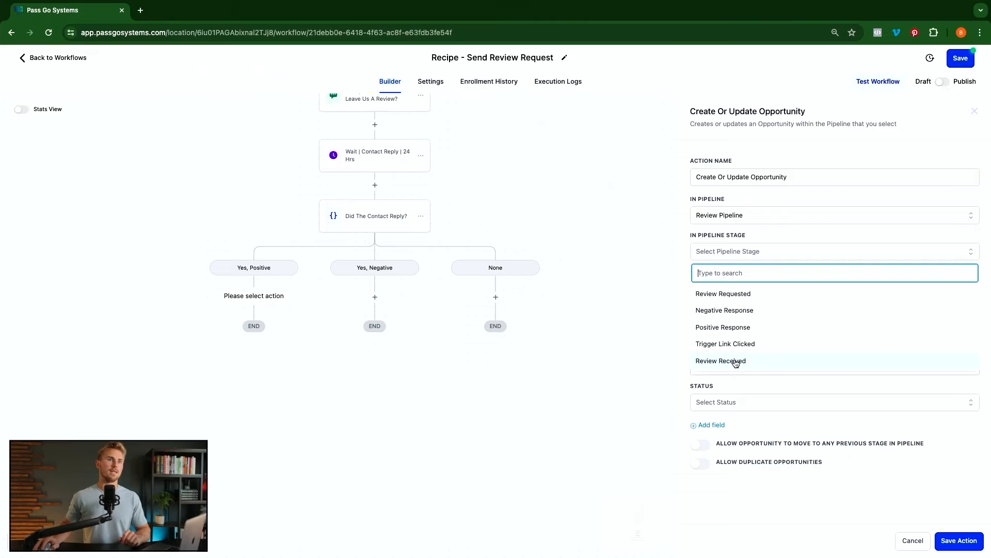
left_click(736, 363)
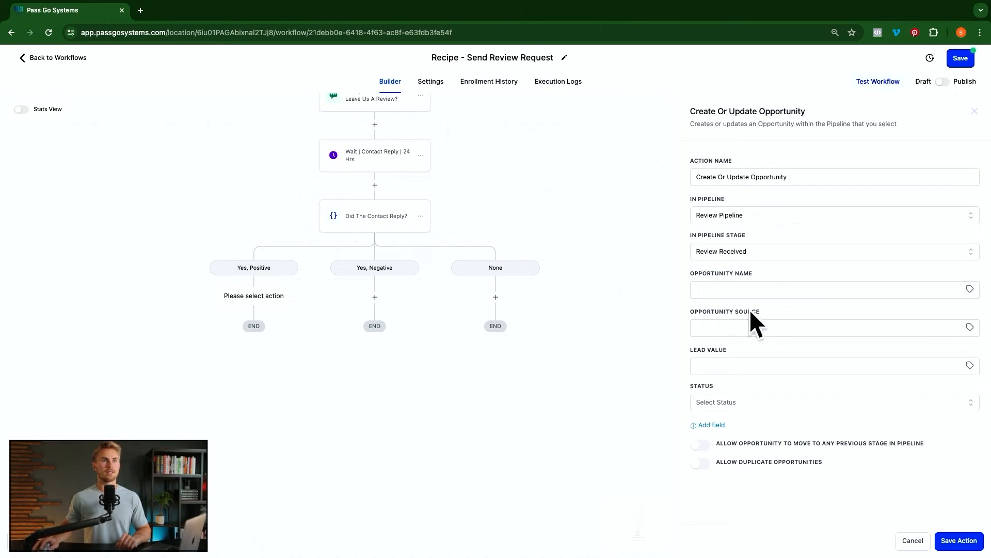
left_click(726, 408)
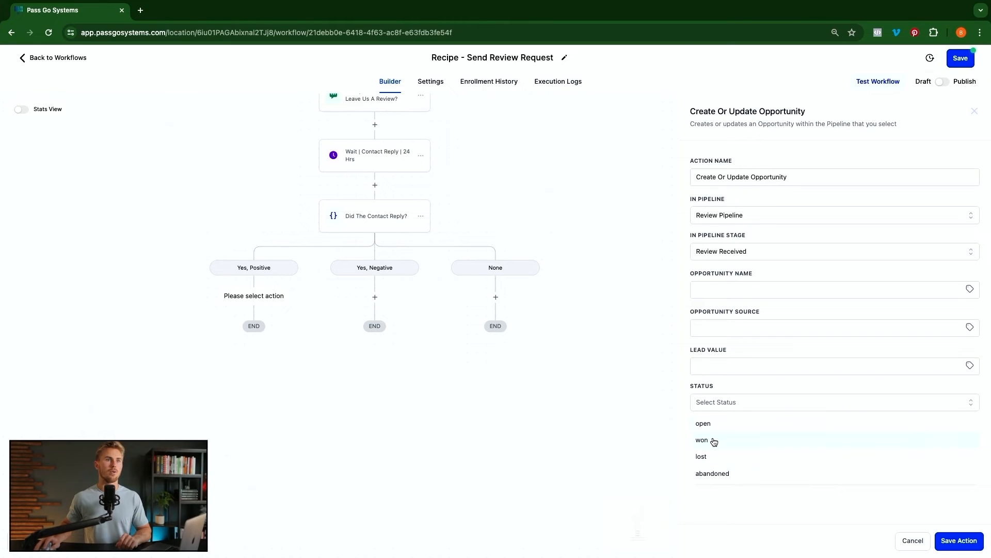
left_click(714, 441)
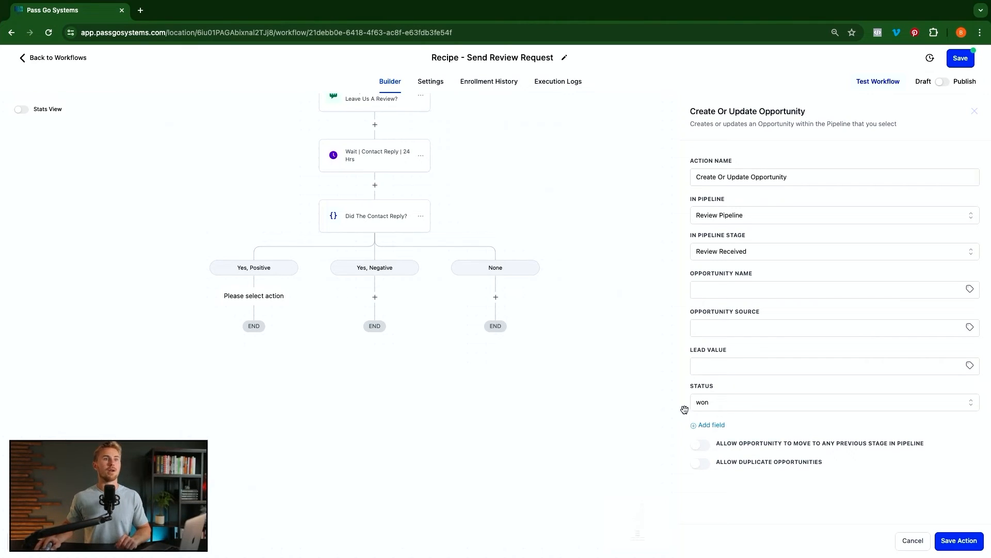
left_click(958, 540)
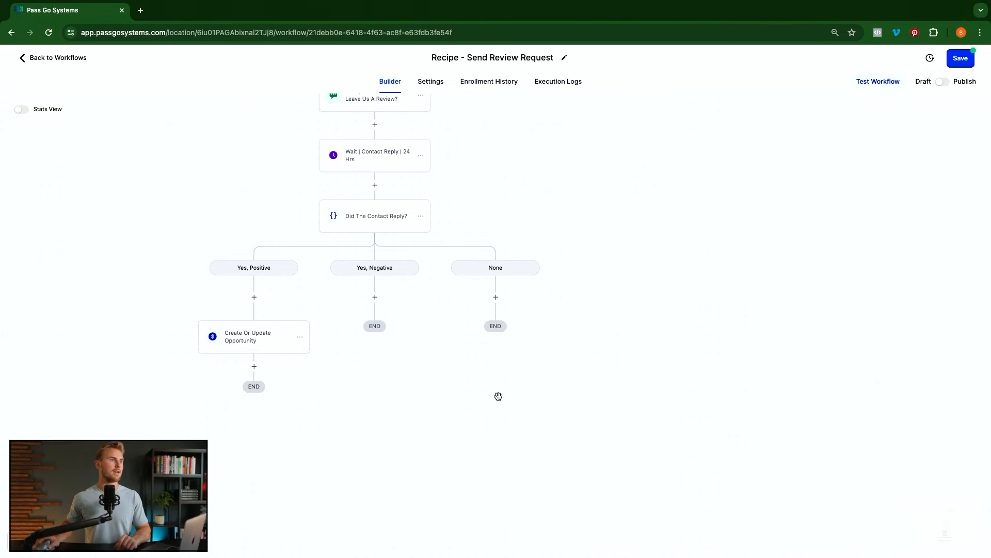
- After the opportunity step, add an 'SMS | Thanks' text saying 'Thanks! You rock!!'
left_click(254, 367)
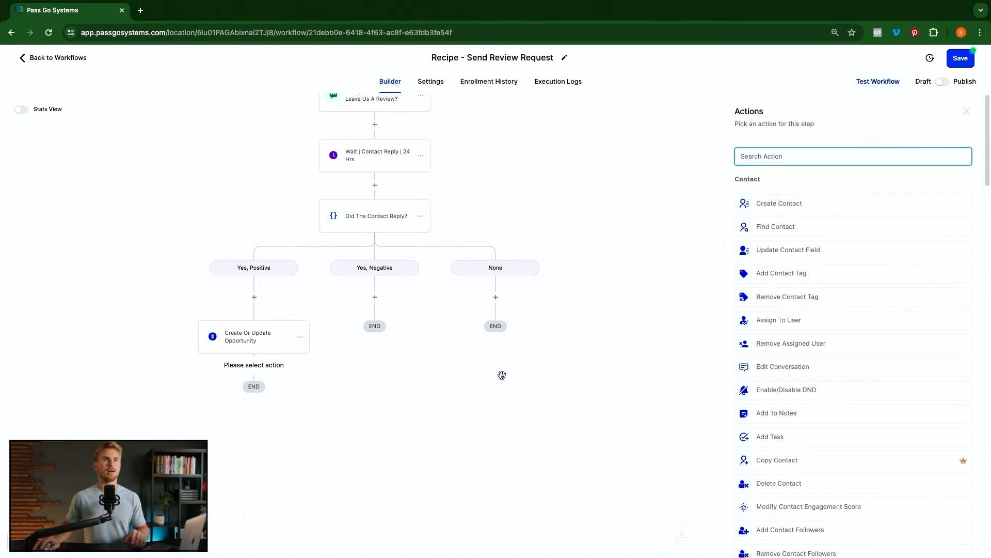
type("sms")
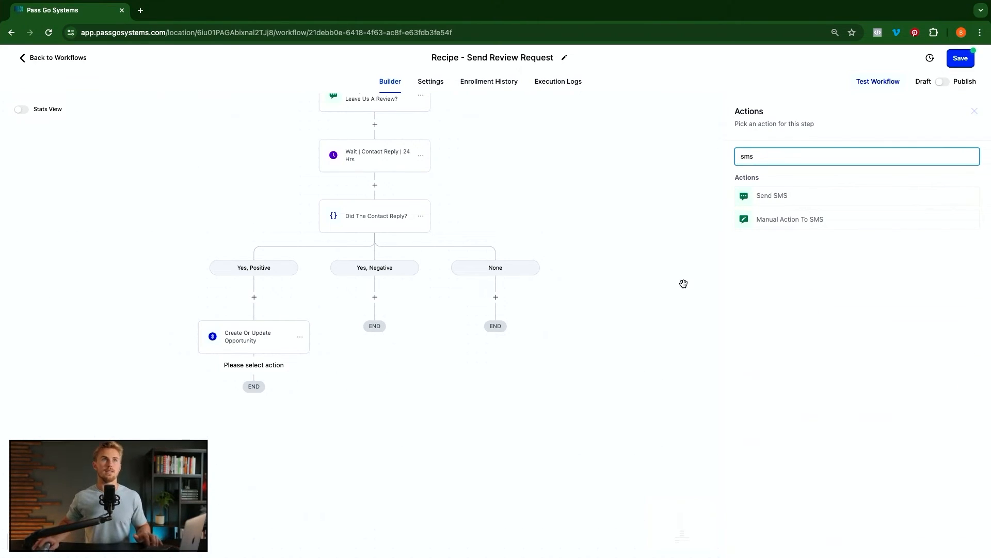
left_click(809, 192)
type("Thanks! You rock!!")
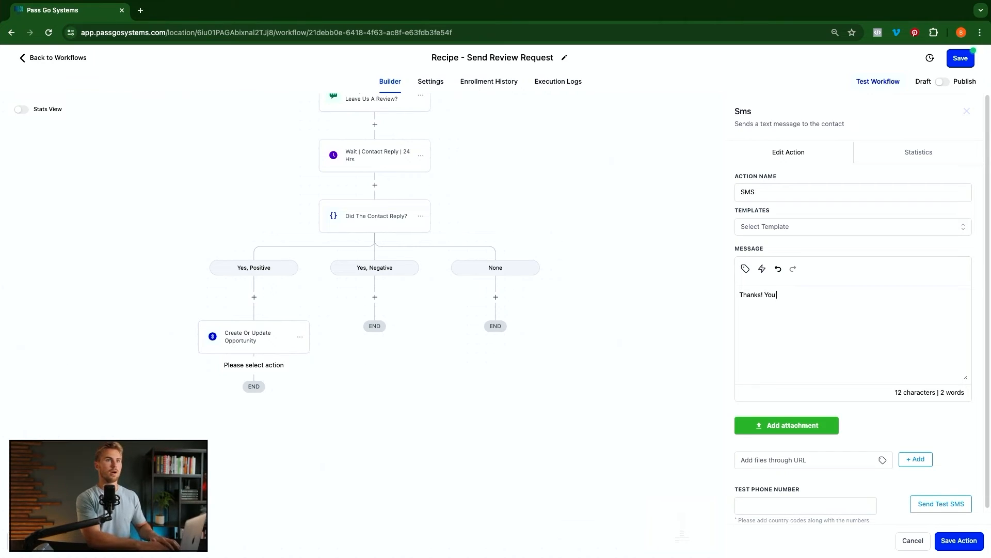
left_click(826, 191)
type("| Thanks")
left_click(964, 540)
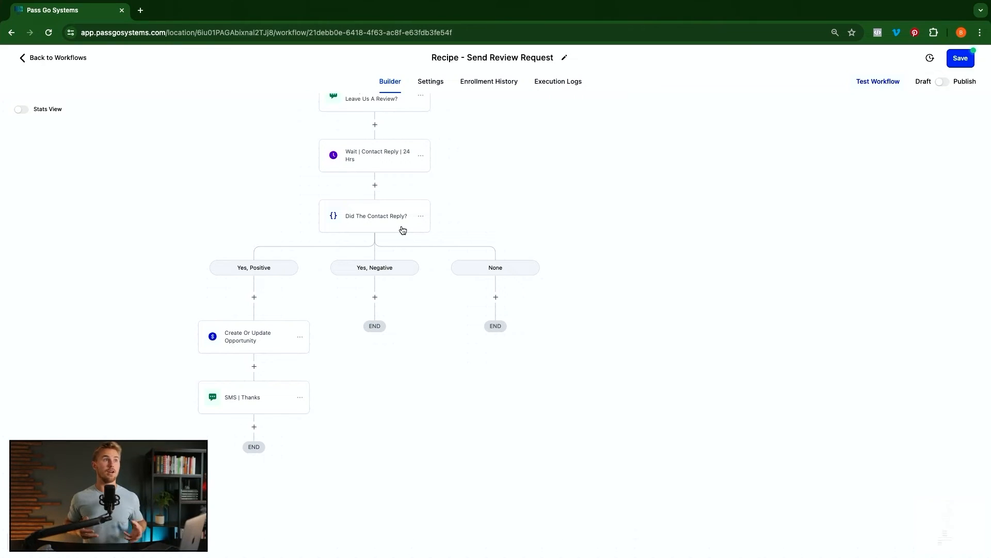
- Add a 1-minute Wait step under the Yes, Negative branch and save it
left_click(375, 298)
type("wai")
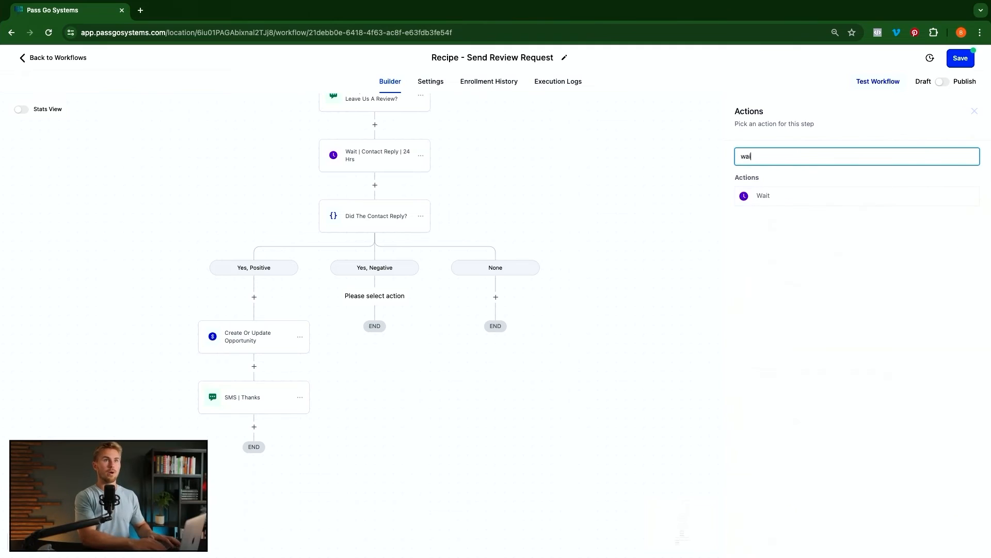
left_click(788, 200)
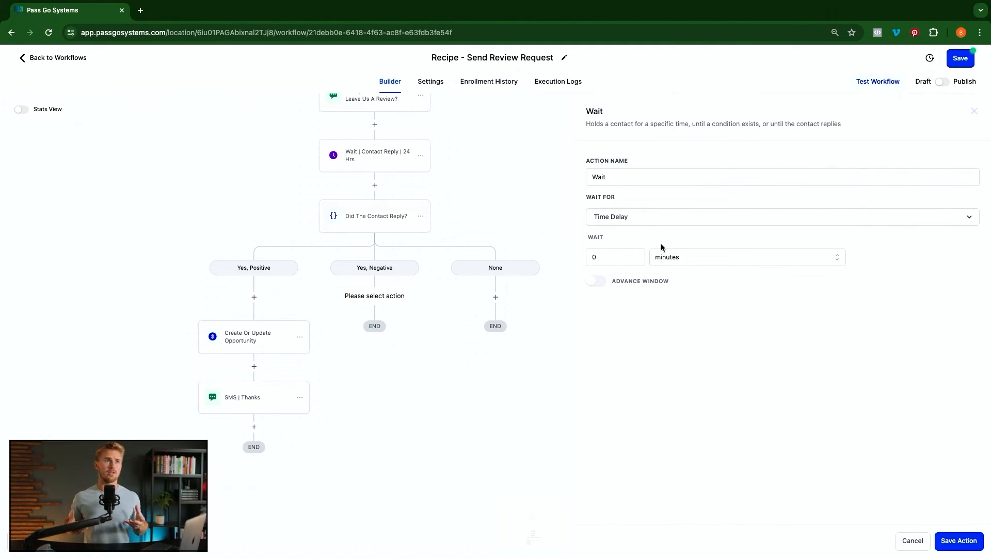
double_click(615, 258)
type("1")
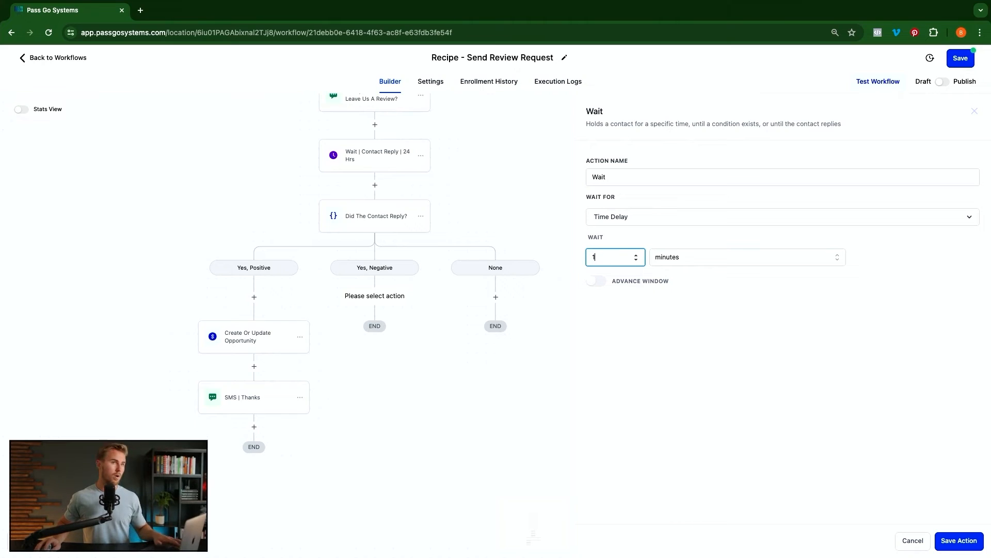
left_click(643, 177)
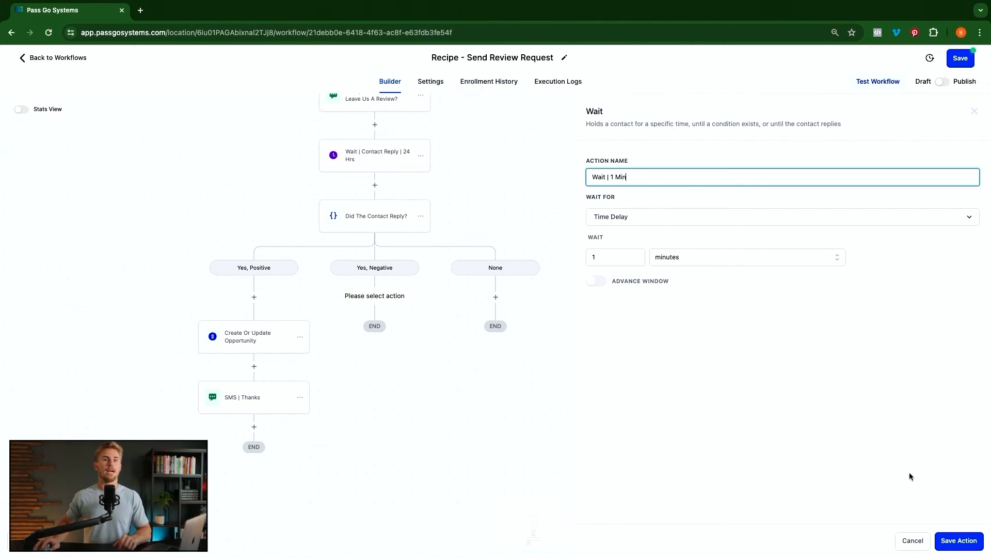
left_click(974, 547)
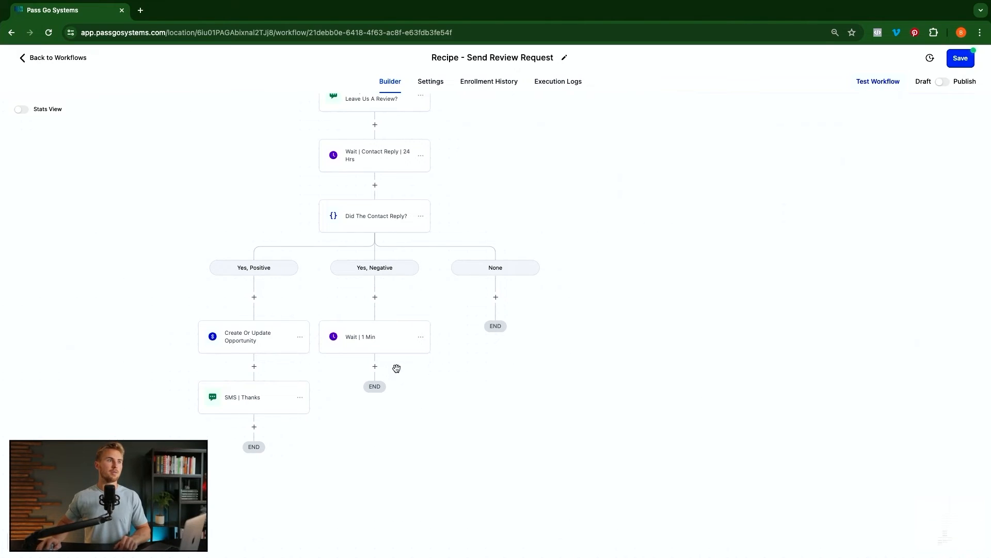
- After Wait | 1 Min, add a Go To targeting 'SMS | Please Leave Us A Review On Google'
left_click(376, 367)
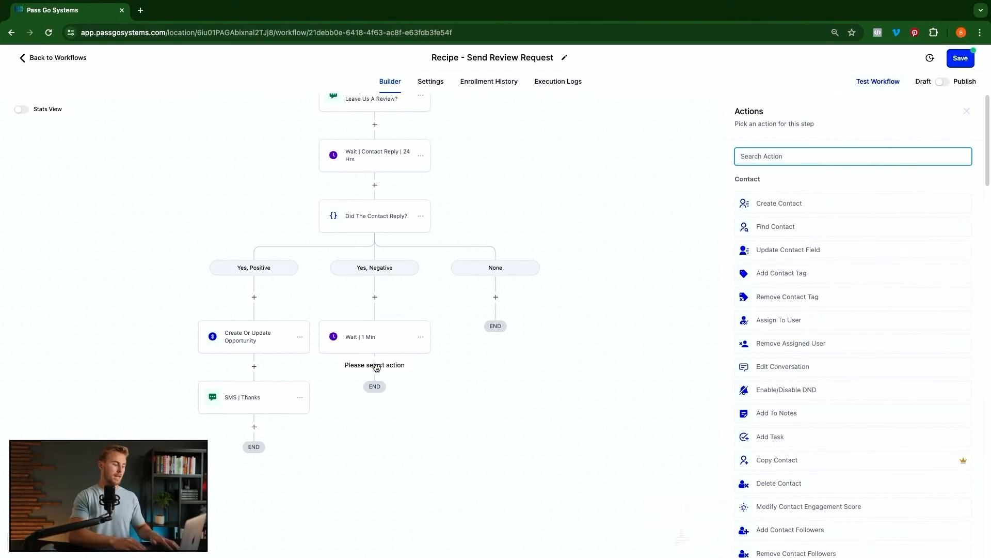
type("go")
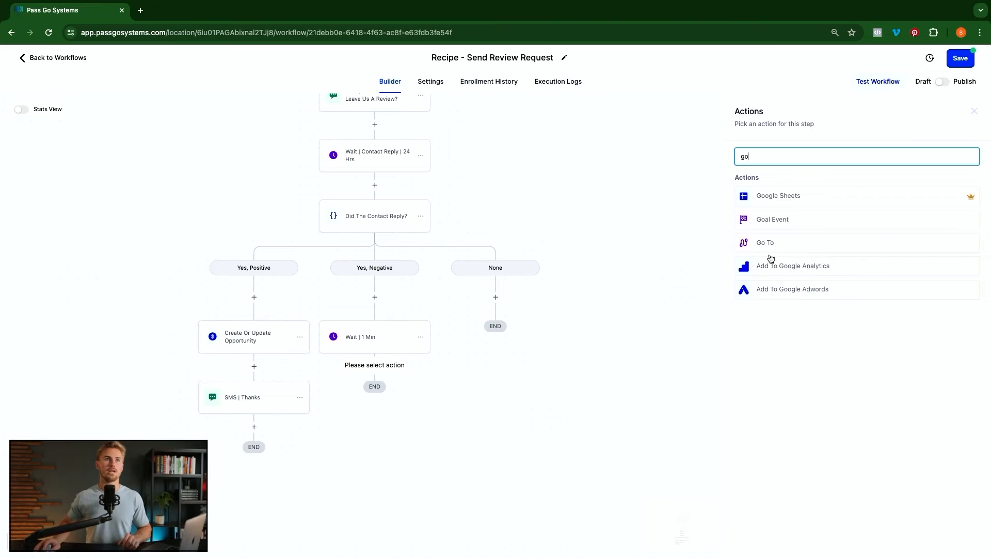
left_click(770, 252)
left_click(955, 539)
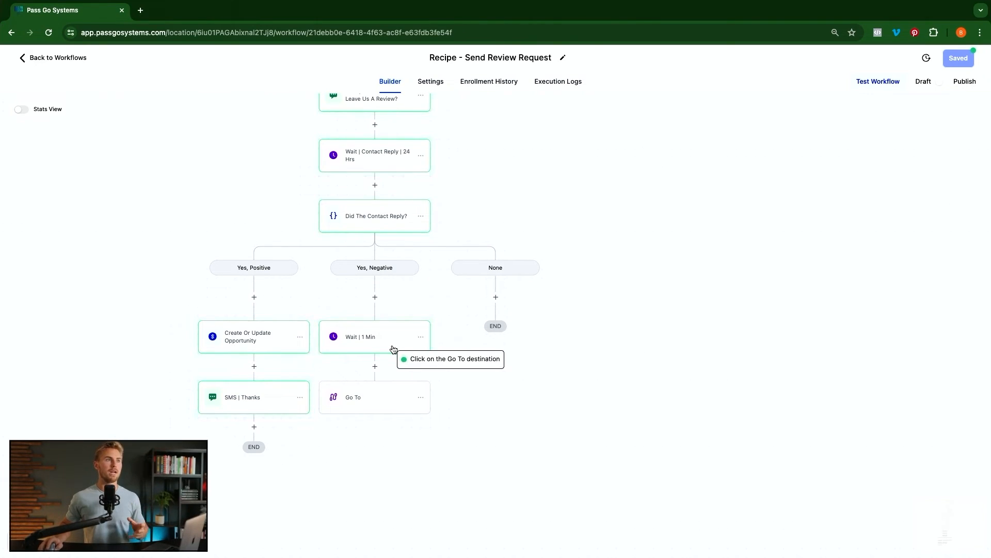
scroll(392, 349, "up", 3)
scroll(370, 367, "up", 10)
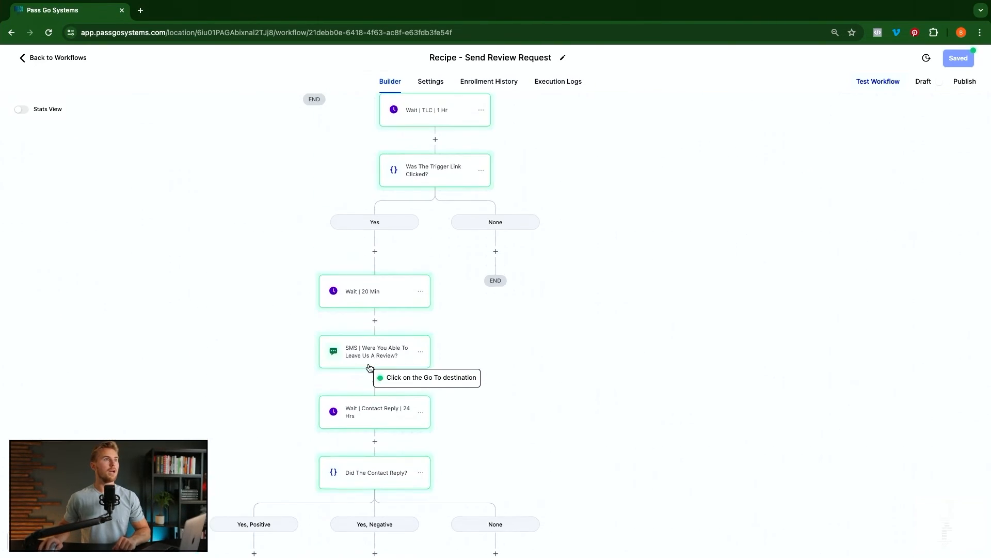
scroll(369, 364, "up", 6)
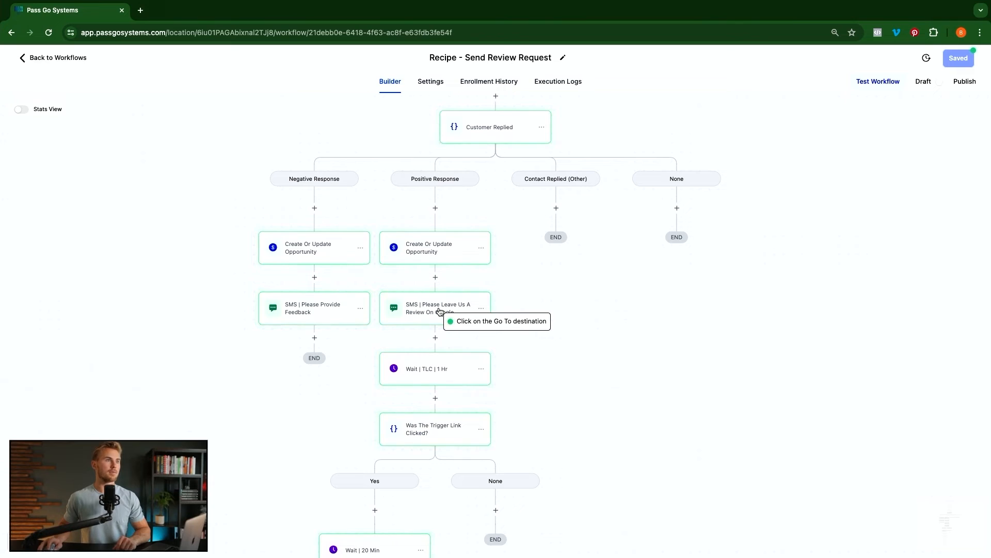
left_click(440, 311)
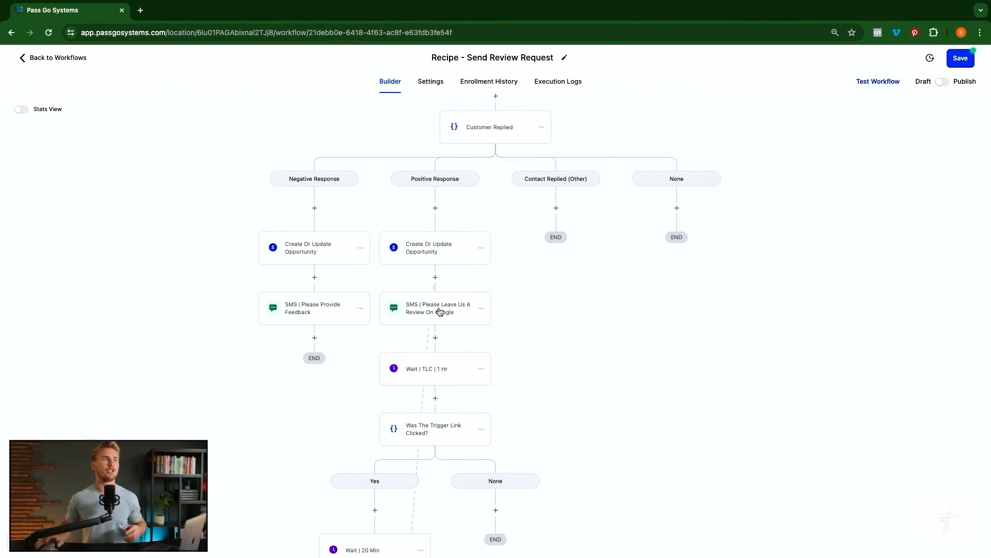
left_click(482, 309)
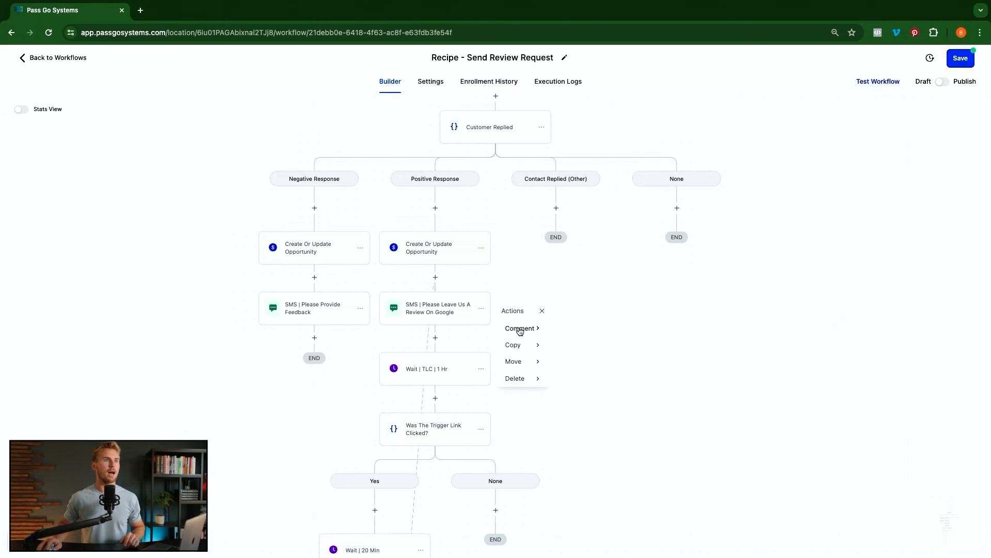
mouse_move(522, 345)
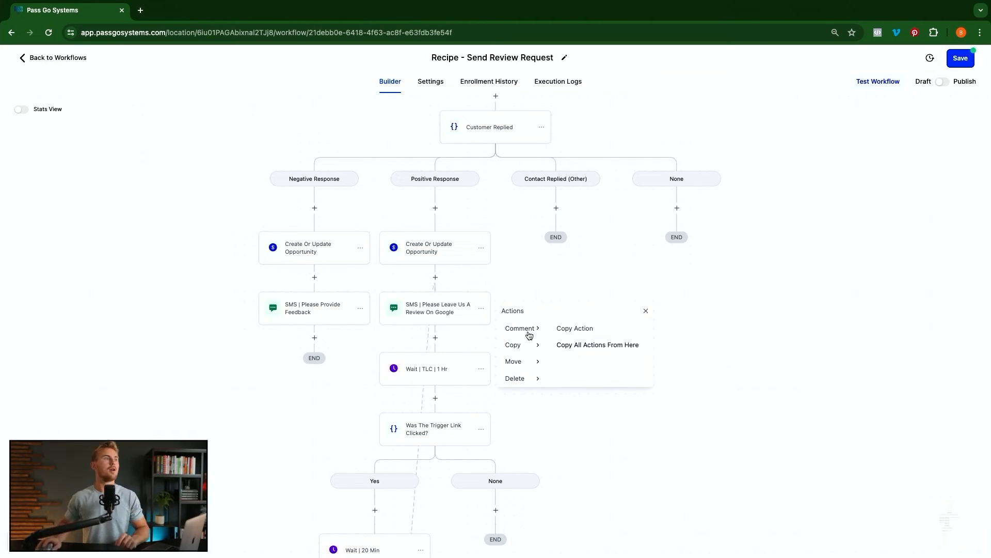
left_click(201, 352)
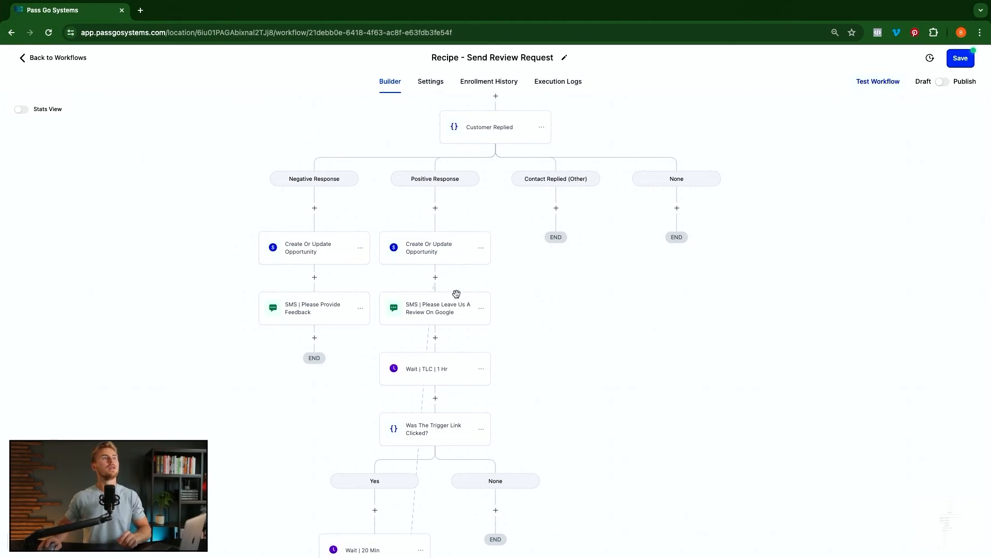
left_click(412, 315)
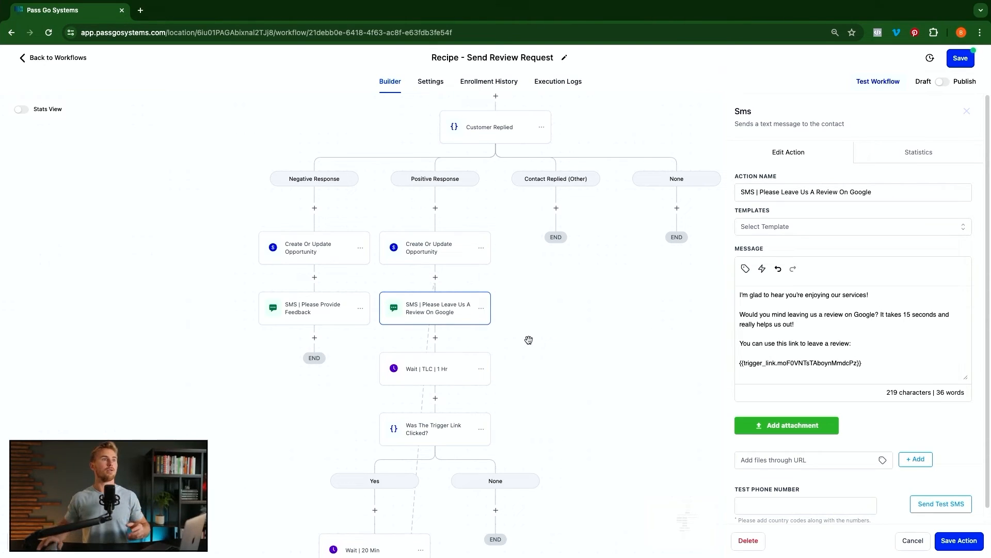
left_click(553, 347)
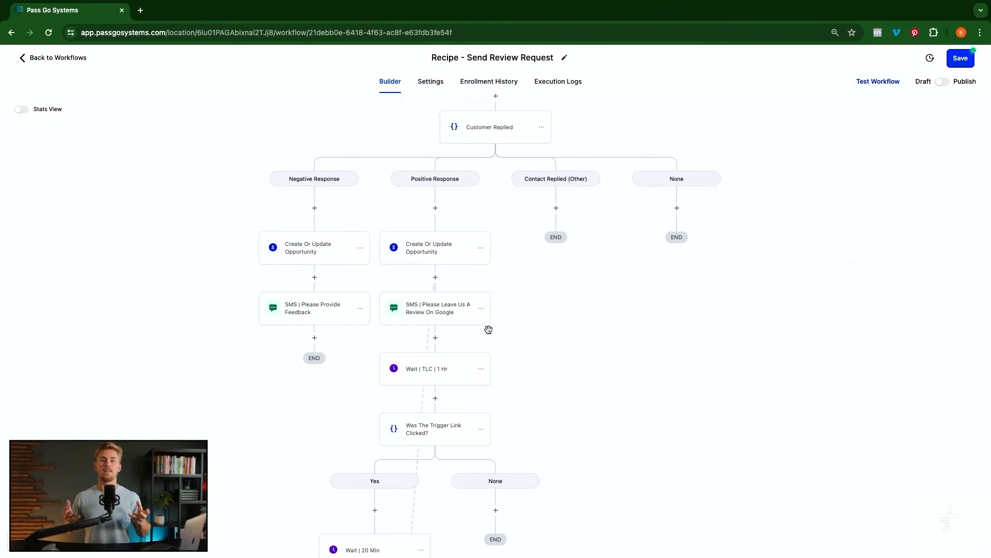
scroll(440, 360, "down", 10)
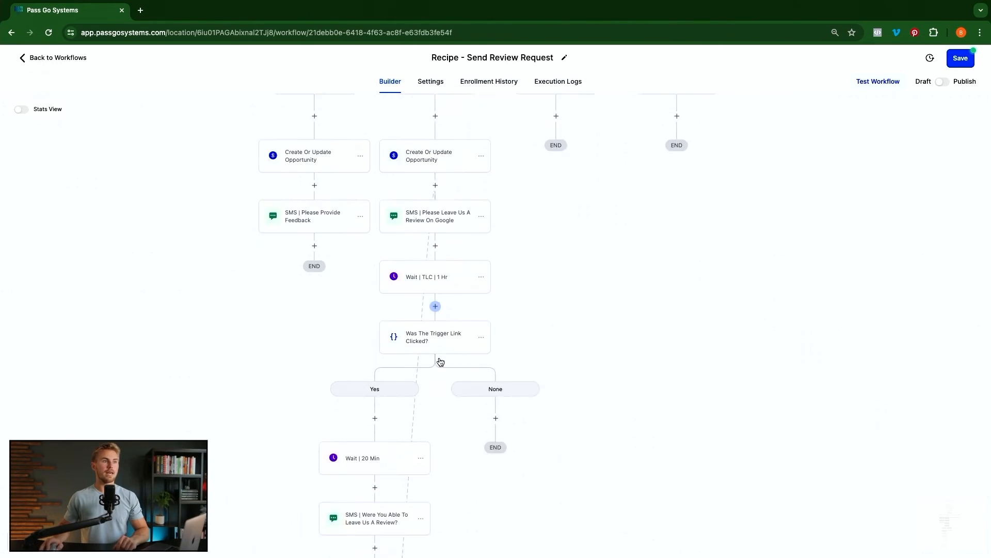
scroll(440, 358, "down", 2)
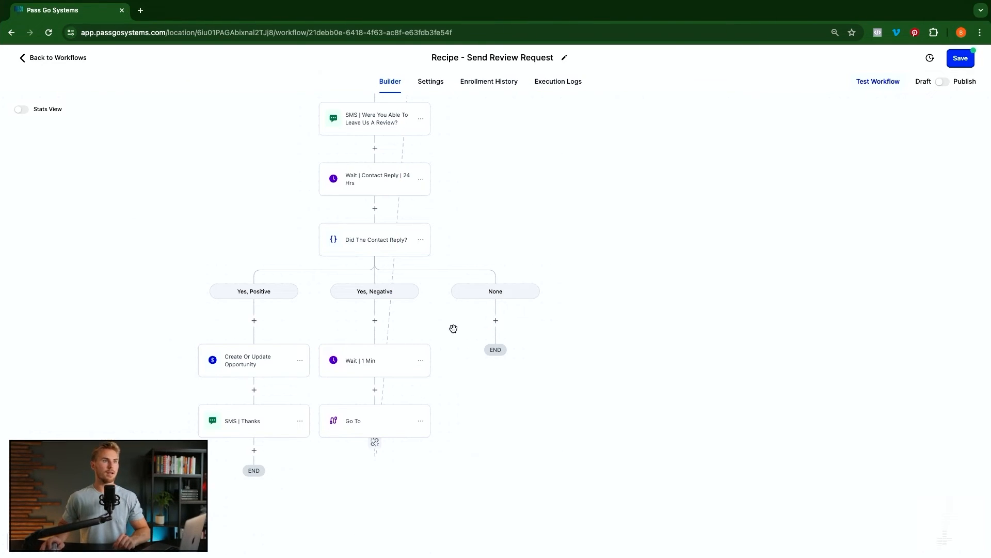
scroll(460, 325, "up", 4)
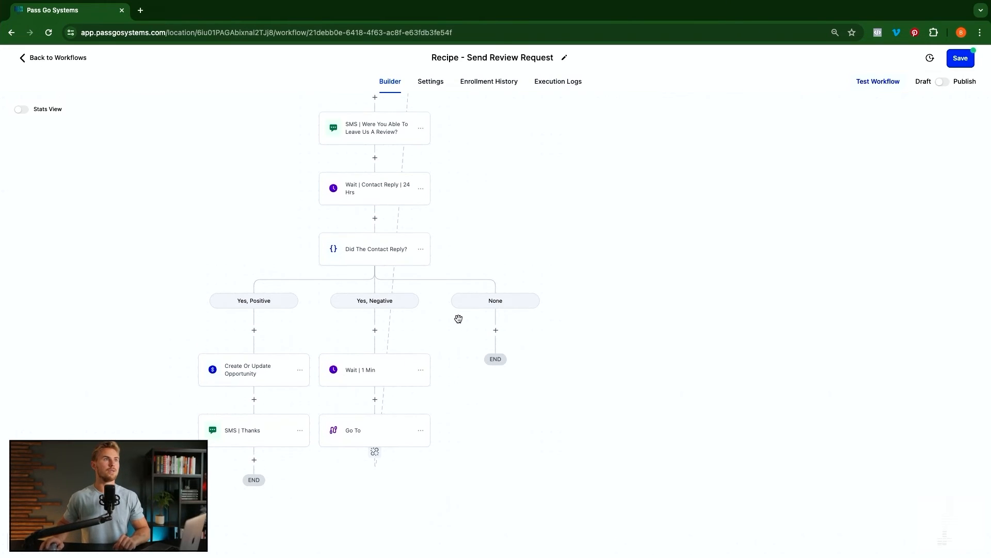
left_click(422, 229)
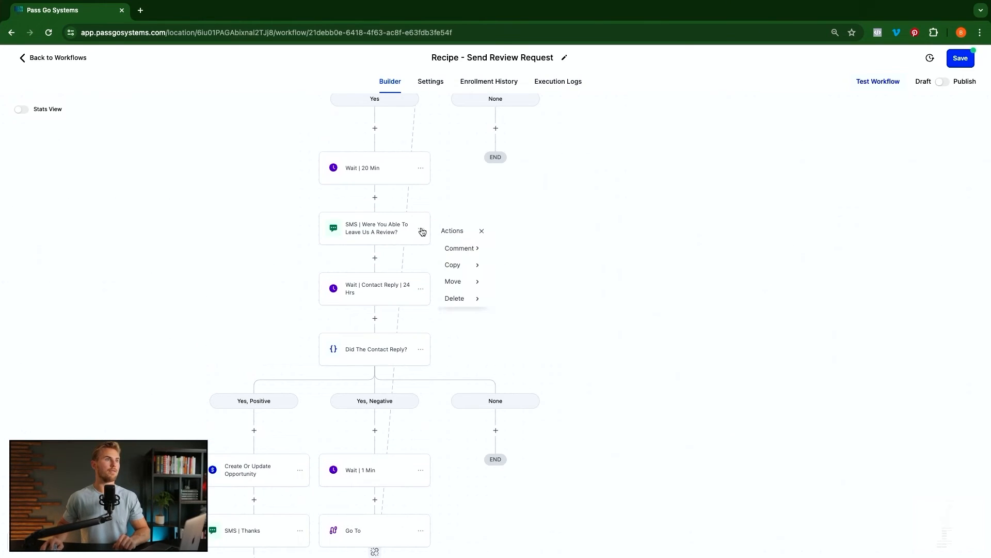
mouse_move(457, 266)
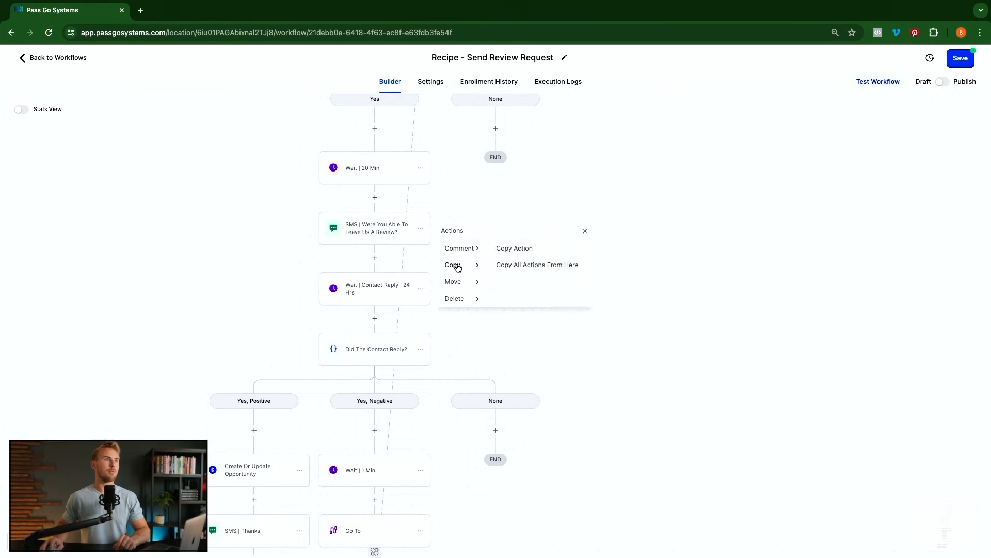
left_click(540, 266)
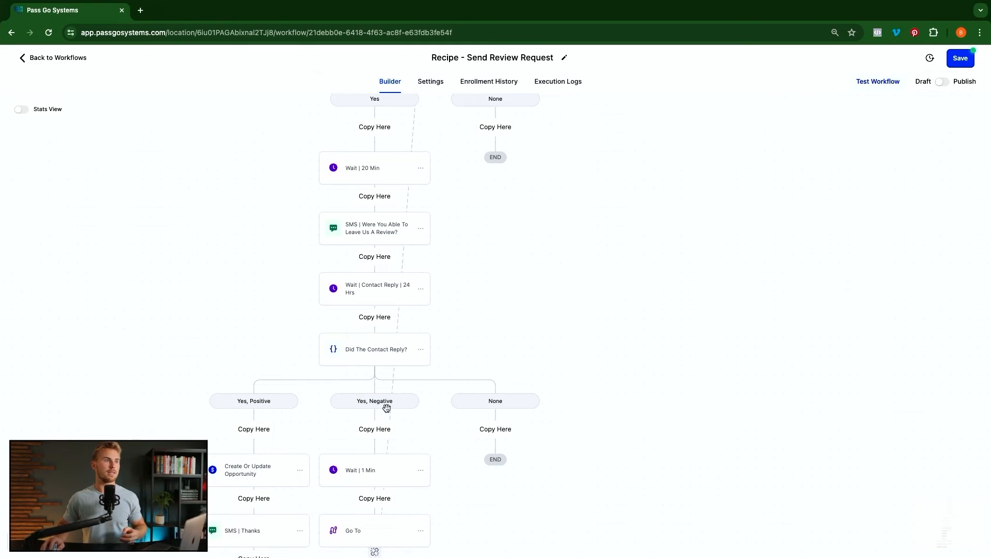
scroll(444, 365, "down", 3)
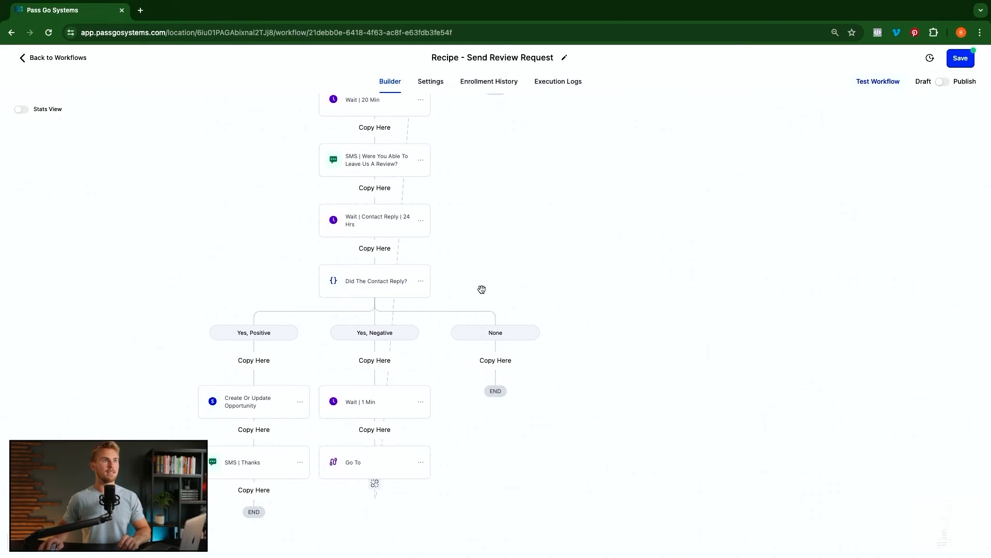
left_click(501, 363)
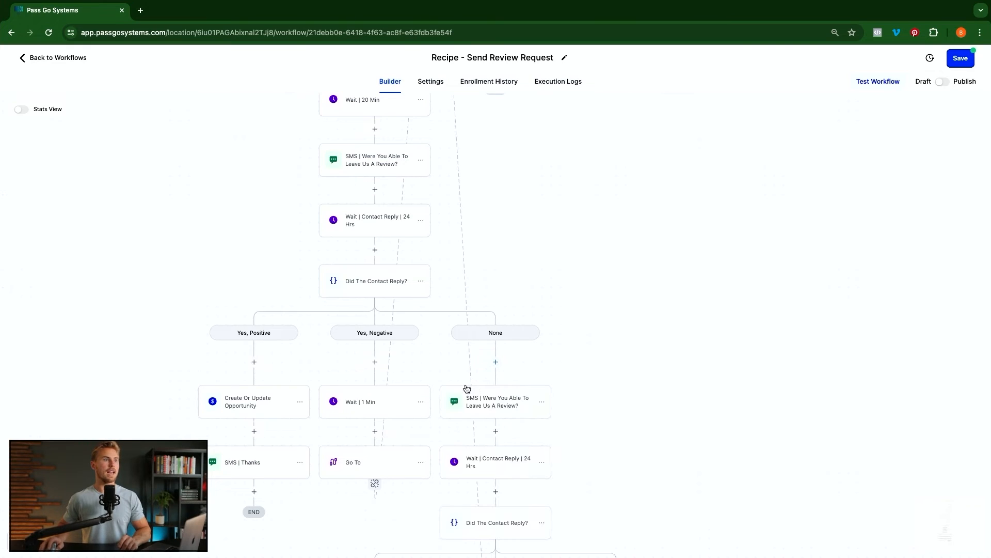
scroll(433, 453, "down", 7)
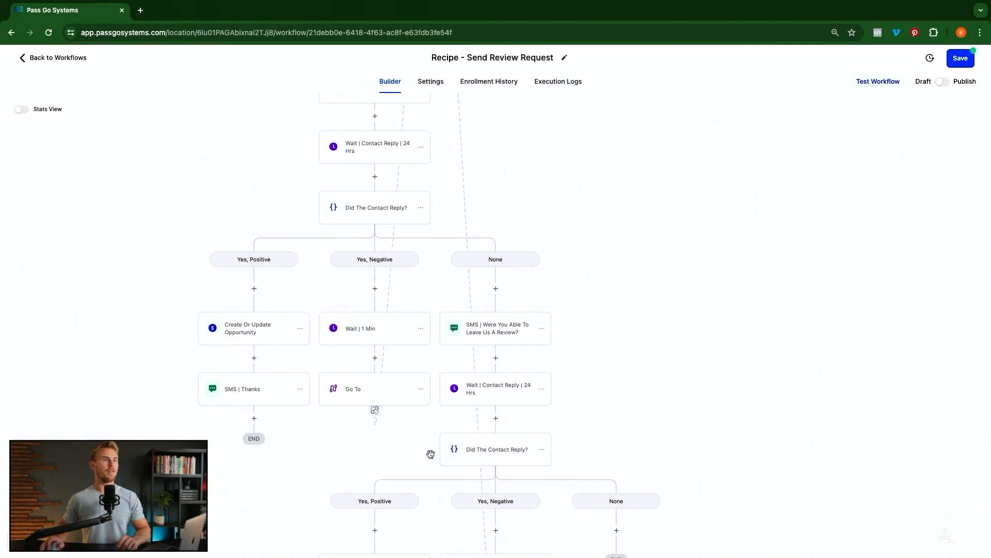
scroll(532, 341, "down", 3)
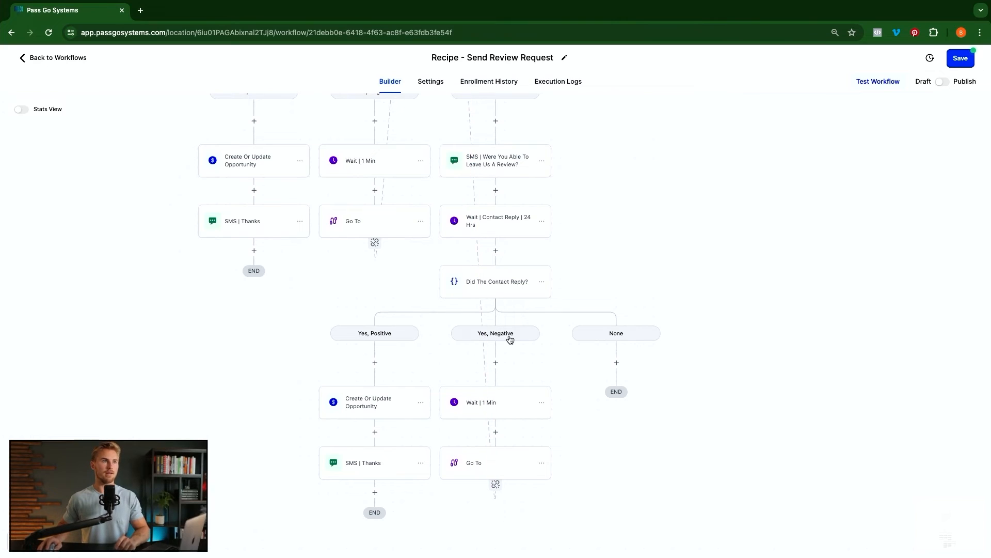
scroll(485, 227, "up", 11)
scroll(484, 225, "up", 11)
scroll(455, 235, "down", 3)
scroll(454, 235, "down", 15)
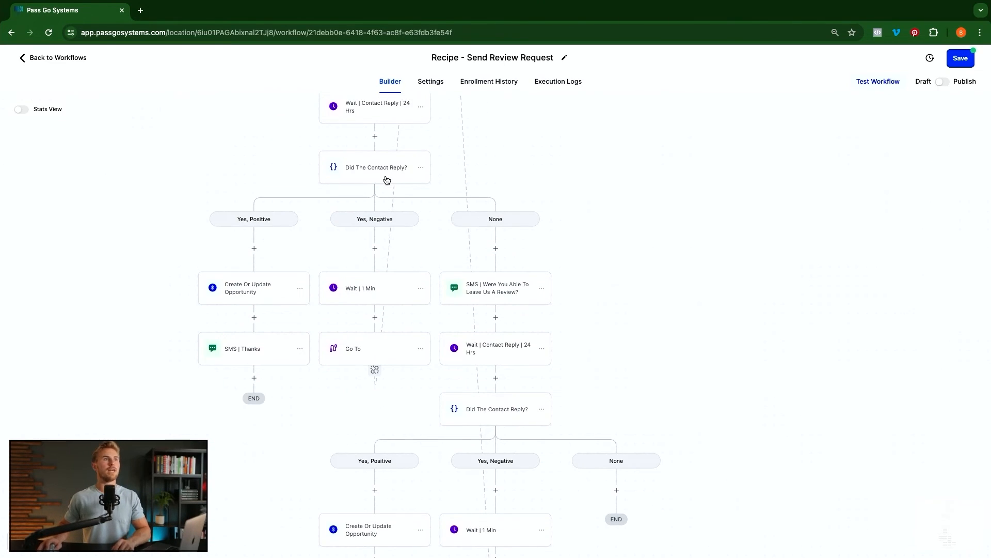
scroll(397, 155, "up", 4)
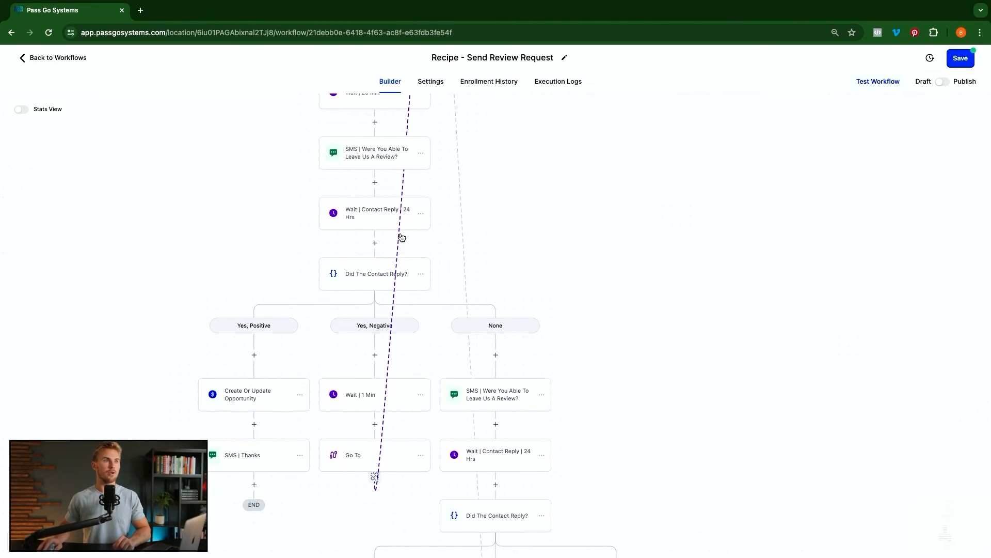
scroll(387, 201, "down", 1)
scroll(412, 273, "down", 1)
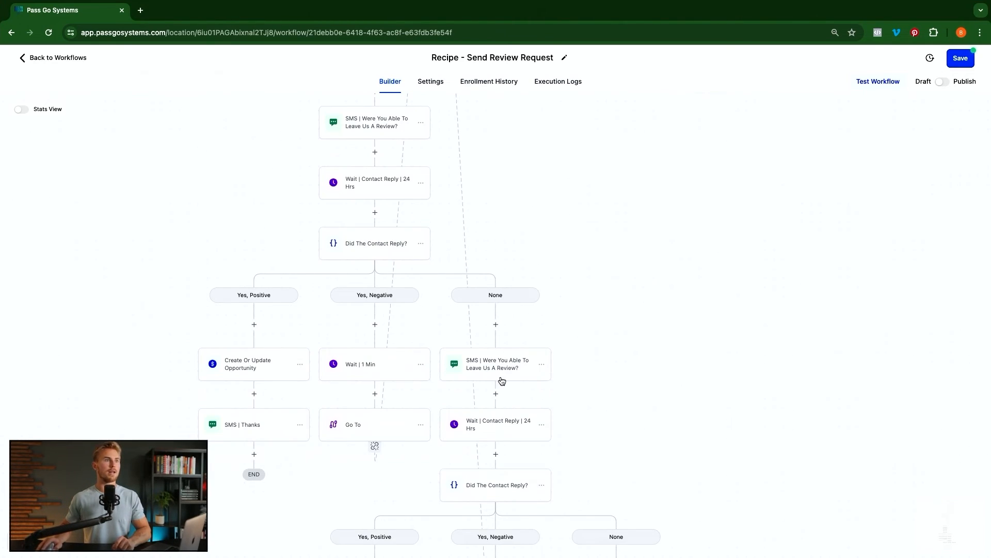
scroll(501, 380, "down", 2)
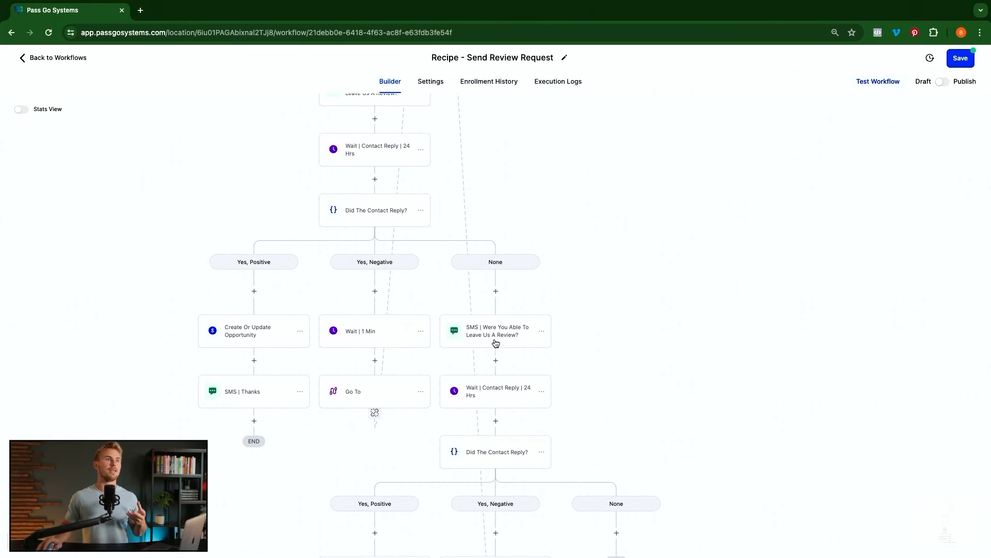
- Insert 'Don't want to bother you, but wanted to see if you were' into the follow-up review SMS, deleting duplicated words
left_click(494, 329)
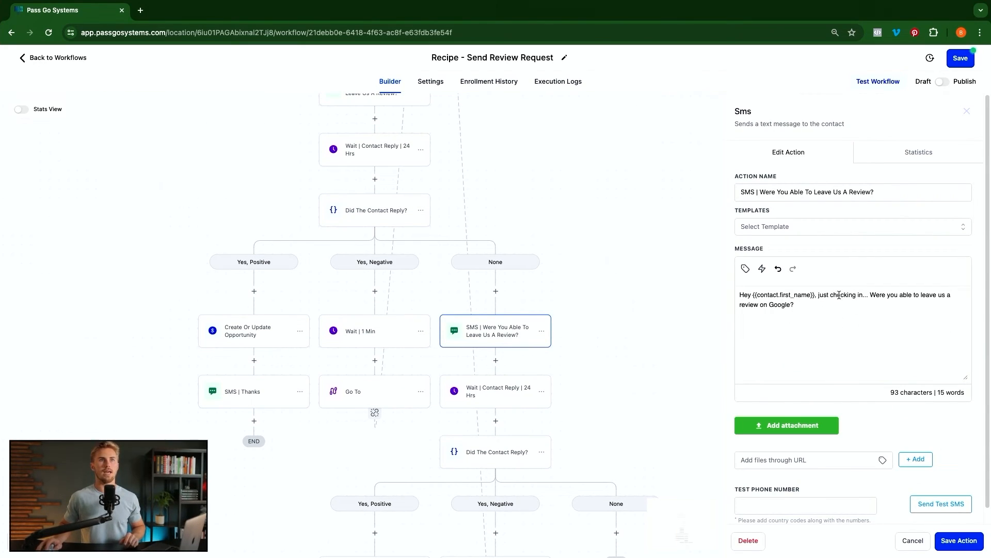
left_click(869, 295)
type("Don't want to ")
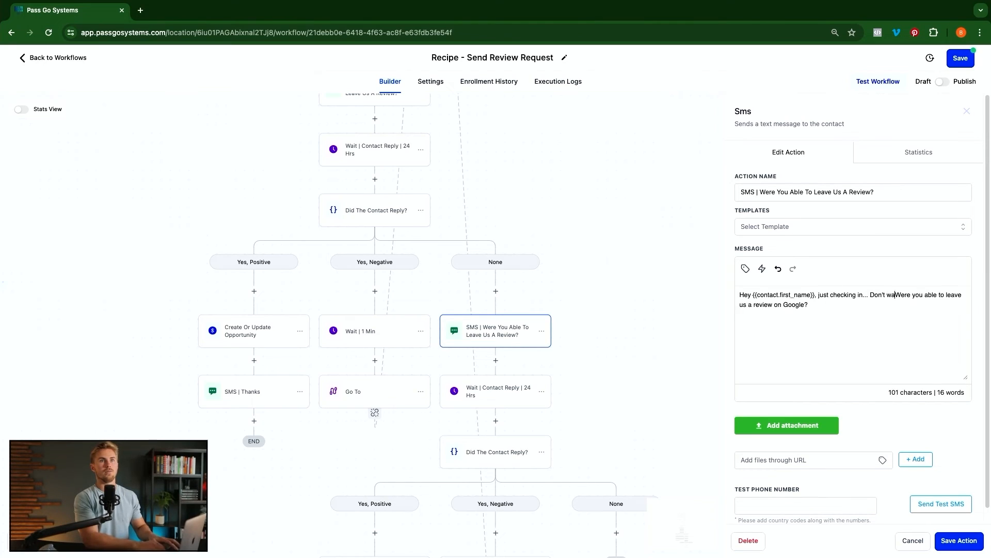
type("bother you, but wa")
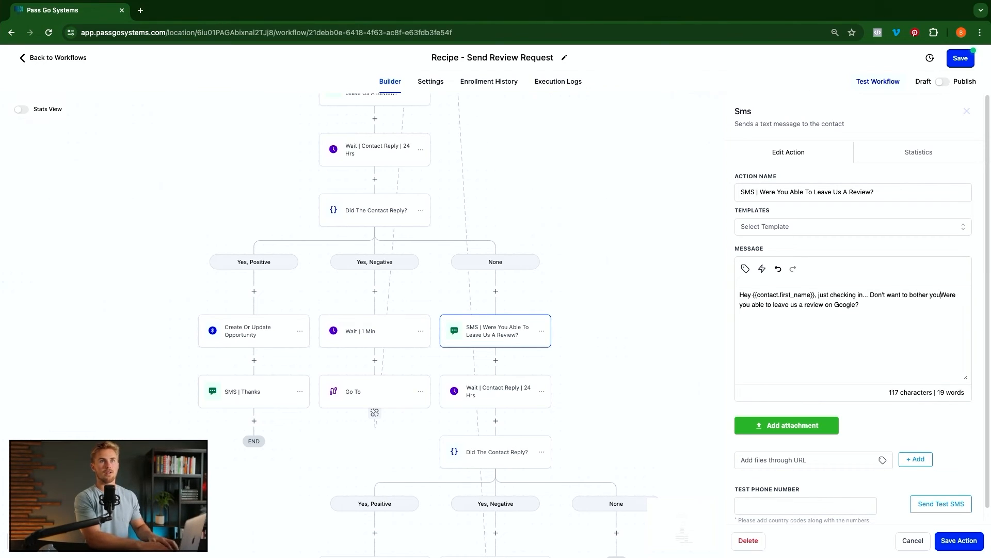
type("nted to see if ")
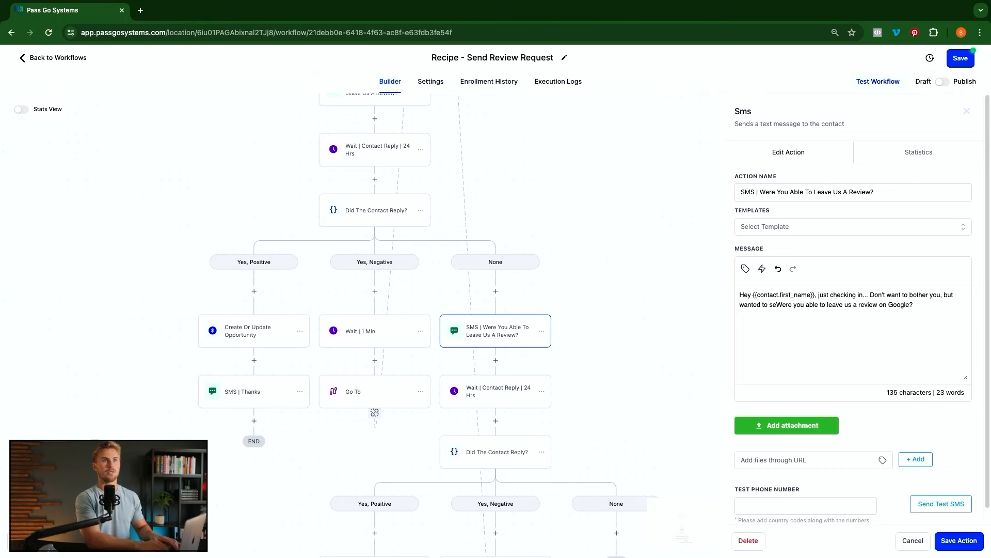
type("you were")
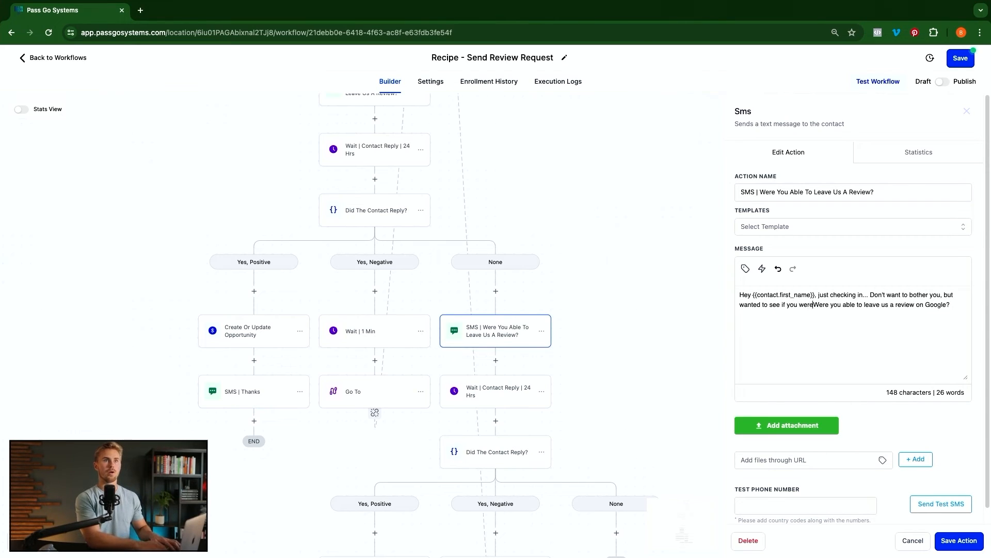
key("Delete")
key("Delete")
key("Delete")
key("Delete")
key("Delete")
key("Delete")
key("Delete")
key("Delete")
key("Delete")
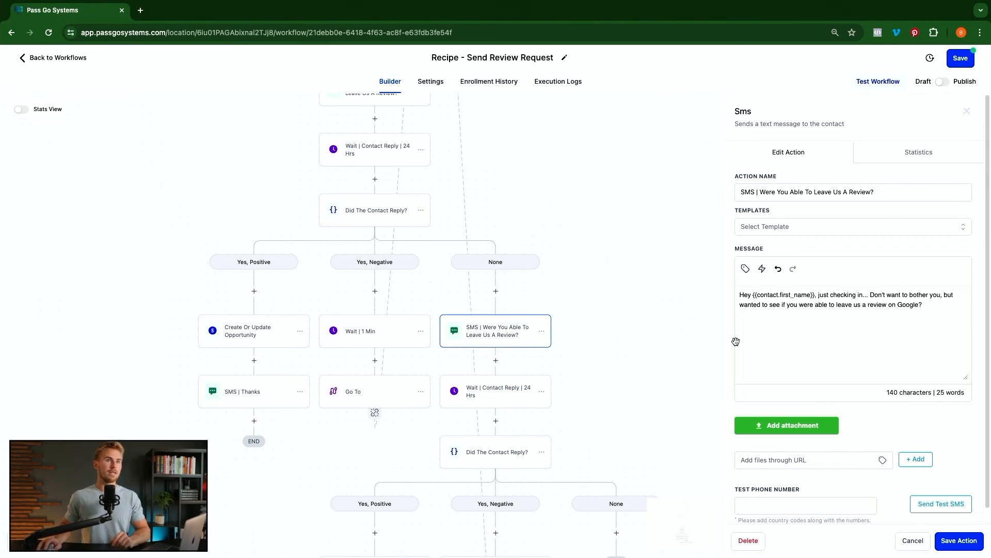
- Save the reworded follow-up review message
left_click(959, 541)
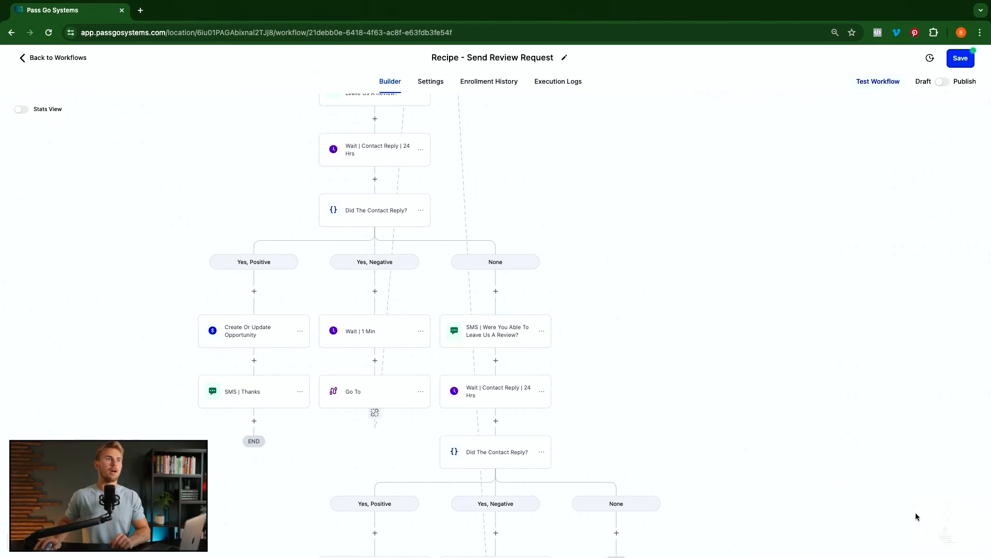
scroll(642, 401, "down", 5)
scroll(548, 388, "down", 3)
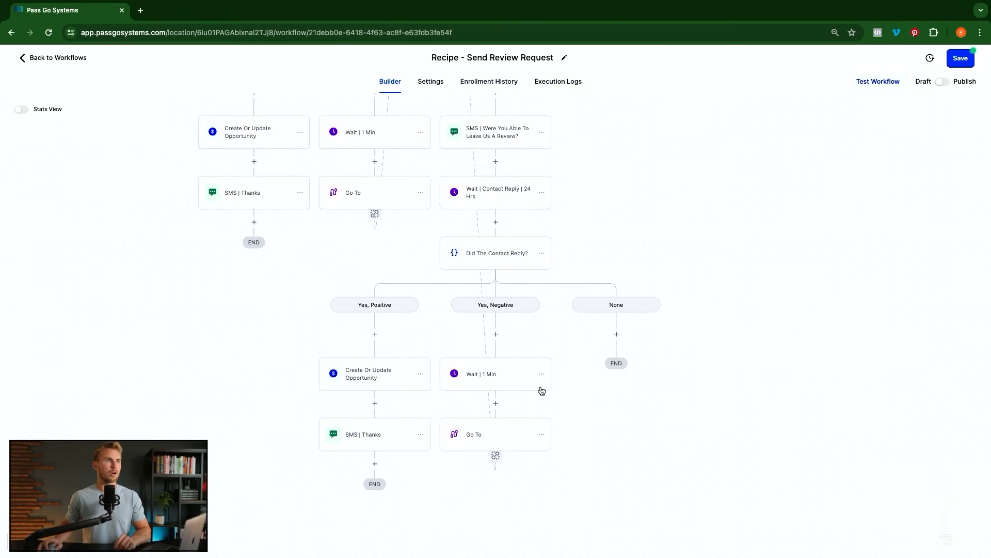
scroll(542, 391, "up", 3)
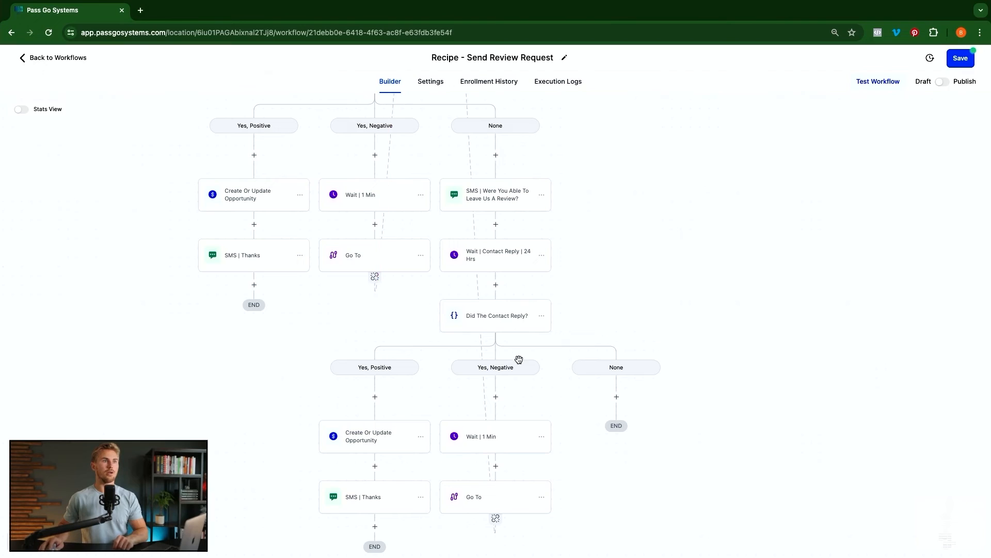
- Under the None branch, add a Go To jumping back to 'SMS | Were You Able To Leave Us A Review?'
left_click(617, 397)
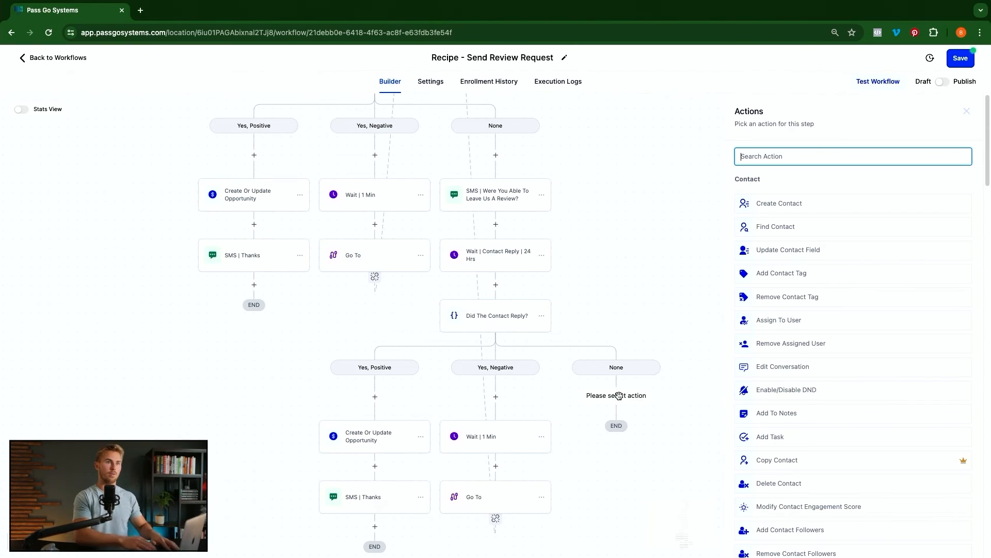
type("go")
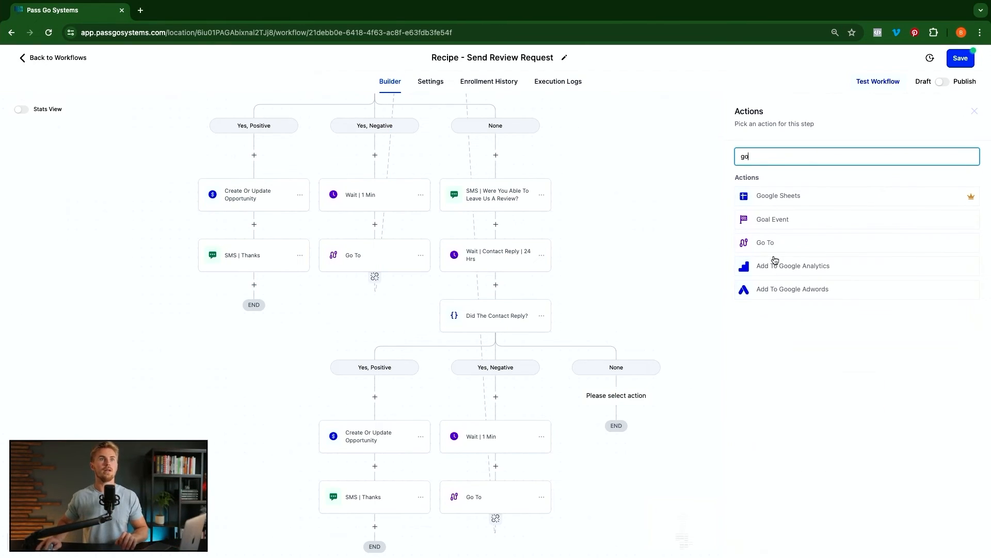
left_click(770, 242)
left_click(957, 539)
scroll(602, 301, "up", 5)
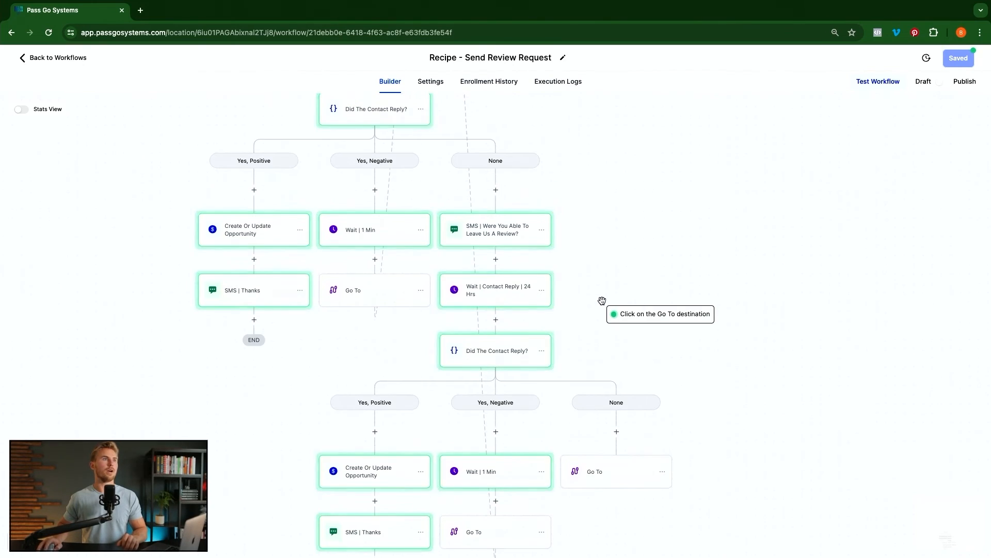
scroll(602, 301, "up", 2)
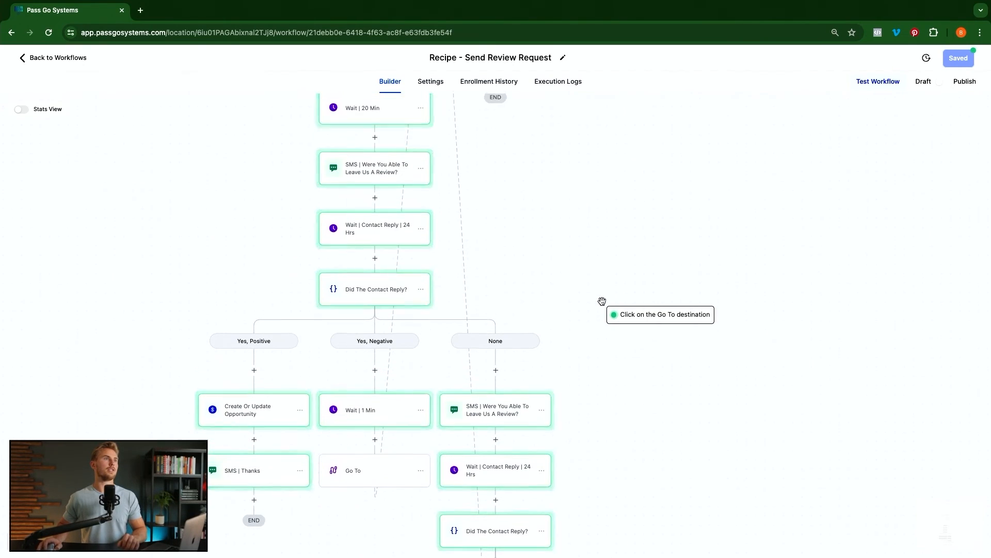
left_click(374, 184)
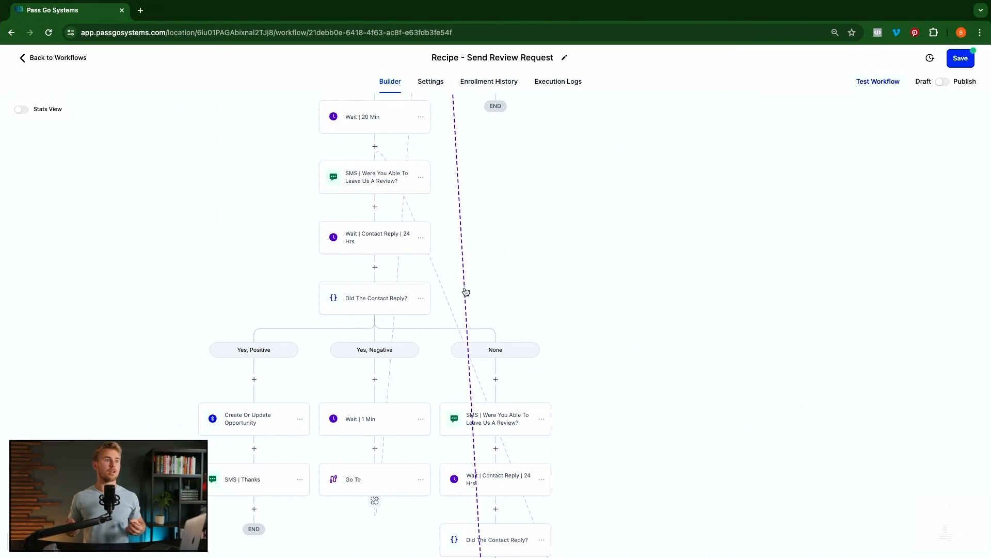
scroll(392, 164, "up", 1)
scroll(392, 164, "up", 10)
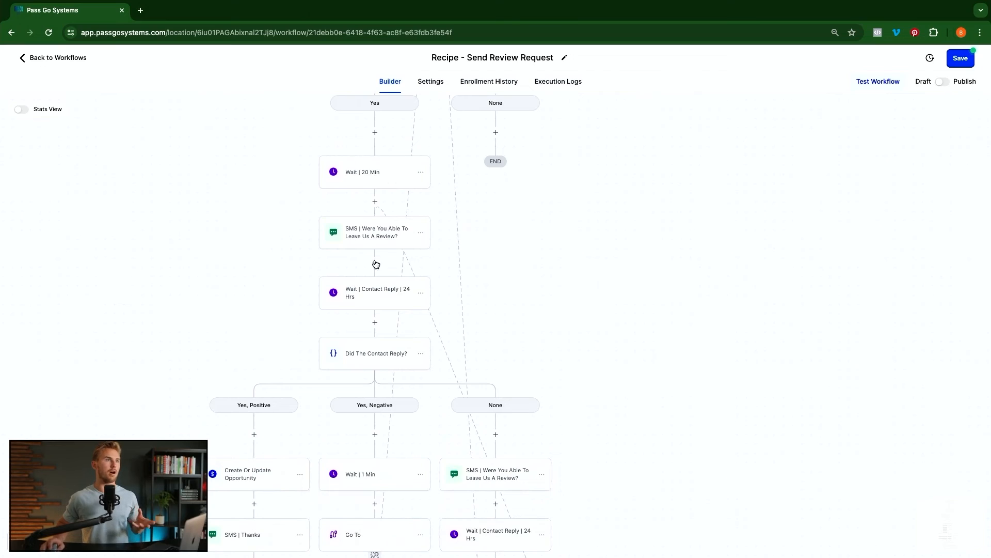
scroll(478, 380, "up", 15)
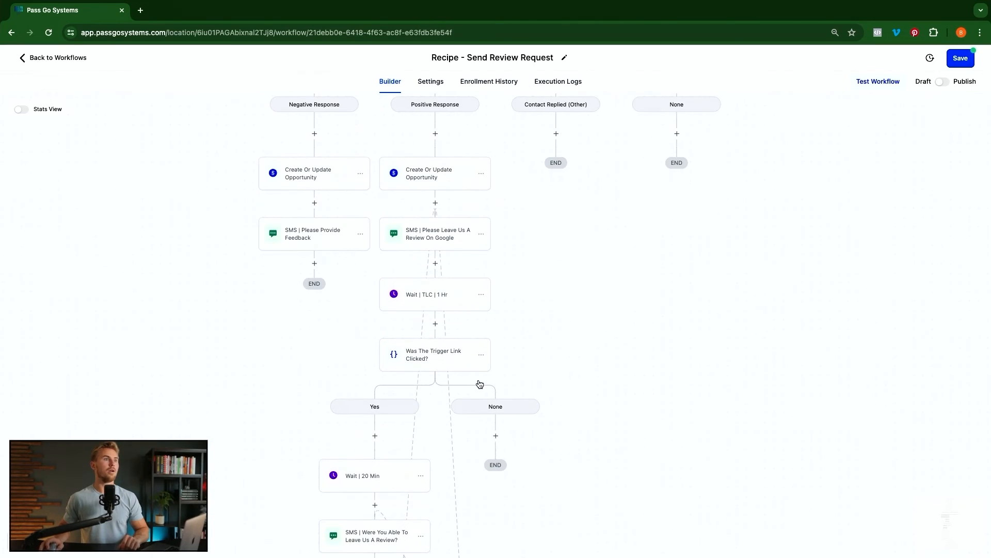
- At the top of the trigger-link Yes branch, add a Create/Update Opportunity step: Review Pipeline, Trigger Link Clicked stage
scroll(470, 361, "down", 10)
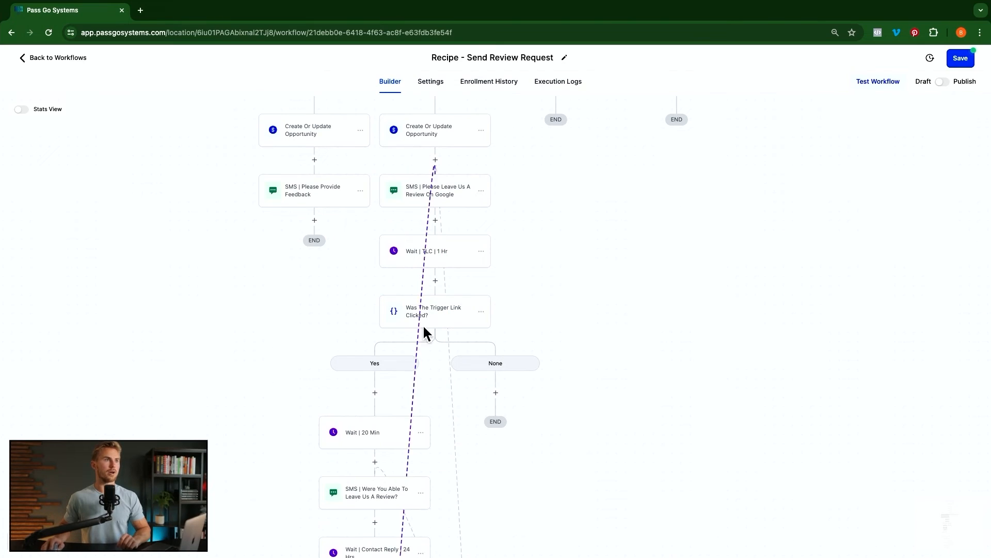
left_click(376, 393)
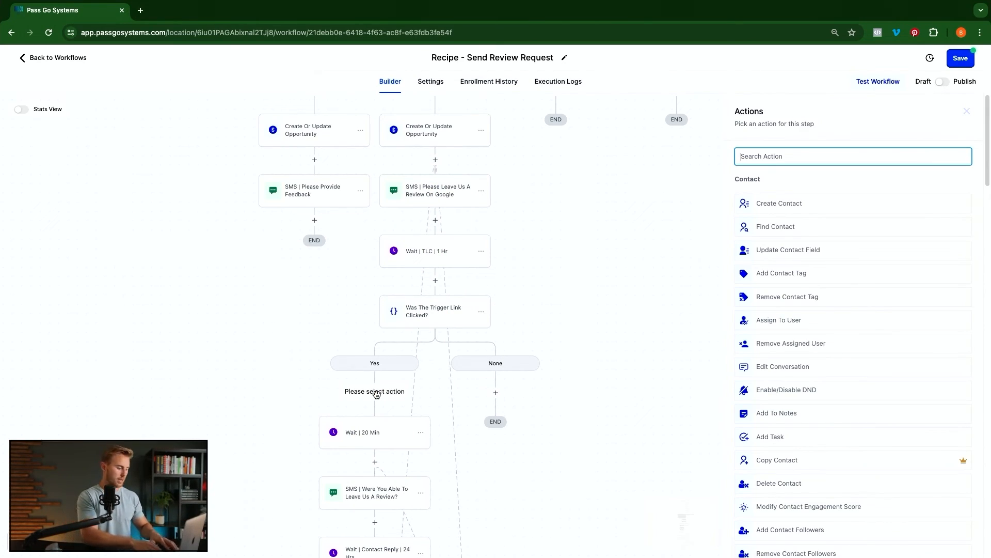
type("cre")
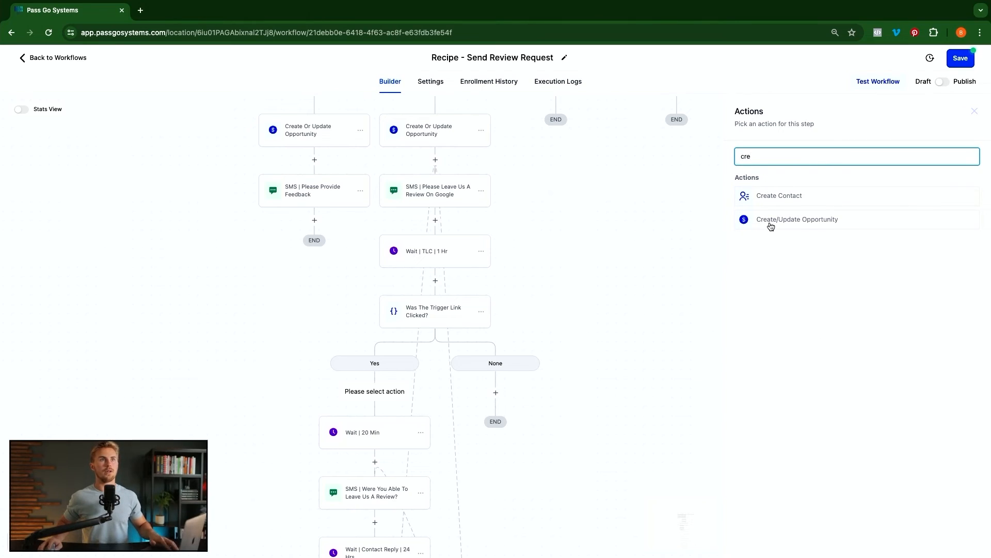
left_click(770, 222)
left_click(752, 216)
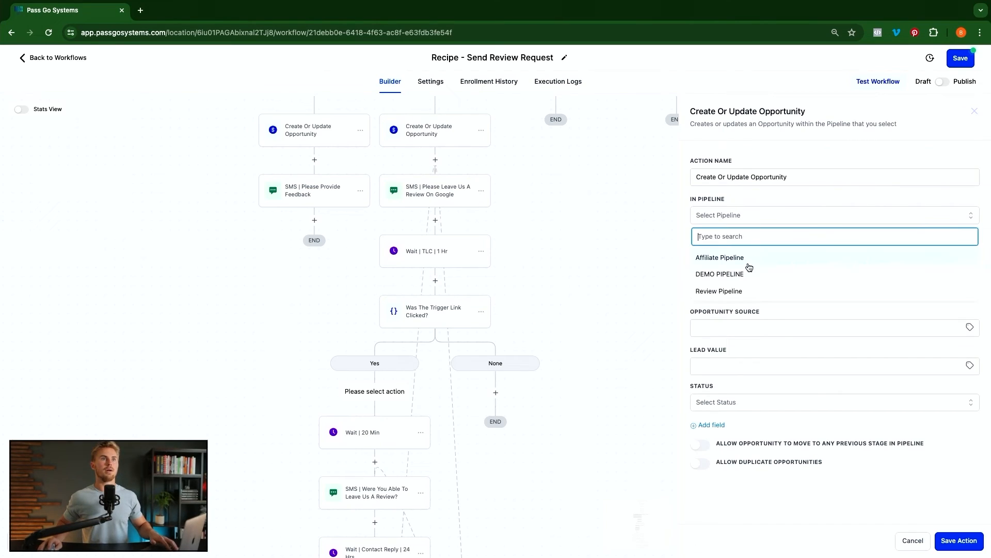
left_click(738, 296)
left_click(752, 251)
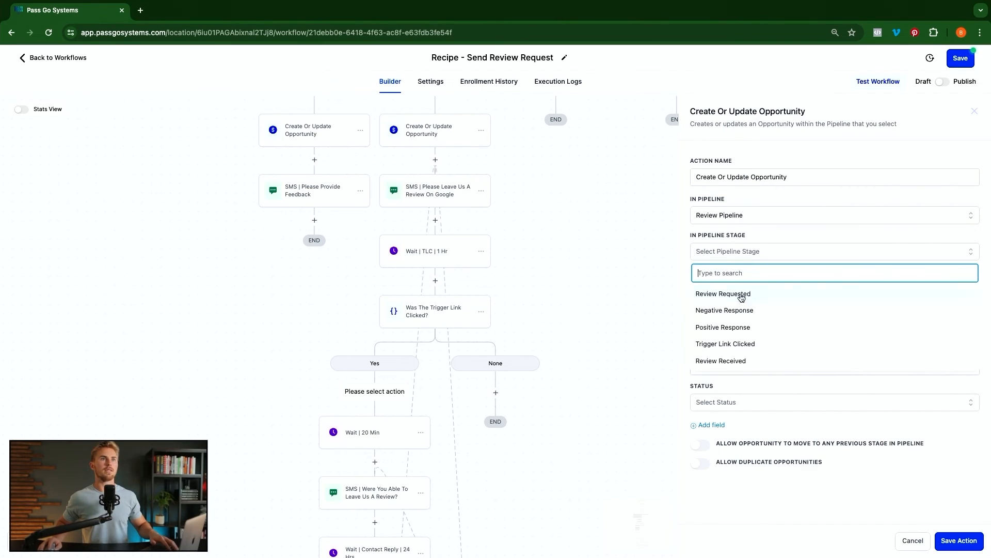
left_click(740, 345)
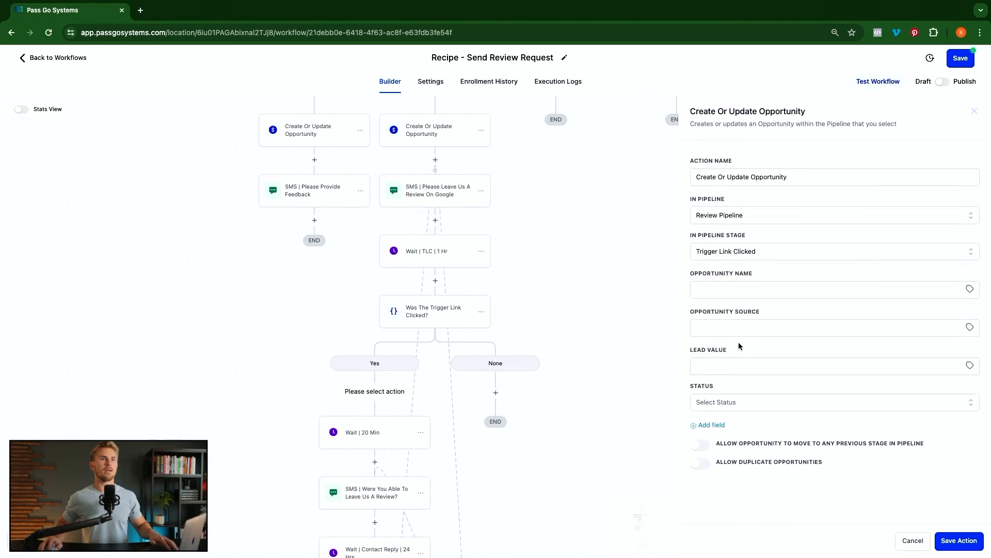
left_click(958, 541)
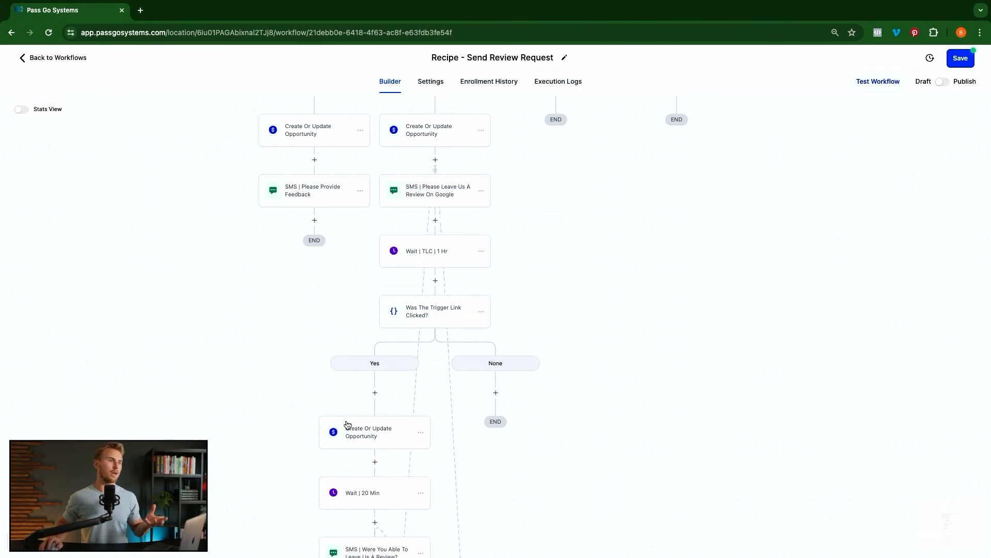
scroll(382, 416, "down", 1)
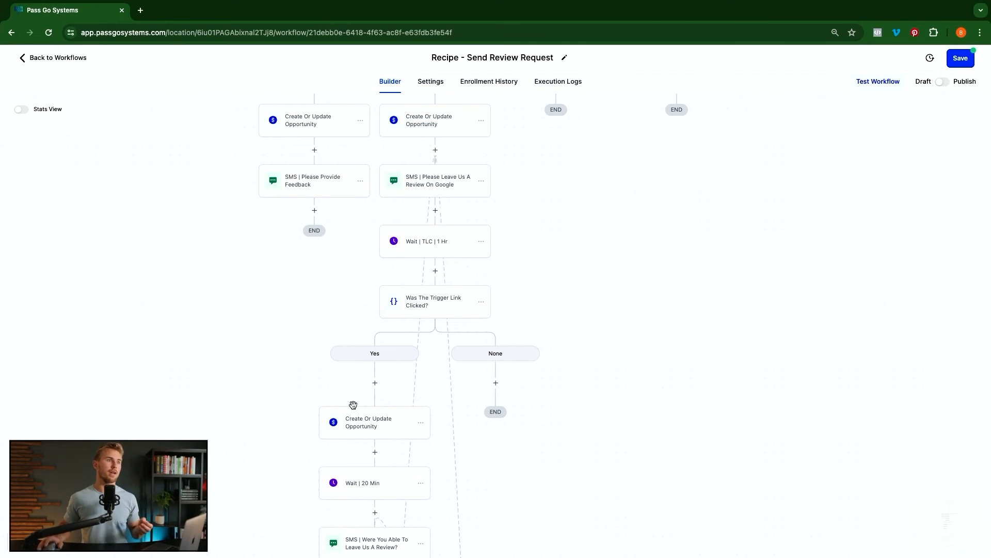
scroll(406, 454, "down", 3)
scroll(404, 452, "up", 6)
scroll(408, 444, "up", 20)
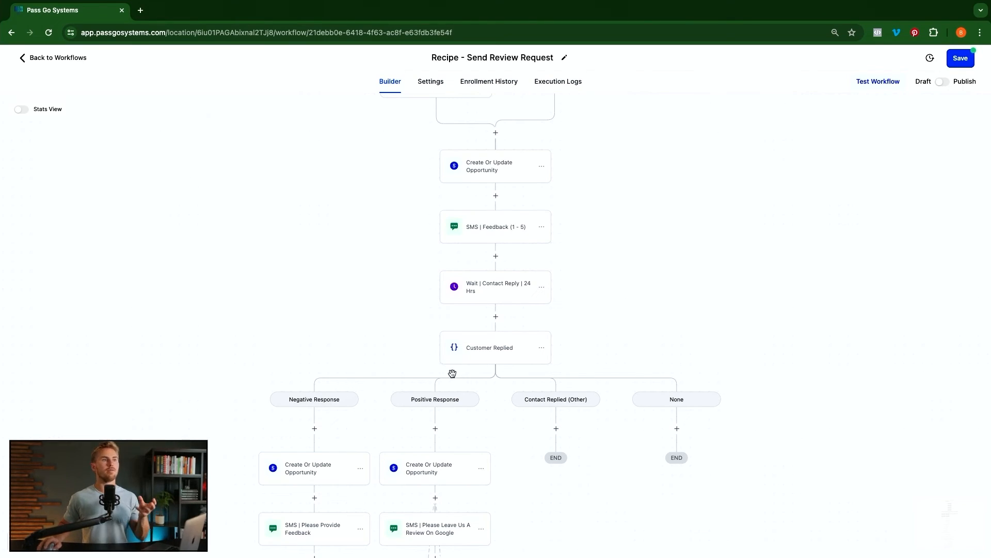
scroll(516, 361, "down", 2)
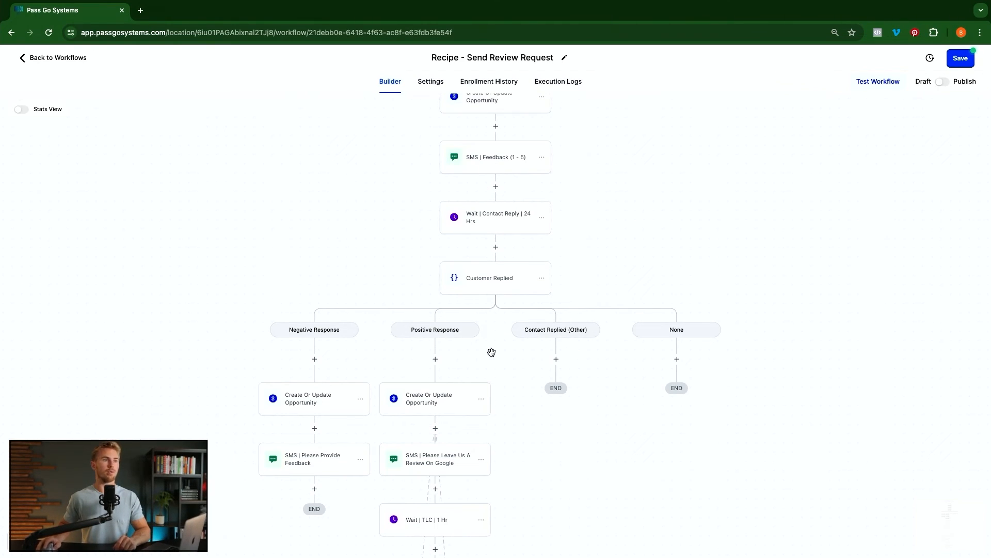
left_click(557, 359)
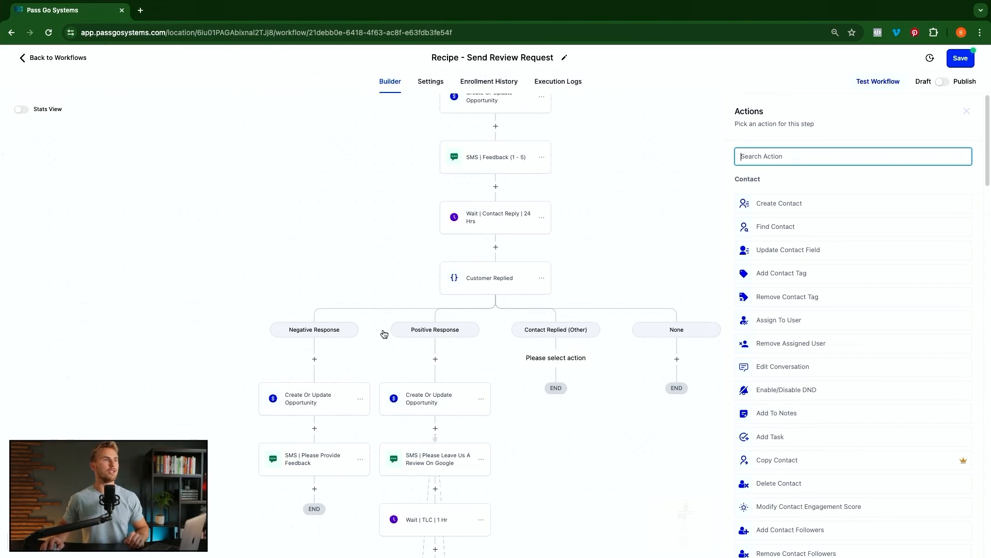
left_click(495, 284)
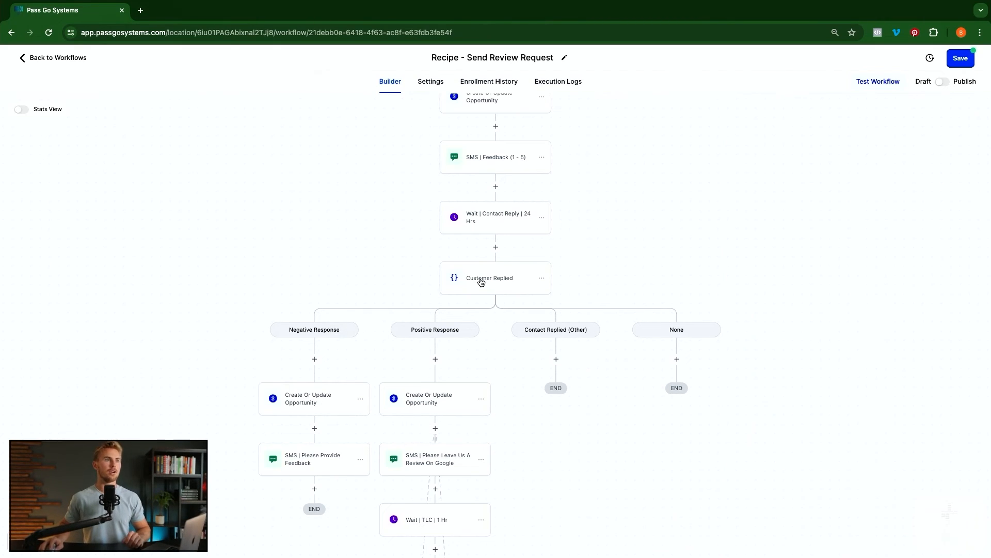
left_click(480, 282)
left_click(719, 228)
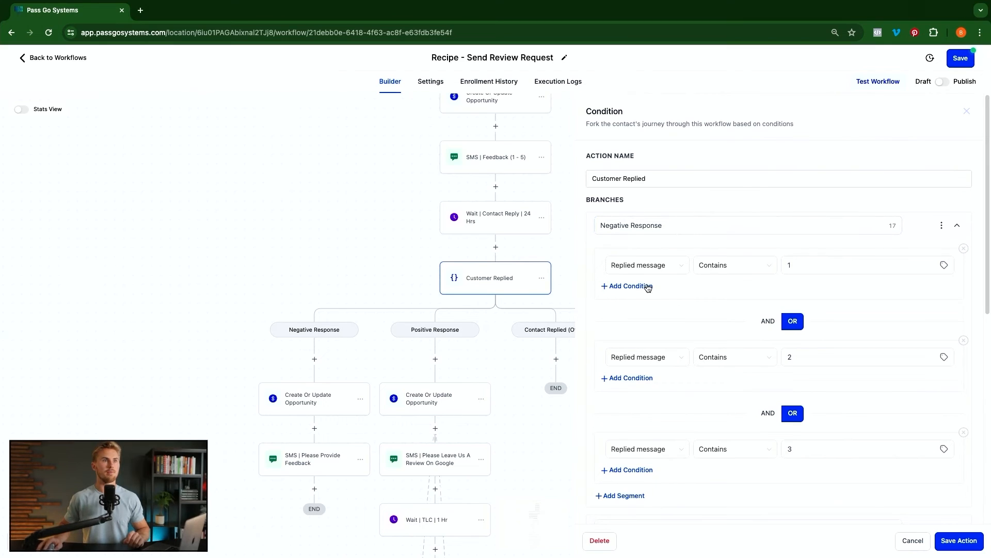
scroll(686, 231, "down", 1)
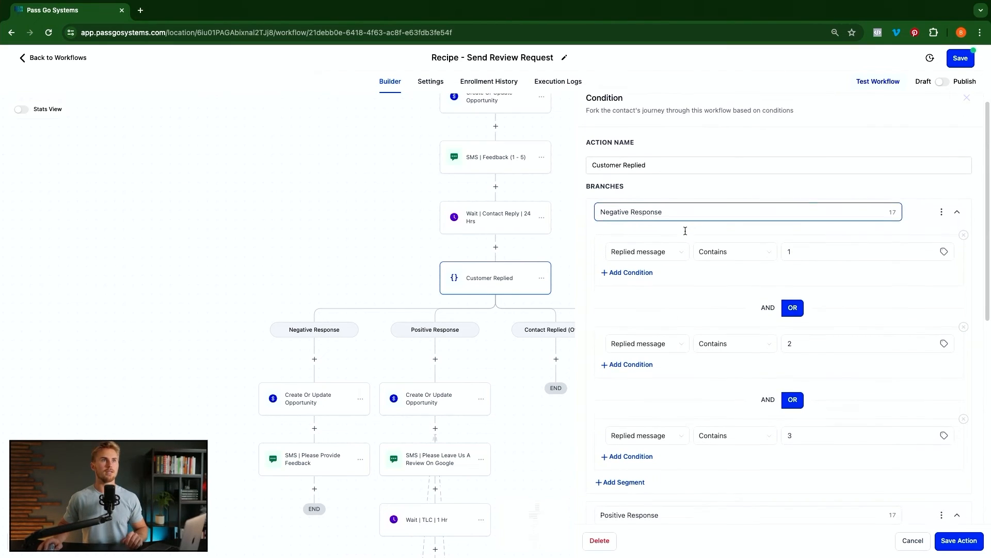
scroll(695, 280, "down", 3)
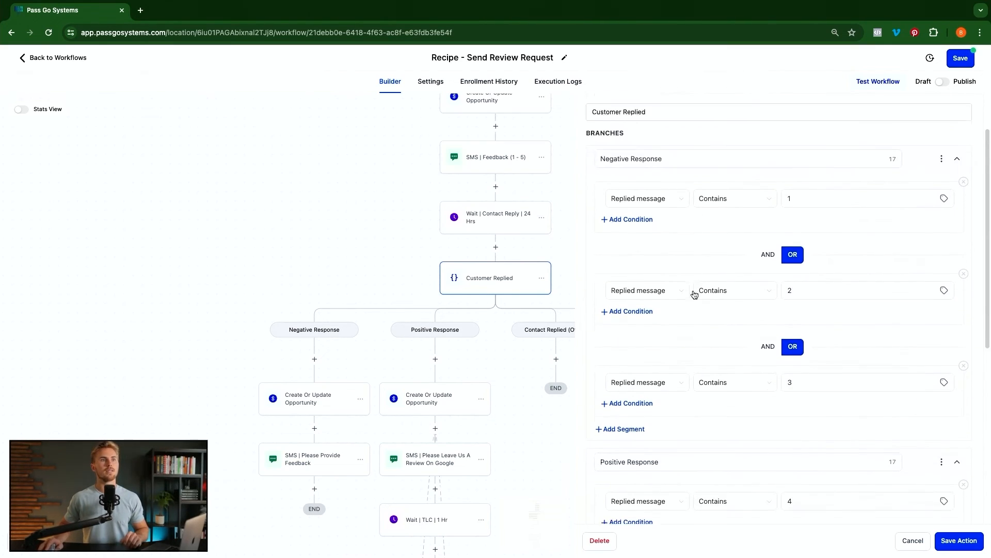
left_click(619, 360)
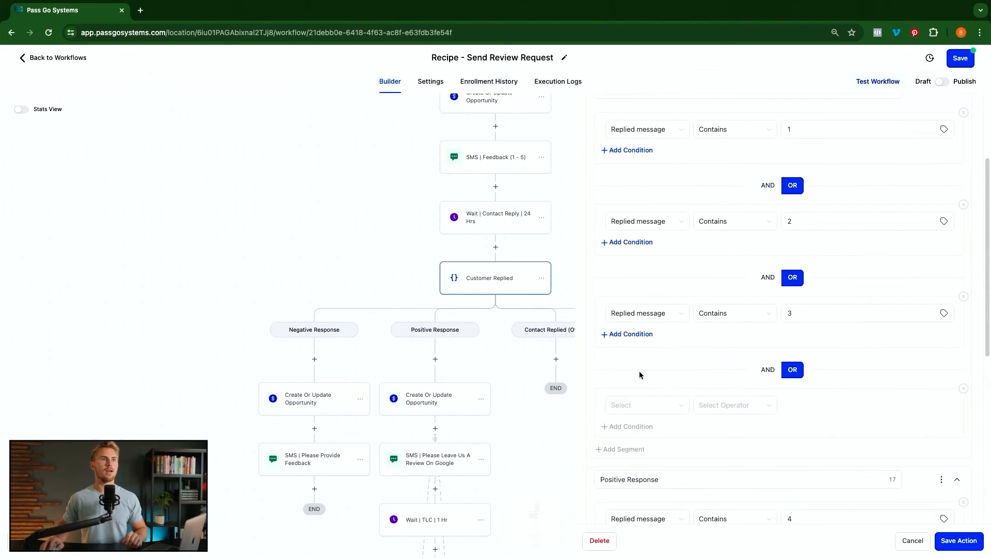
left_click(647, 405)
left_click(638, 458)
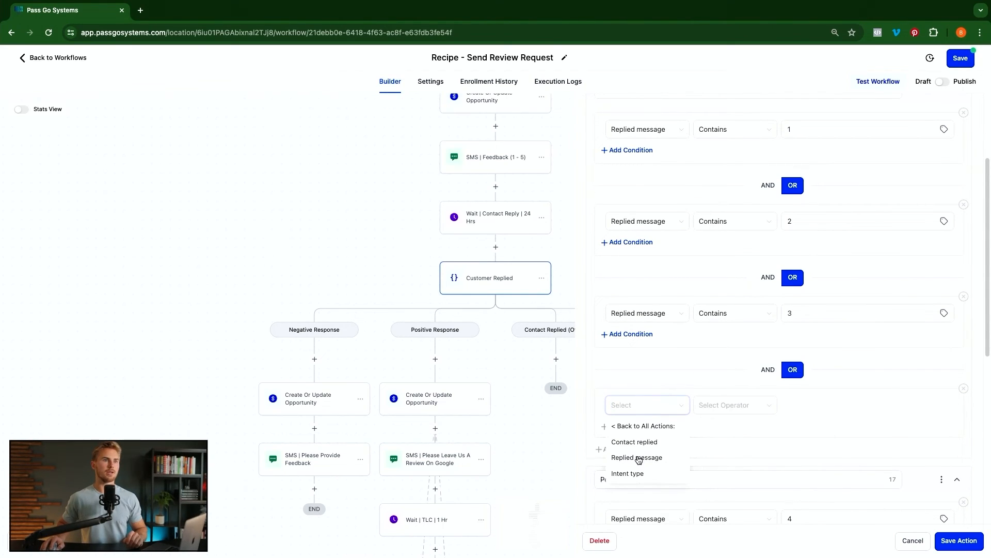
left_click(640, 474)
left_click(723, 406)
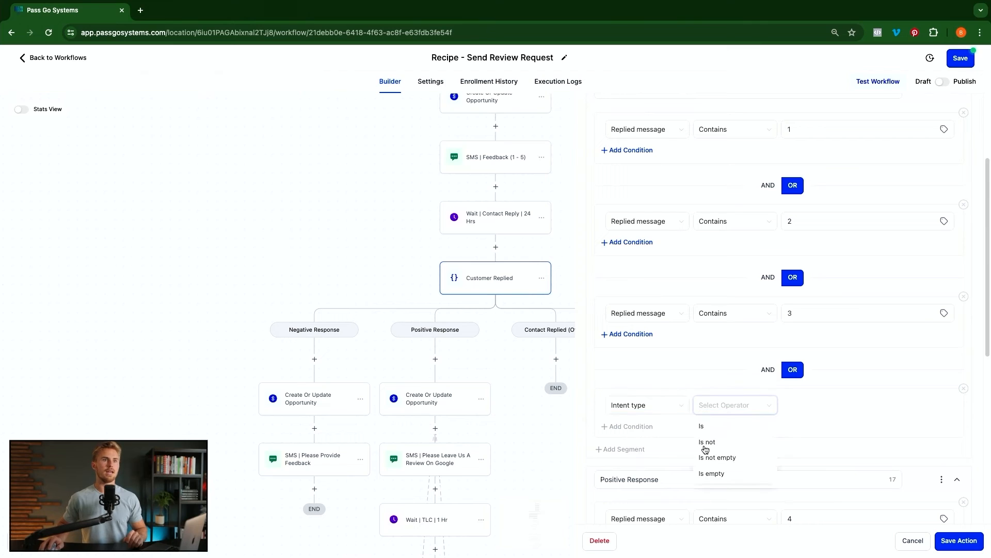
left_click(702, 426)
left_click(788, 407)
left_click(801, 442)
scroll(757, 378, "up", 3)
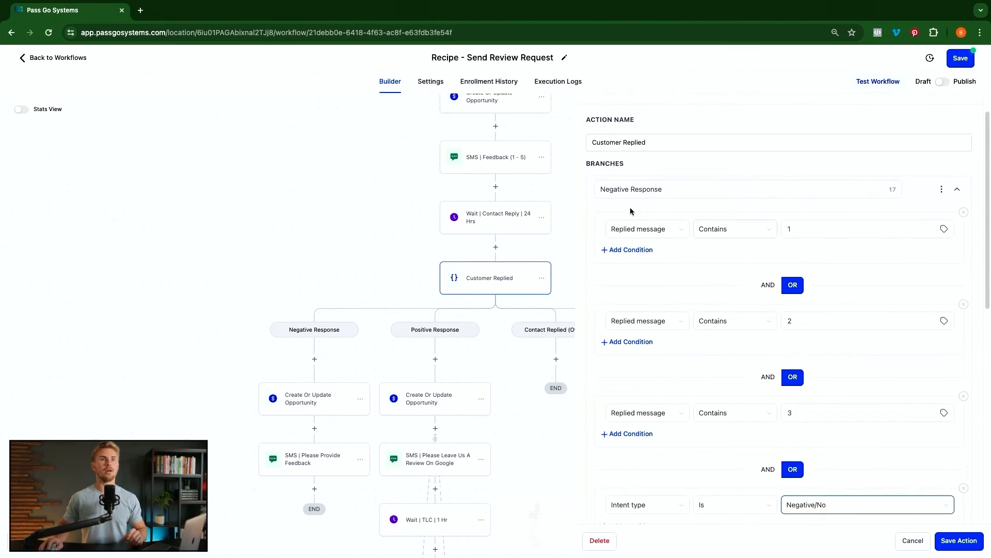
scroll(729, 305, "down", 3)
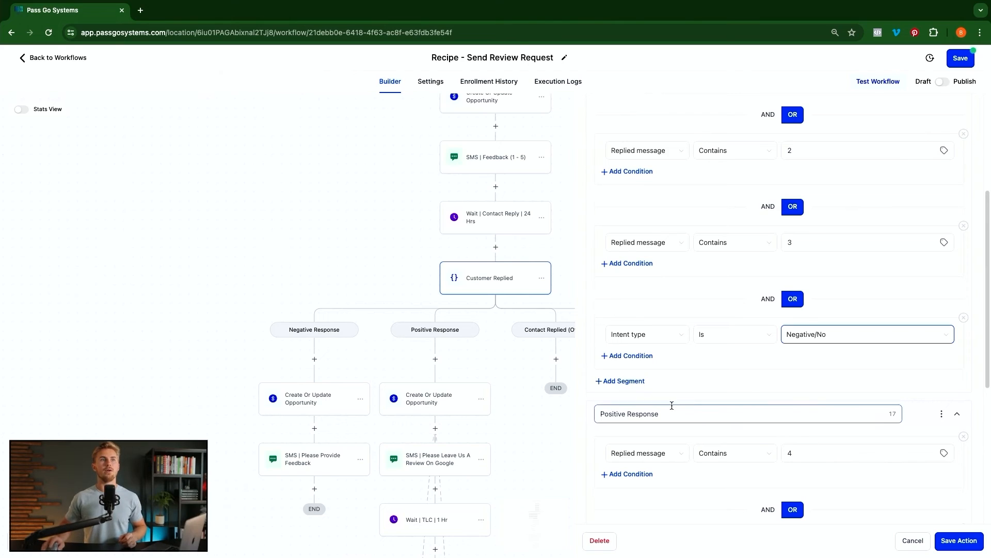
scroll(740, 390, "down", 2)
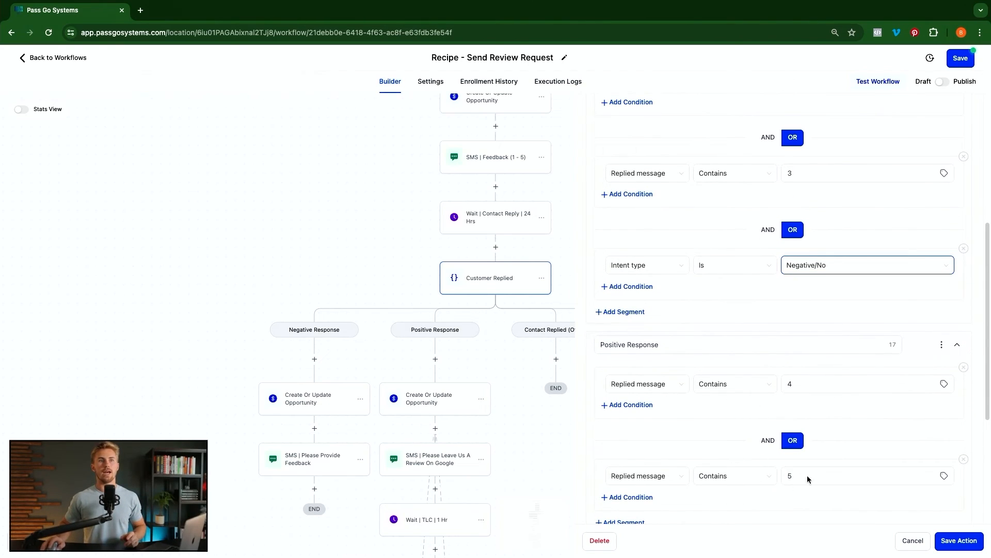
left_click(797, 475)
scroll(814, 398, "up", 2)
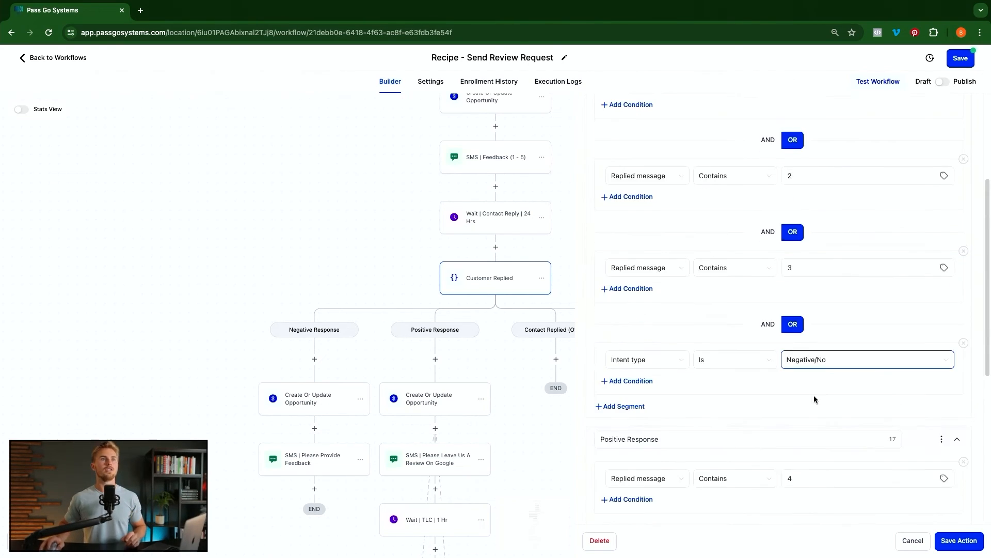
left_click(963, 342)
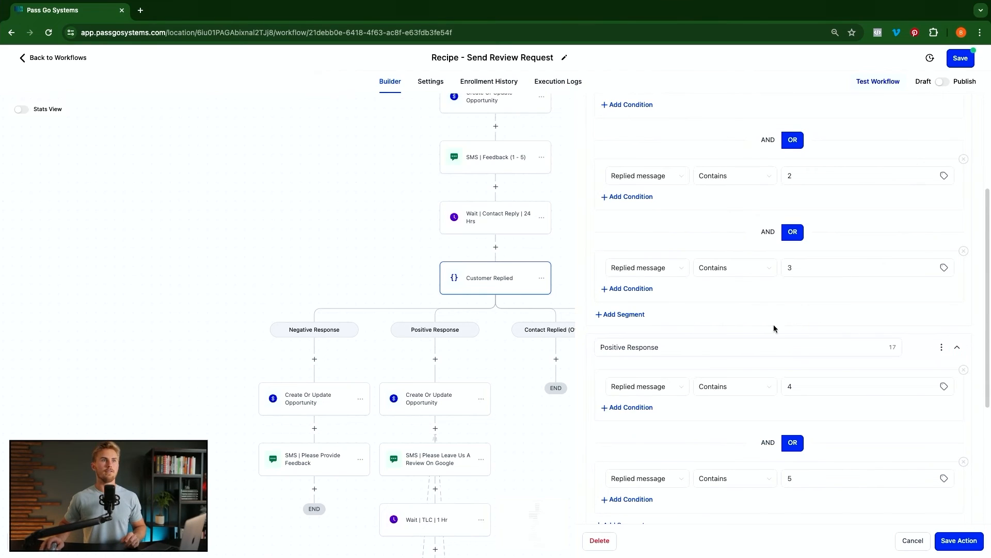
left_click(958, 541)
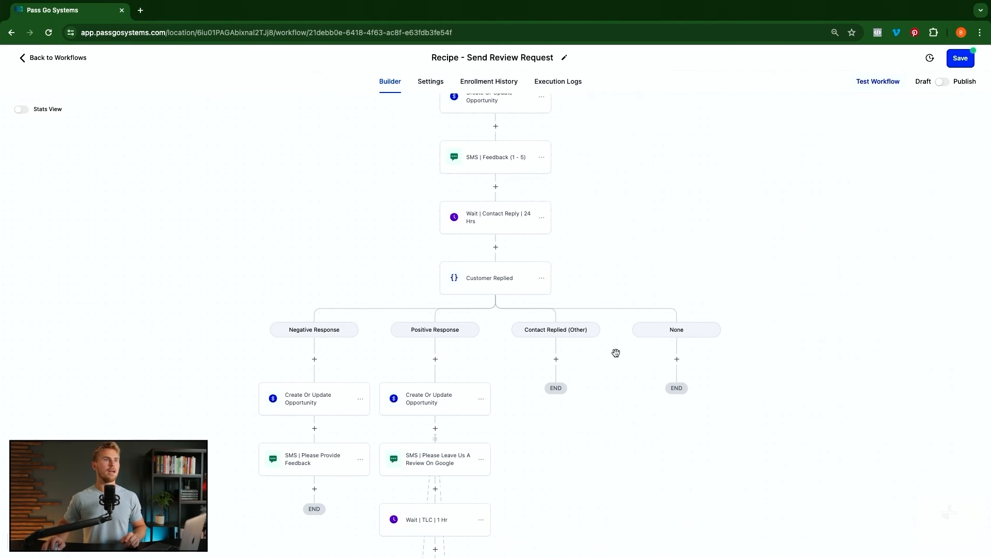
- Under Contact Replied (Other), add an If / Else with a 'Positive Reply' branch requiring Intent type Is Positive/Yes
left_click(556, 359)
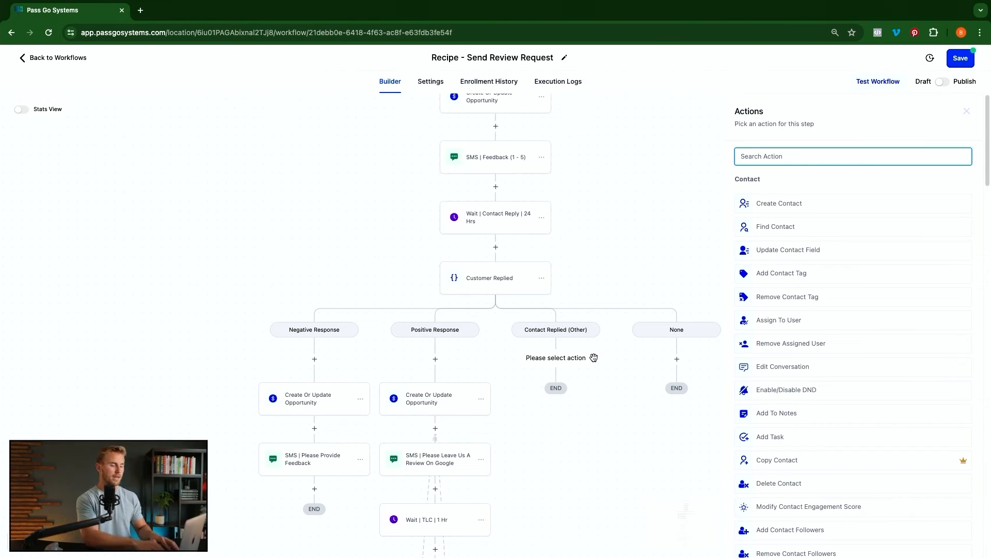
type("if")
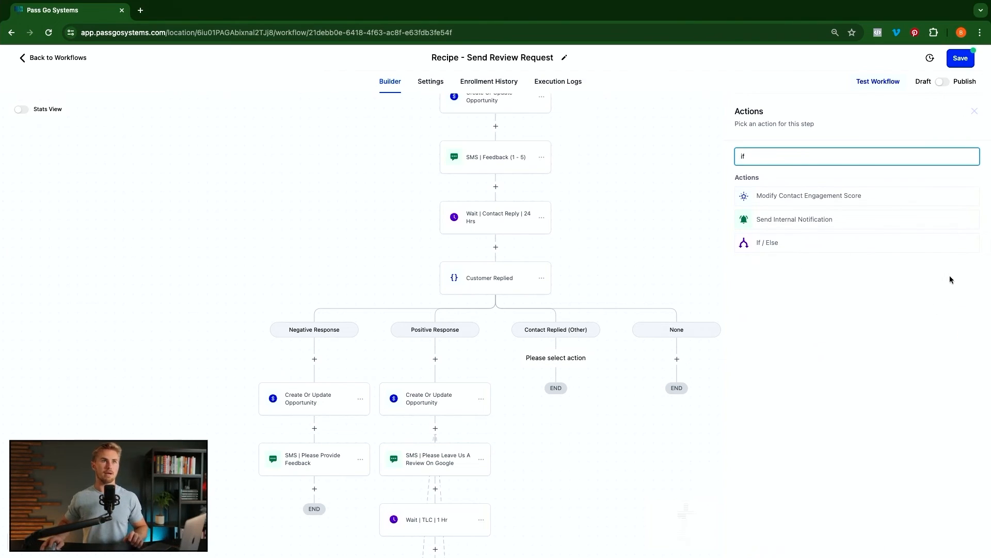
left_click(759, 242)
left_click(656, 225)
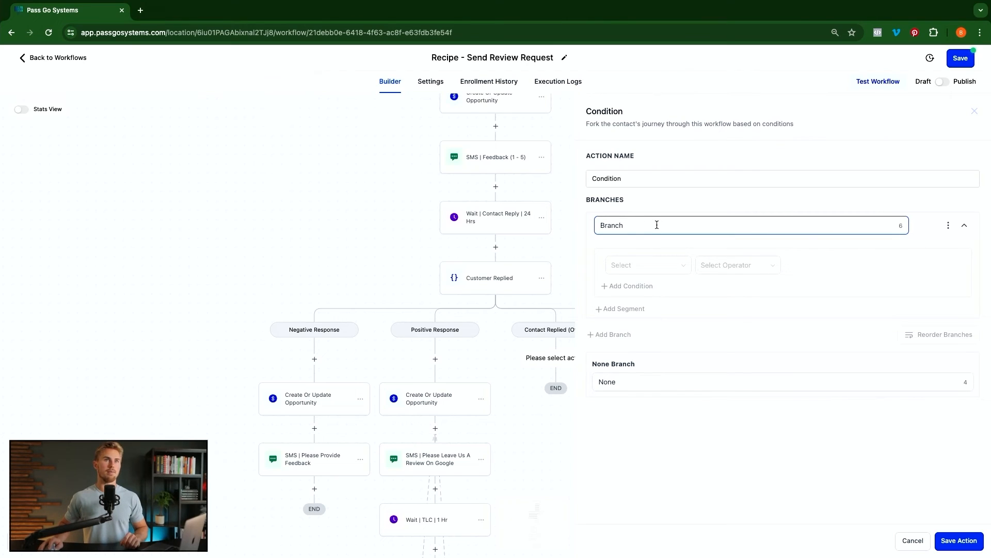
double_click(657, 225)
type("Positive Reply")
left_click(654, 264)
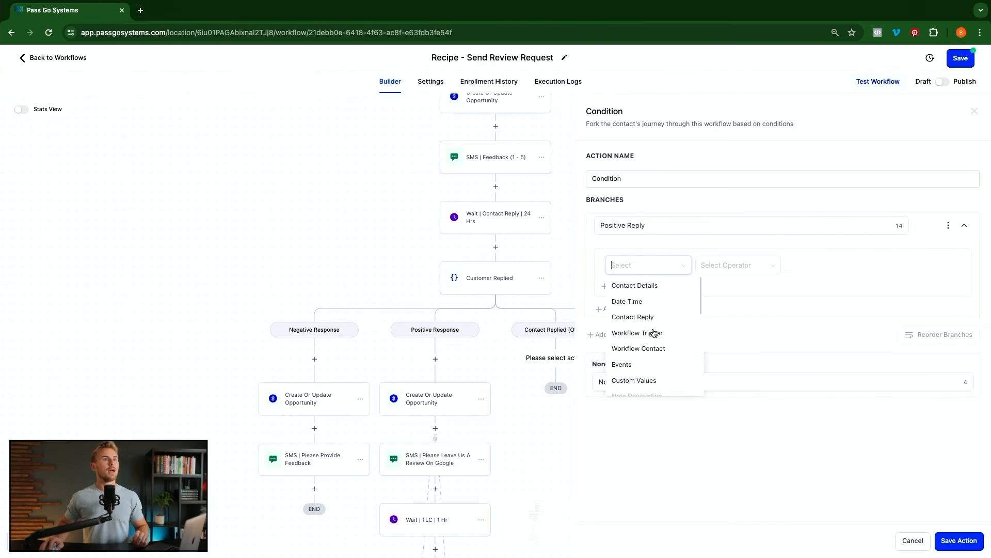
left_click(640, 319)
left_click(638, 333)
left_click(717, 269)
left_click(709, 284)
left_click(815, 285)
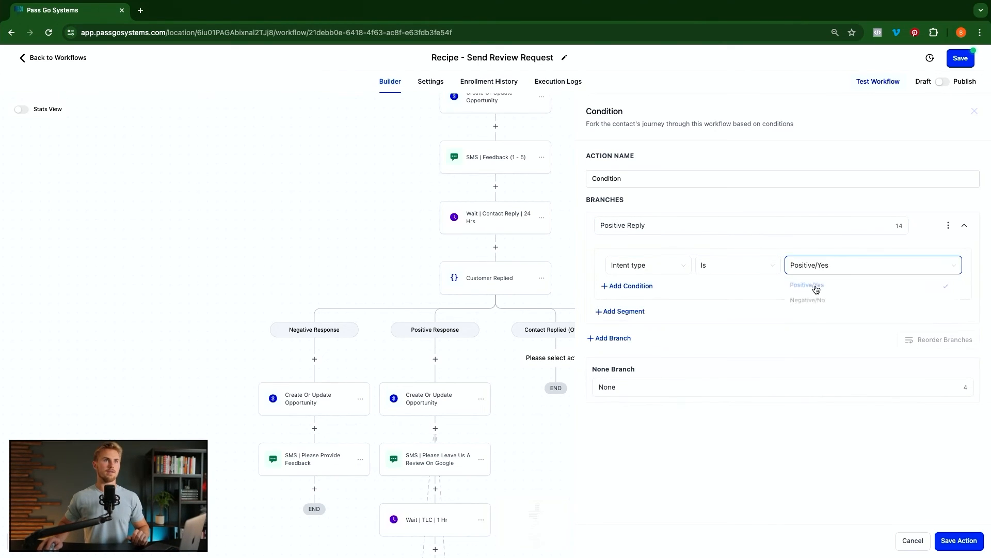
- Add a 'Negative Reply' branch requiring Intent type Is Negative/No and save the condition
left_click(618, 340)
double_click(634, 342)
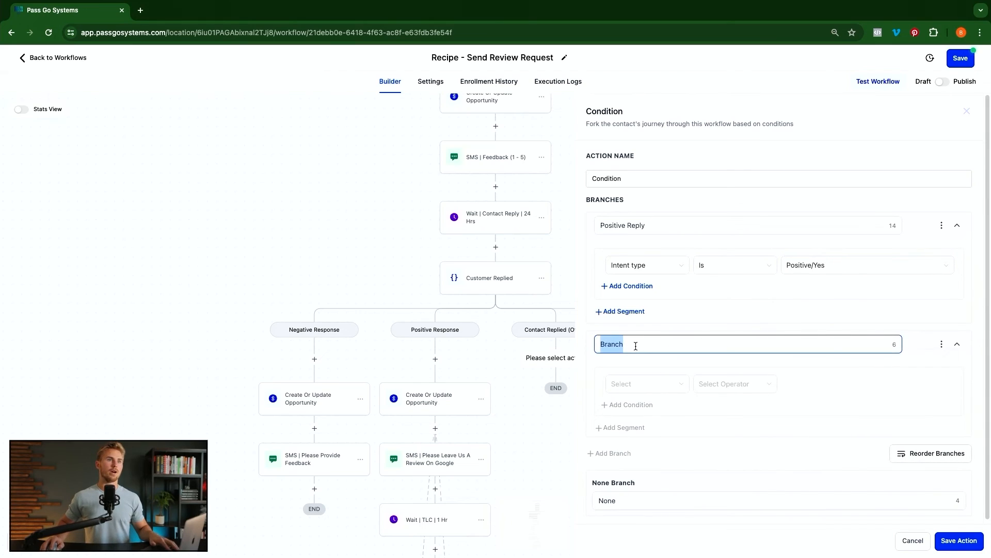
type("Negative R")
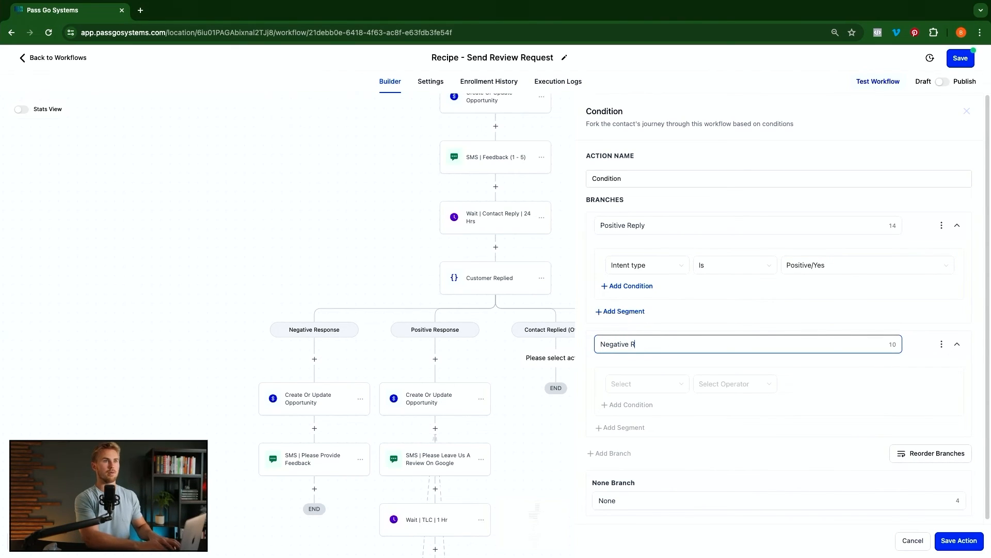
type("eply")
left_click(625, 386)
left_click(642, 437)
left_click(628, 453)
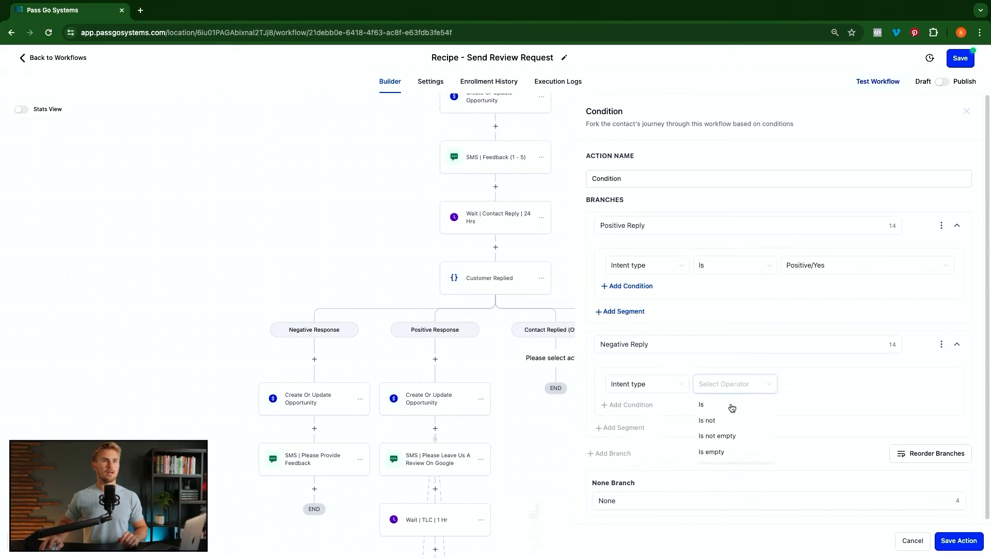
left_click(711, 407)
left_click(834, 382)
left_click(822, 423)
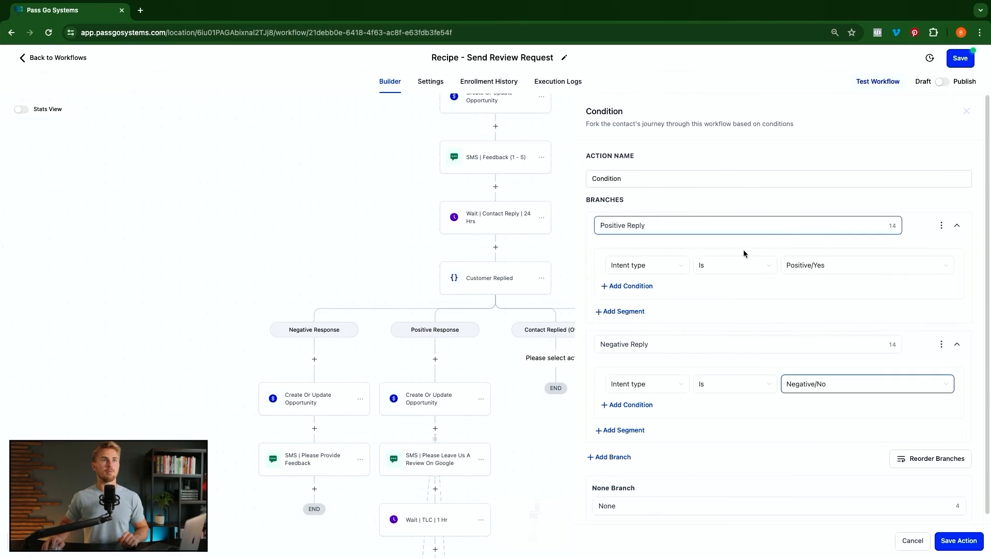
left_click(953, 542)
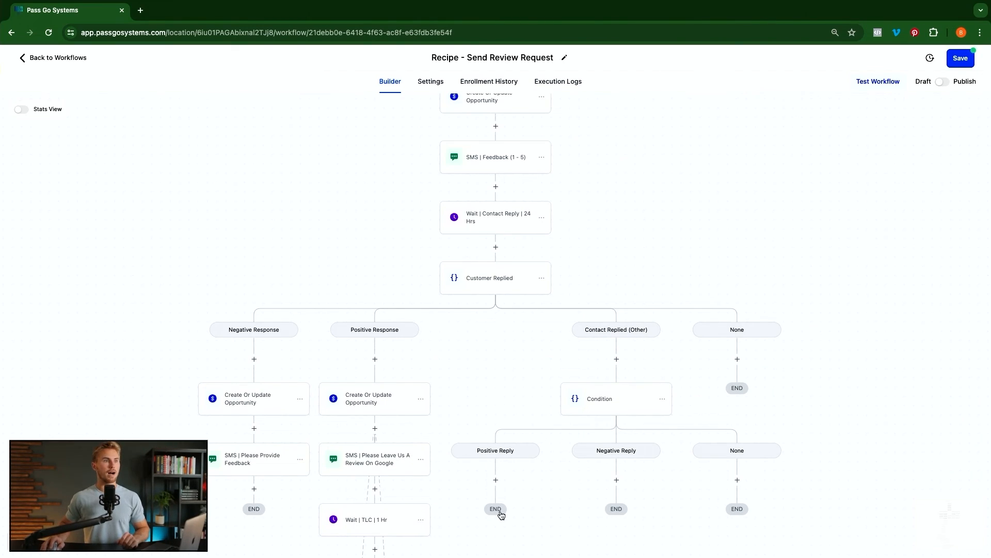
- Add a Go To under Positive Reply targeting the Positive Response opportunity step
left_click(495, 480)
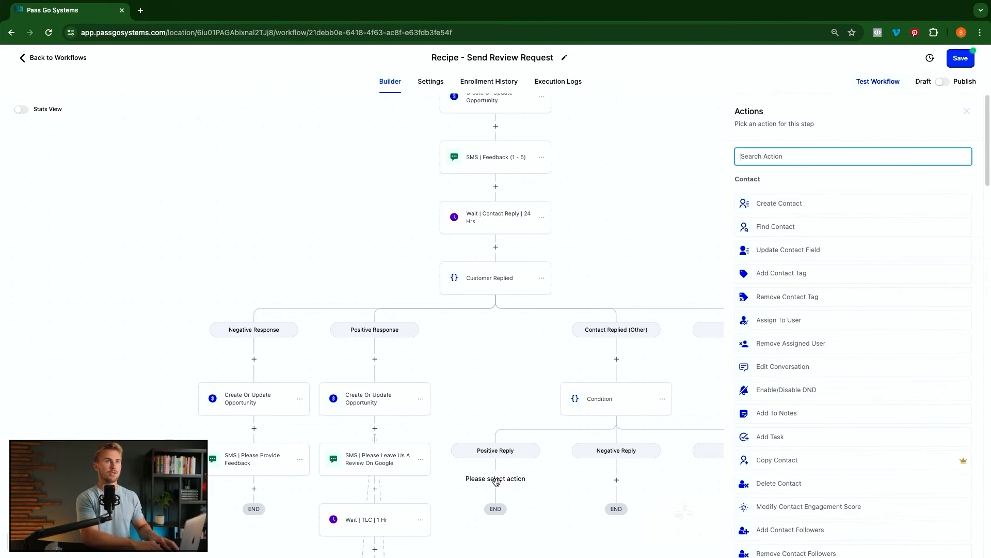
type("go")
left_click(773, 242)
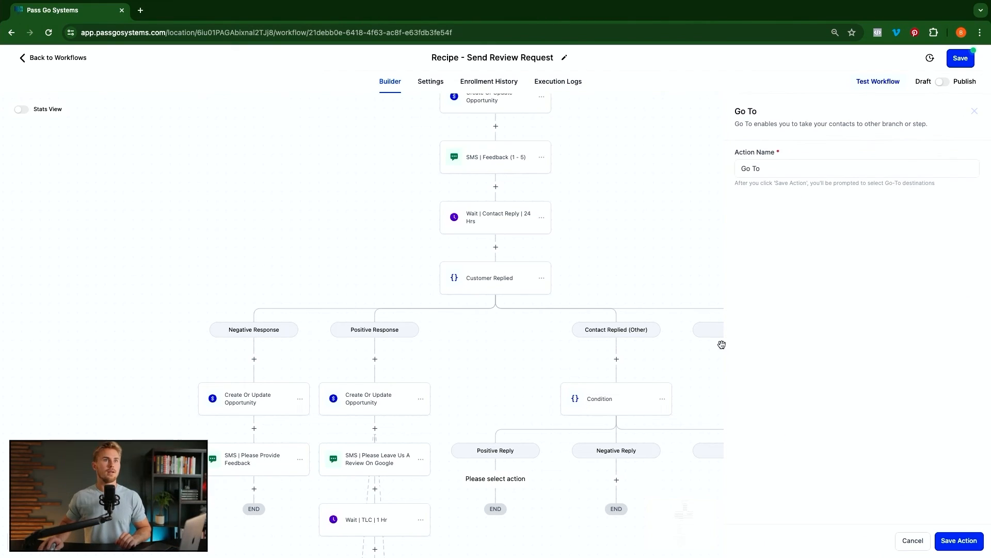
left_click(956, 539)
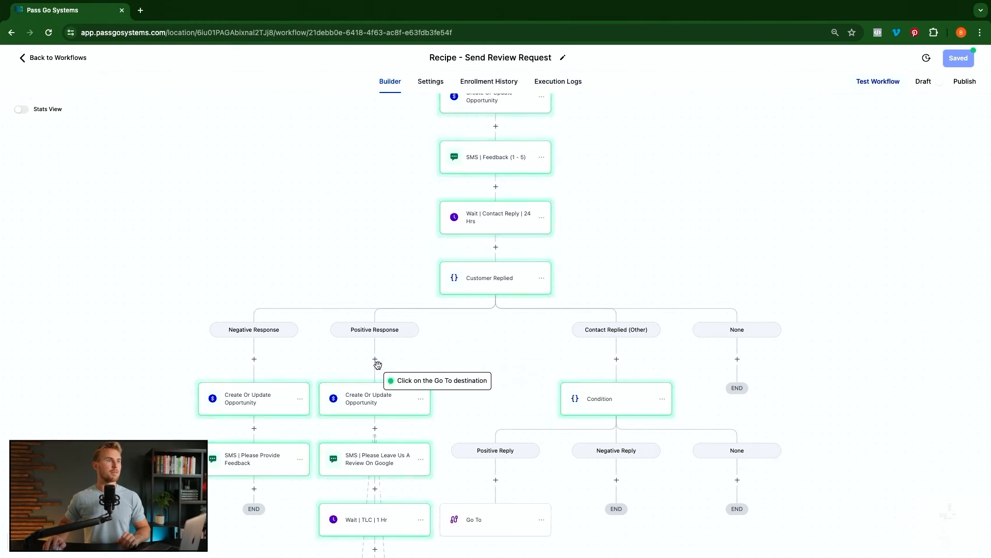
left_click(381, 398)
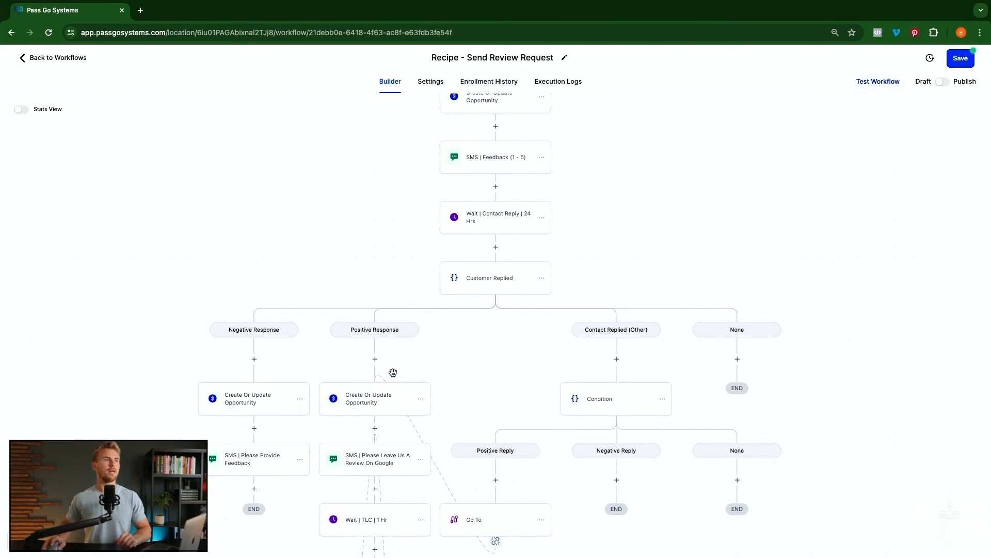
- Add a Go To under Negative Reply targeting the Negative Response opportunity step
left_click(616, 481)
type("go")
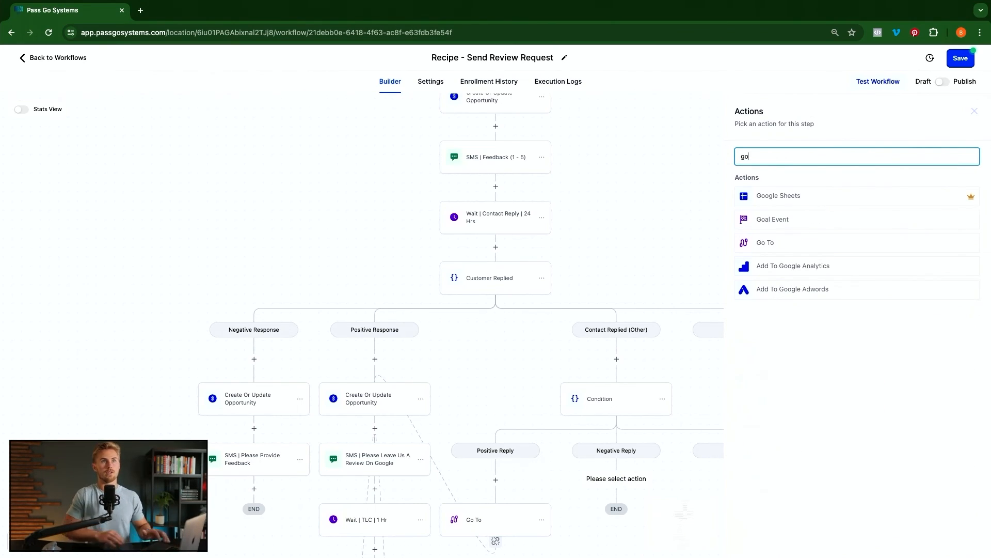
left_click(794, 242)
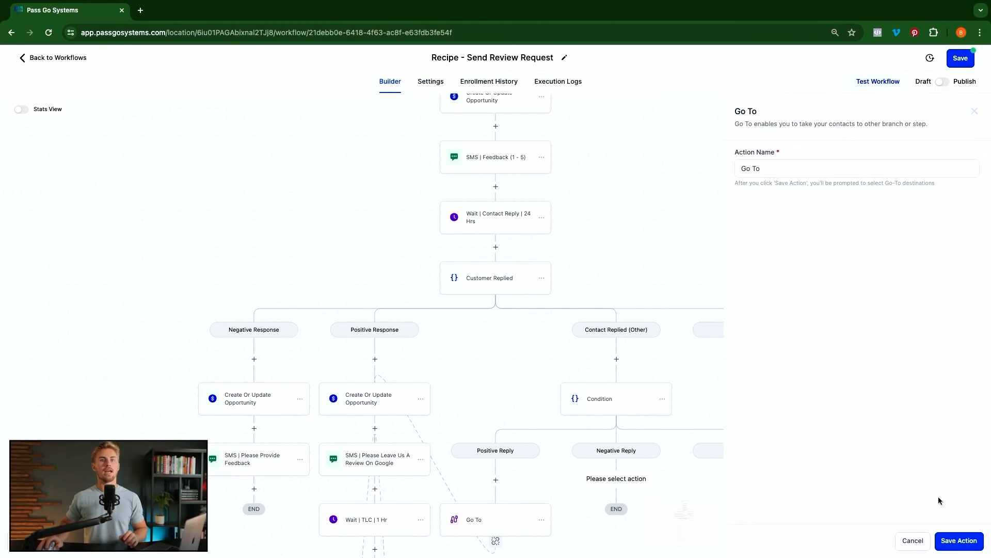
left_click(959, 540)
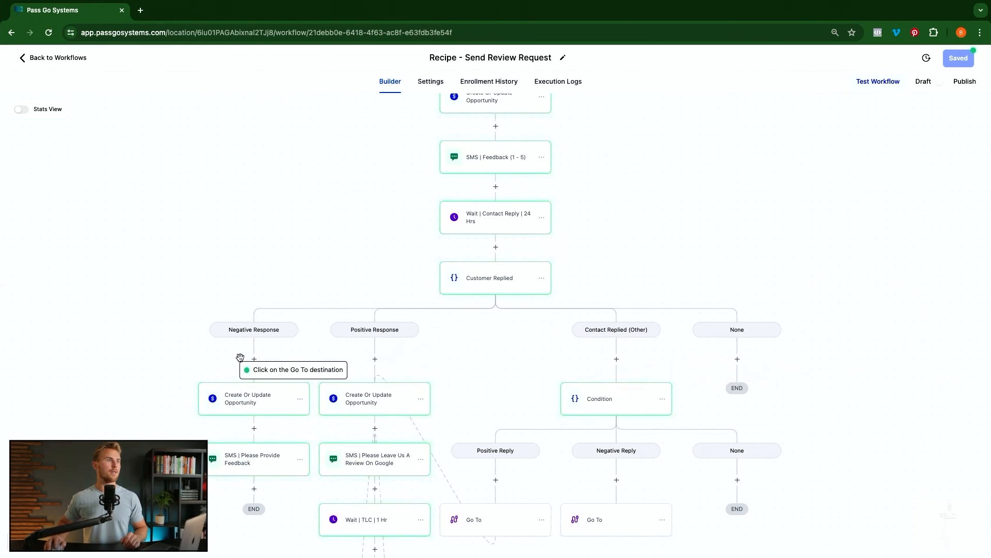
left_click(256, 397)
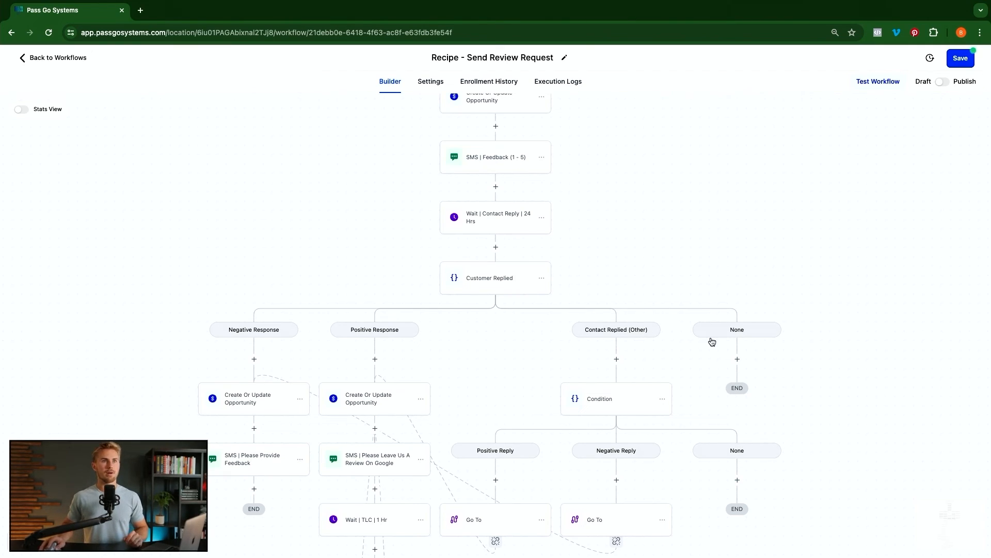
- Add a Go To action under the first None branch
left_click(737, 359)
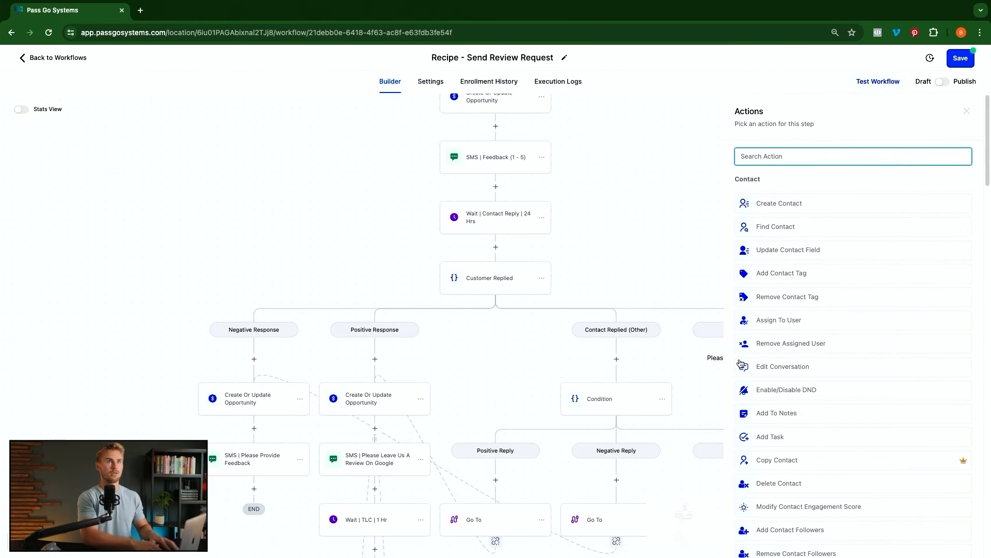
type("go")
left_click(791, 245)
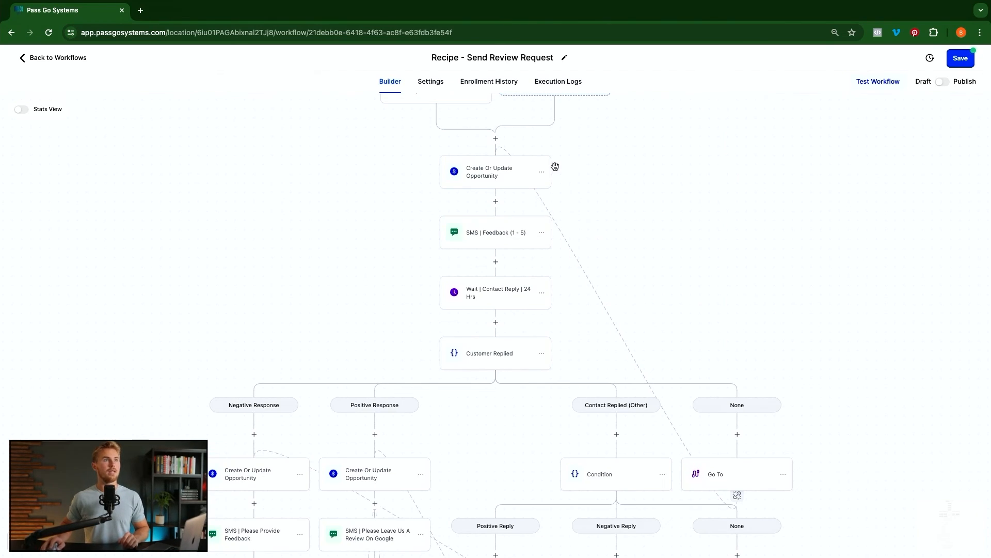
scroll(529, 237, "down", 1)
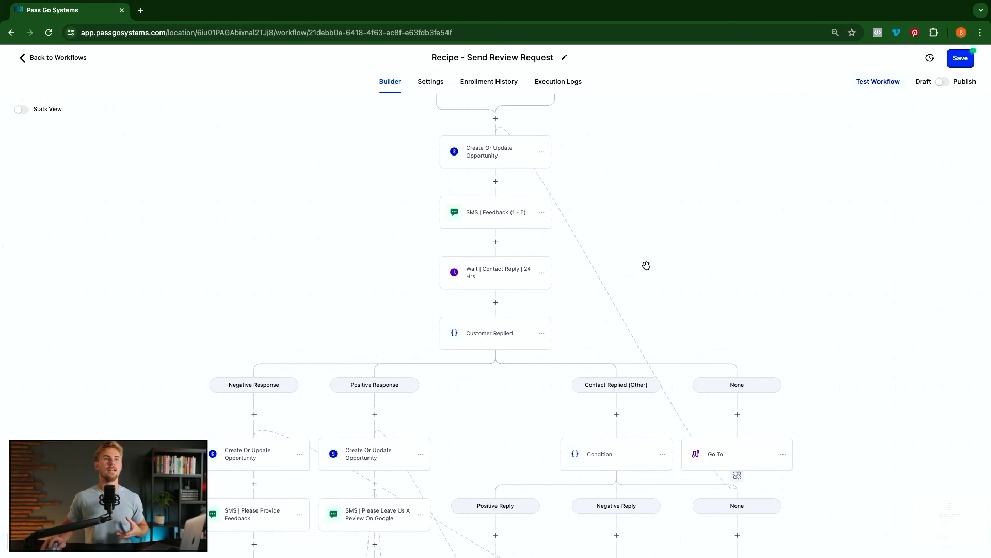
scroll(651, 289, "down", 4)
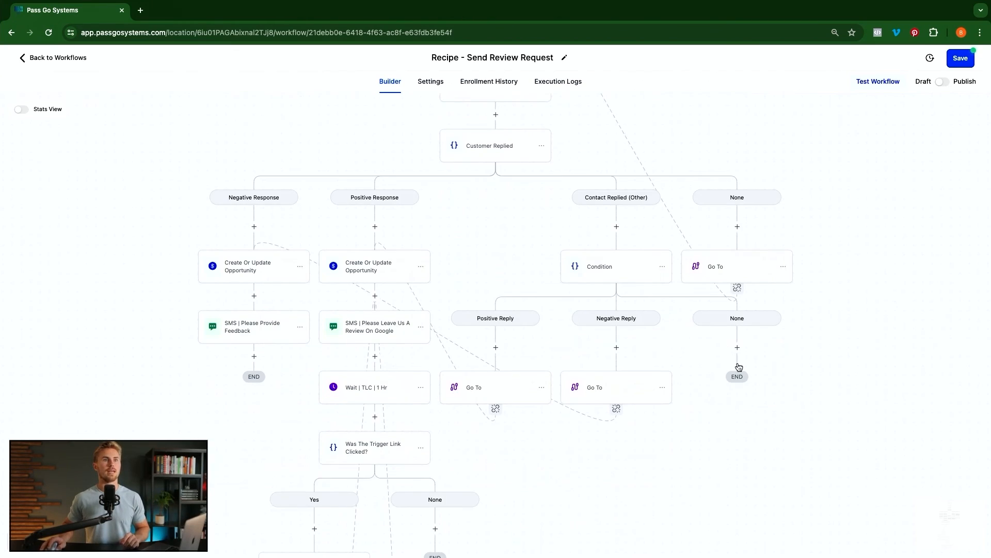
- Add a Go To under the second None branch targeting the top Create Or Update Opportunity step, then open Settings
left_click(739, 349)
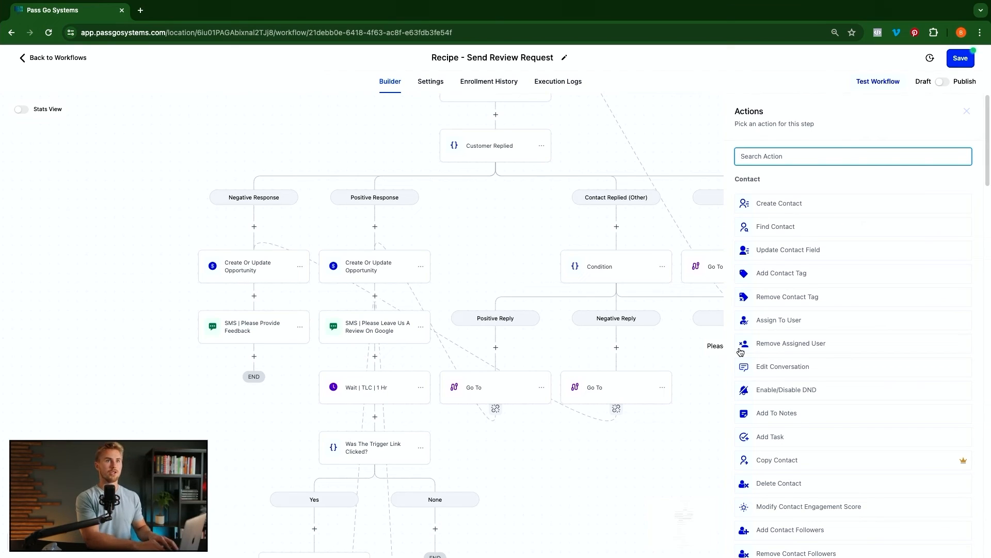
type("go")
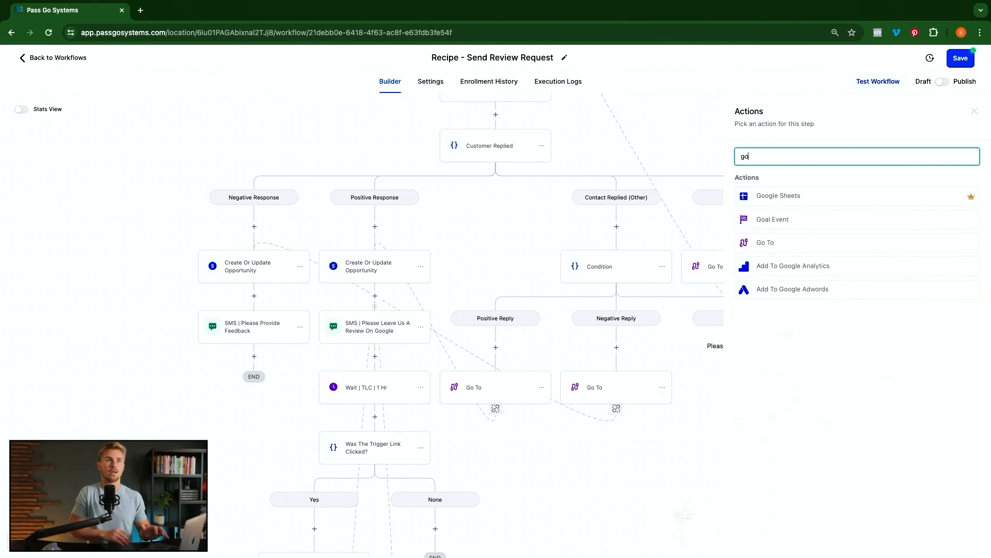
left_click(878, 243)
left_click(955, 537)
scroll(712, 347, "up", 6)
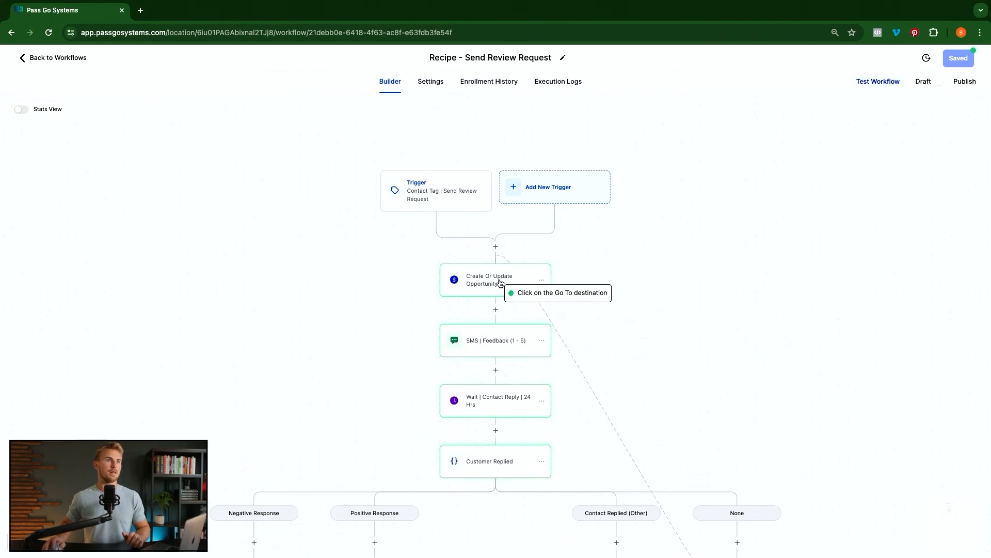
left_click(520, 294)
scroll(645, 346, "down", 2)
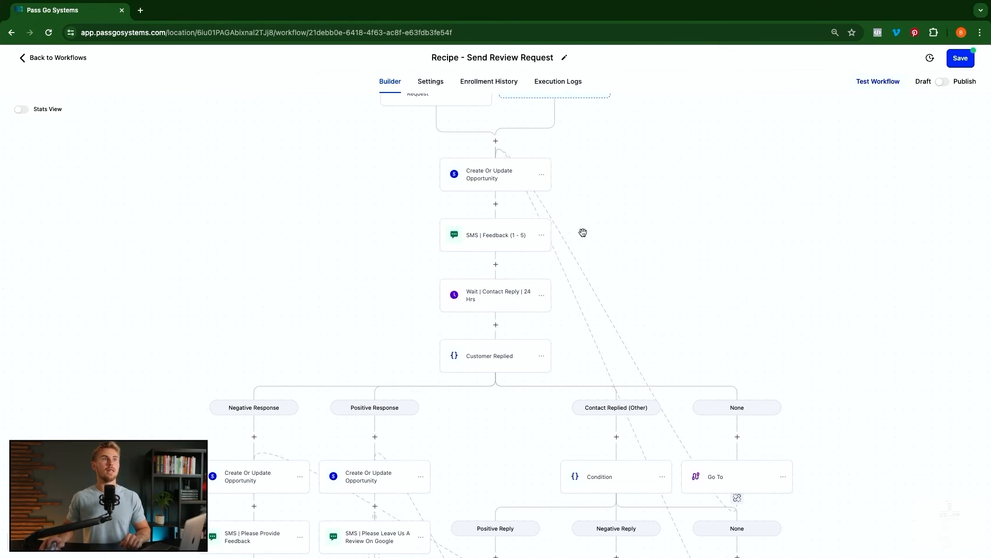
left_click(433, 84)
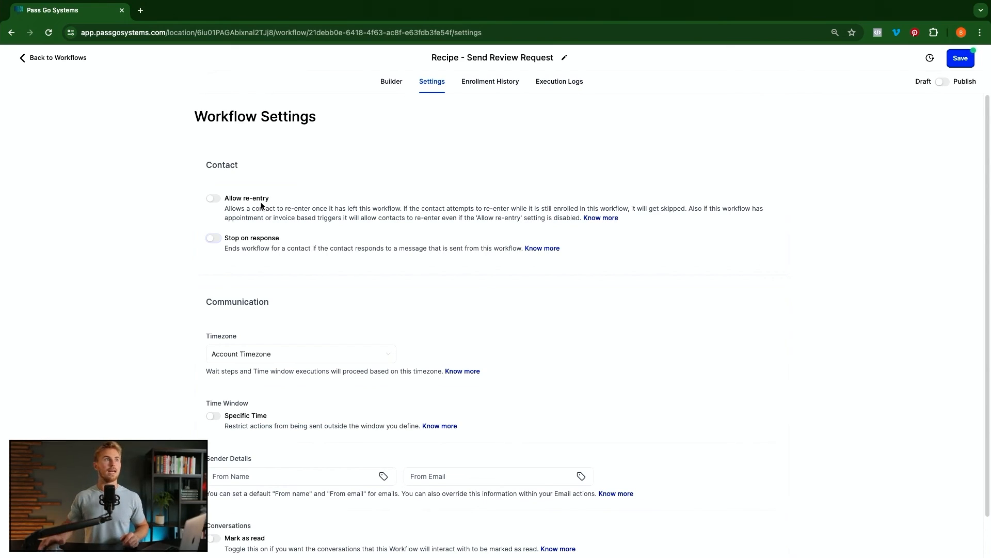
- Switch on Allow re-entry and return to the workflow builder
left_click(212, 199)
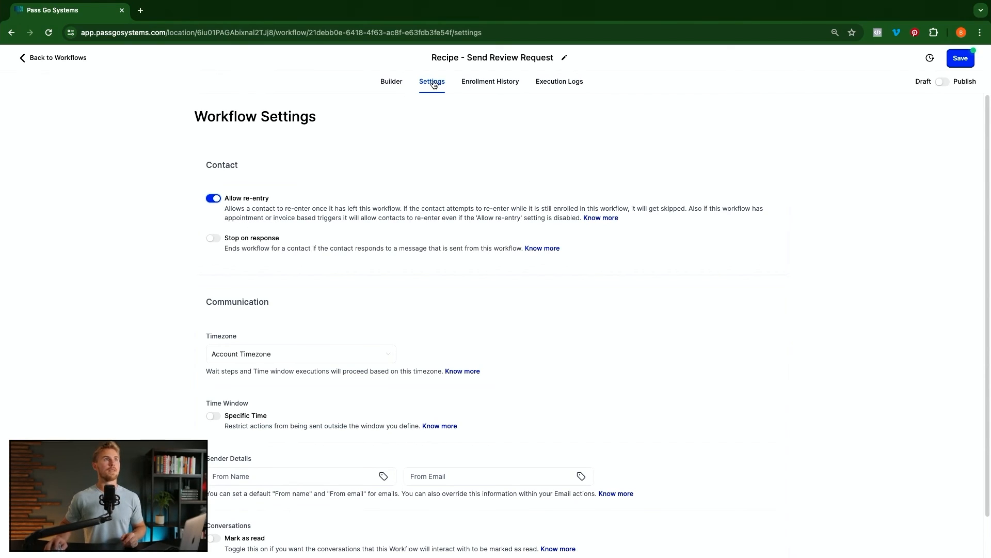
left_click(392, 83)
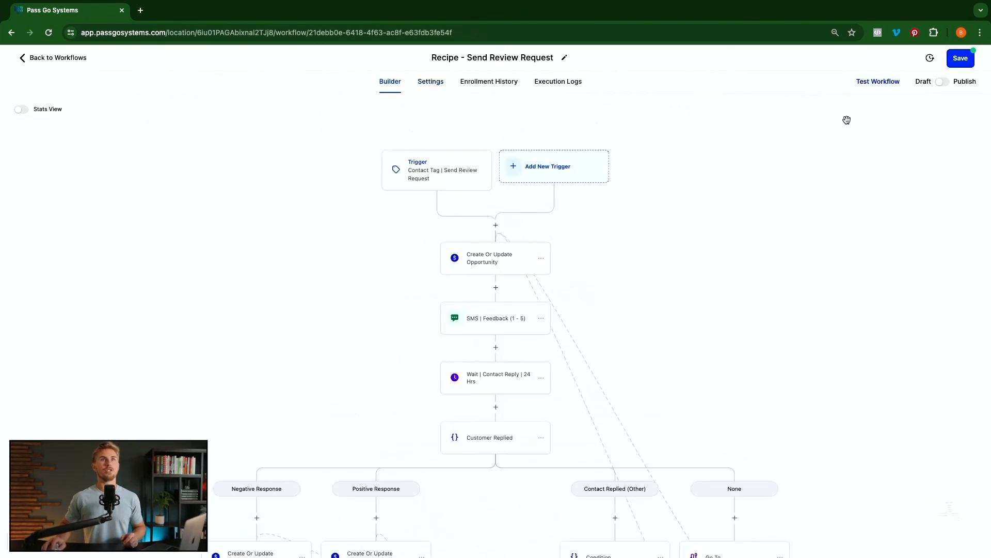
- Switch the workflow to Publish, save it, and retitle it 'Google Review Request (4 & 5 Stars Only)'
left_click(943, 83)
left_click(963, 62)
left_click(480, 56)
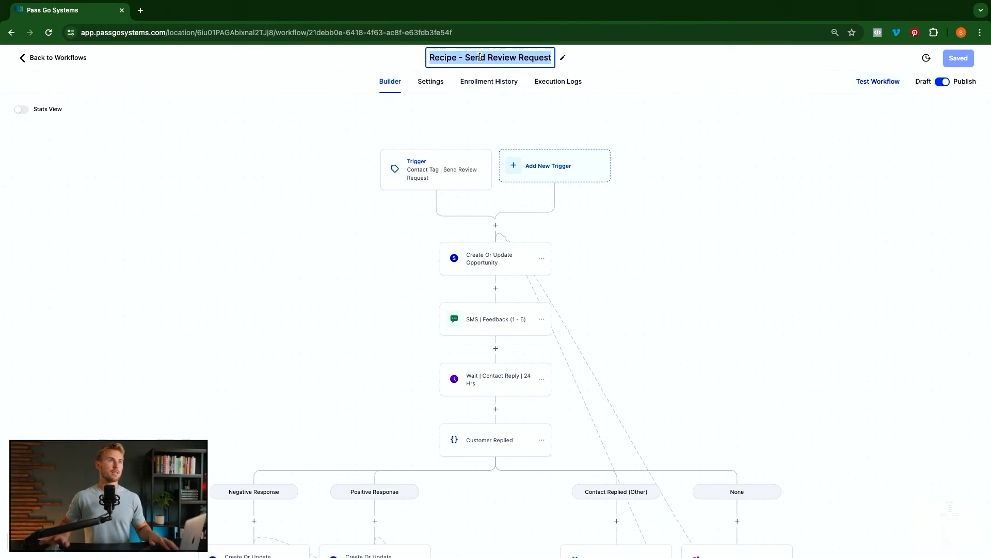
type("Google Review QW")
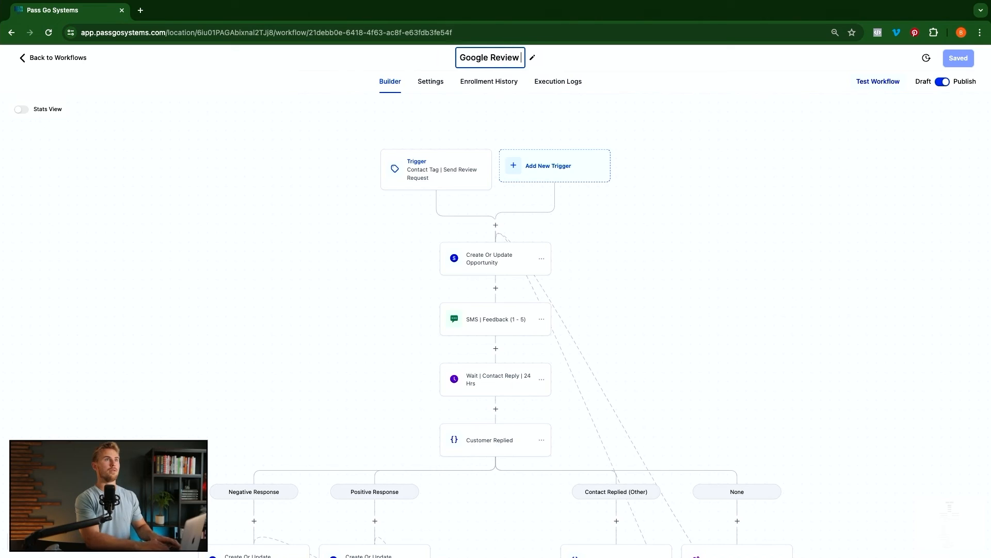
key("BackSpace")
key("BackSpace")
type("Request (4 &")
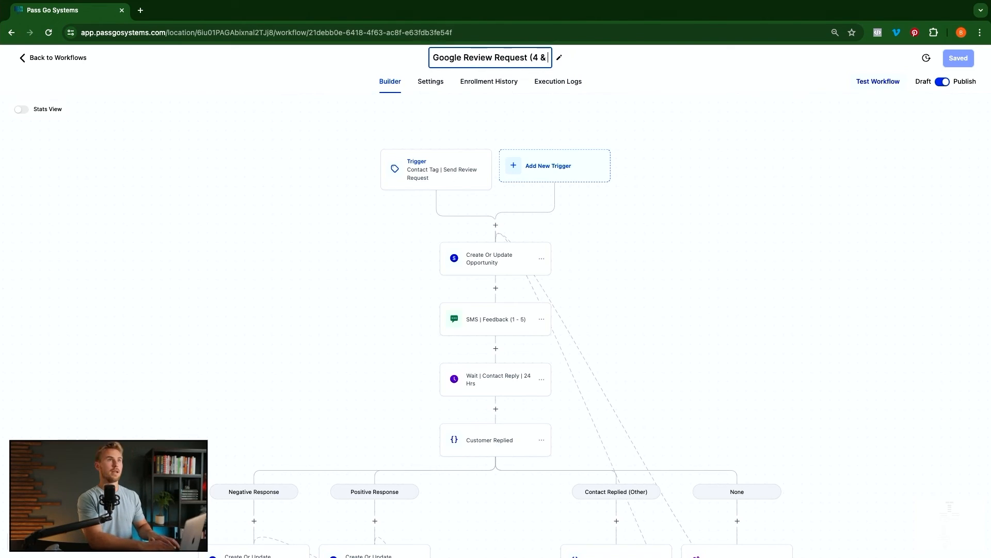
type(" 5 Stars Only)")
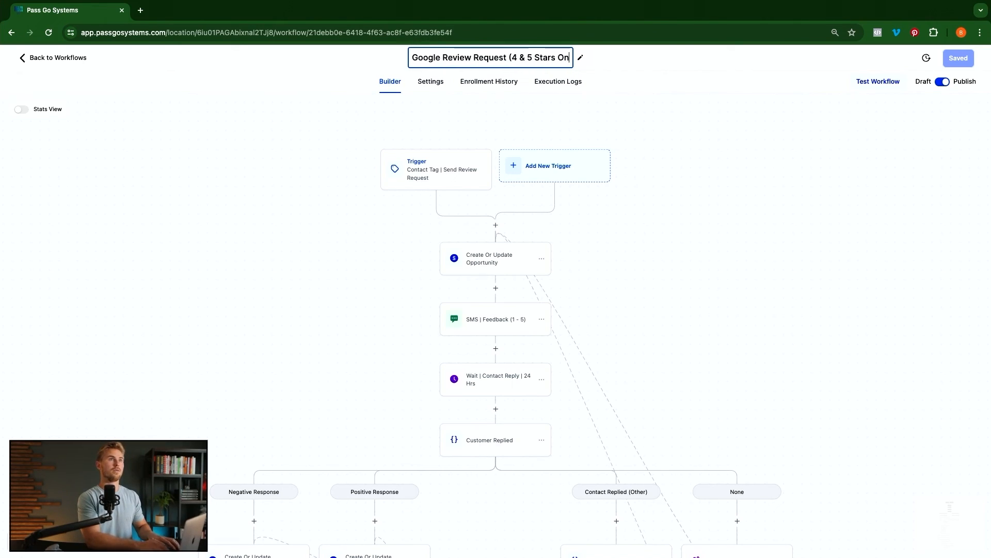
key("Return")
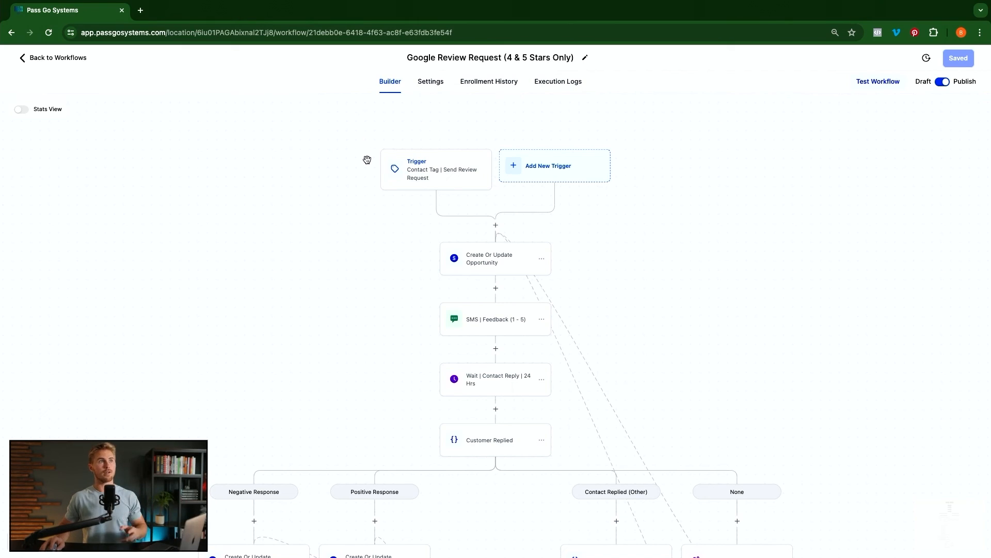
left_click(51, 63)
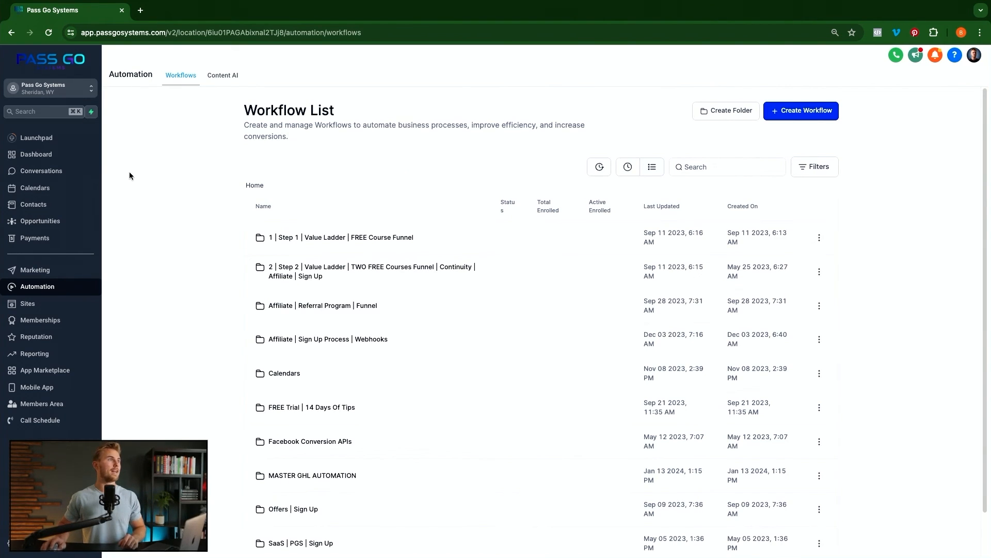
- Search contacts by the test contact's name and select all seven matches for Add to Automation
left_click(45, 206)
left_click(812, 137)
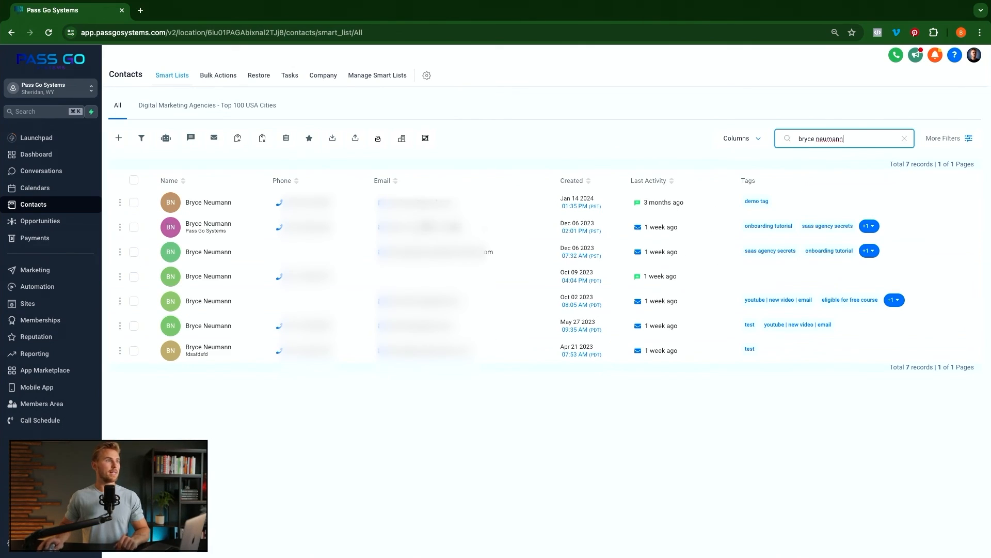
left_click(133, 277)
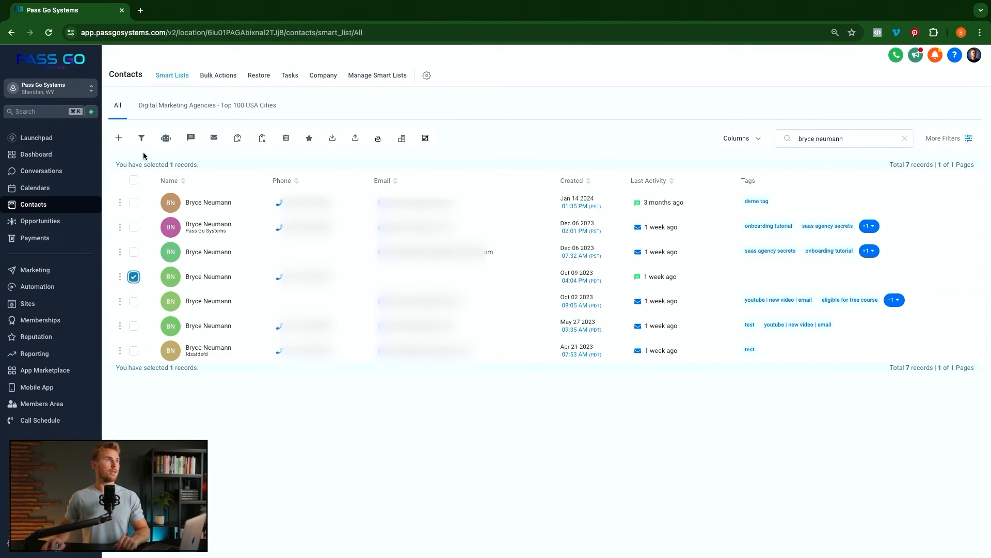
left_click(133, 181)
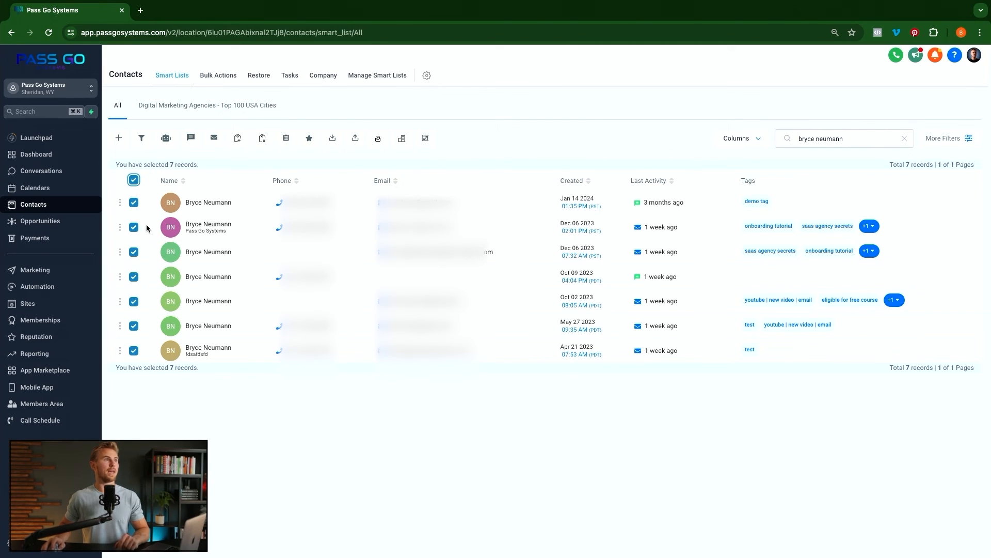
left_click(166, 143)
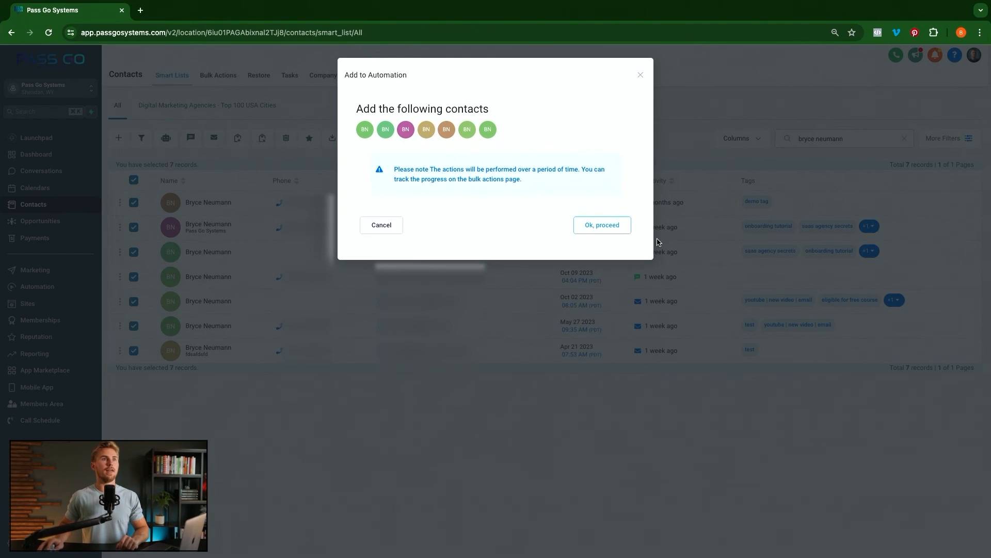
left_click(604, 229)
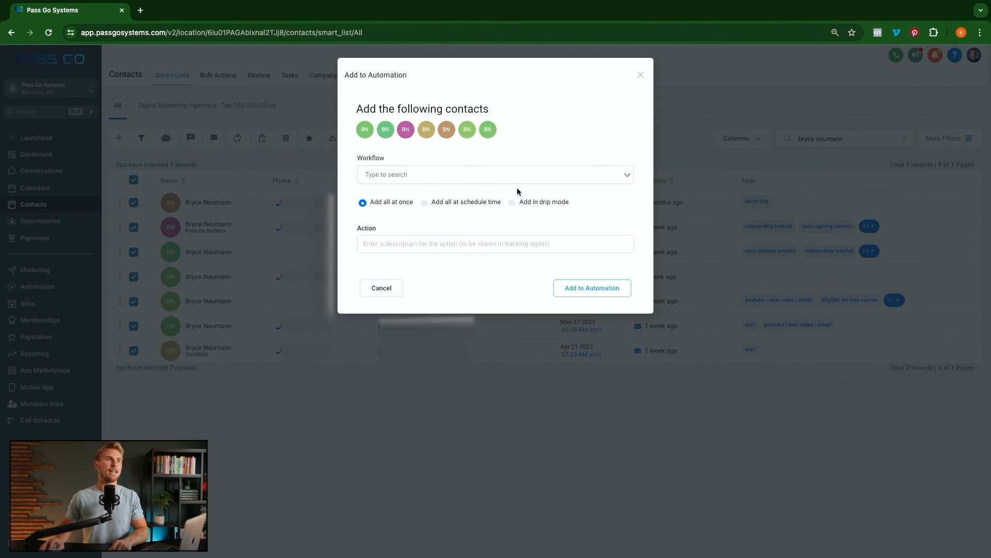
- Pick the Google Review Request workflow, set drip mode with batch quantity 50, then close without adding
left_click(407, 173)
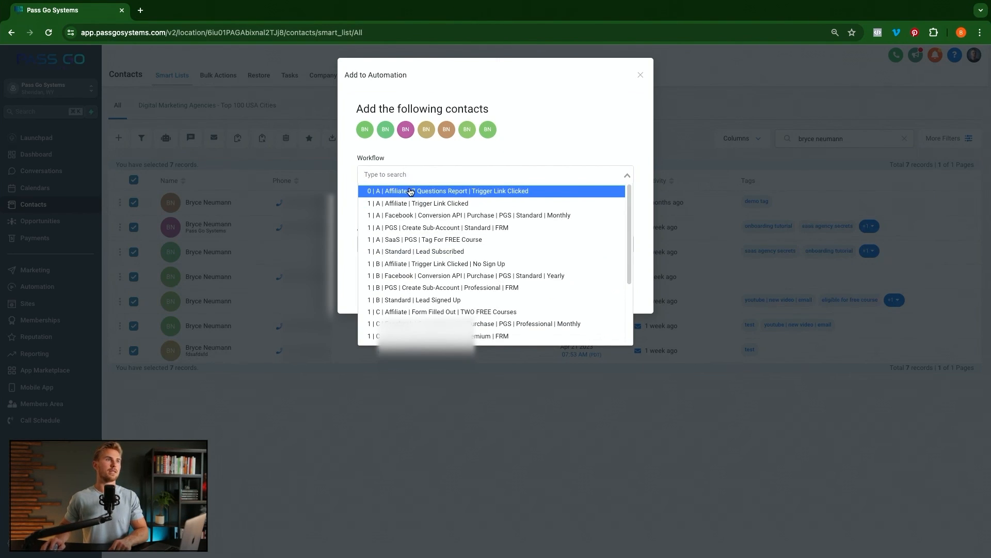
type("review")
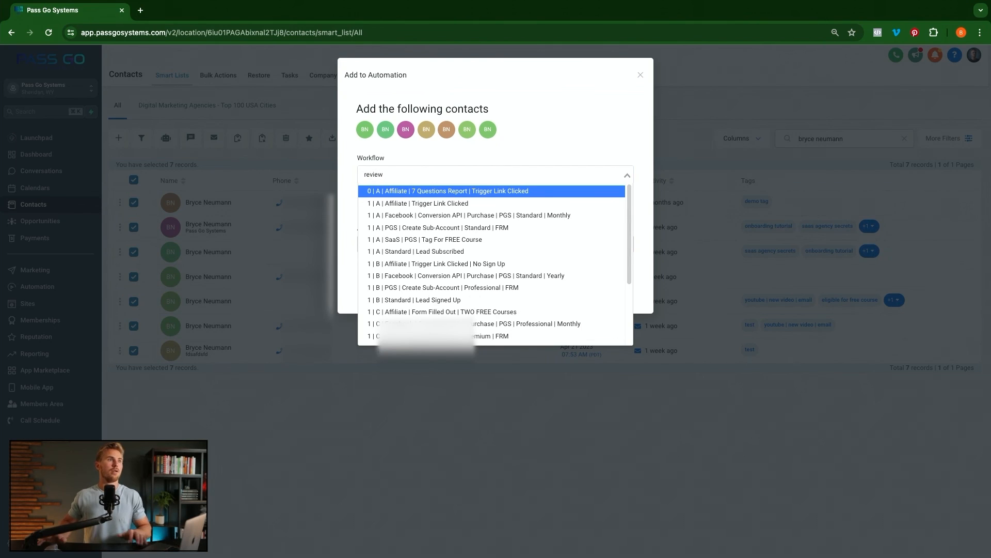
left_click(404, 192)
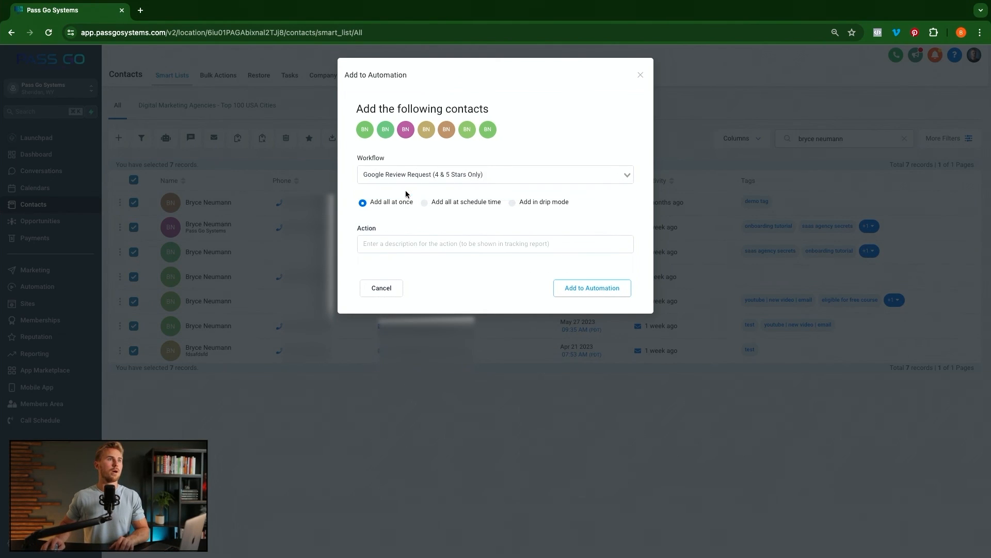
left_click(510, 202)
left_click(404, 243)
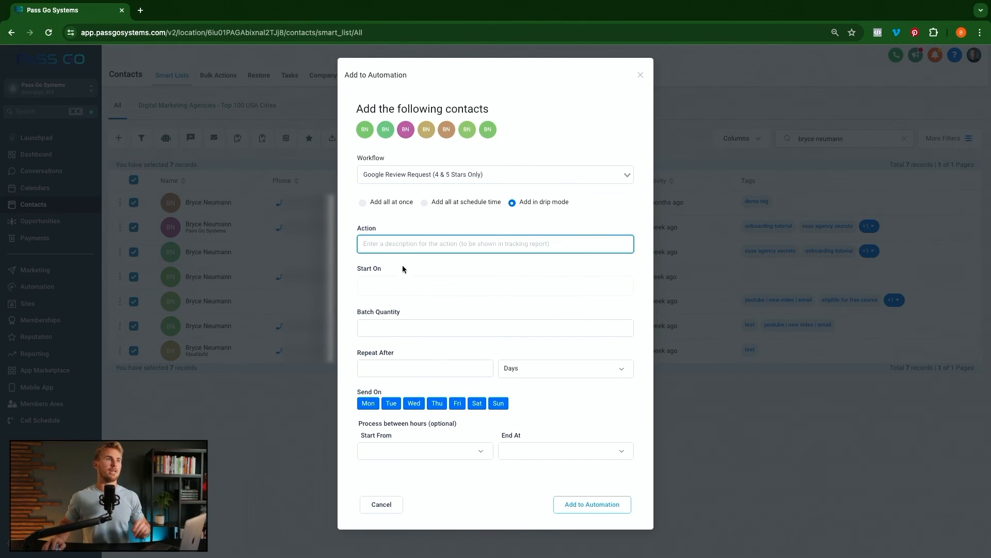
left_click(405, 330)
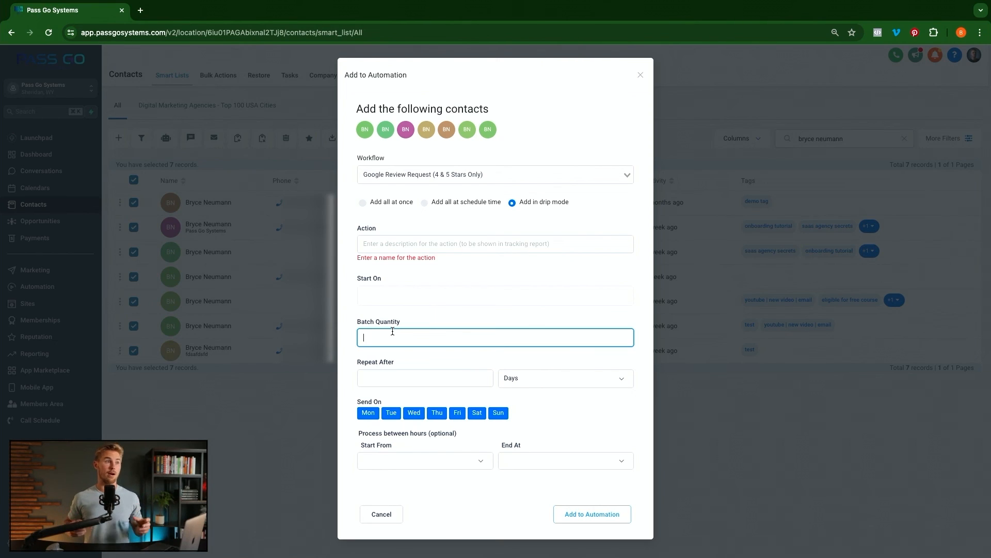
type("50")
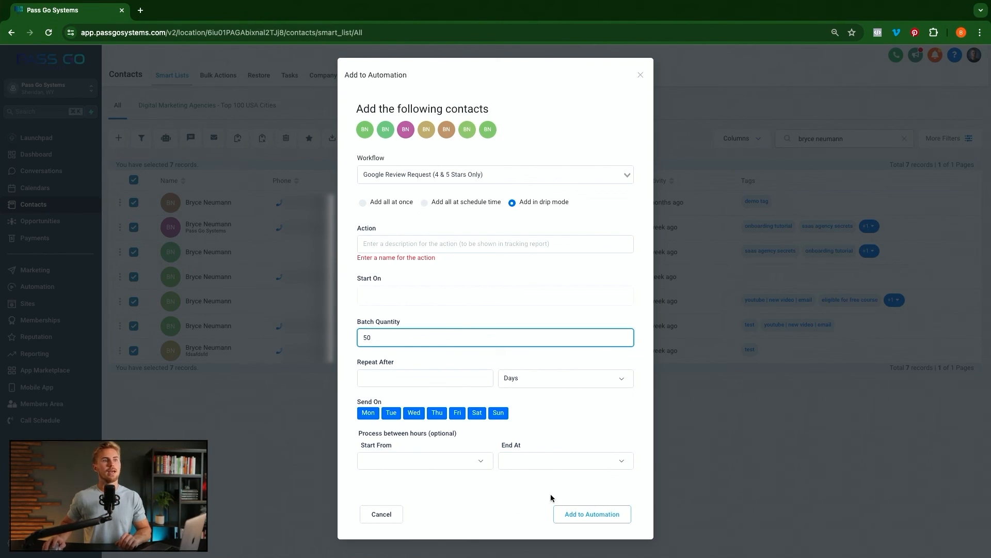
left_click(643, 81)
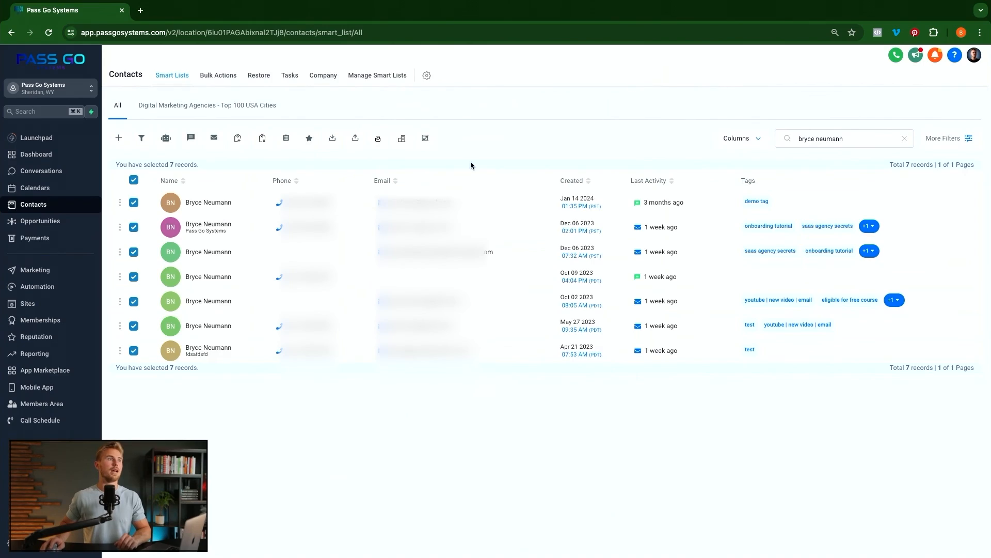
- Select only the fourth contact and enroll it in Google Review Request, with action name 'Google Review Request'
left_click(134, 180)
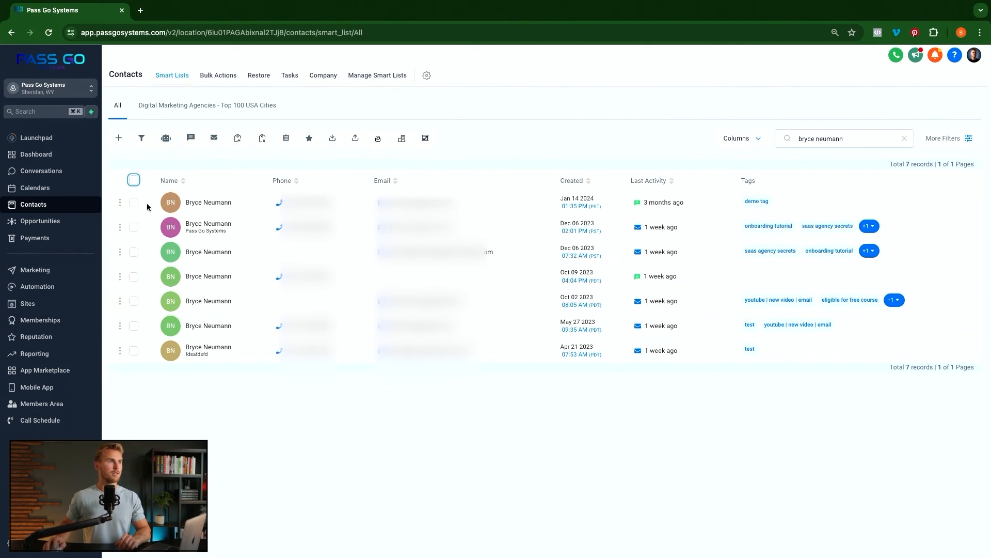
left_click(133, 278)
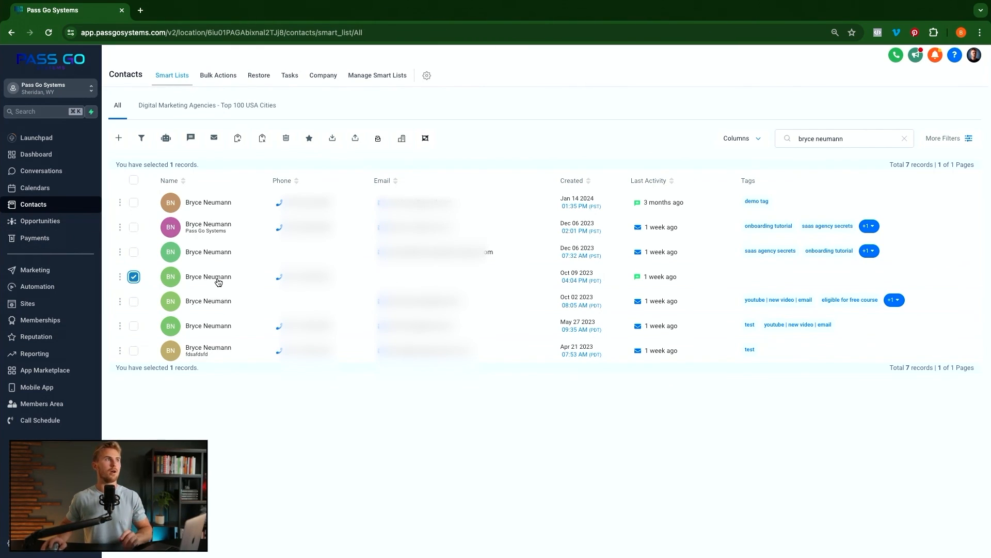
left_click(167, 142)
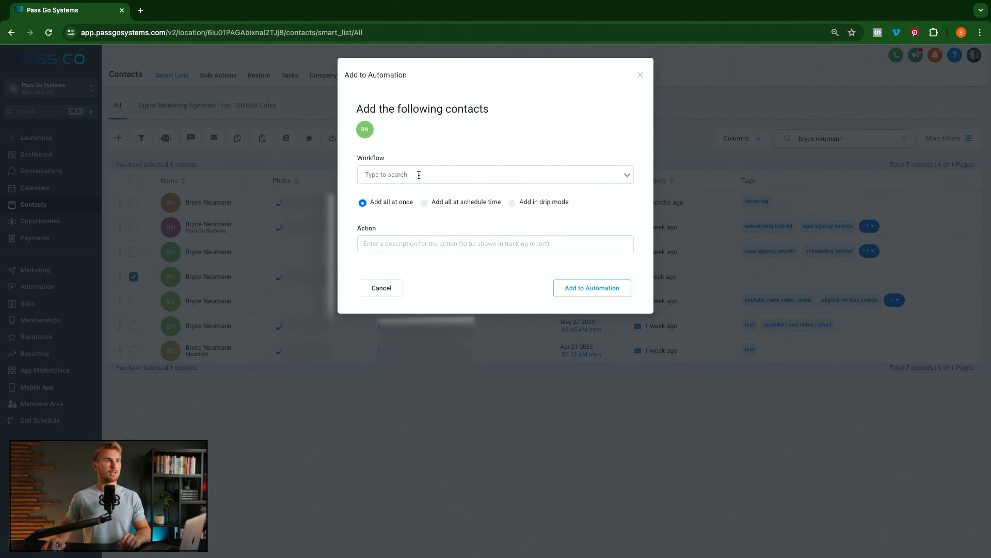
left_click(418, 174)
type("google")
left_click(423, 191)
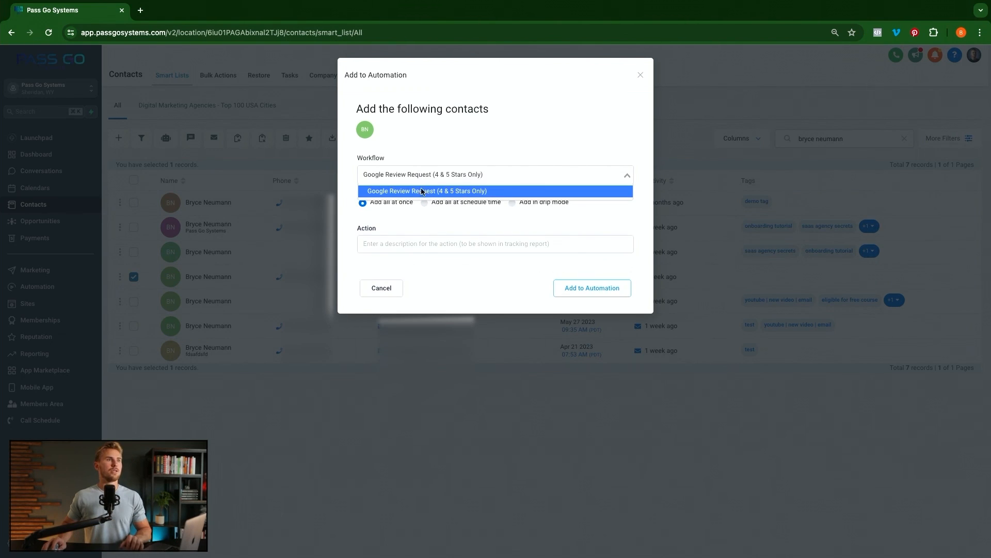
left_click(404, 243)
type("Goog")
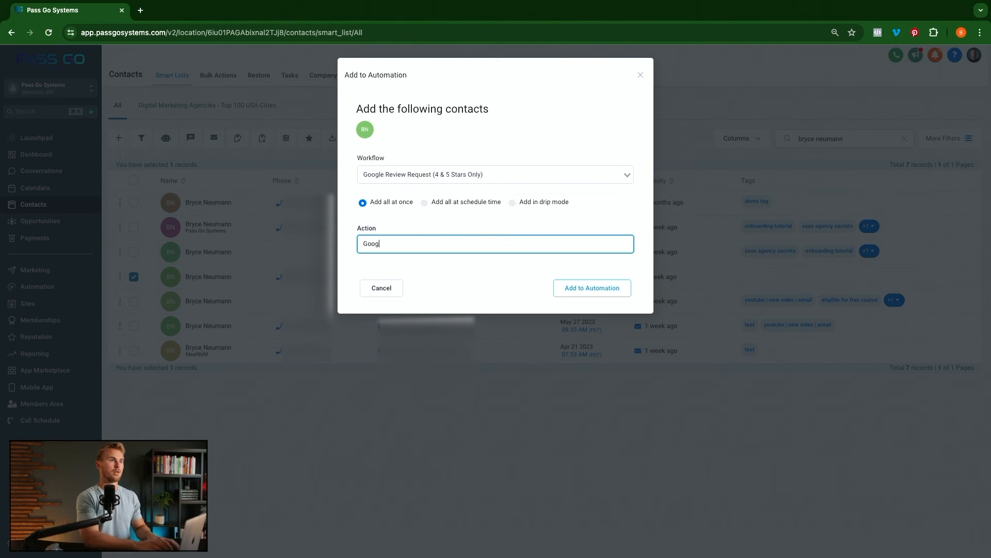
type("le Review Request")
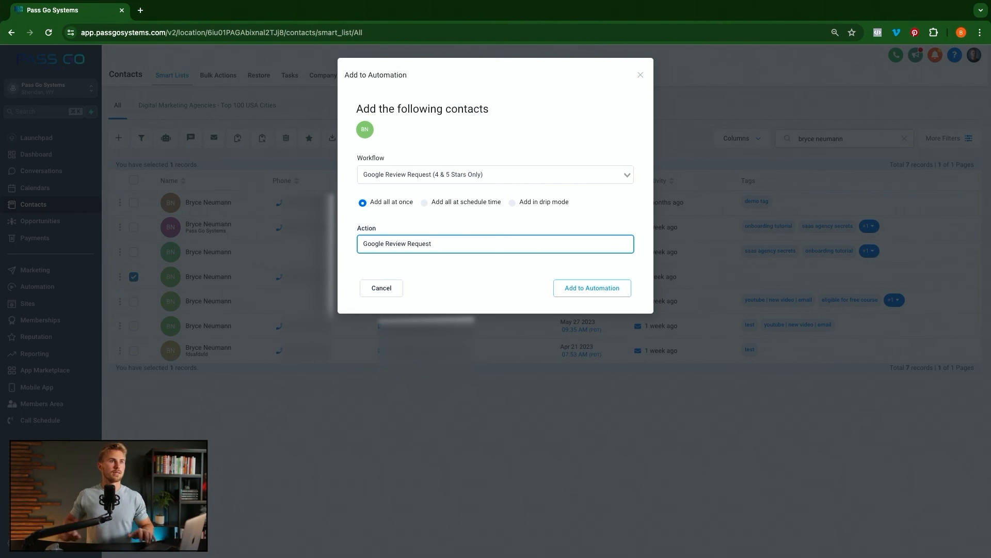
left_click(581, 292)
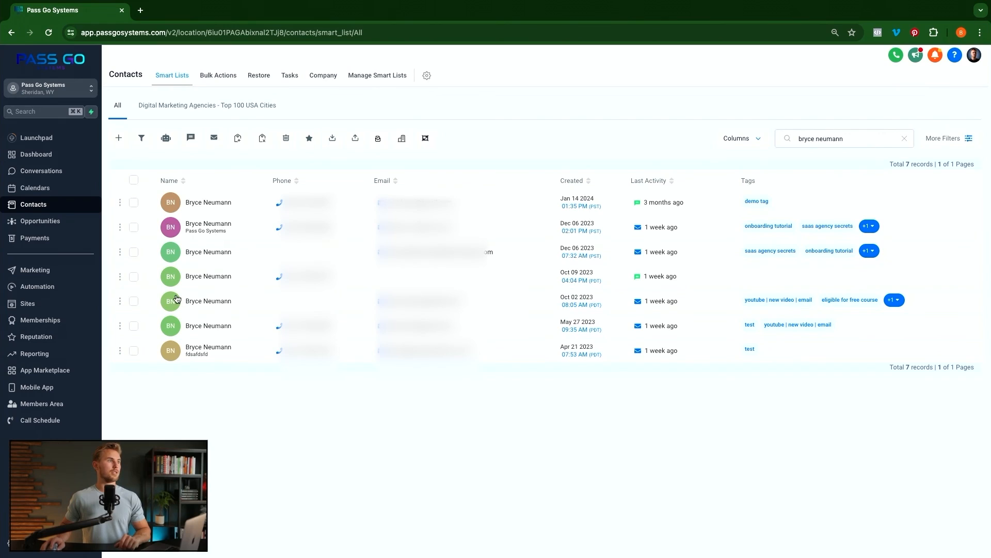
- Search Automation for 'review', open Google Review Request, go back, and reopen it
left_click(41, 289)
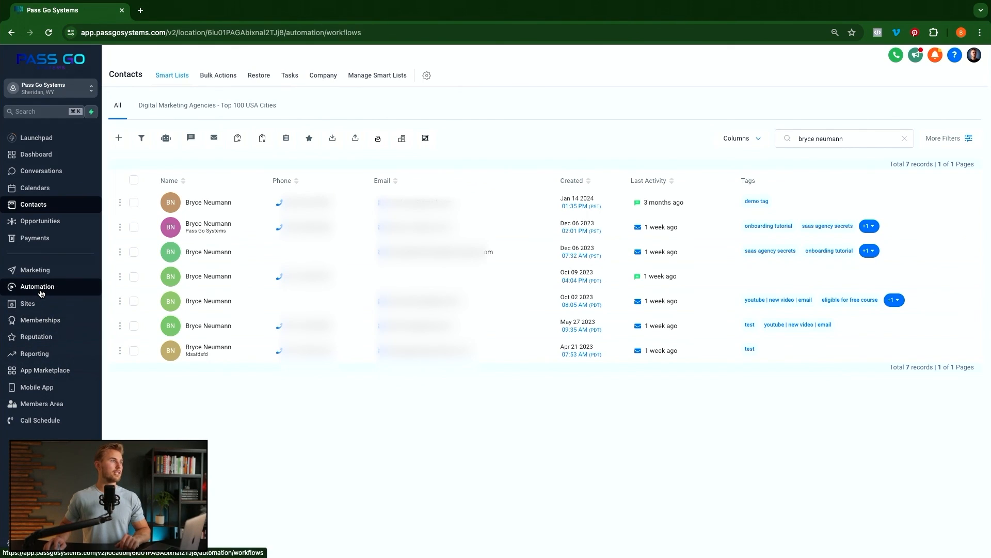
left_click(712, 169)
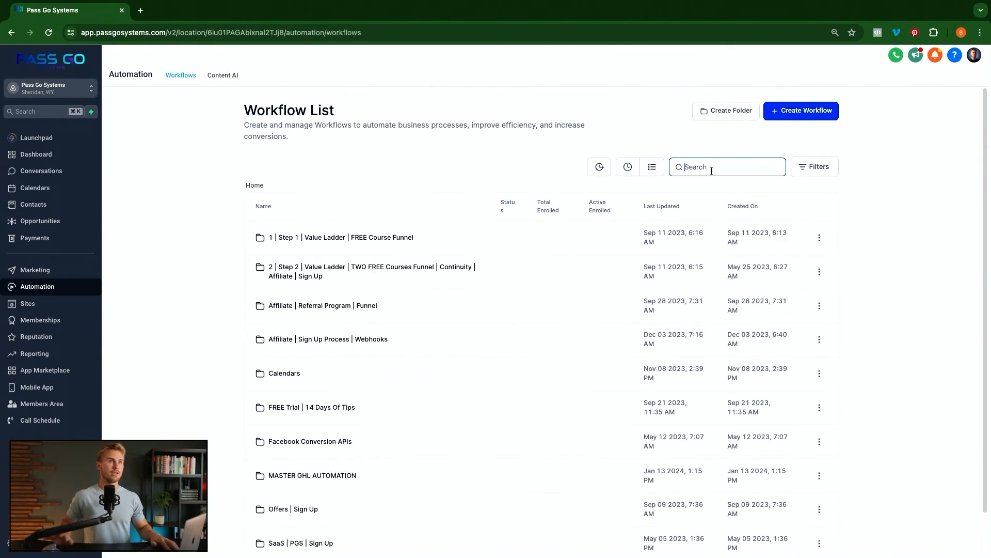
type("review")
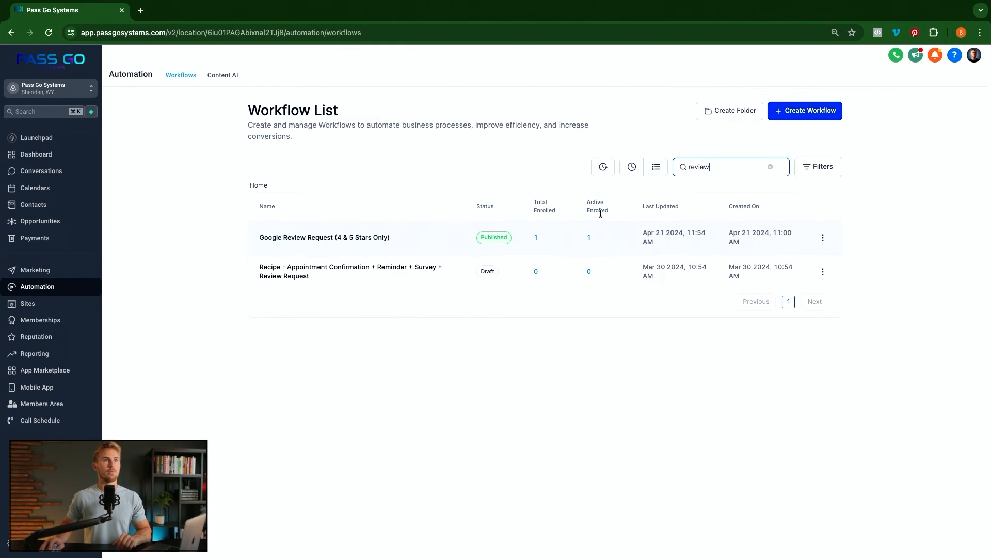
left_click(362, 240)
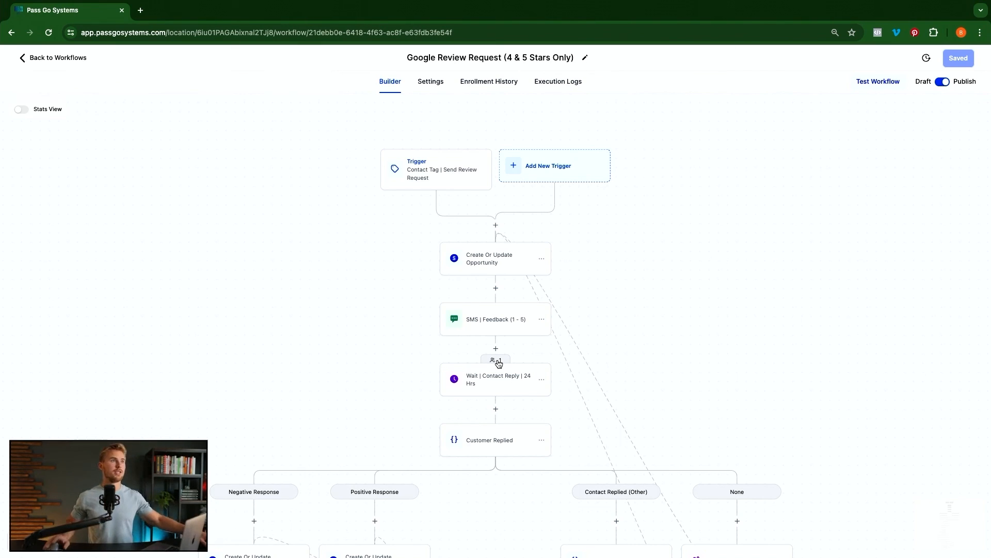
left_click(45, 59)
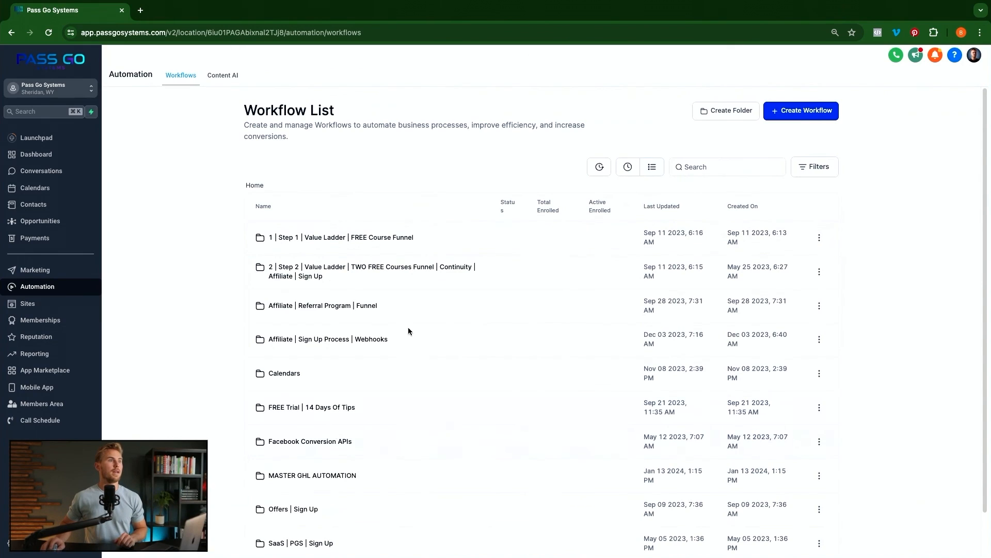
left_click(709, 171)
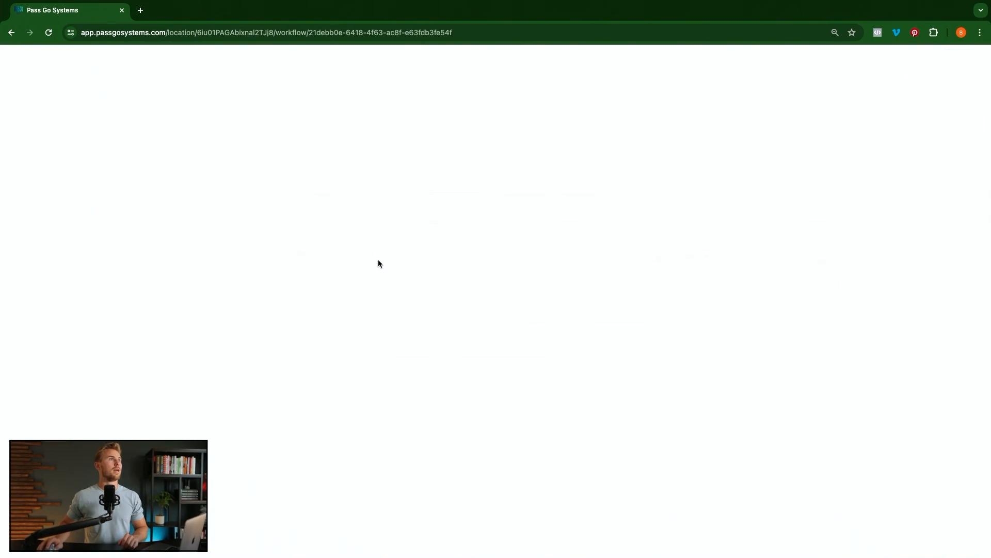
- Review the workflow's Execution Logs for the test contact, then return to the workflow list
scroll(517, 315, "down", 3)
scroll(516, 319, "down", 3)
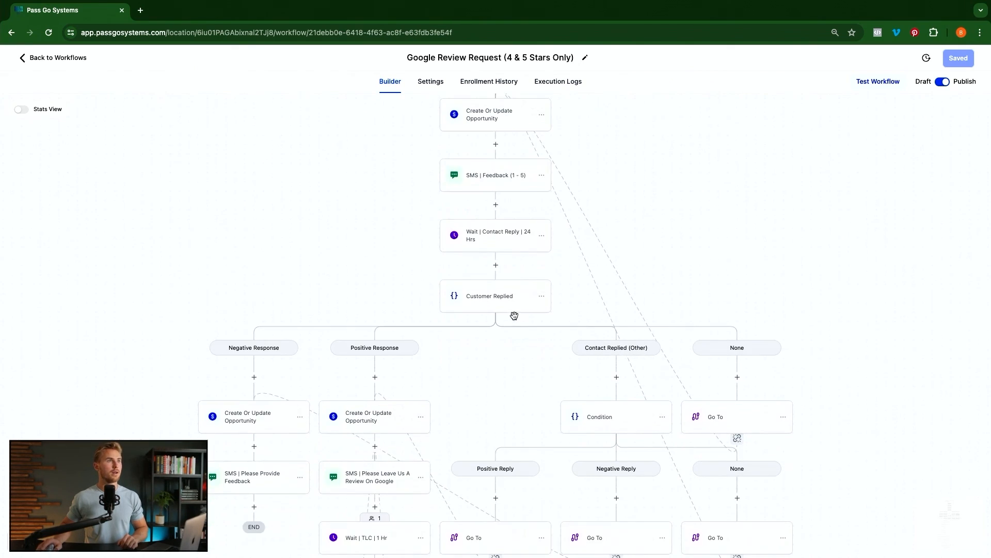
left_click(556, 83)
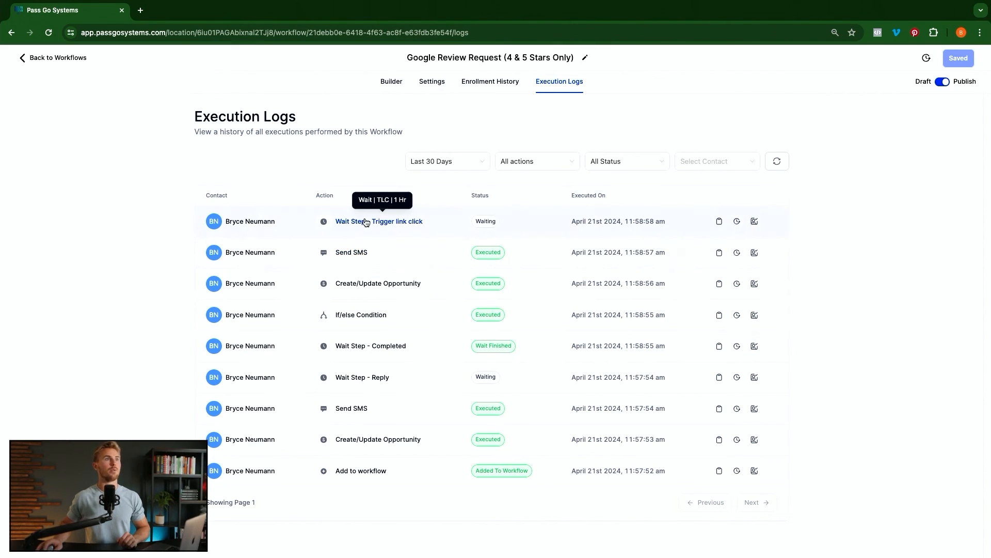
left_click(79, 58)
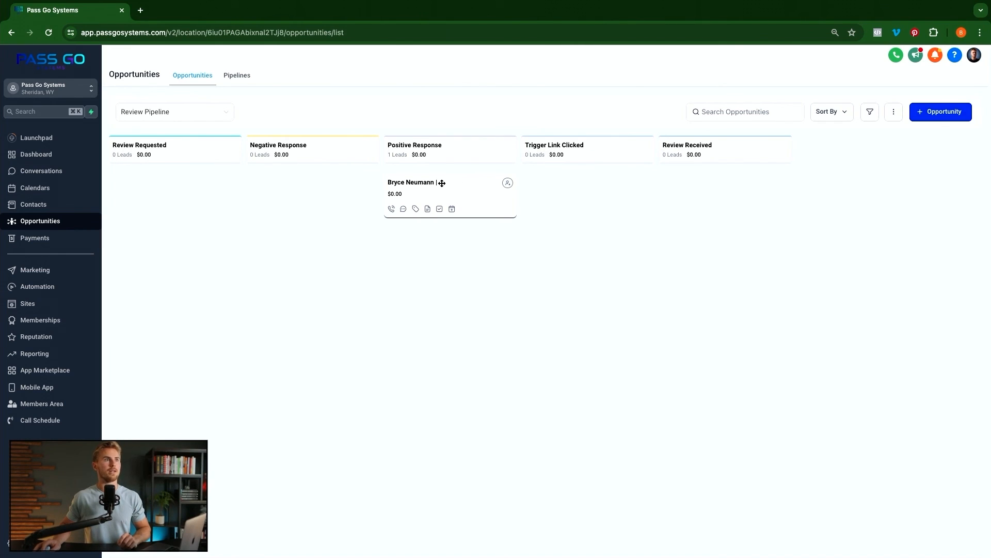
- Inspect the test contact's opportunity stage, cancel, and reload the Review Pipeline board
left_click(468, 185)
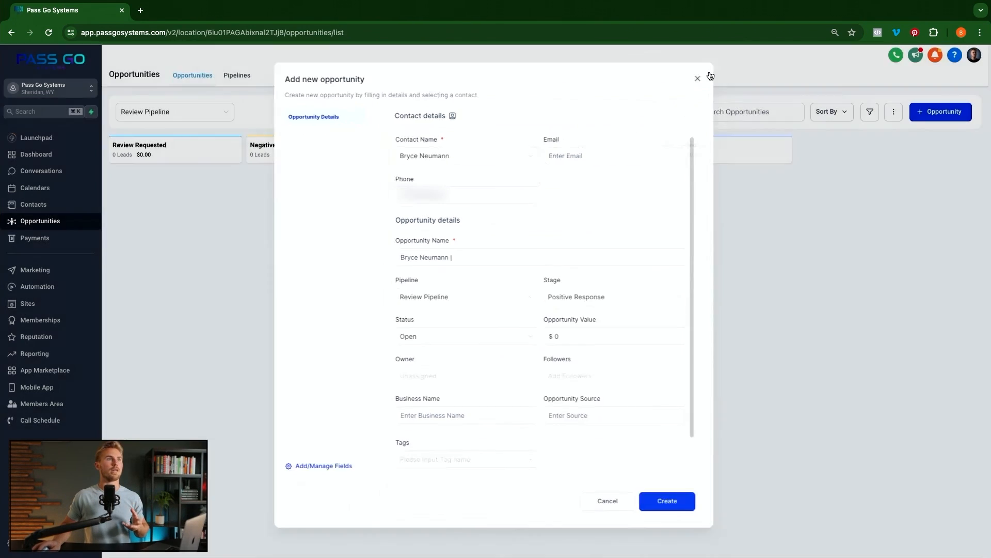
left_click(709, 76)
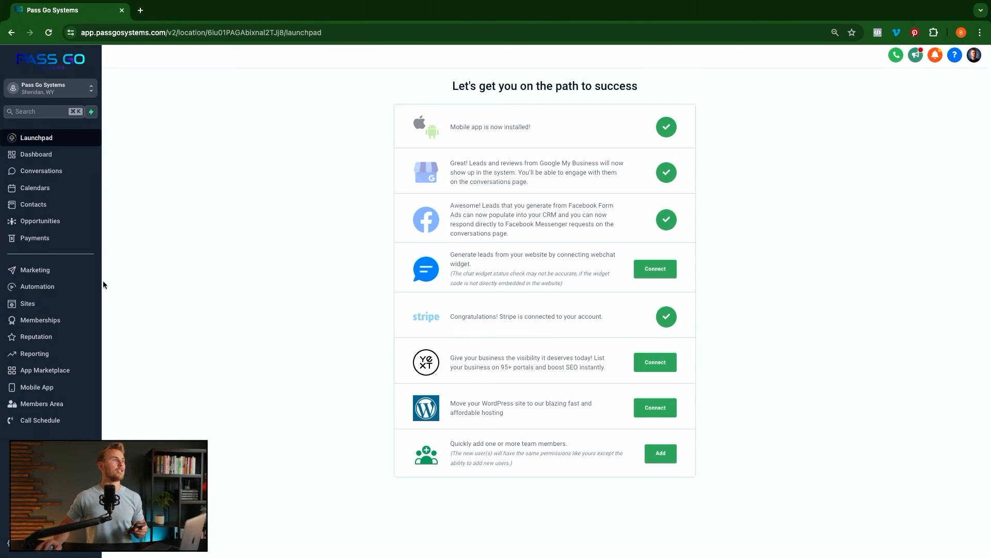
left_click(52, 221)
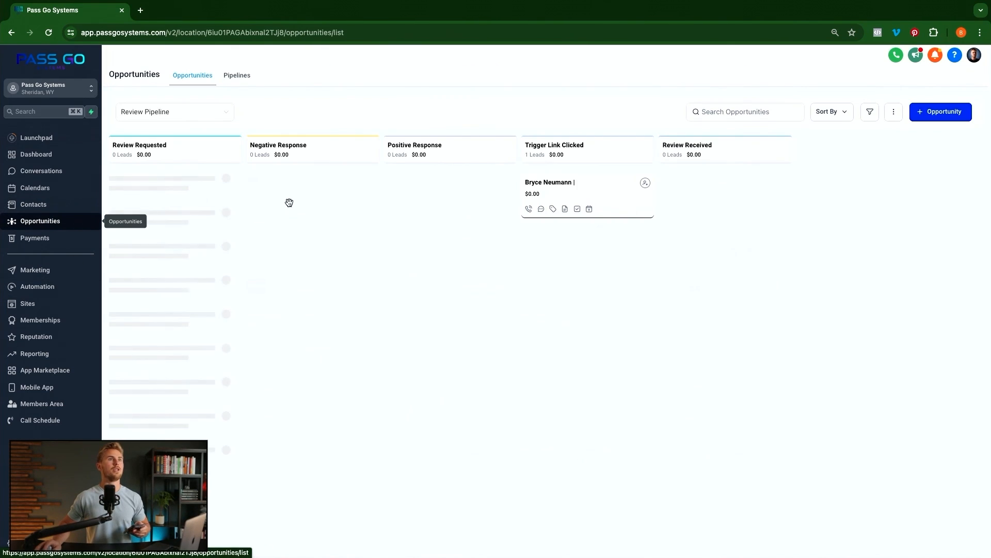